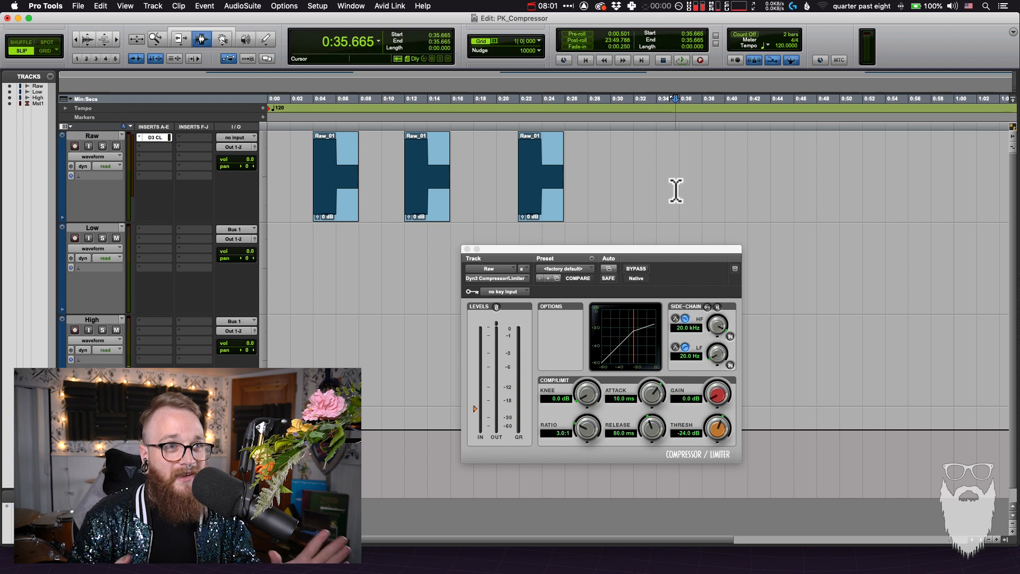
# Quit the f.lux utility and return to the edit timeline
pyautogui.click(681, 5)
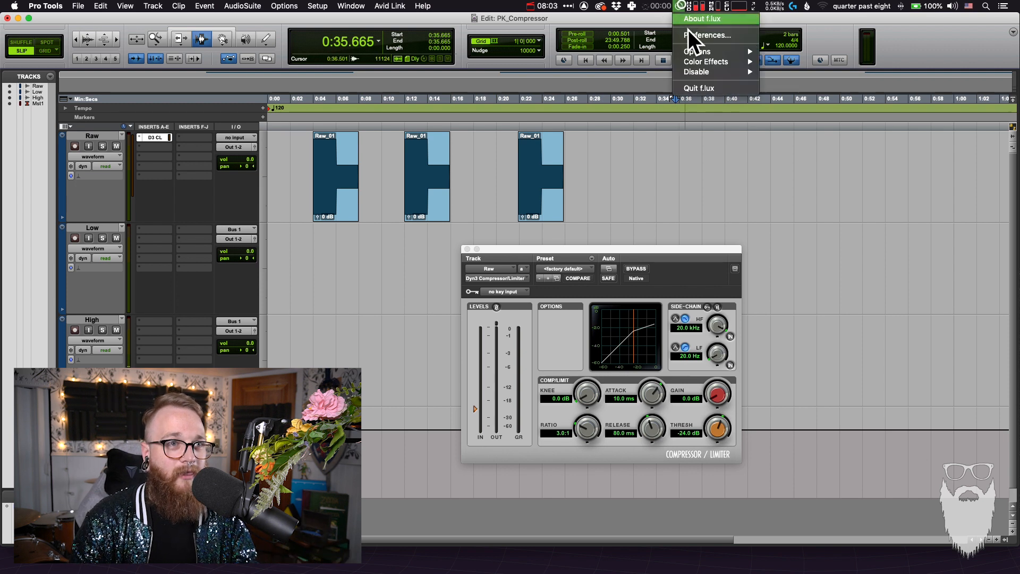
pyautogui.click(705, 88)
pyautogui.click(658, 189)
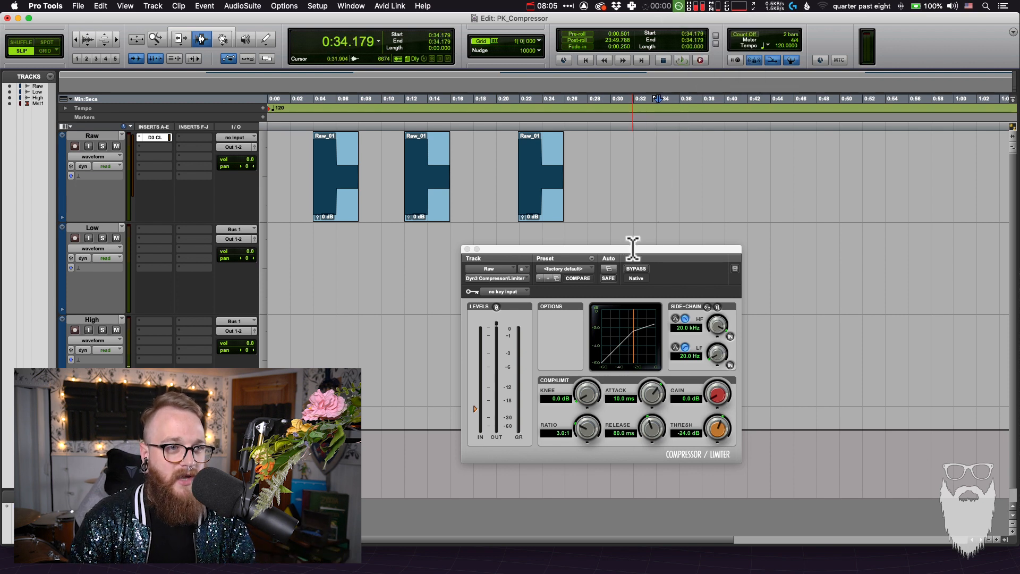
# Try raising the compressor's ratio to 100:1 and lowering it to 18:1
pyautogui.moveTo(632, 247); pyautogui.dragTo(619, 235)
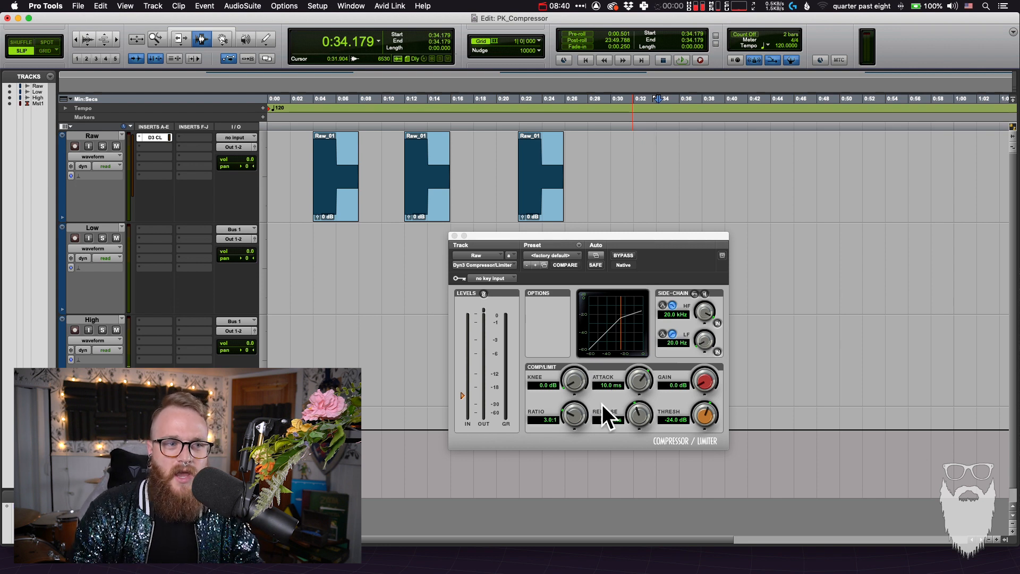
pyautogui.click(575, 409)
pyautogui.moveTo(576, 410); pyautogui.dragTo(578, 454)
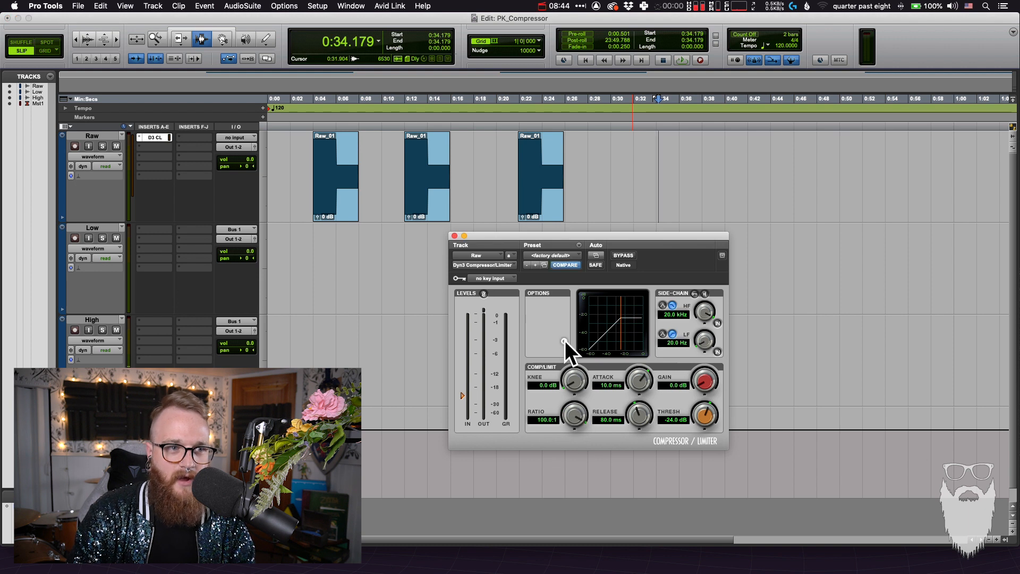
pyautogui.moveTo(565, 361); pyautogui.dragTo(565, 356)
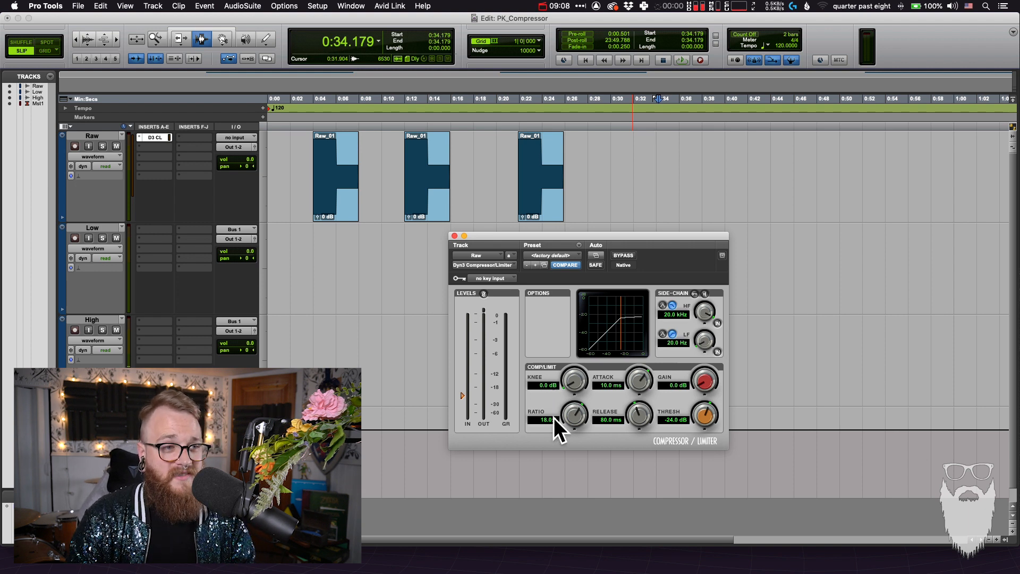
# Set the compressor's ratio to 3:1
pyautogui.click(543, 421)
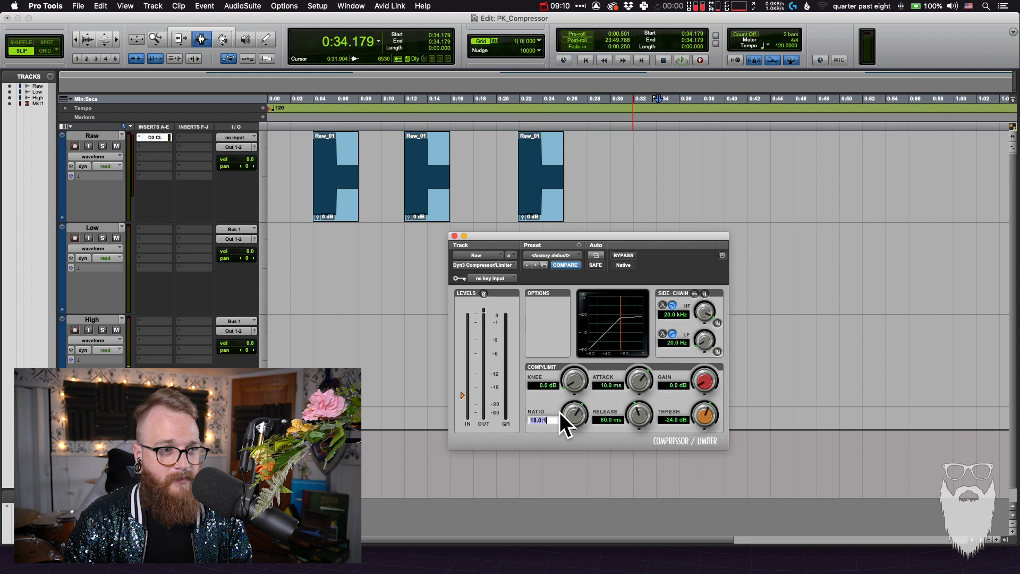
pyautogui.write('3')
pyautogui.press('Return')
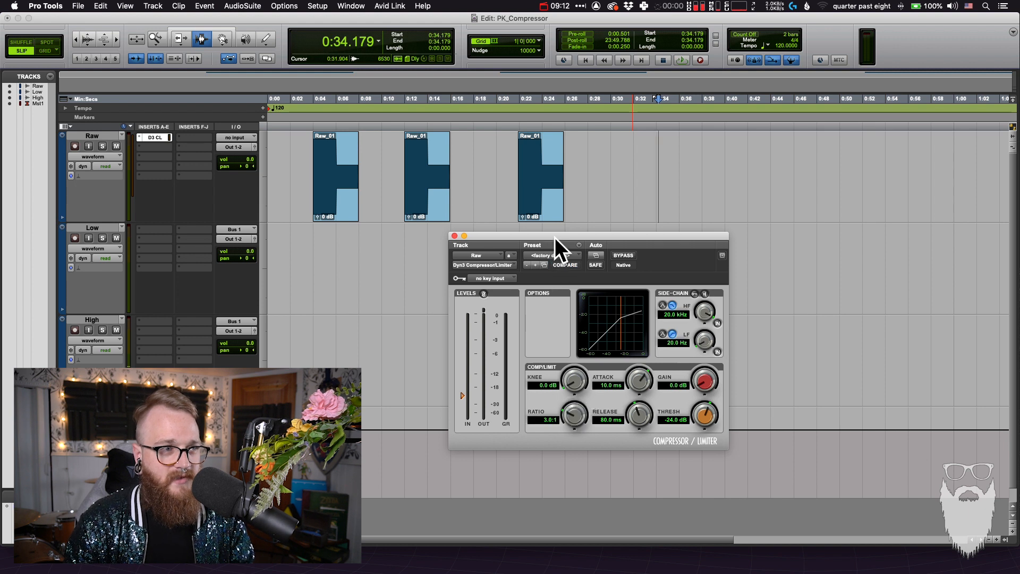
# Make the Raw track's compressor insert inactive and zoom in on the first selected Raw_01 clip
pyautogui.moveTo(554, 237); pyautogui.dragTo(720, 171)
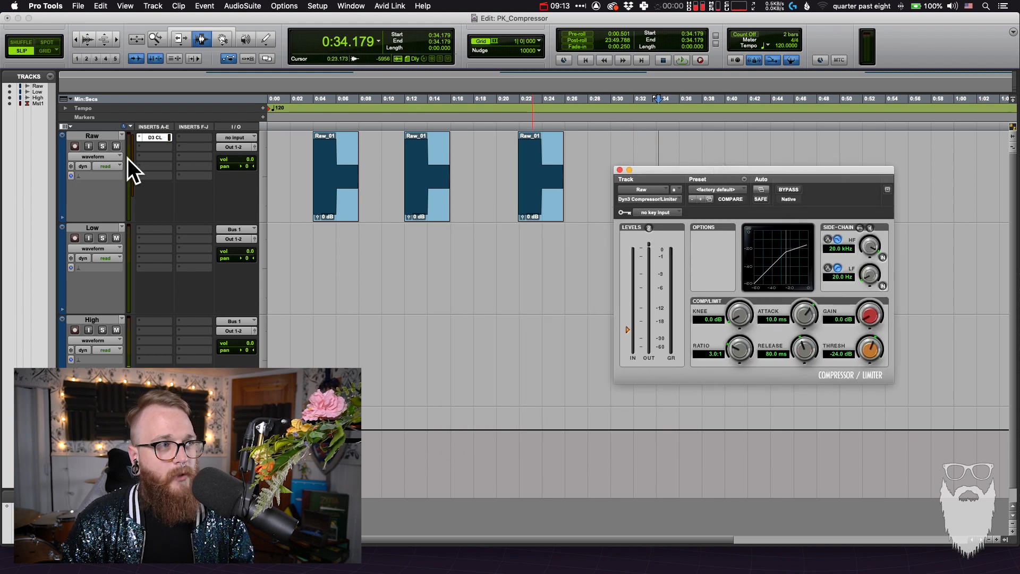
pyautogui.keyDown('ctrl'); pyautogui.keyDown('super'); pyautogui.click(154, 137); pyautogui.keyUp('super'); pyautogui.keyUp('ctrl')
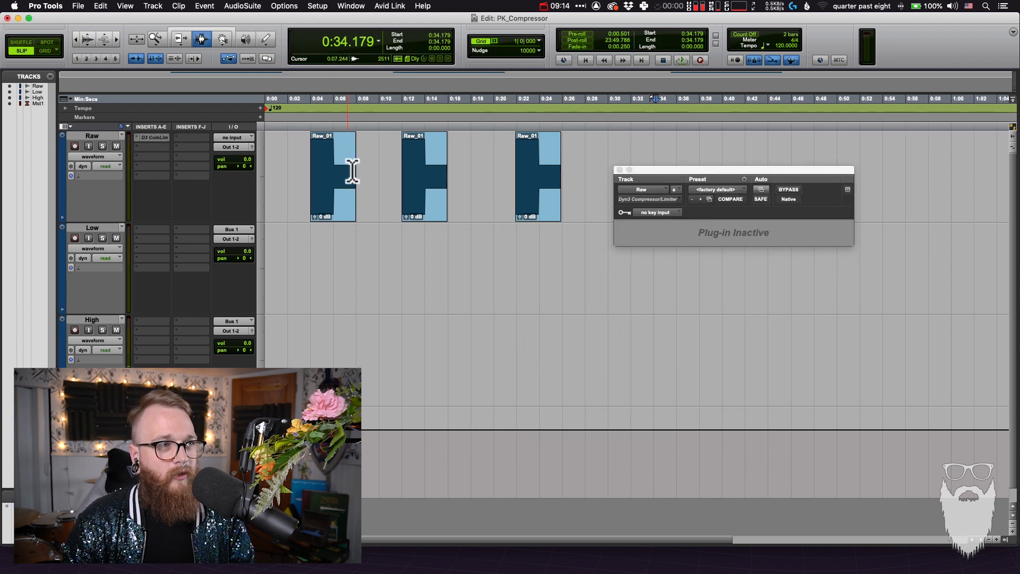
pyautogui.click(350, 170)
pyautogui.press('super+bracketright')
pyautogui.press('super+bracketright')
pyautogui.press('super+bracketright')
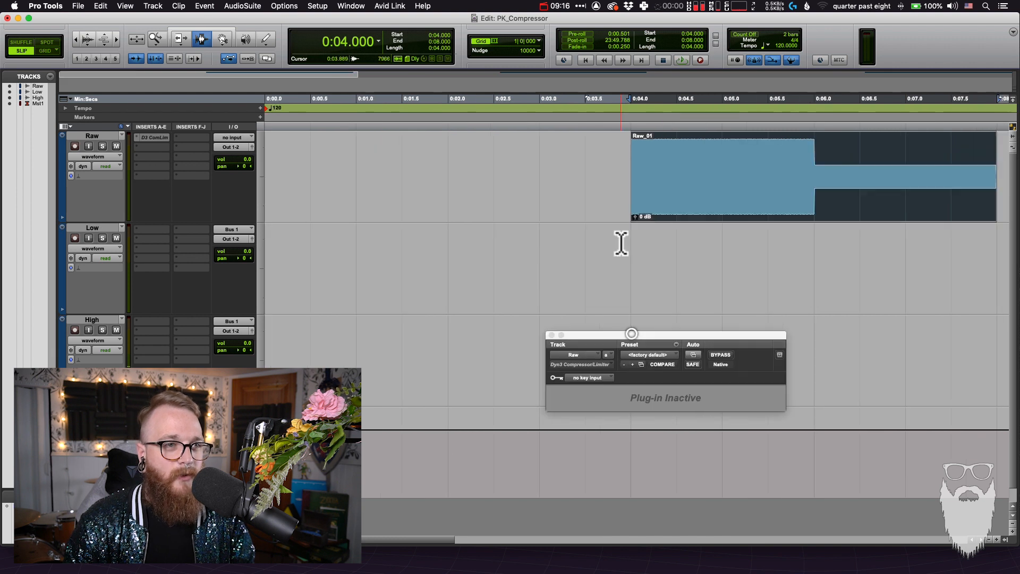
pyautogui.press('super+bracketleft')
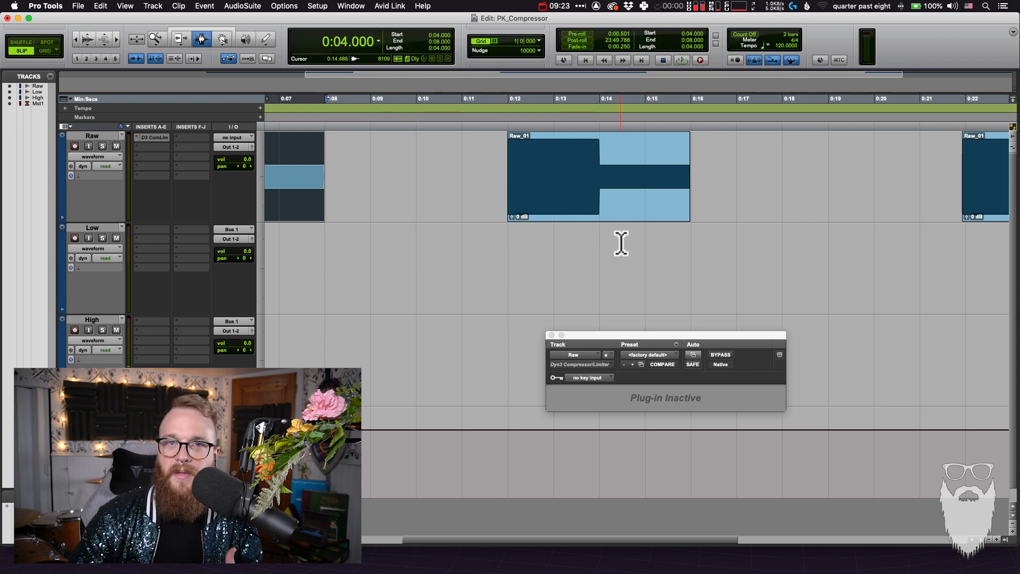
pyautogui.hscroll(-5, 616, 235)
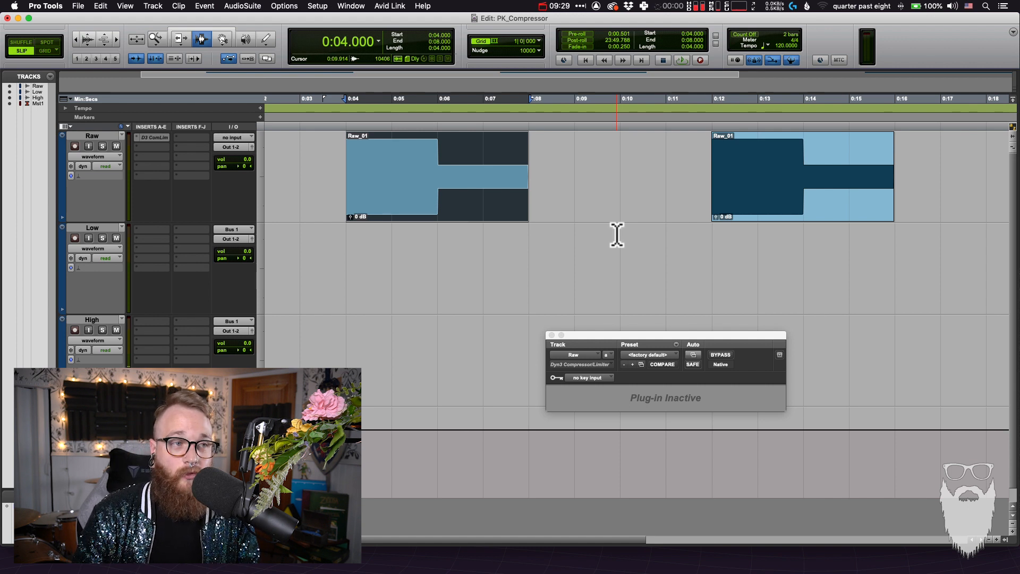
# Point out the first clip's loud first half and its quiet second half by selecting each in turn
pyautogui.moveTo(346, 177); pyautogui.dragTo(441, 177)
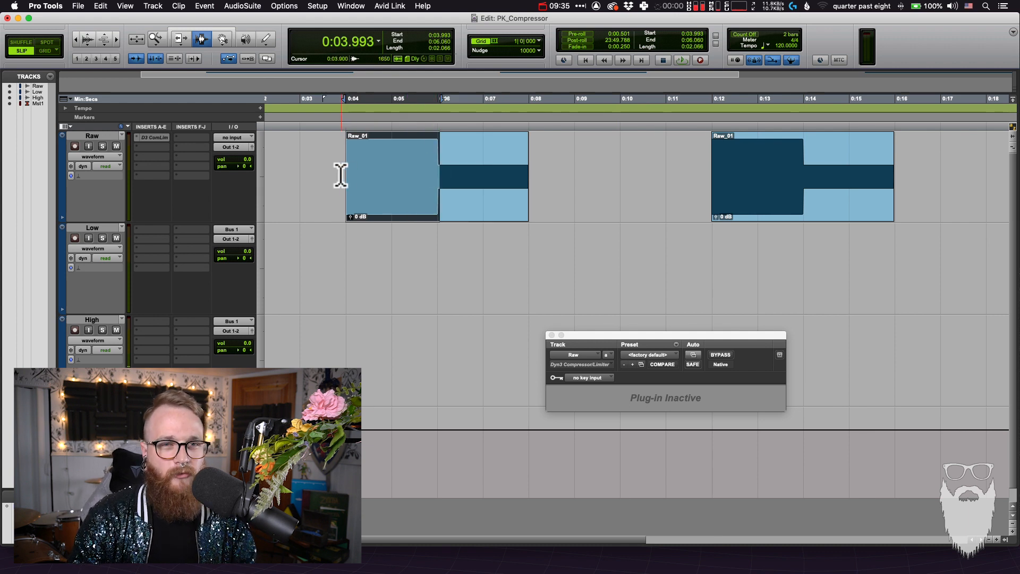
pyautogui.moveTo(340, 176); pyautogui.dragTo(380, 176)
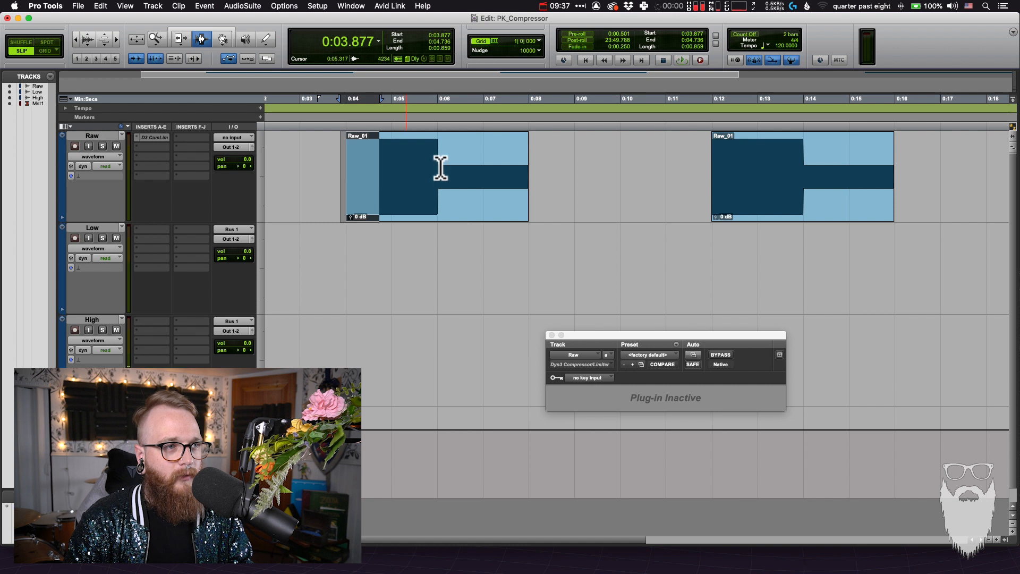
pyautogui.moveTo(440, 160); pyautogui.dragTo(354, 159)
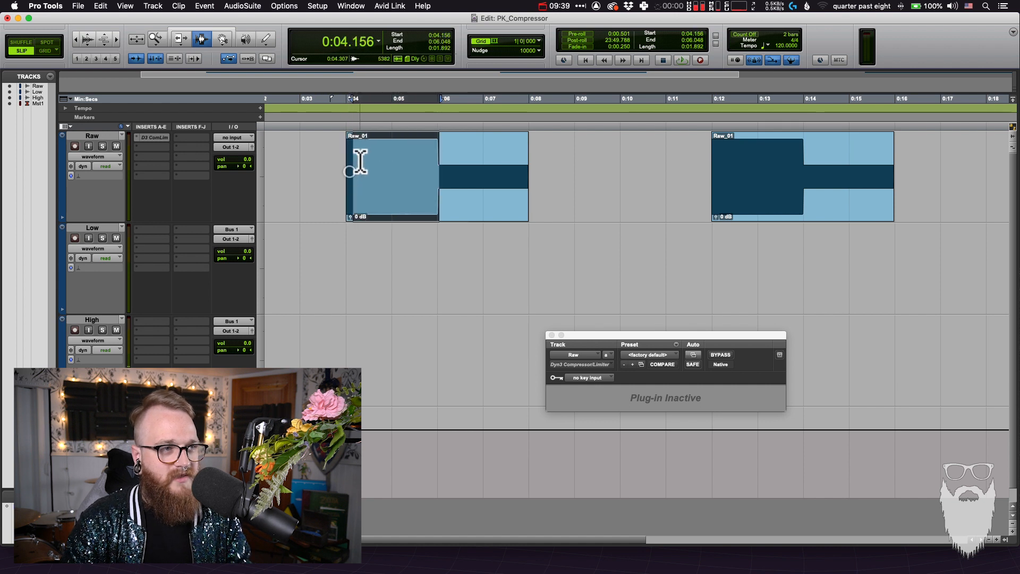
pyautogui.click(360, 162)
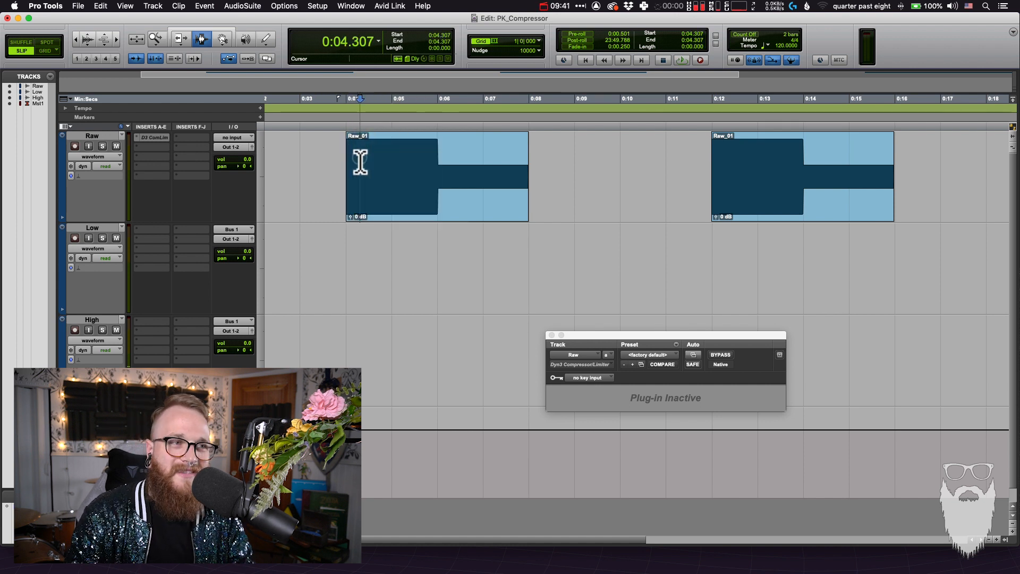
pyautogui.moveTo(345, 170); pyautogui.dragTo(532, 139)
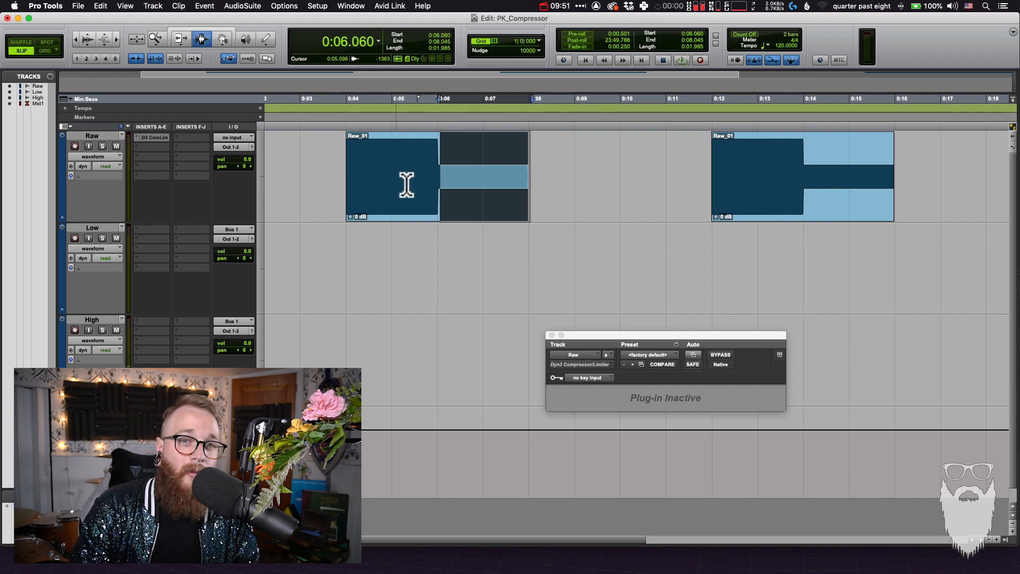
# Select the whole first clip and play it back with the compressor inactive
pyautogui.doubleClick(367, 186)
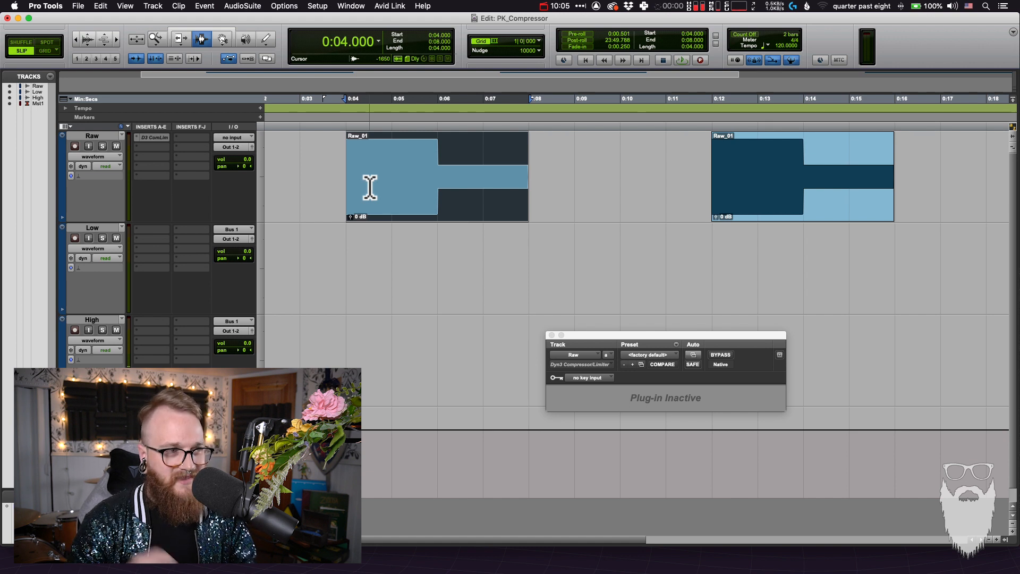
pyautogui.press('space')
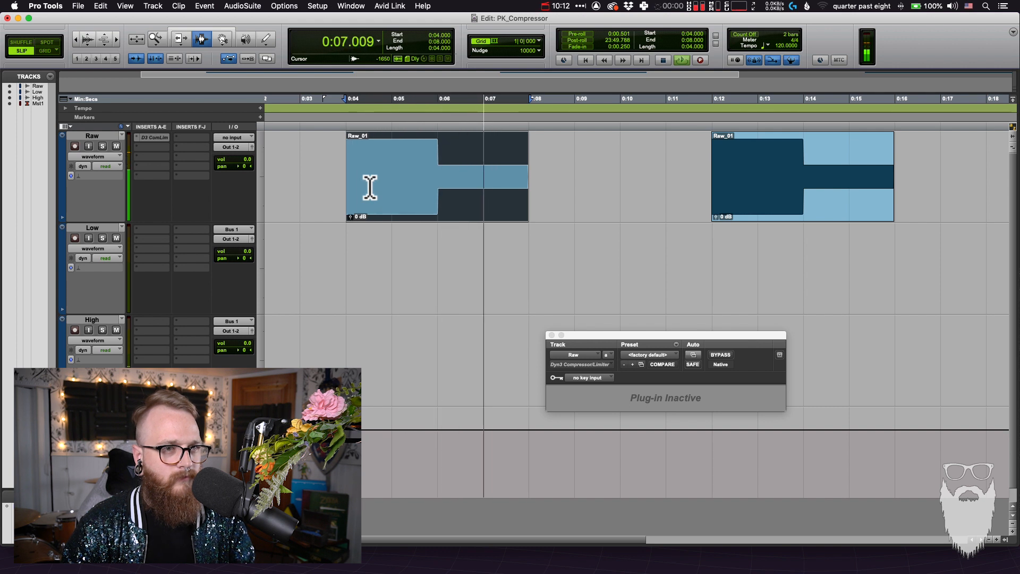
pyautogui.press('space')
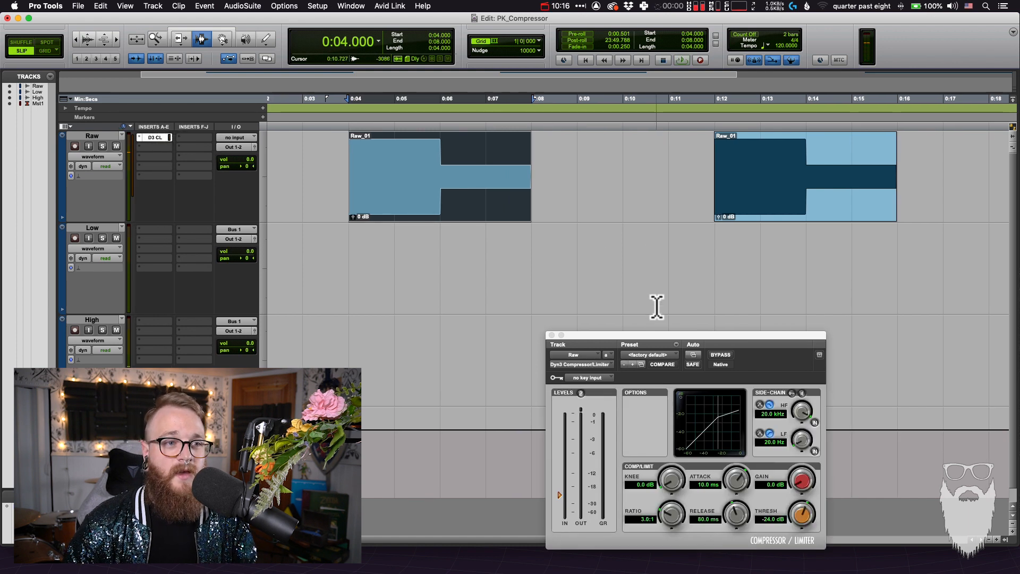
# Reactivate the Raw track's compressor, placing its window below the clips, and set the threshold to -23.2 dB
pyautogui.moveTo(648, 335); pyautogui.dragTo(569, 240)
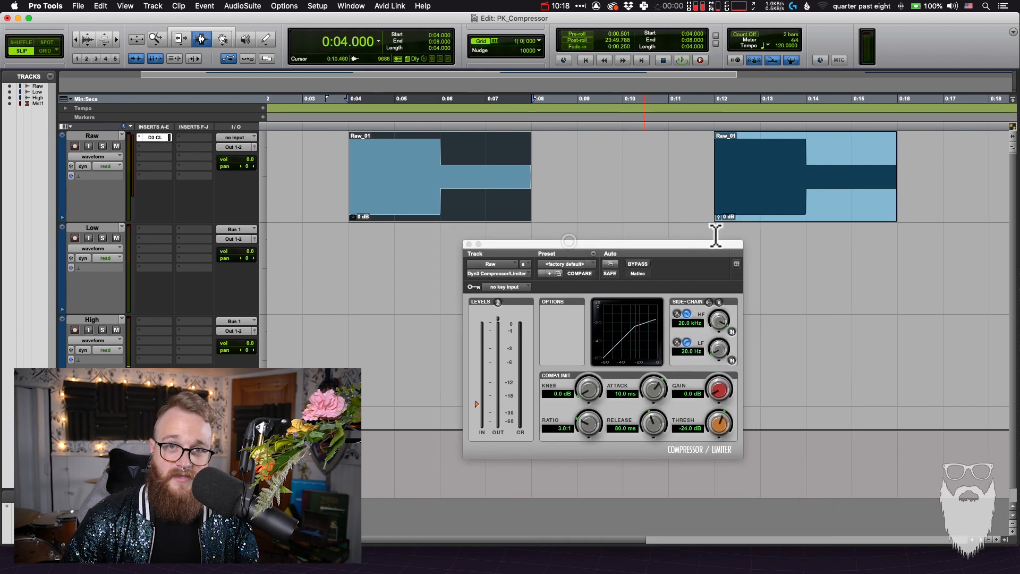
pyautogui.moveTo(598, 244); pyautogui.dragTo(565, 243)
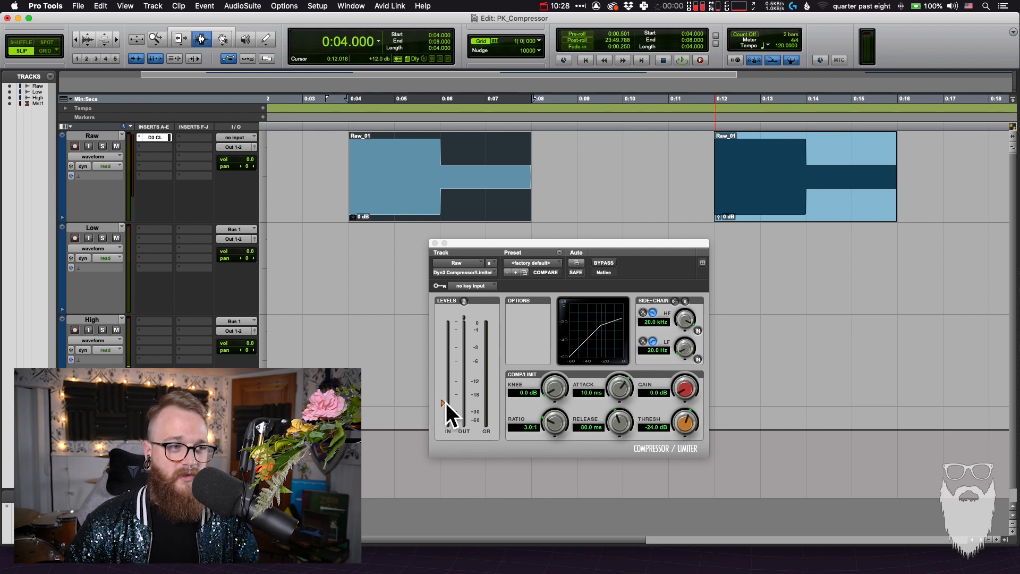
pyautogui.moveTo(445, 402); pyautogui.dragTo(446, 401)
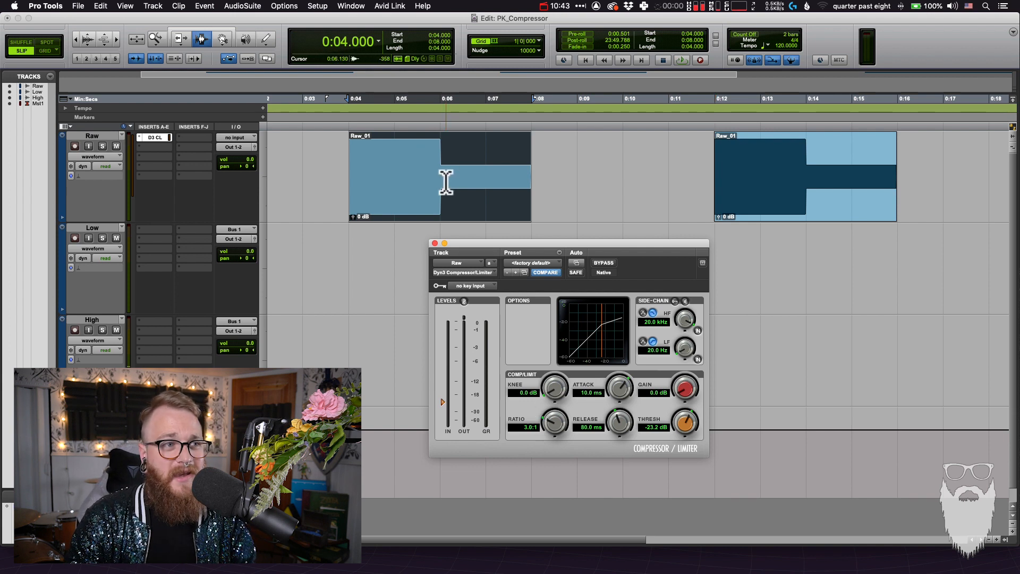
# Compare the first clip's two levels by selecting the loud part, ending with the quiet part from about 6 to 8 s selected
pyautogui.moveTo(446, 178); pyautogui.dragTo(491, 178)
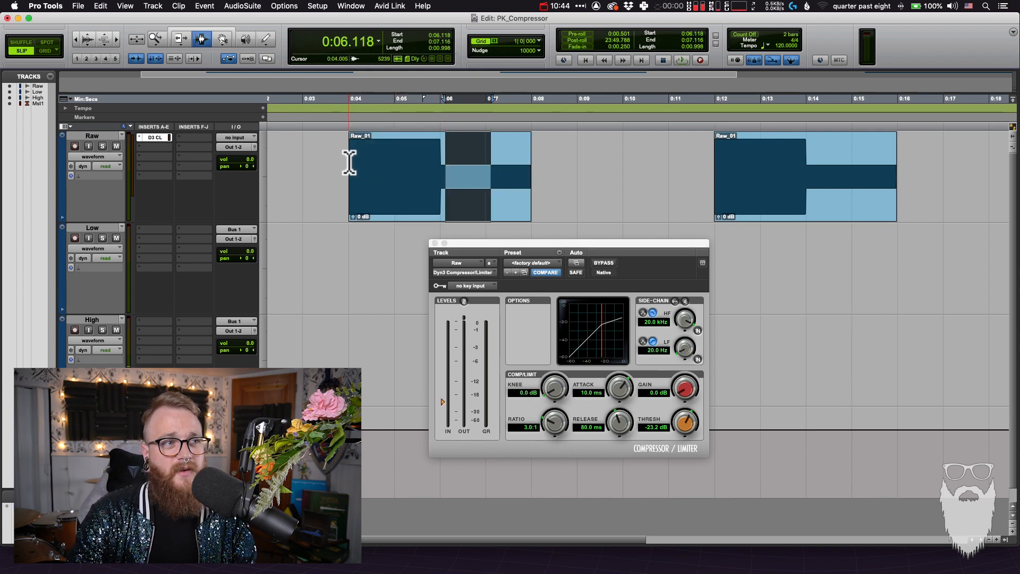
pyautogui.moveTo(349, 160); pyautogui.dragTo(438, 138)
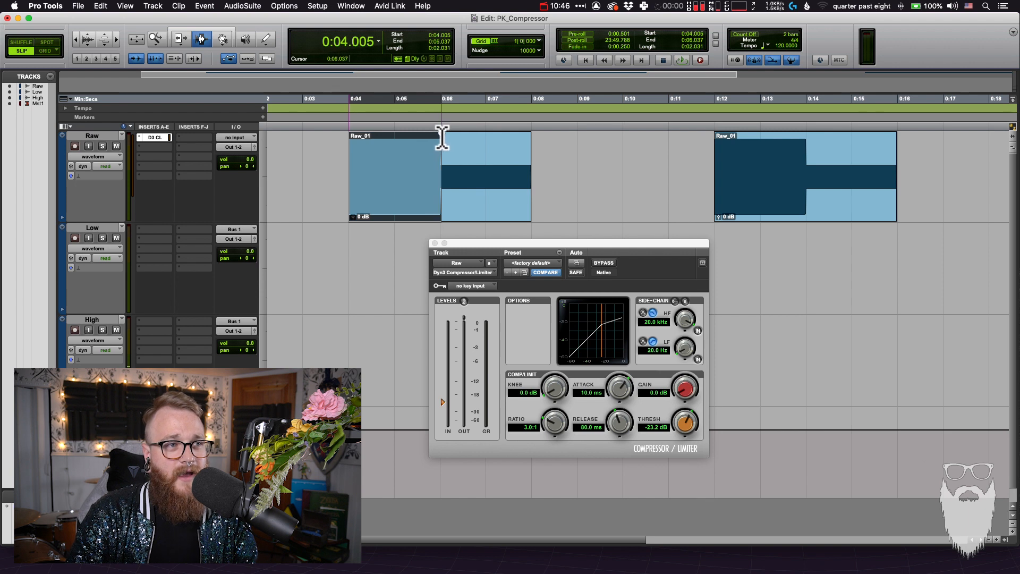
pyautogui.keyDown('shift'); pyautogui.click(530, 176); pyautogui.keyUp('shift')
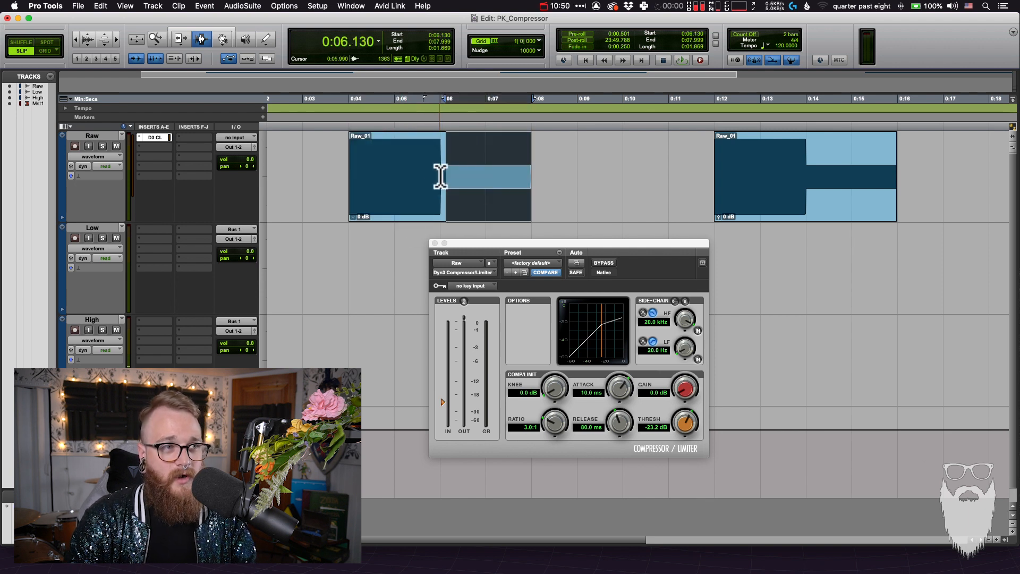
pyautogui.moveTo(439, 172); pyautogui.dragTo(532, 156)
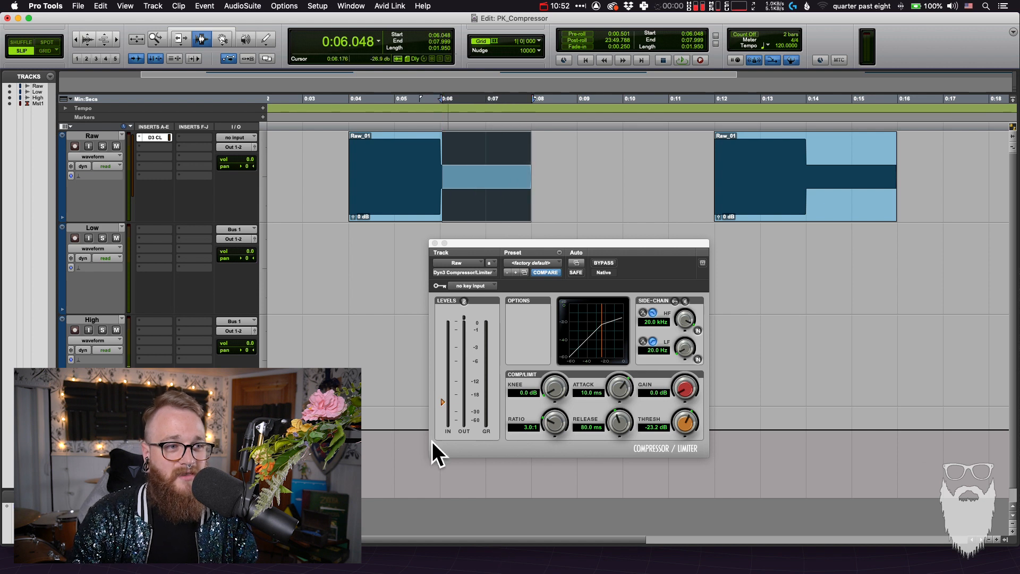
# Play the quiet section and raise the compressor's threshold to -19.6 dB
pyautogui.click(443, 402)
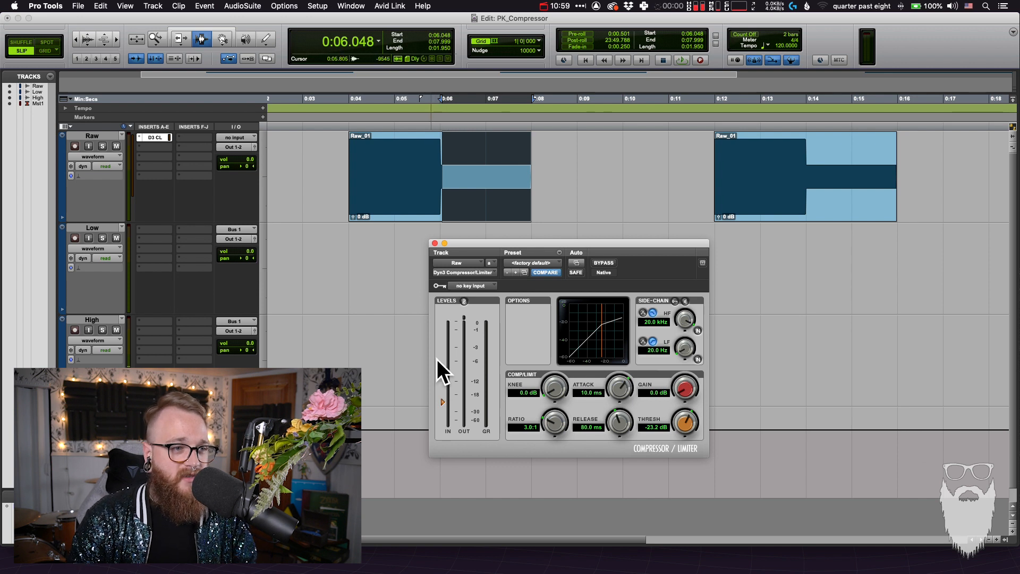
pyautogui.press('space')
pyautogui.moveTo(443, 402); pyautogui.dragTo(441, 398)
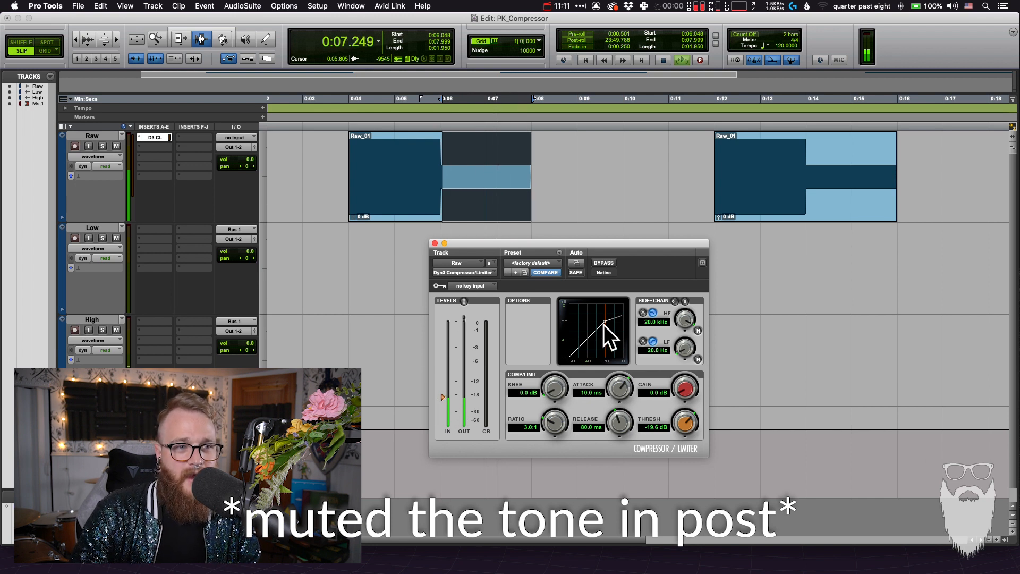
pyautogui.press('space')
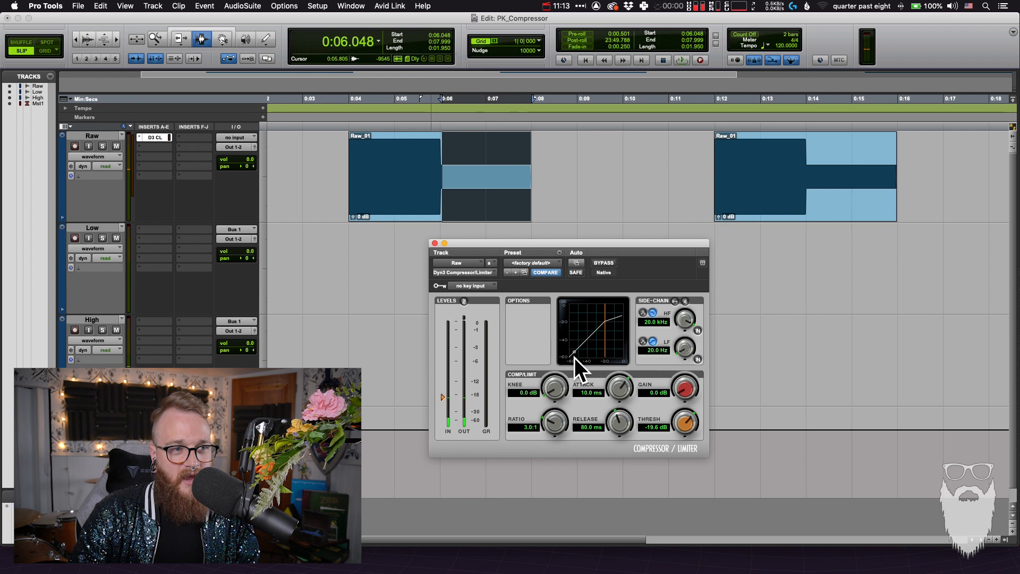
pyautogui.press('space')
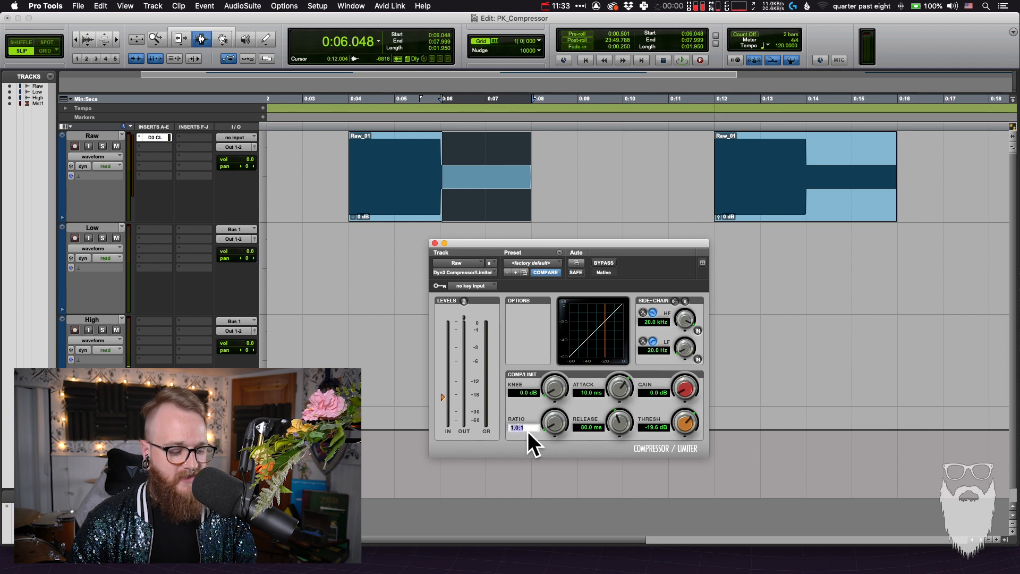
# Return the compressor's ratio to 3:1 and select the whole first clip
pyautogui.press('Return')
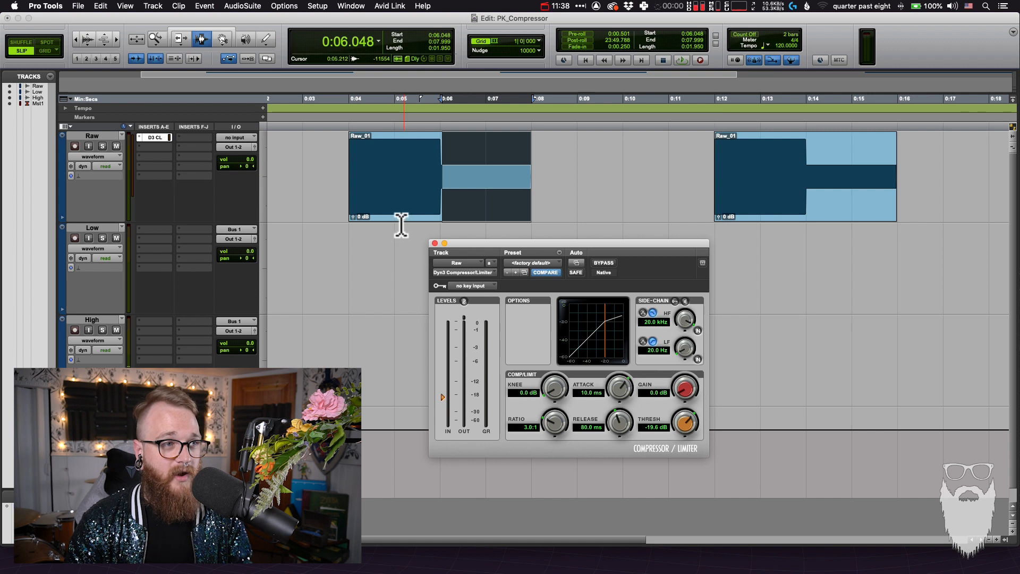
pyautogui.doubleClick(399, 213)
pyautogui.click(399, 213)
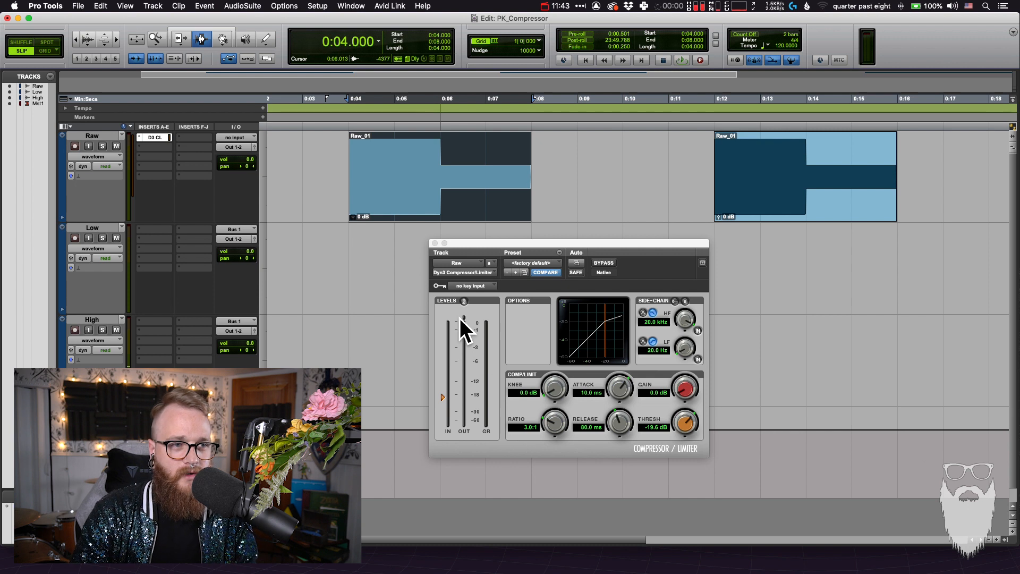
# Play the whole first clip through the compressor and mark its quiet second half, about 6.1 to 8 s
pyautogui.moveTo(527, 245); pyautogui.dragTo(523, 243)
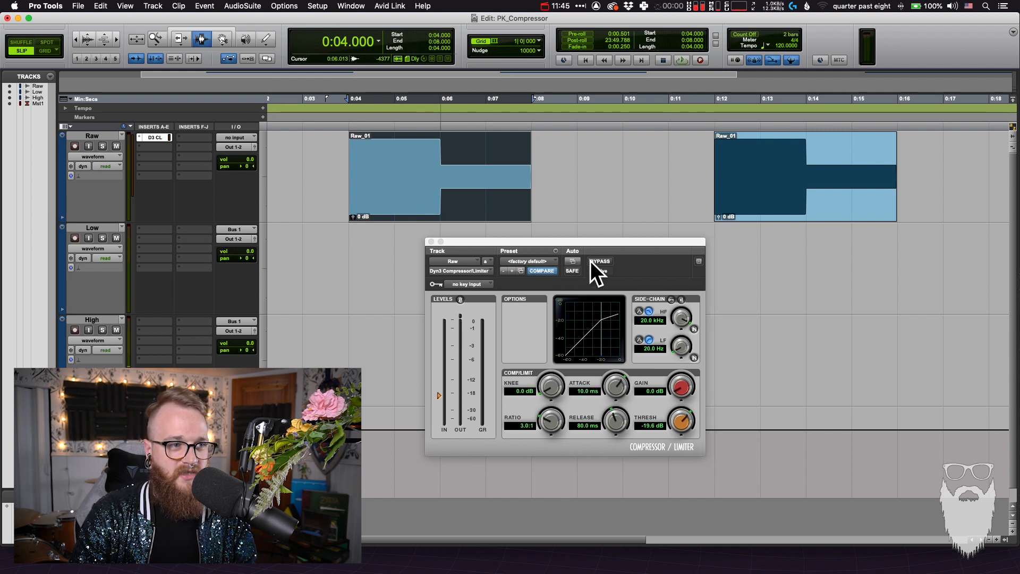
pyautogui.press('space')
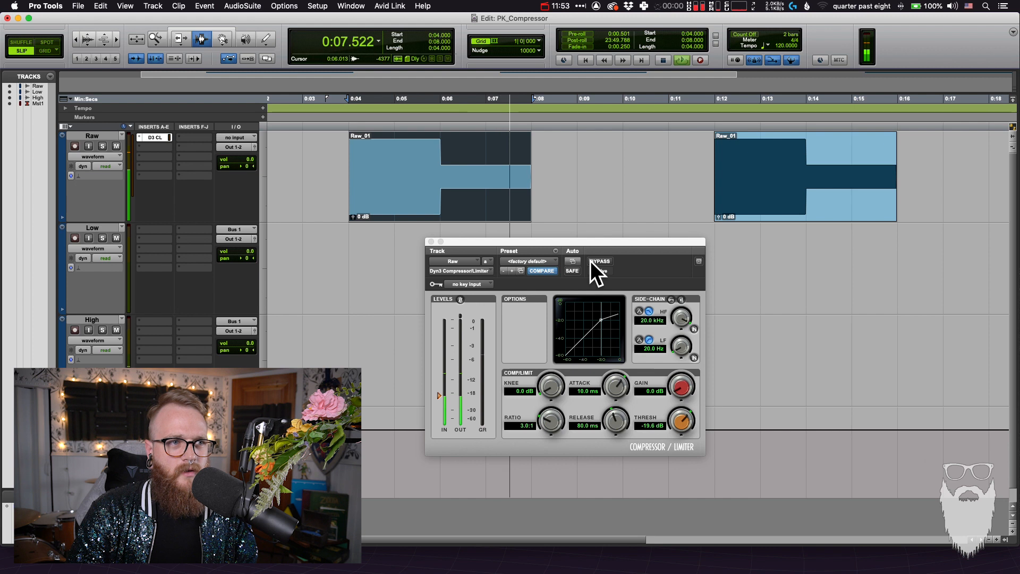
pyautogui.press('space')
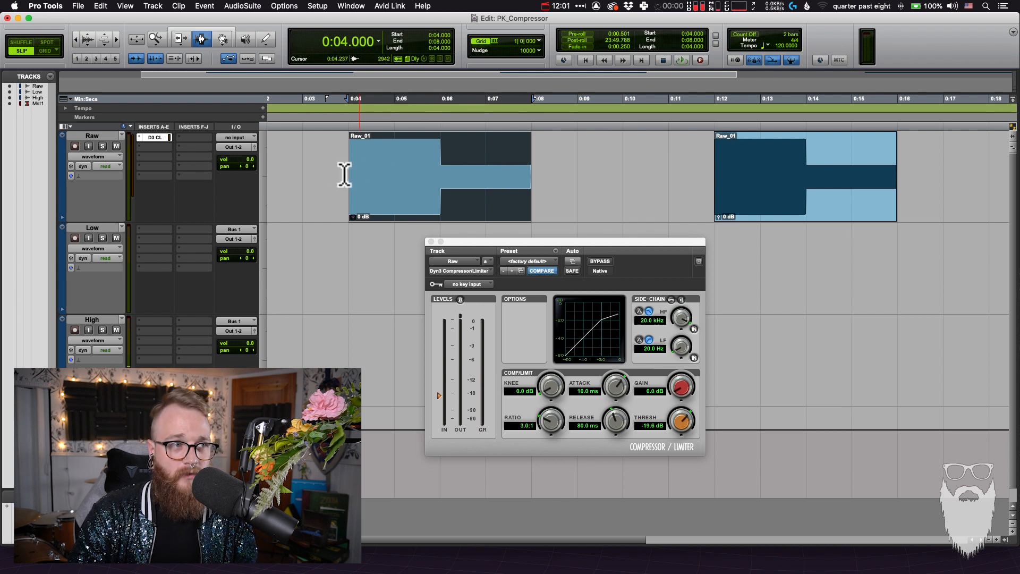
pyautogui.moveTo(350, 180); pyautogui.dragTo(533, 174)
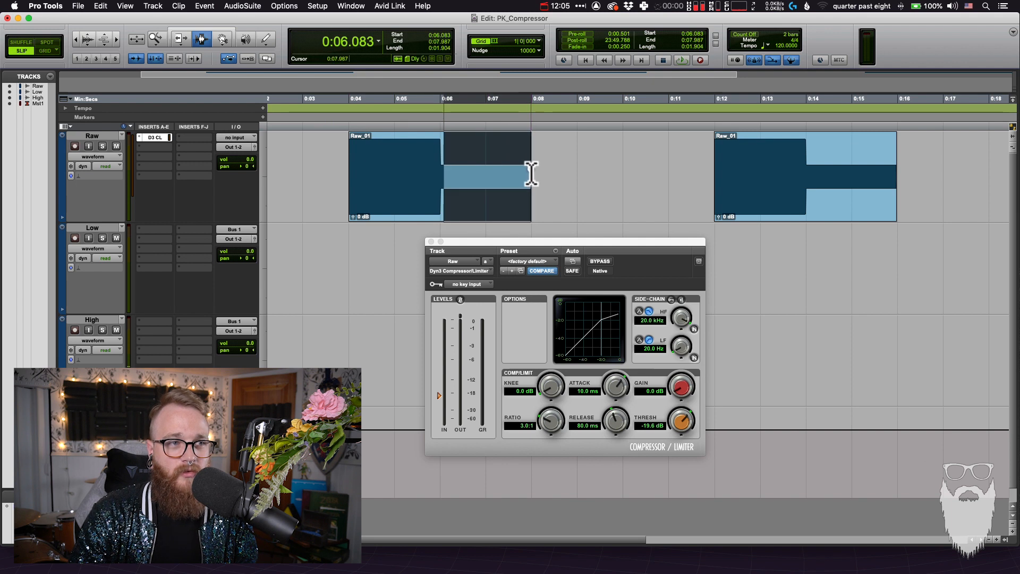
# Select the whole first Raw clip and play it twice, watching the compressor's input, output and gain reduction meters
pyautogui.doubleClick(449, 191)
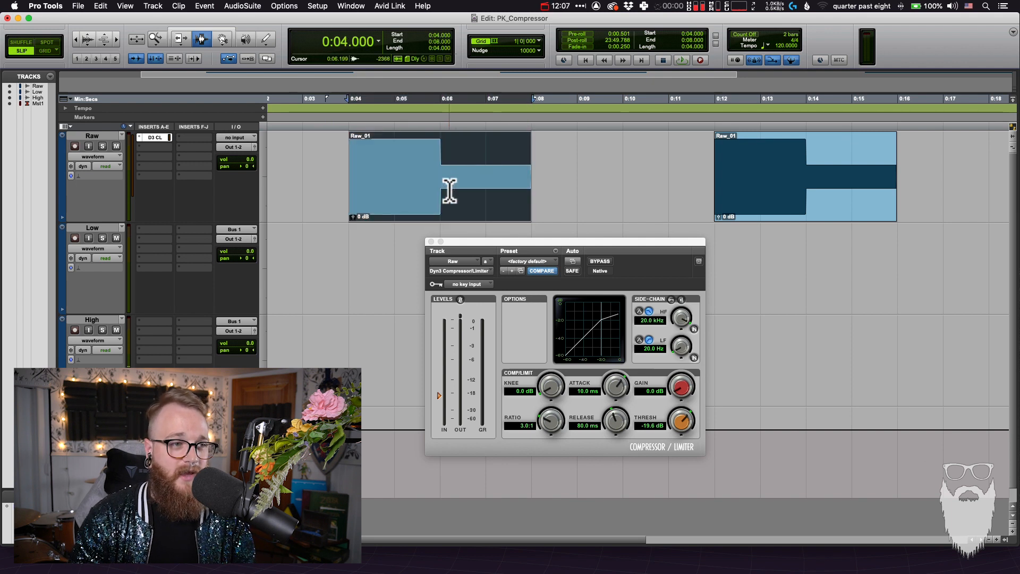
pyautogui.press('space')
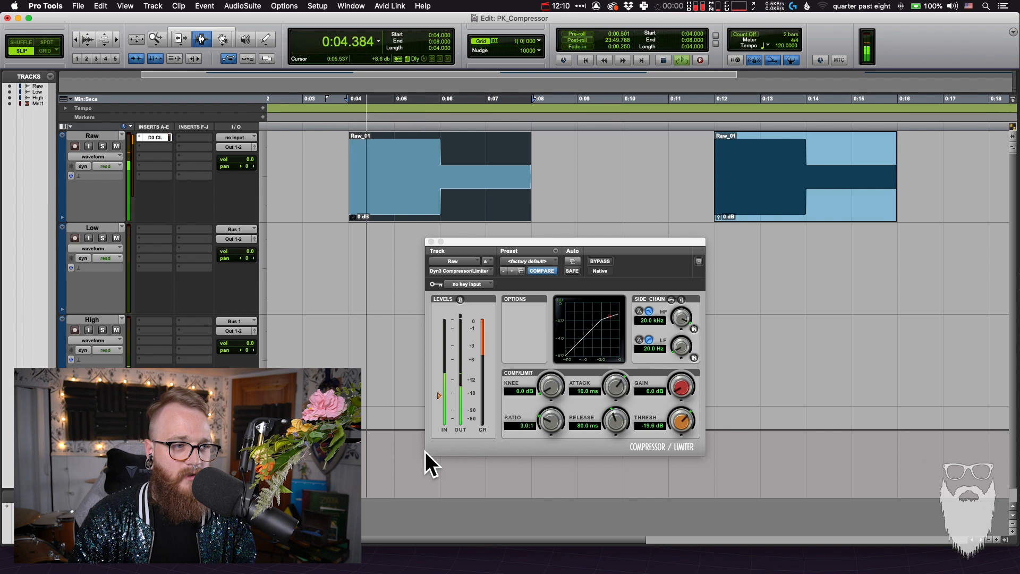
pyautogui.click(453, 402)
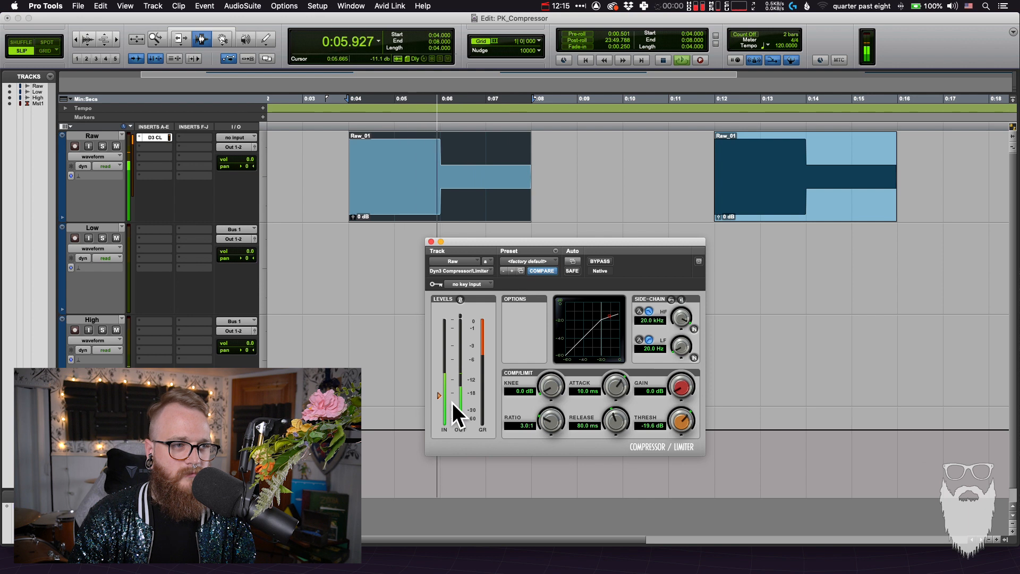
pyautogui.press('space')
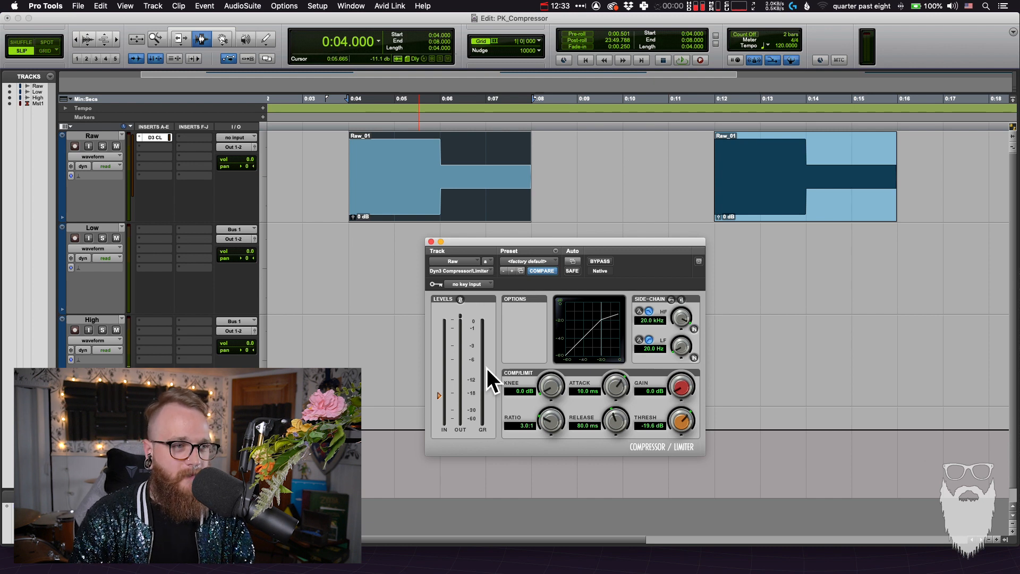
pyautogui.press('space')
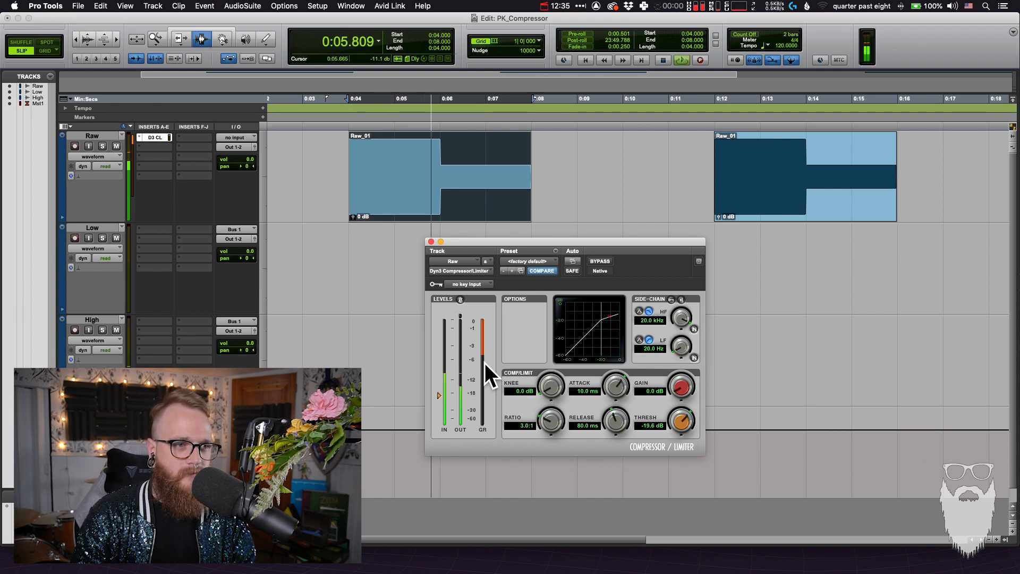
pyautogui.press('space')
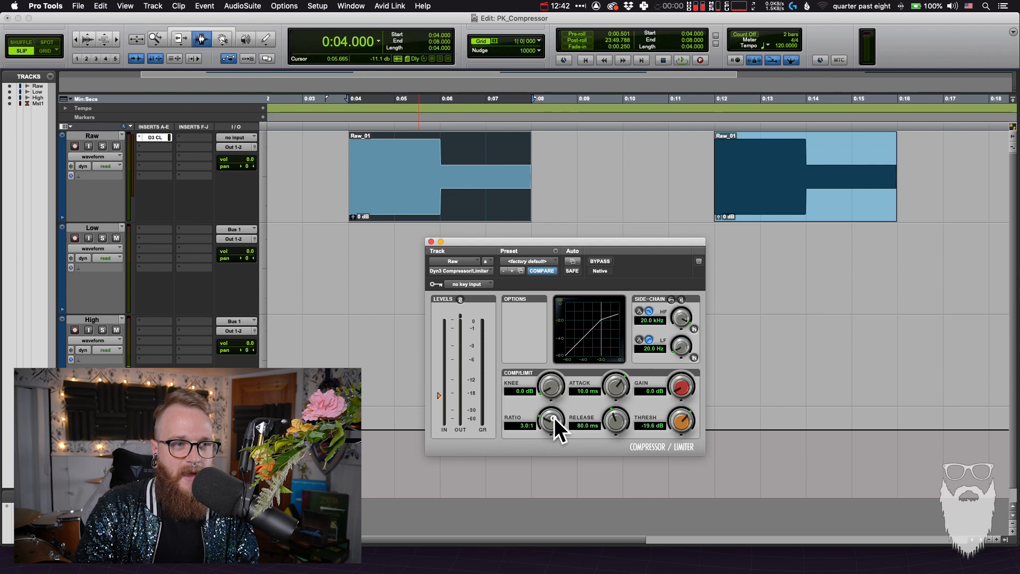
# Lower the compressor's ratio to 1:1 and raise it slightly to 1.3:1
pyautogui.moveTo(554, 417); pyautogui.dragTo(546, 457)
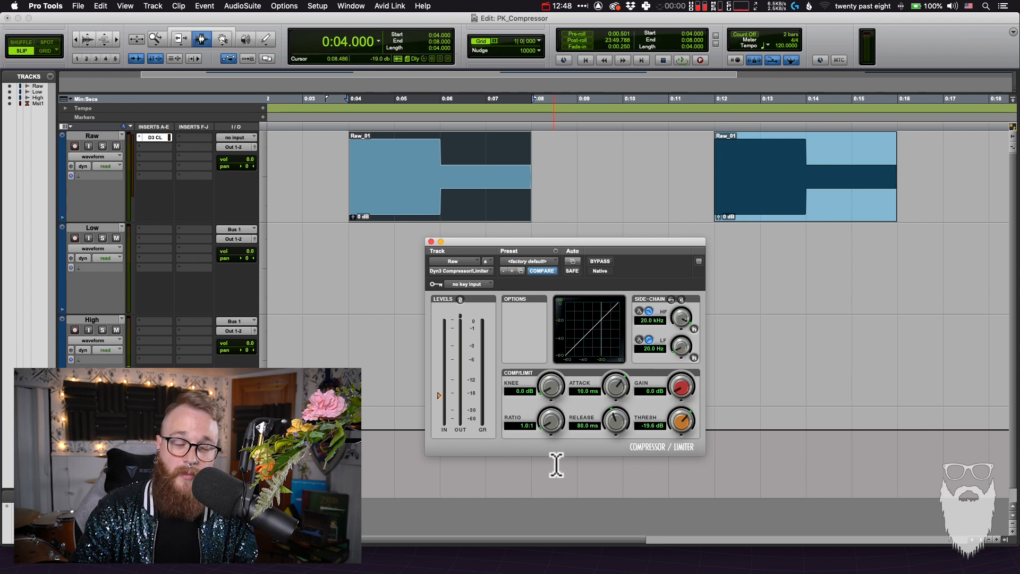
pyautogui.press('space')
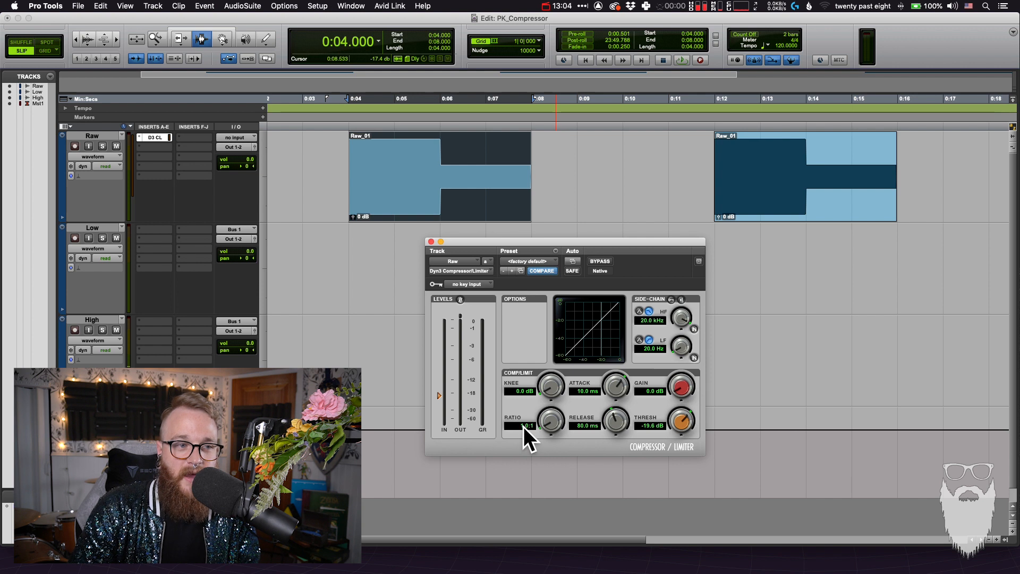
pyautogui.scroll(3, 524, 426)
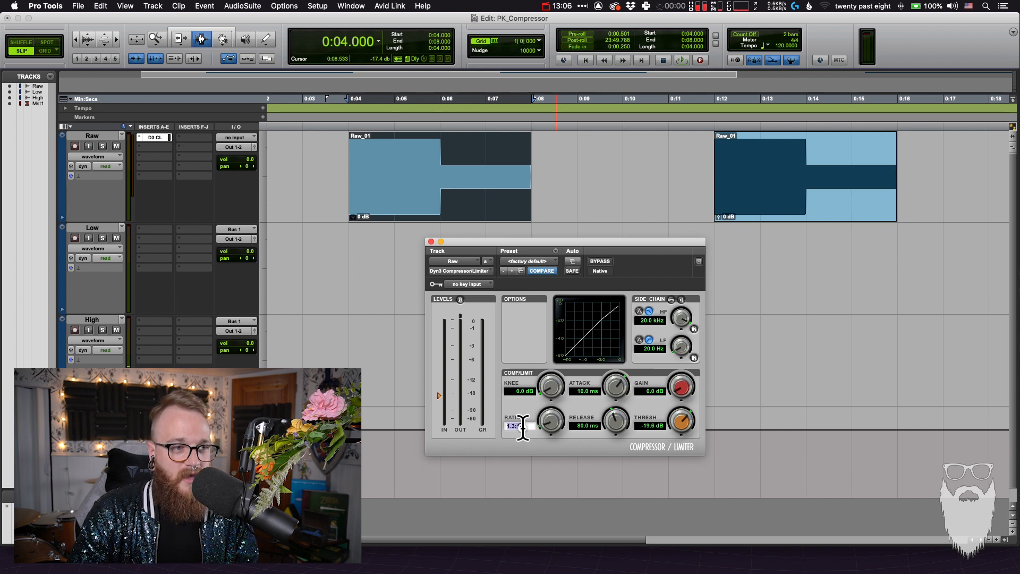
# Set the compressor's ratio to 3:1
pyautogui.click(524, 426)
pyautogui.write('3')
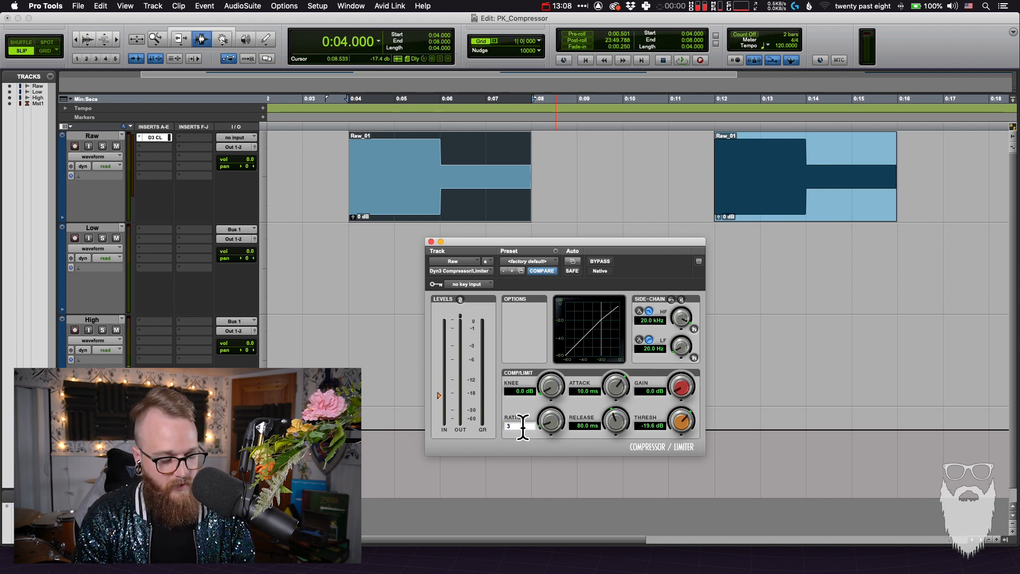
pyautogui.press('Return')
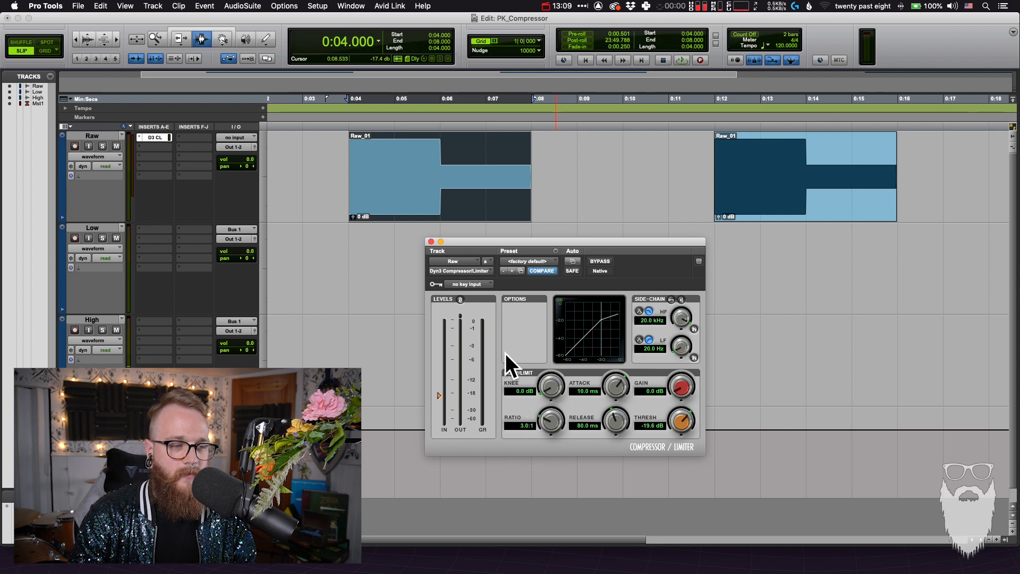
pyautogui.press('space')
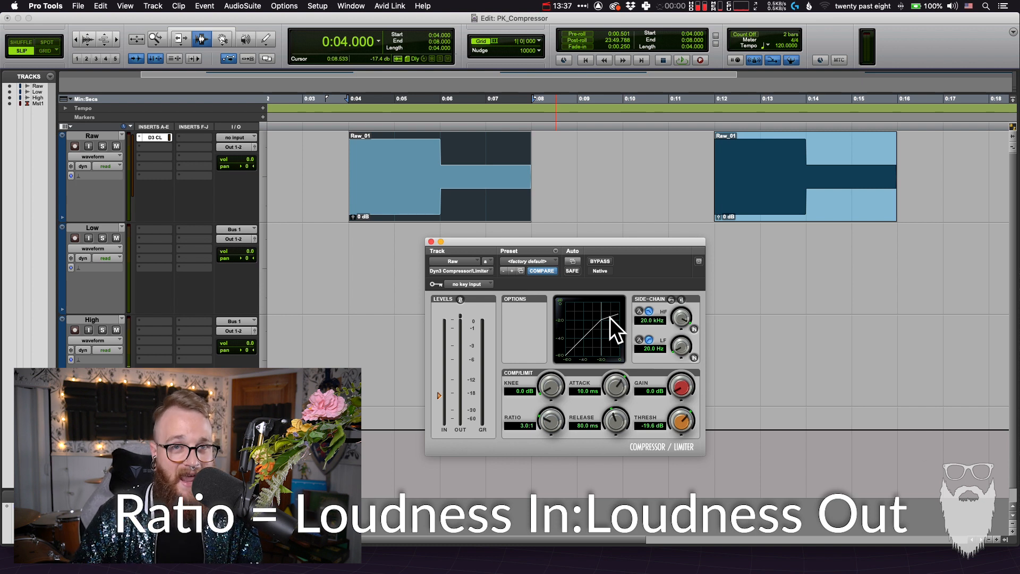
pyautogui.click(520, 425)
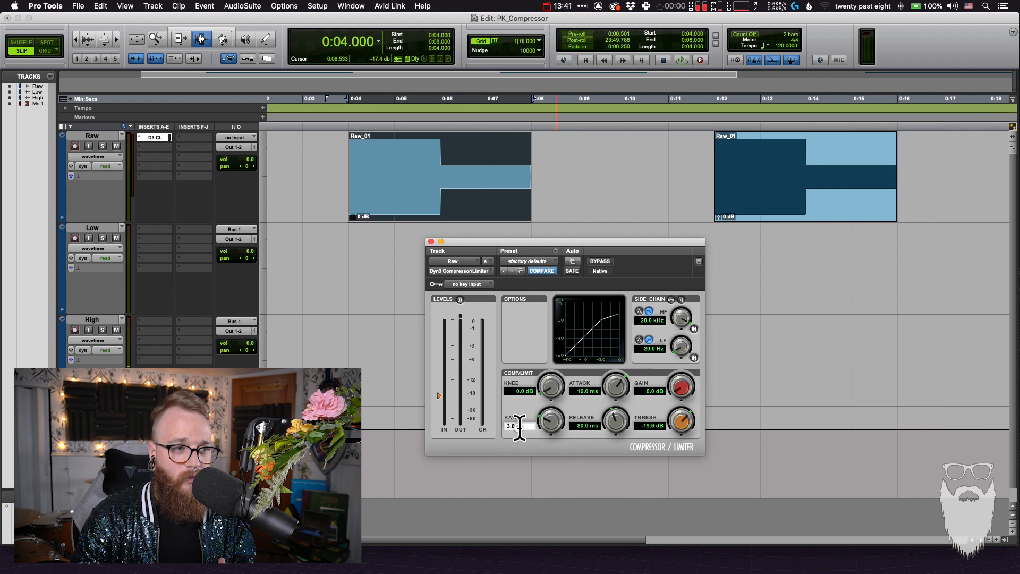
pyautogui.click(523, 426)
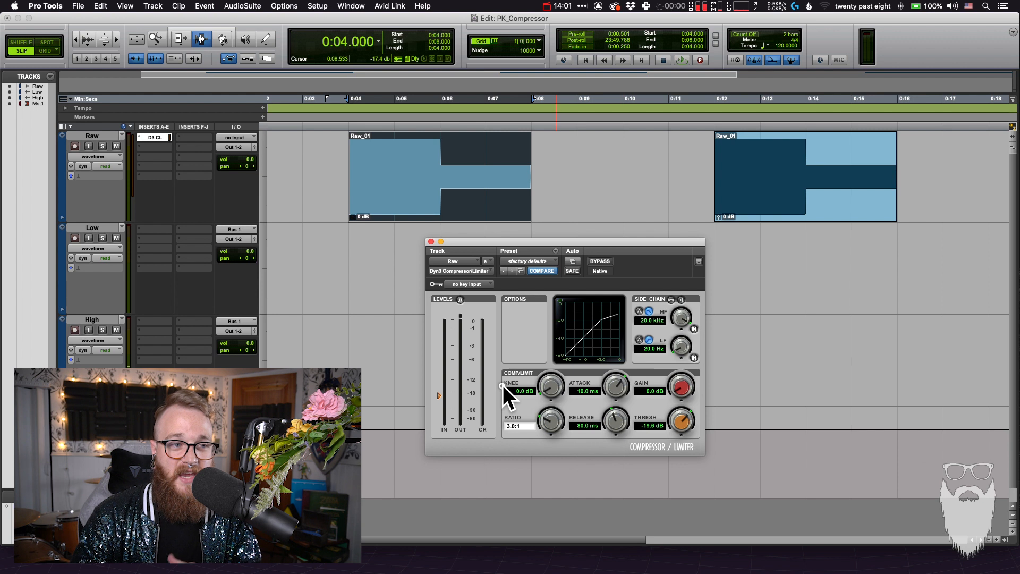
pyautogui.press('Return')
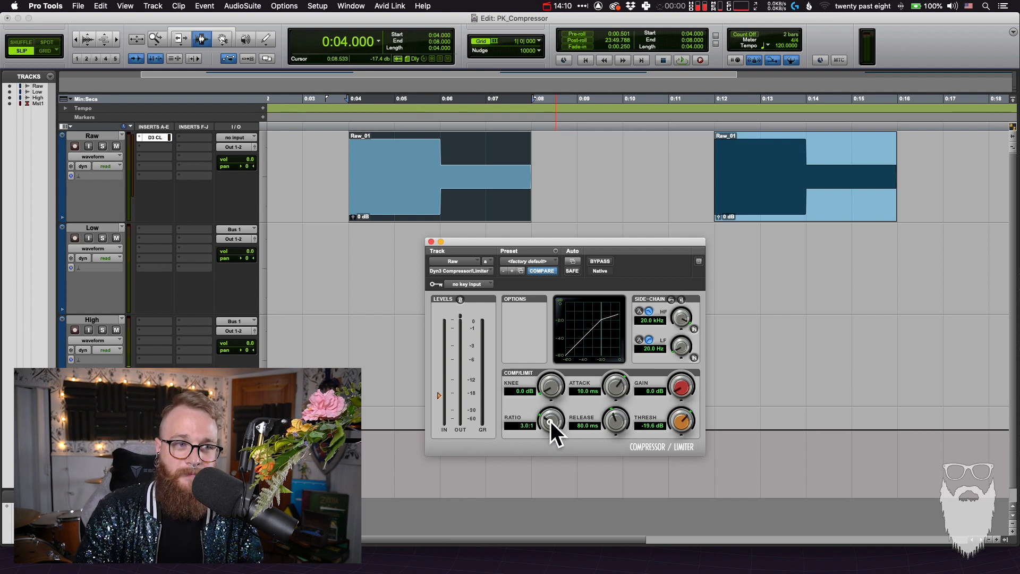
# Raise the compressor's ratio to 10:1 and mark the first clip's quiet part, about 6.2 to 8 s
pyautogui.moveTo(550, 420); pyautogui.dragTo(550, 404)
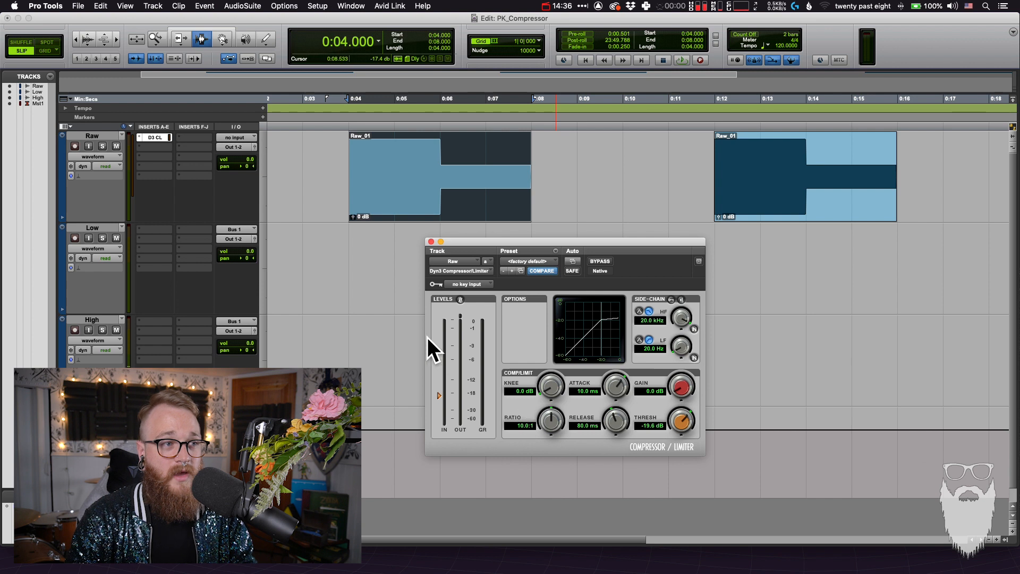
pyautogui.click(409, 276)
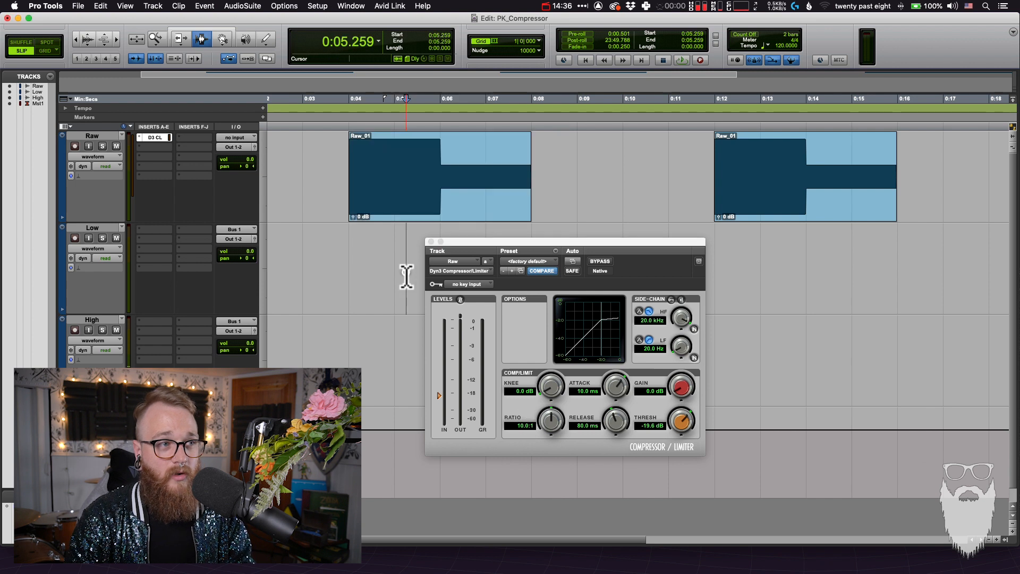
pyautogui.click(402, 201)
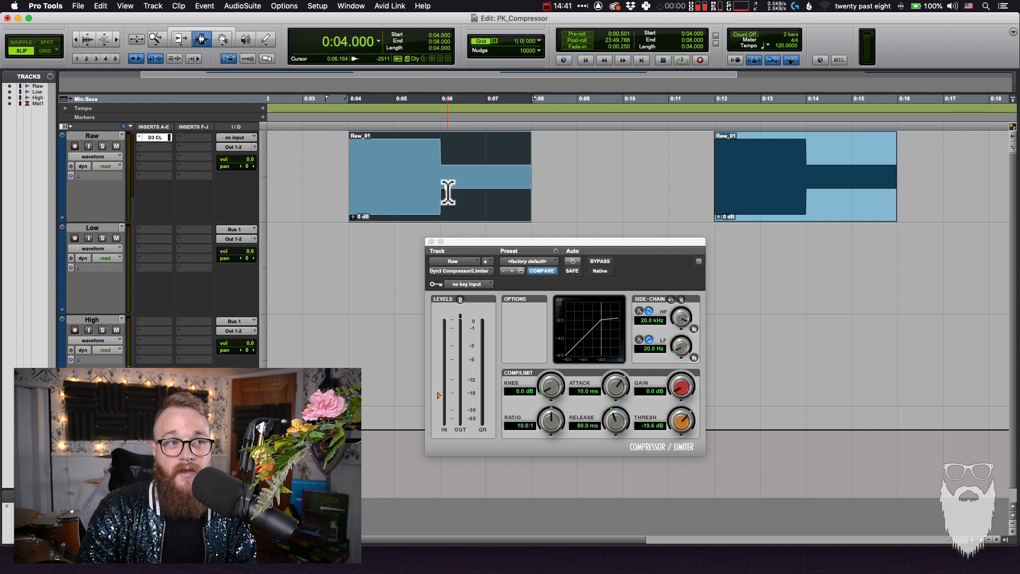
pyautogui.moveTo(447, 190); pyautogui.dragTo(532, 186)
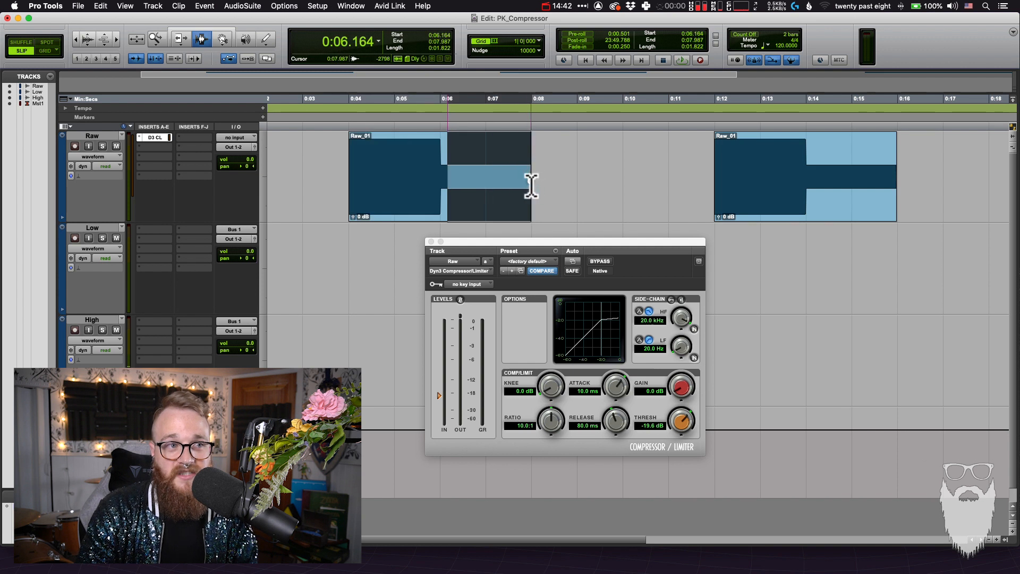
pyautogui.click(543, 185)
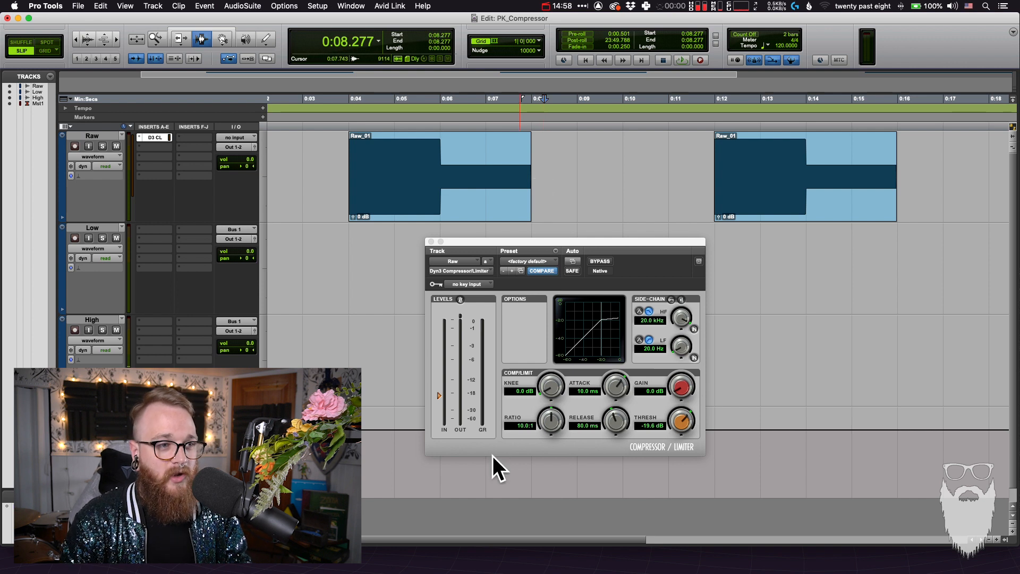
# Return the compressor's ratio to 3:1 and select the first clip's quiet part, about 6.0 to 7.8 s
pyautogui.click(518, 425)
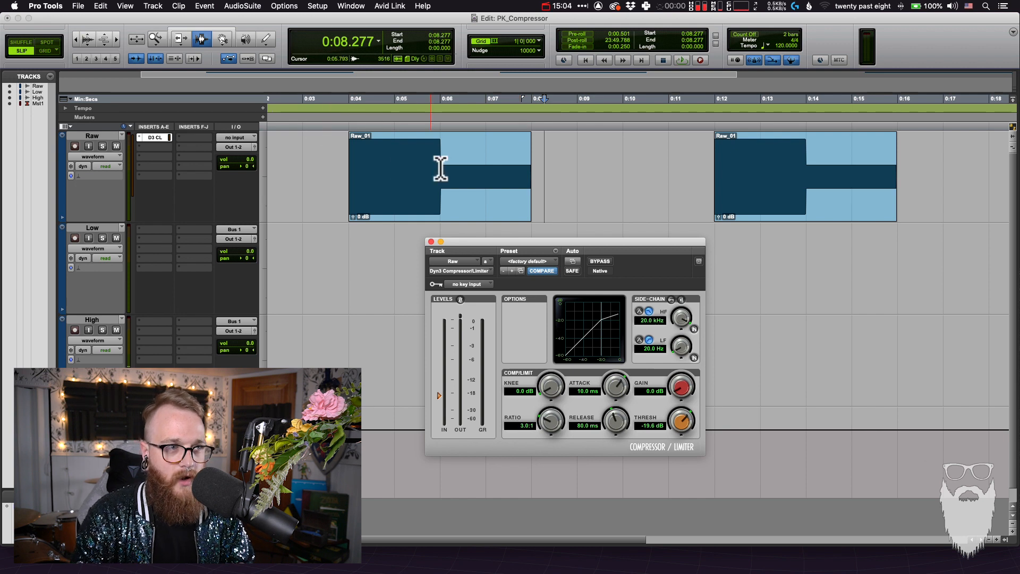
pyautogui.moveTo(440, 168); pyautogui.dragTo(520, 152)
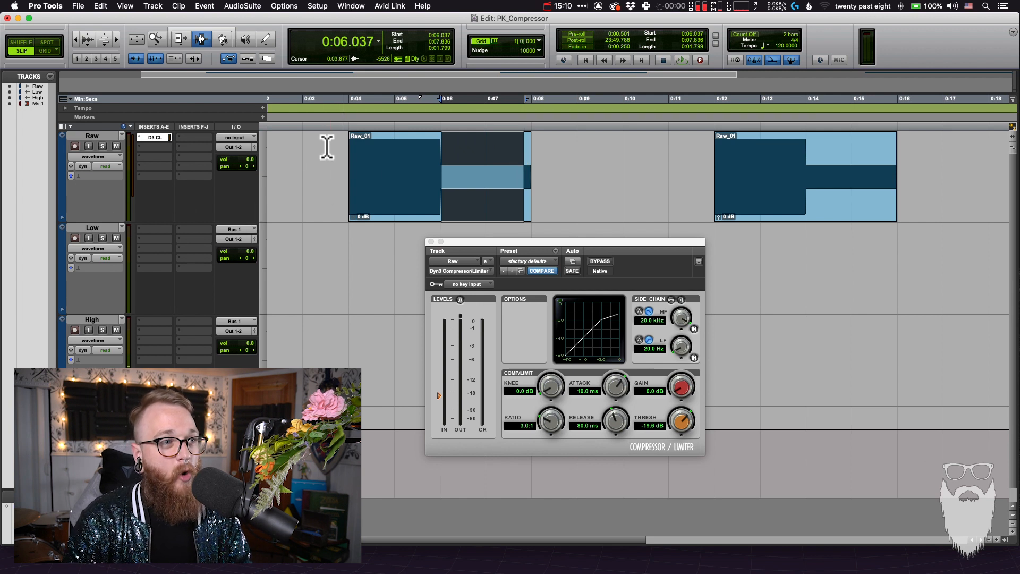
# Mark the first clip's loud part and its full length on the Raw track
pyautogui.click(342, 163)
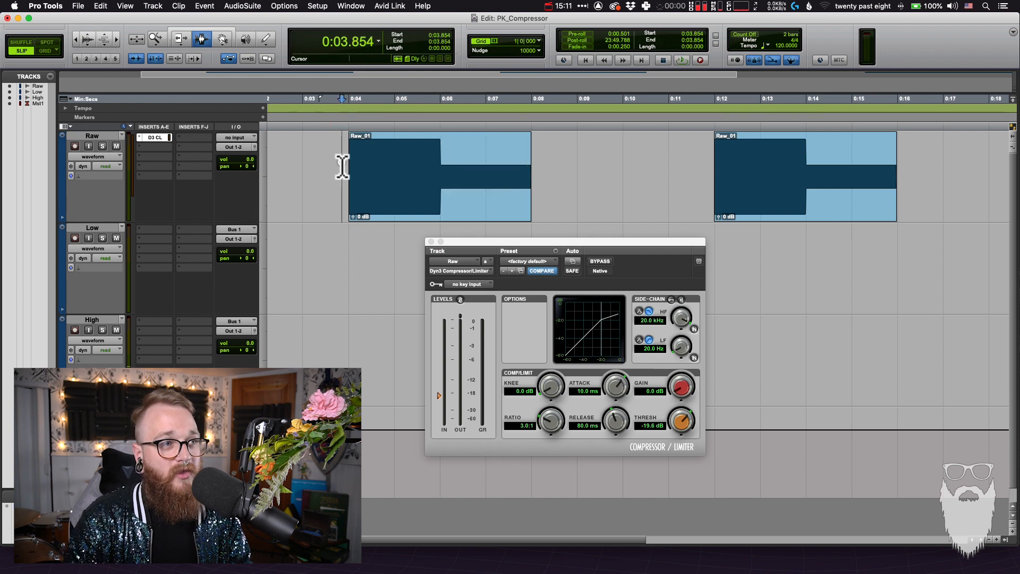
pyautogui.click(380, 163)
pyautogui.doubleClick(379, 163)
pyautogui.click(378, 276)
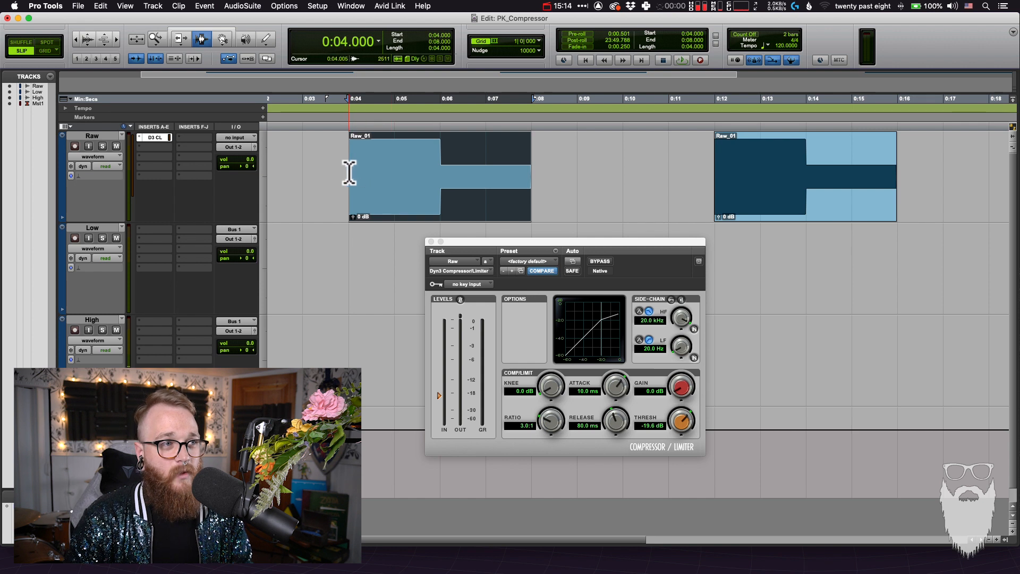
pyautogui.moveTo(348, 170); pyautogui.dragTo(543, 165)
pyautogui.click(558, 168)
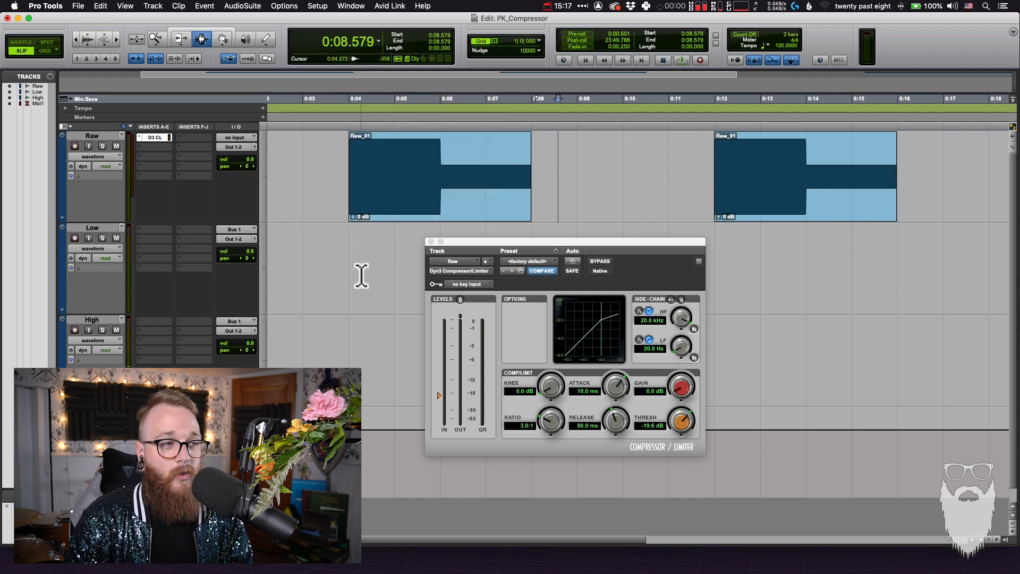
# Arm the Low track and record the compressed first clip onto it from 4 to 8 s, with the compressor window moved aside
pyautogui.click(360, 273)
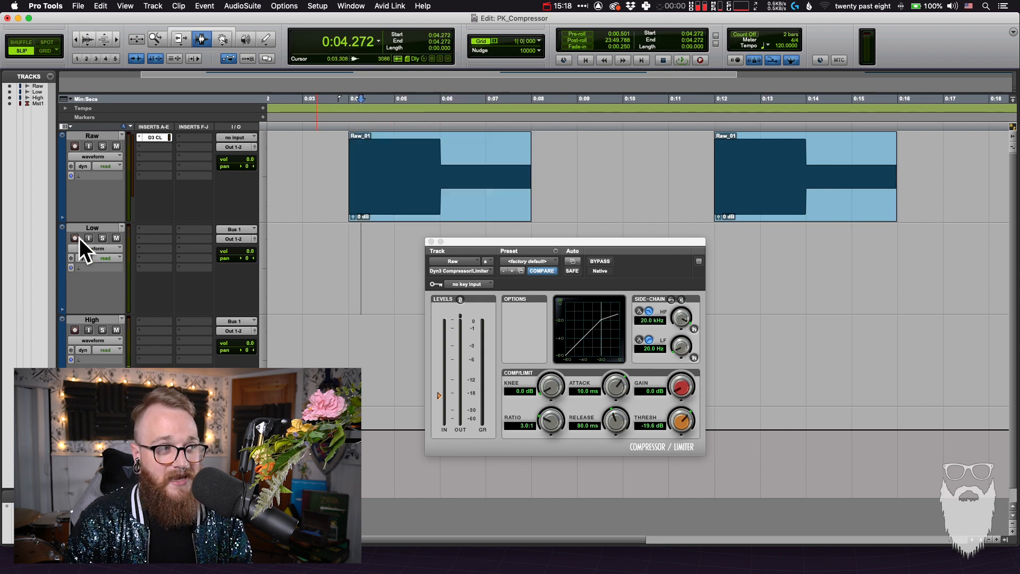
pyautogui.click(76, 238)
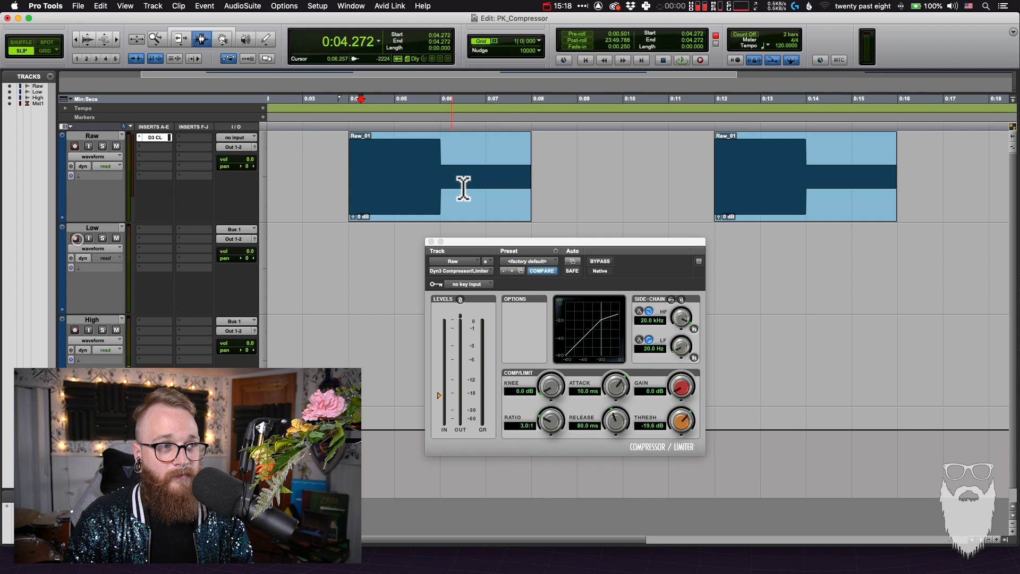
pyautogui.doubleClick(442, 198)
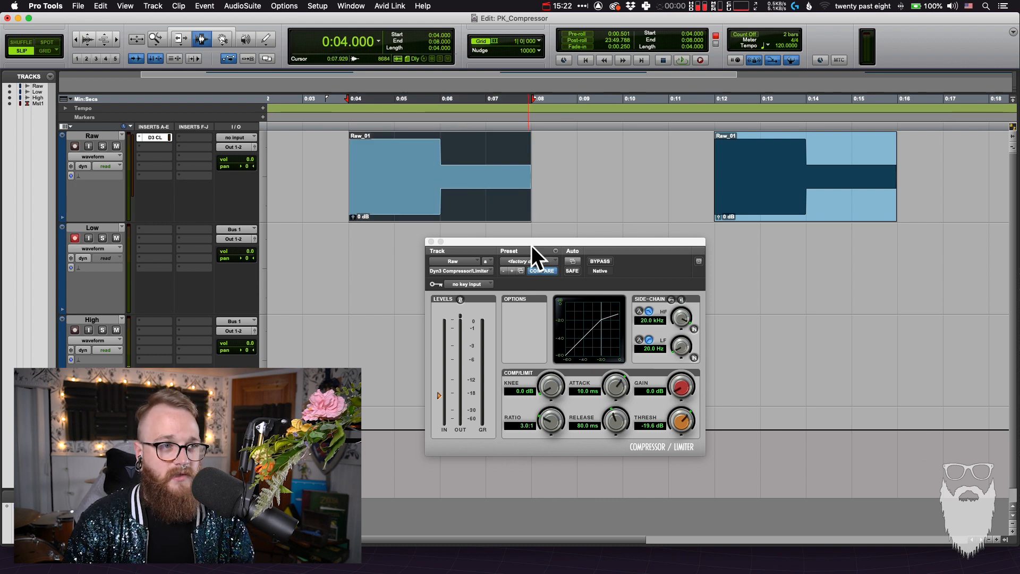
pyautogui.moveTo(533, 241); pyautogui.dragTo(726, 202)
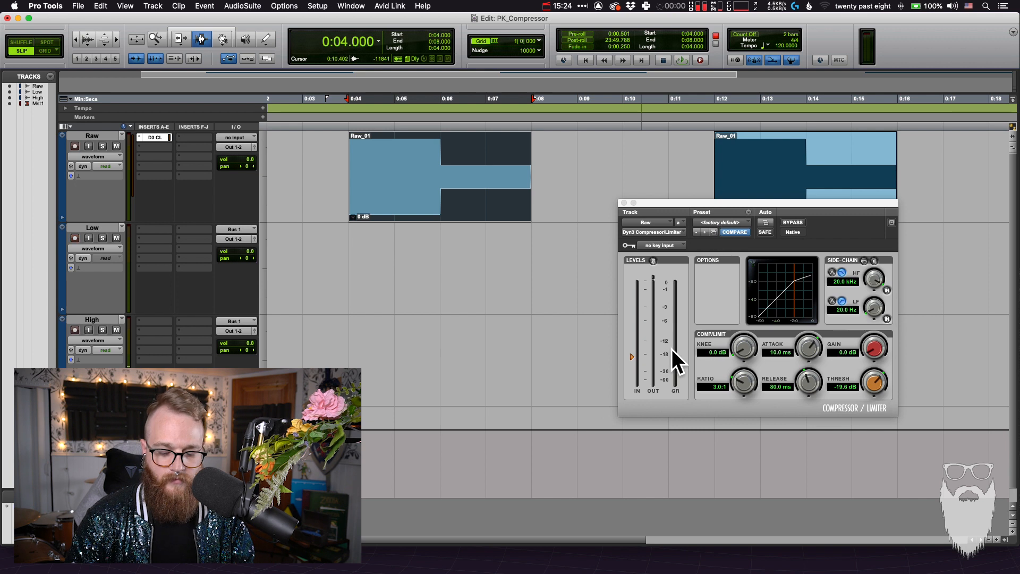
pyautogui.press('super+space')
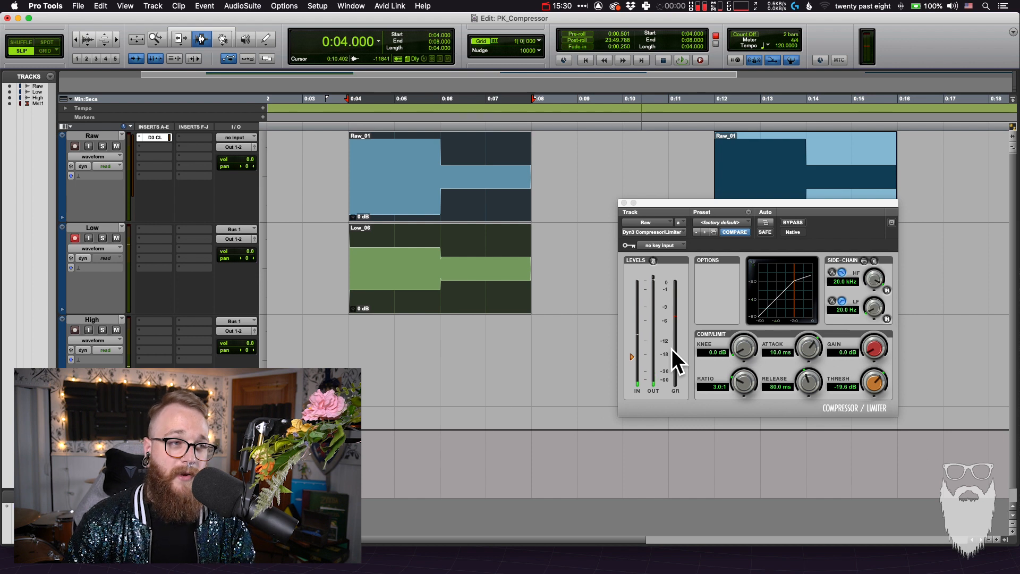
pyautogui.click(531, 370)
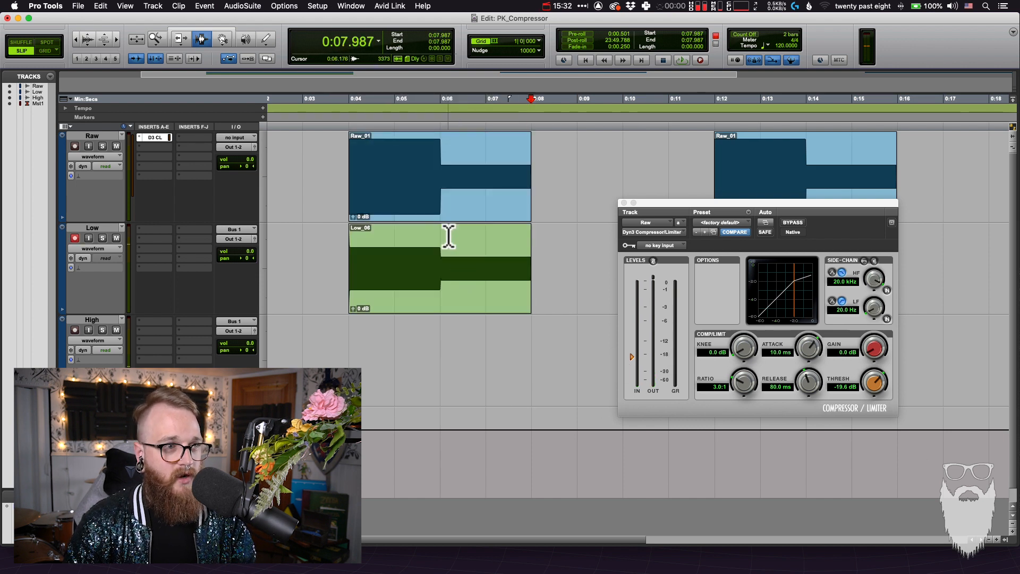
# Move the compressor window clear of the enlarged clips and select the recorded Low clip with the Grabber tool
pyautogui.press('F8')
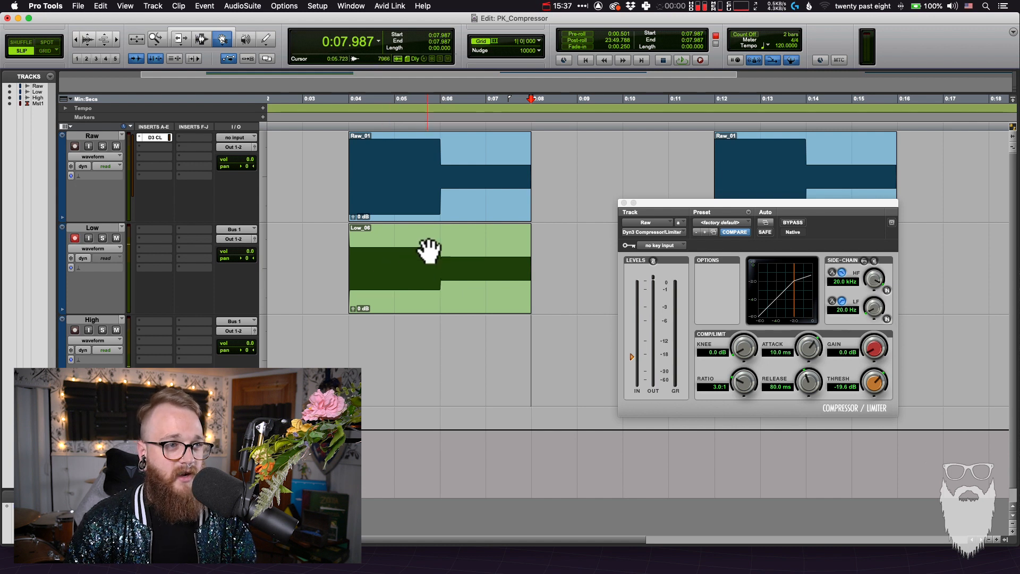
pyautogui.scroll(1, 423, 250)
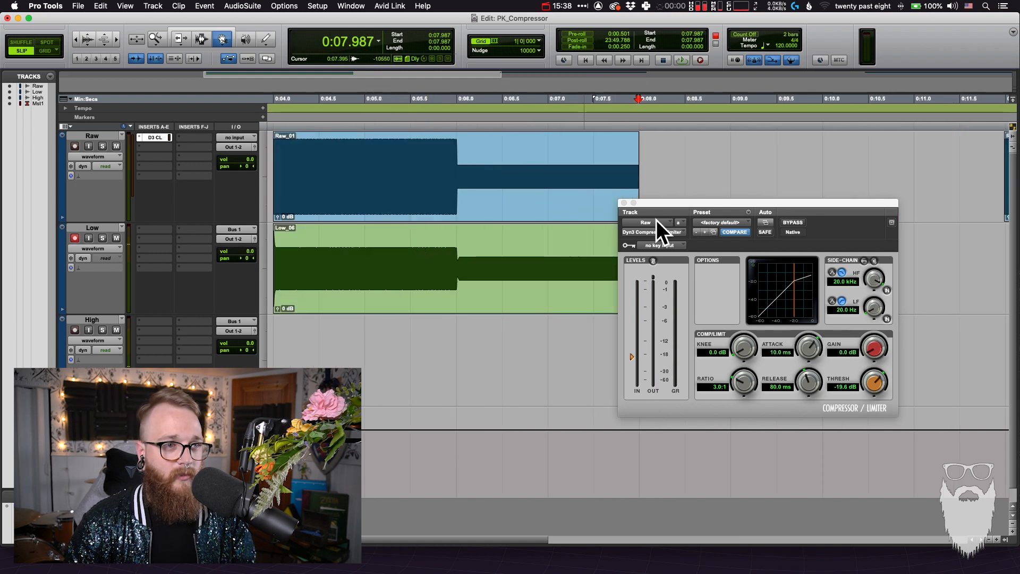
pyautogui.moveTo(661, 202); pyautogui.dragTo(773, 187)
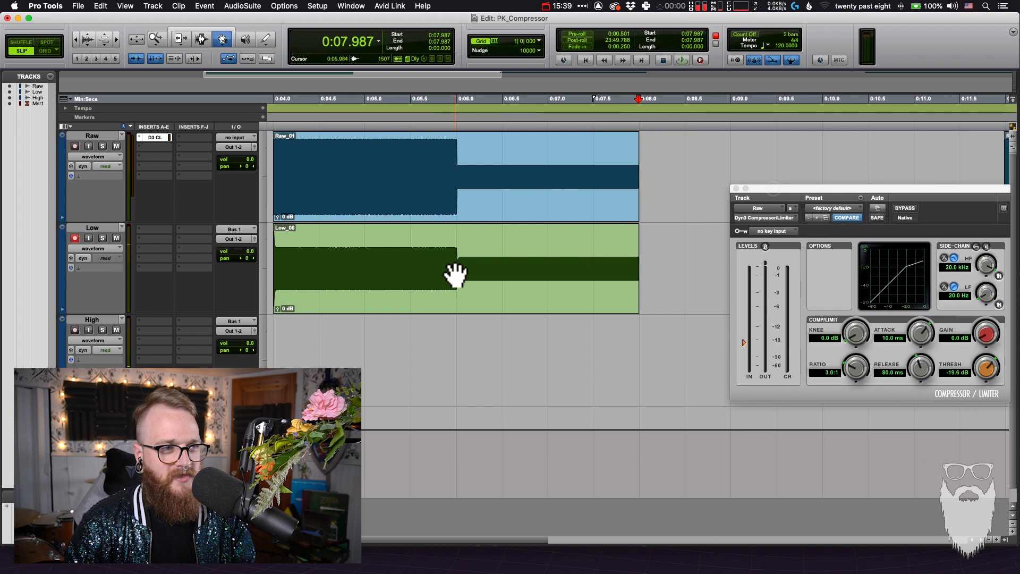
pyautogui.click(456, 273)
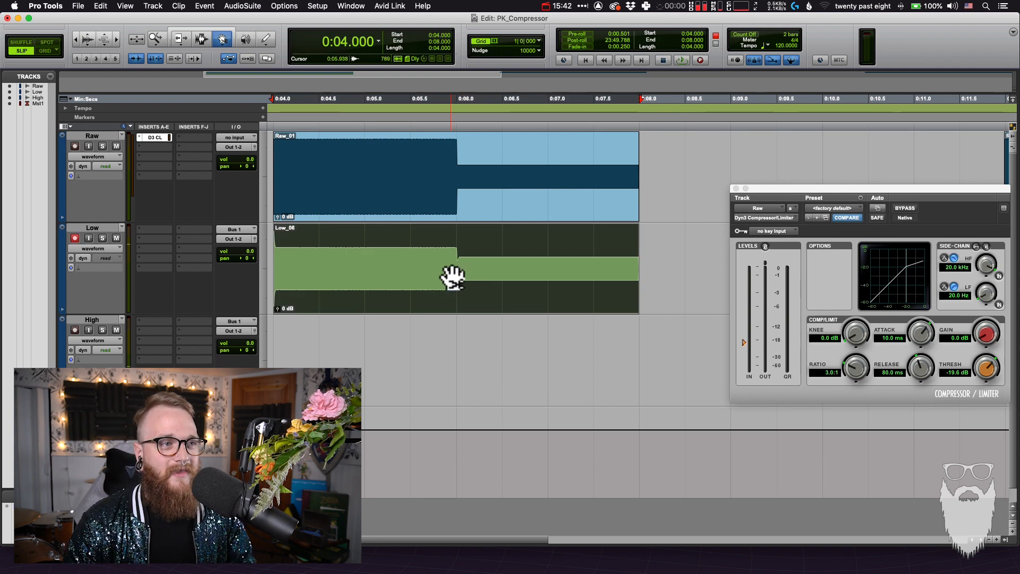
# Hold the Low clip over the Raw clip to compare their loud sections, and return it to the Low track
pyautogui.click(433, 204)
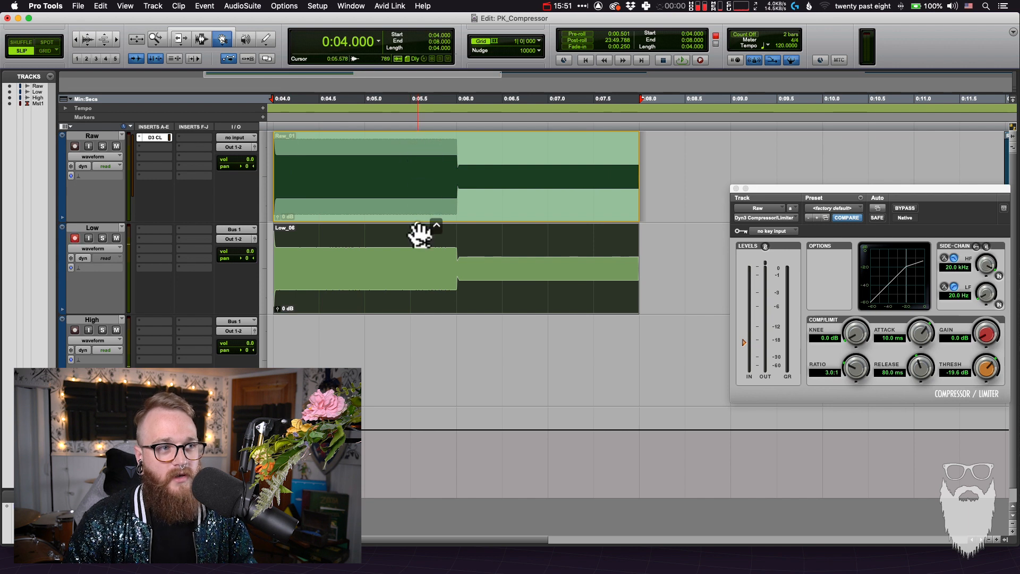
pyautogui.click(422, 242)
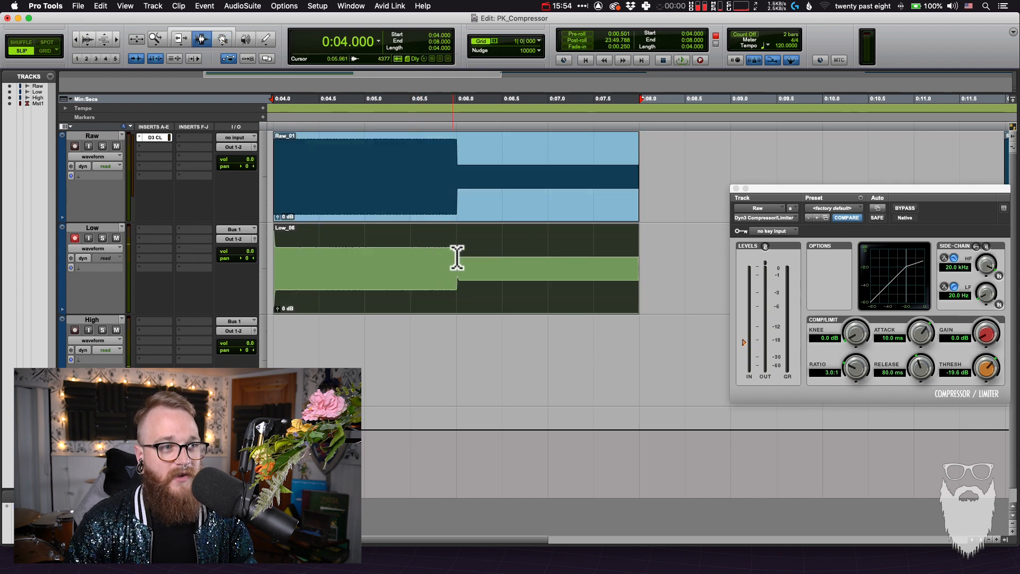
pyautogui.click(455, 256)
pyautogui.moveTo(446, 262); pyautogui.dragTo(274, 276)
pyautogui.click(505, 283)
pyautogui.click(507, 287)
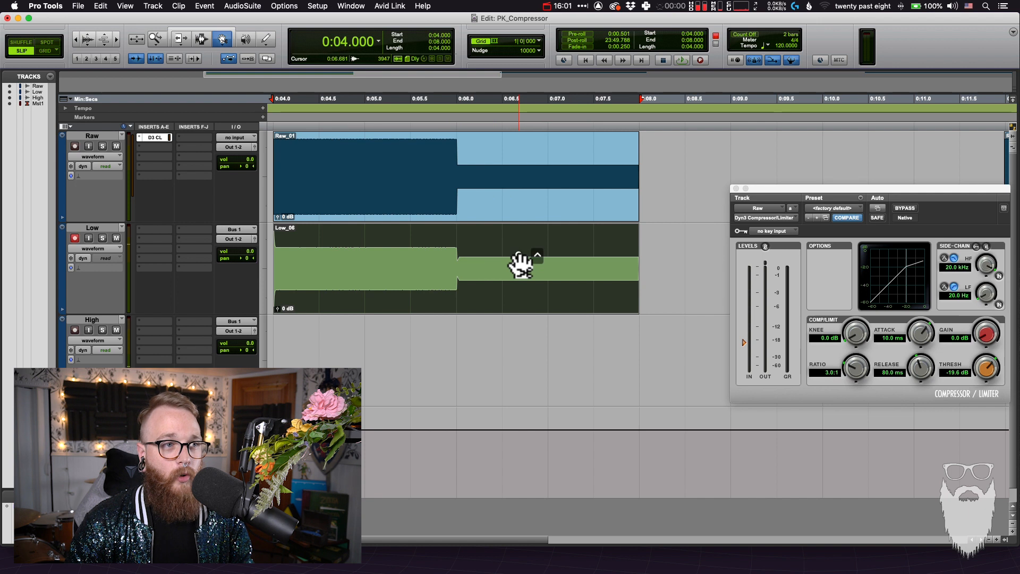
# Overlay the Low clip on the Raw clip to compare their quiet sections, put it back and switch to the Selector tool
pyautogui.click(520, 201)
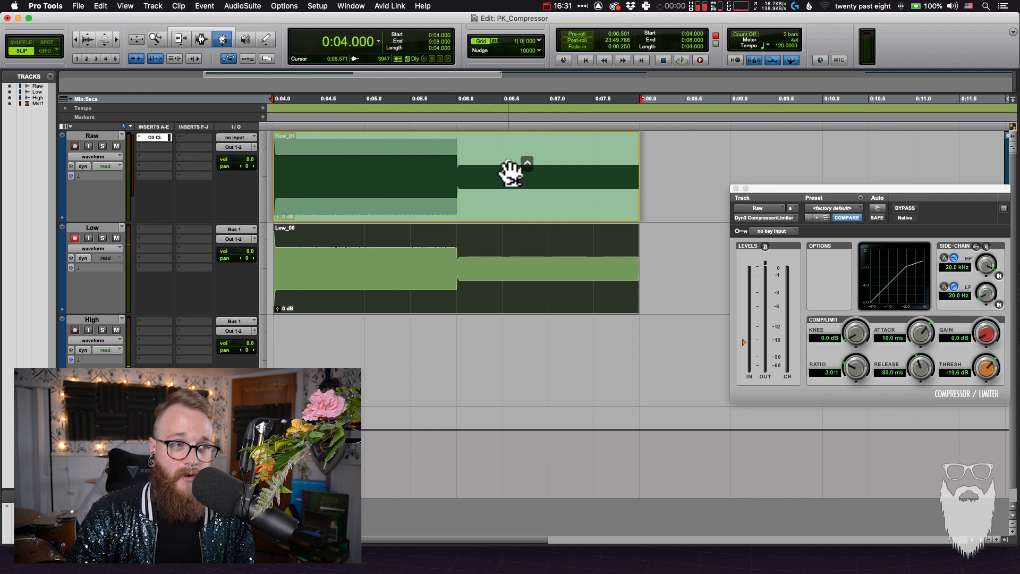
pyautogui.click(499, 254)
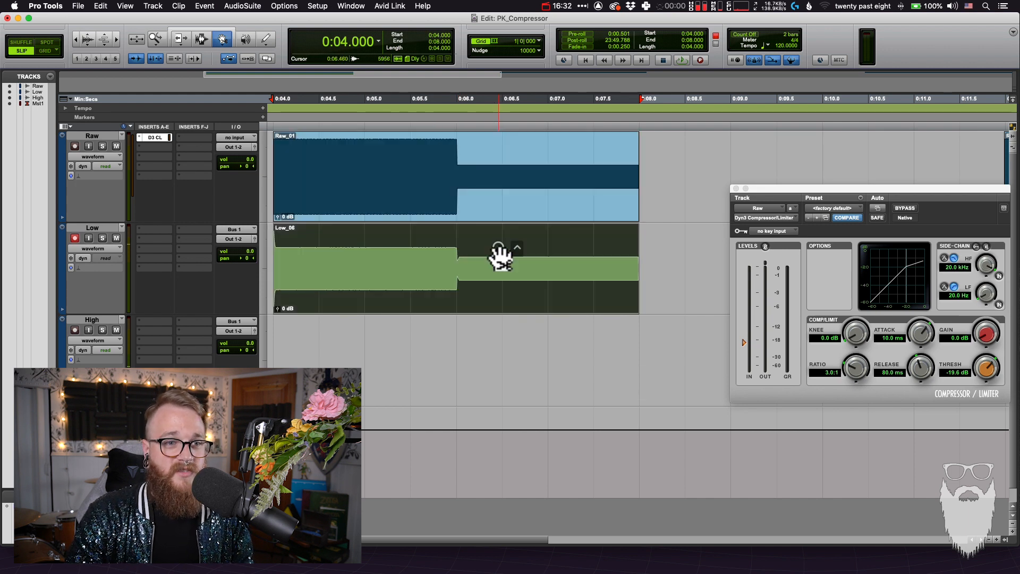
pyautogui.press('F7')
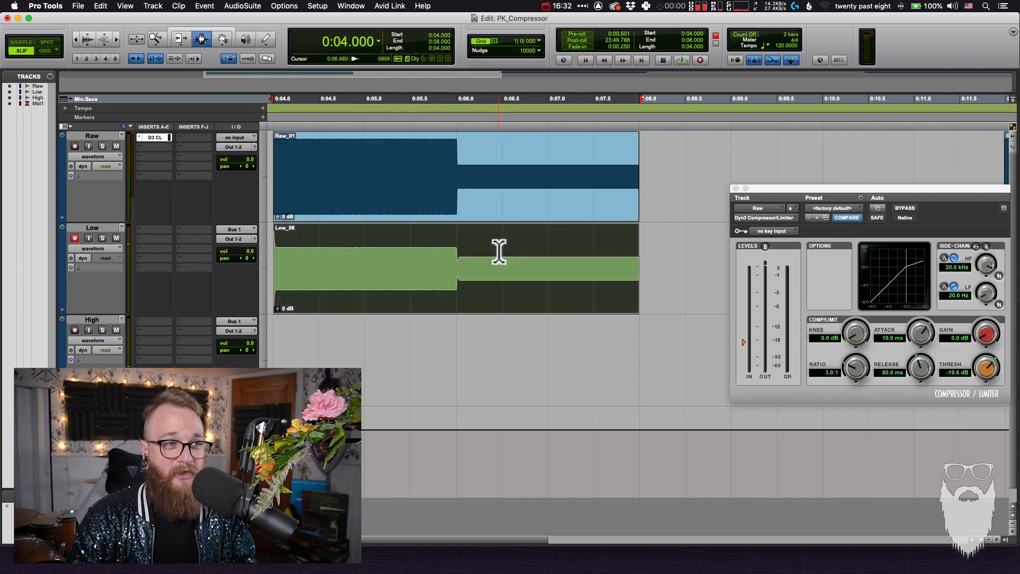
# Disarm and mute the Low track with the Grabber tool active, and arm the High track for recording
pyautogui.click(402, 307)
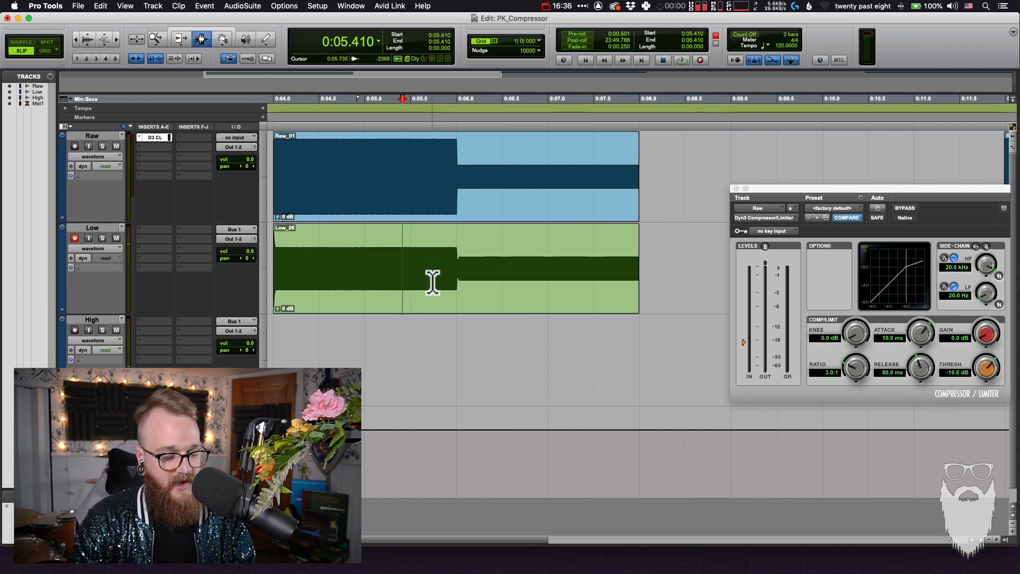
pyautogui.press('F8')
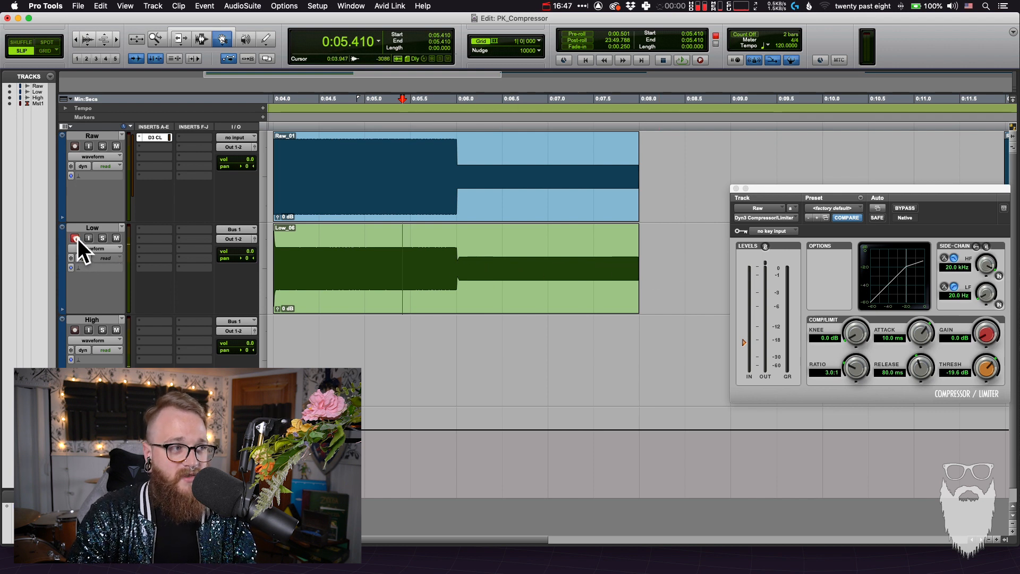
pyautogui.click(77, 238)
pyautogui.click(116, 238)
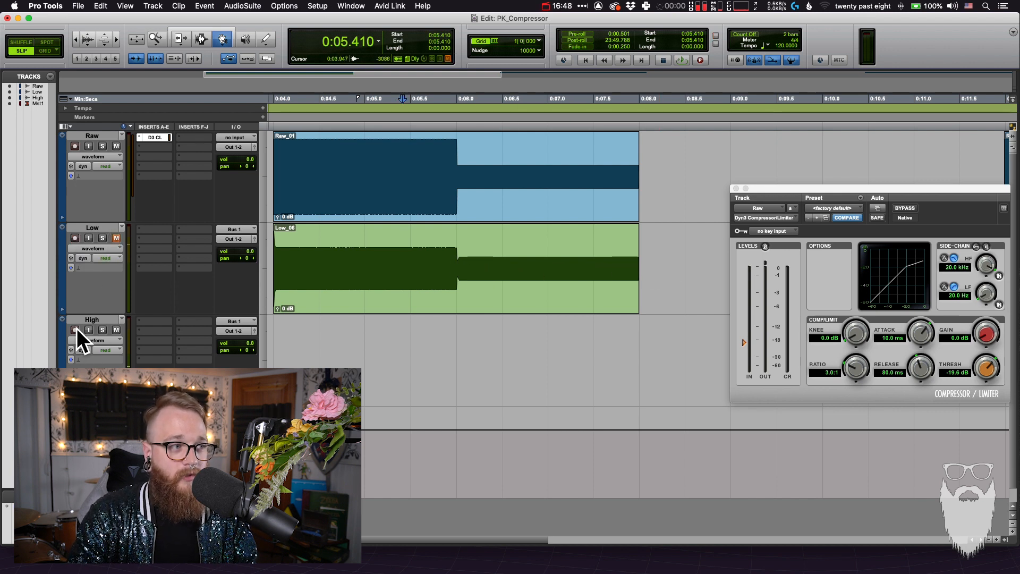
# Set the compressor's ratio to 10:1 and record the compressed first Raw clip onto the High track from 4 to 8 s
pyautogui.click(834, 373)
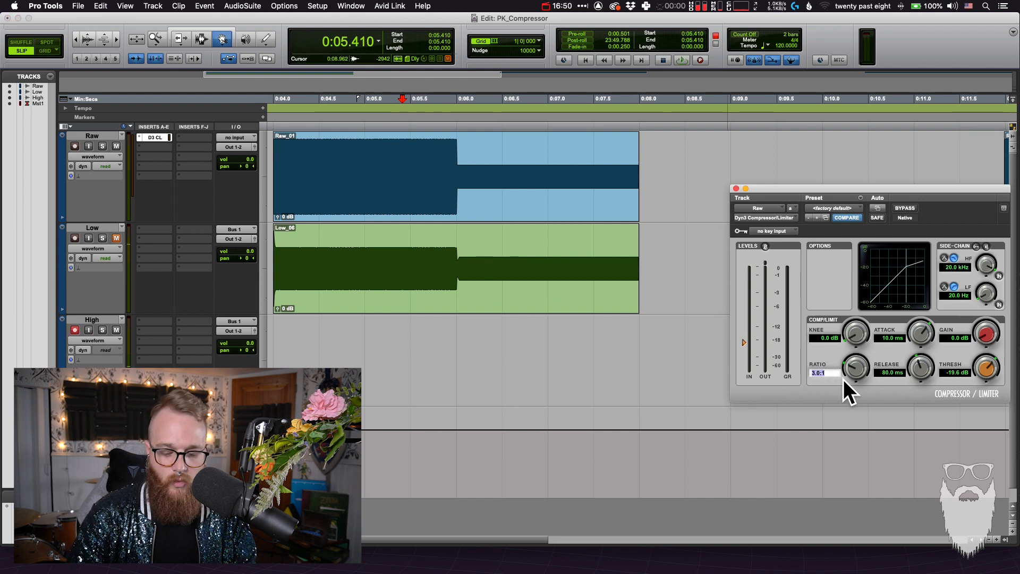
pyautogui.press('Return')
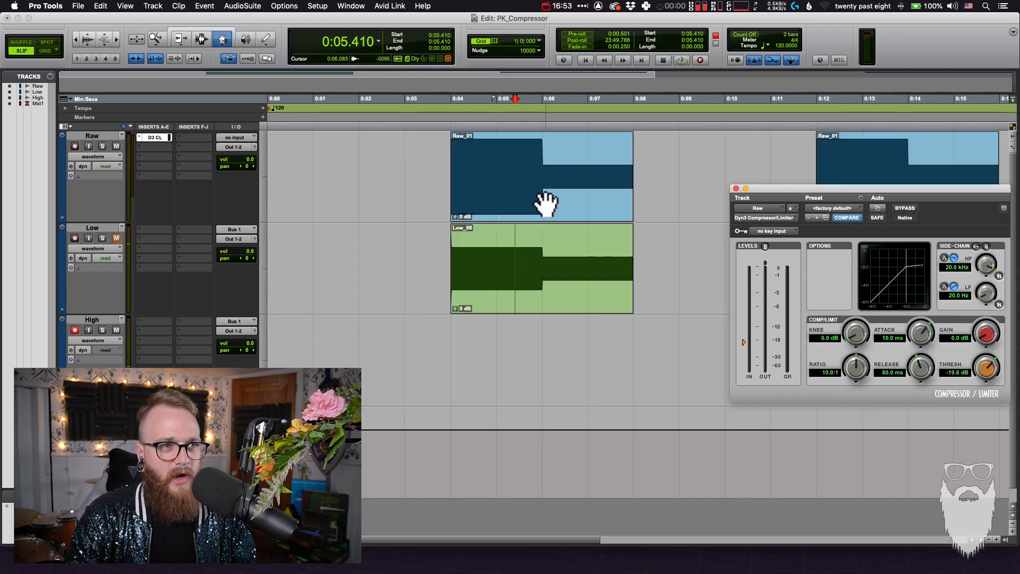
pyautogui.click(545, 201)
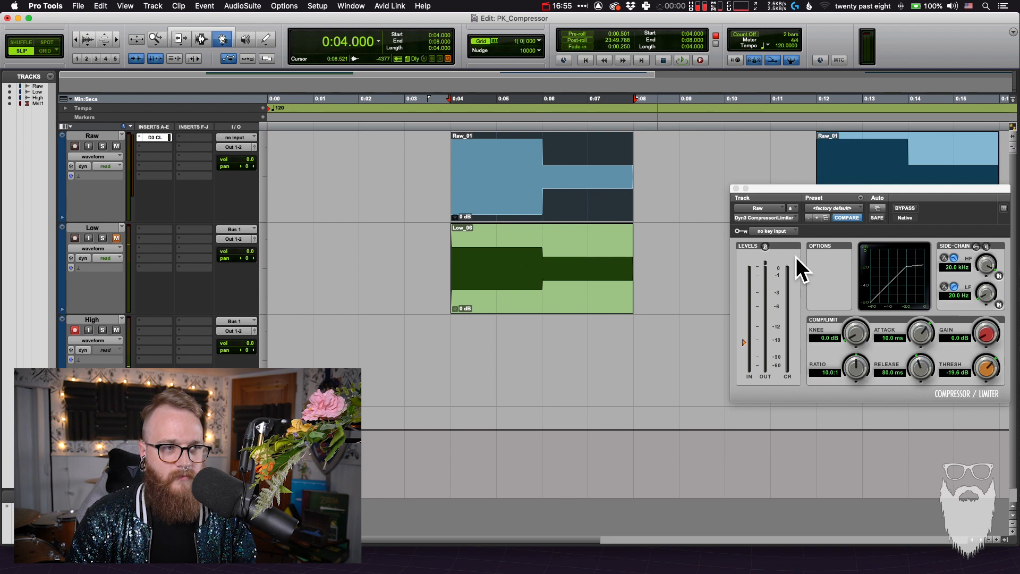
pyautogui.press('super+space')
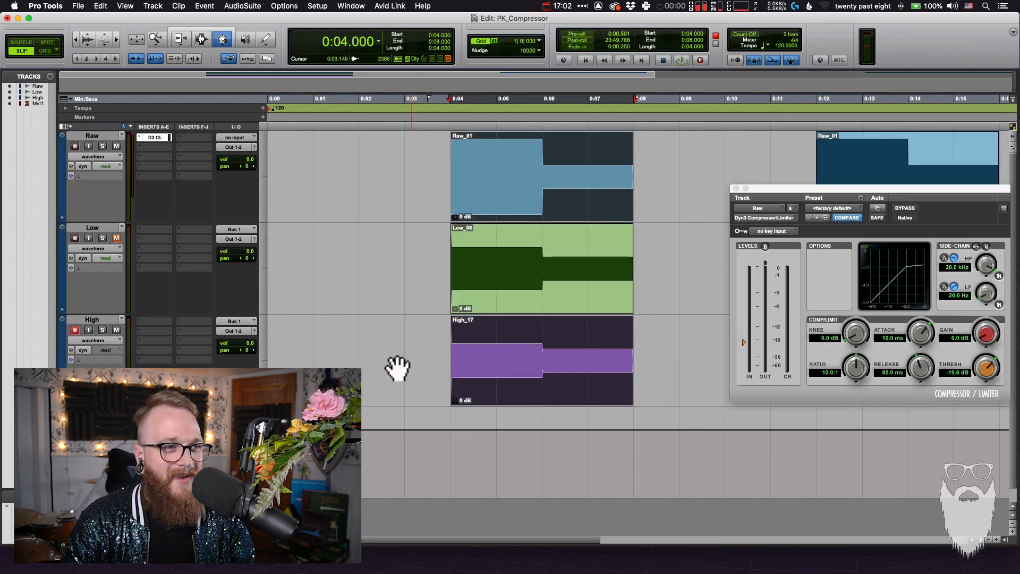
# Hold the recorded High clip over the Low and Raw clips to compare levels, return it to its track and switch to the Selector tool
pyautogui.press('super+a')
pyautogui.press('F7')
pyautogui.press('F8')
pyautogui.click(483, 376)
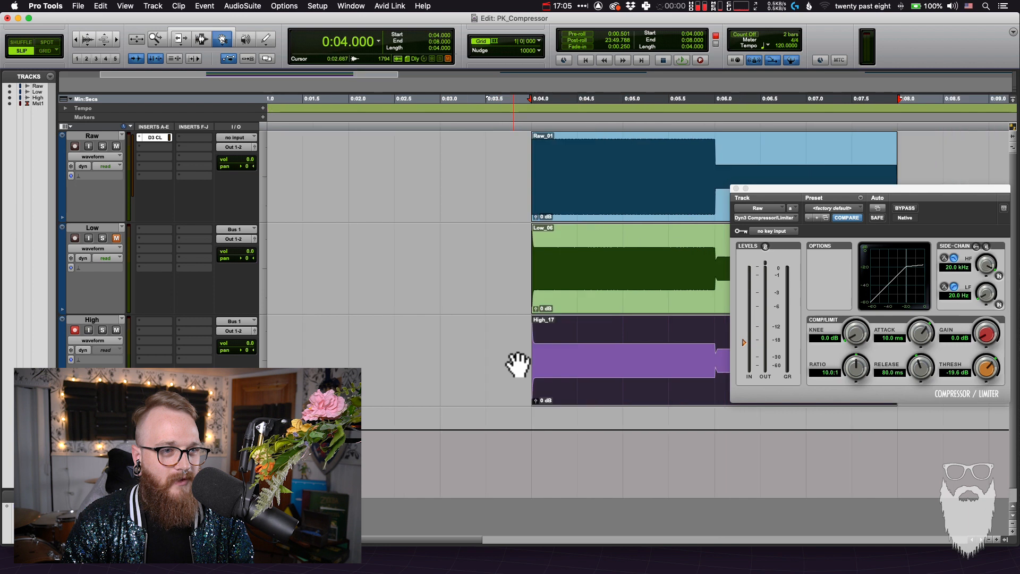
pyautogui.hscroll(5, 518, 364)
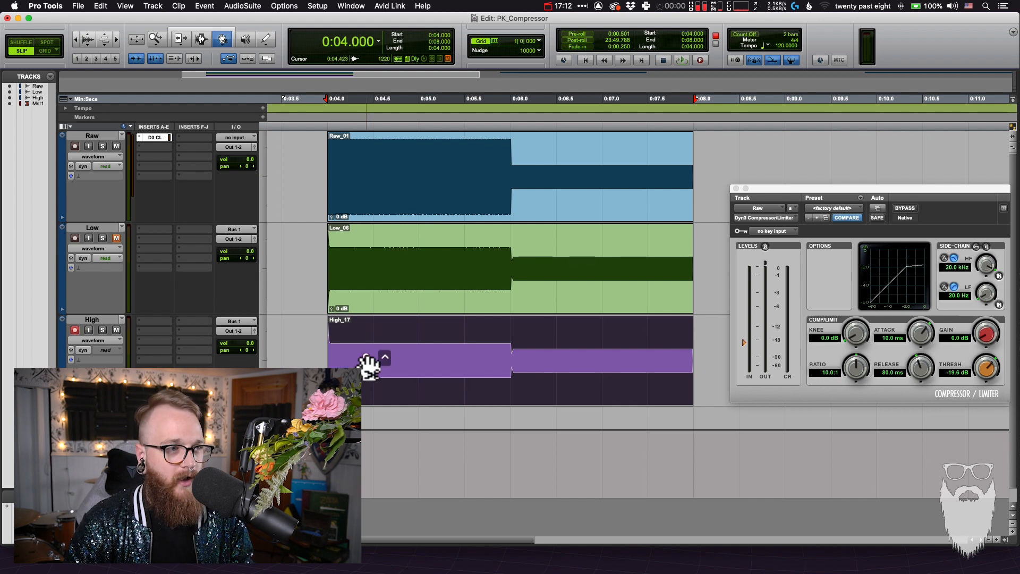
pyautogui.click(364, 296)
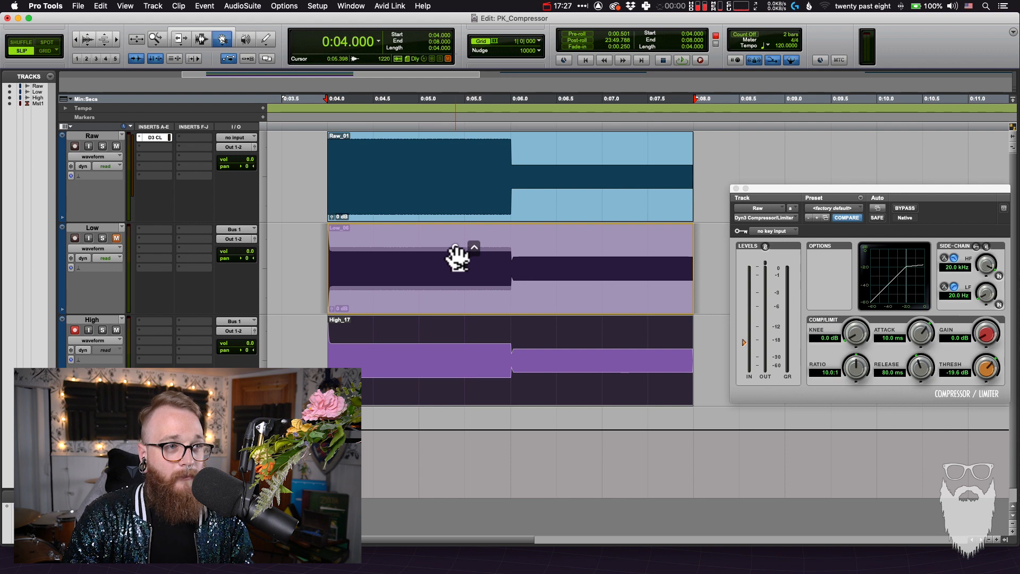
pyautogui.click(465, 203)
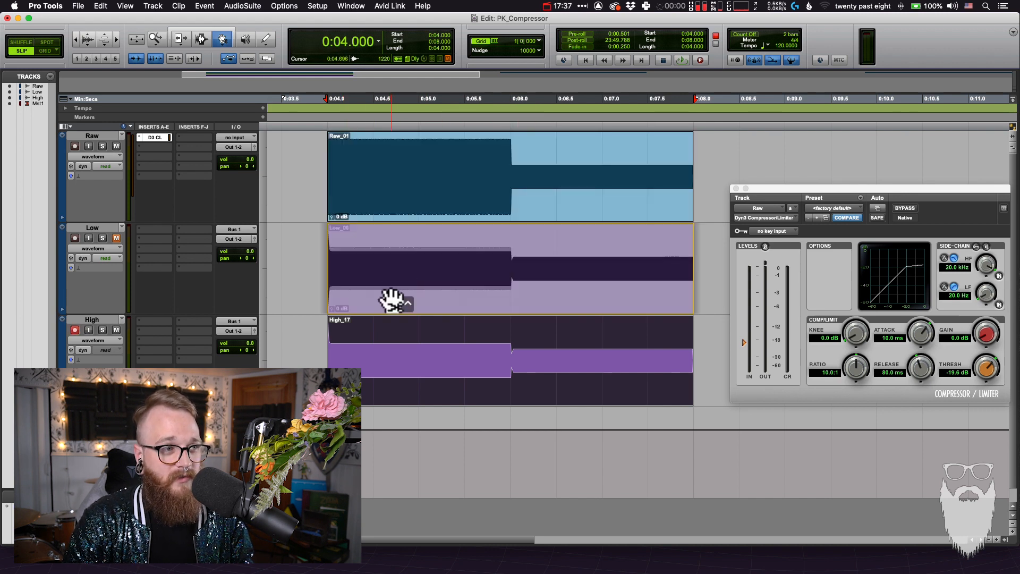
pyautogui.click(392, 340)
pyautogui.press('F7')
pyautogui.click(386, 335)
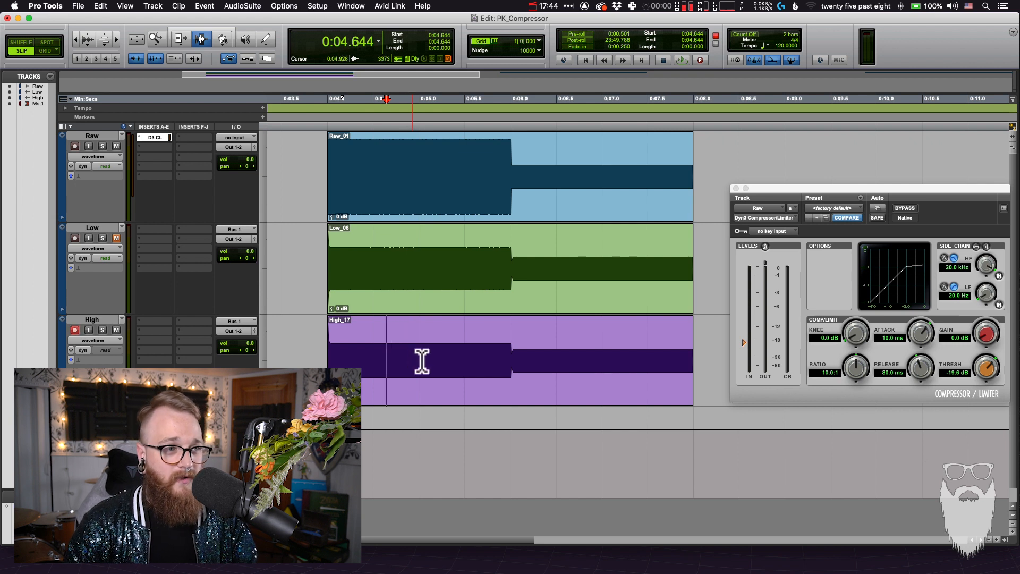
# Duplicate the High track once without its playlists and name the copy EXTREME!!!
pyautogui.rightClick(100, 318)
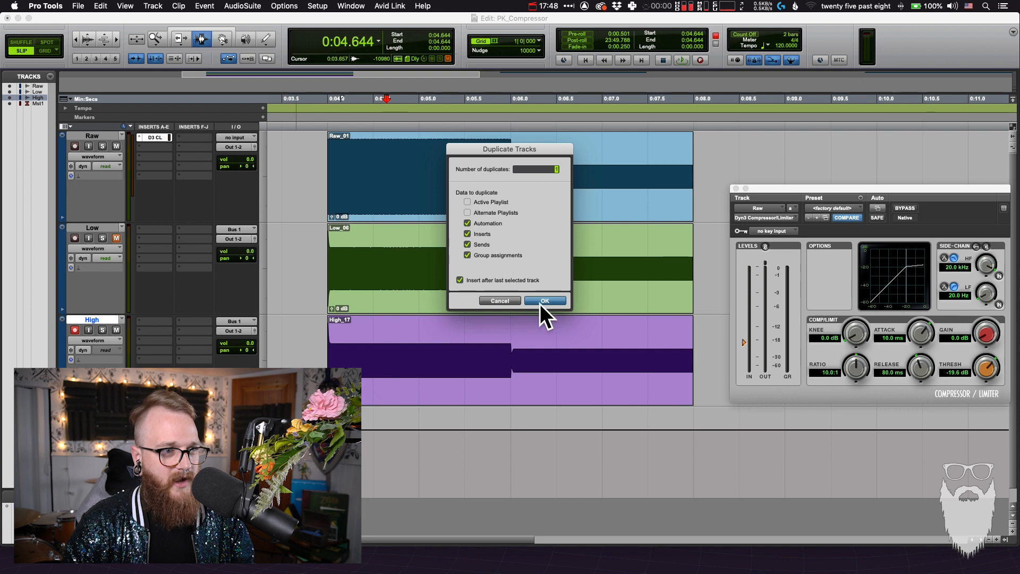
pyautogui.click(542, 299)
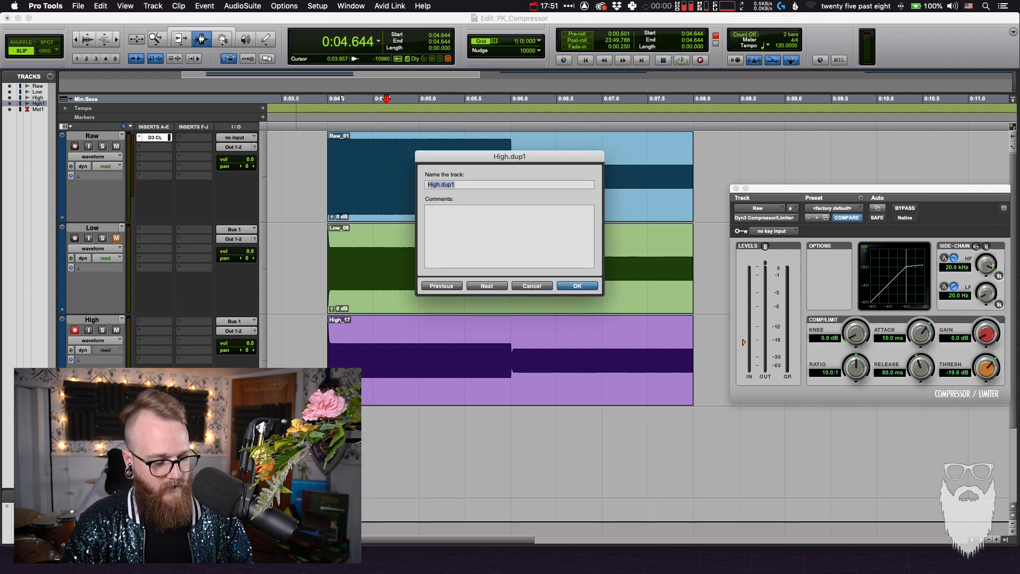
pyautogui.write('E')
pyautogui.write('XTREME!!!')
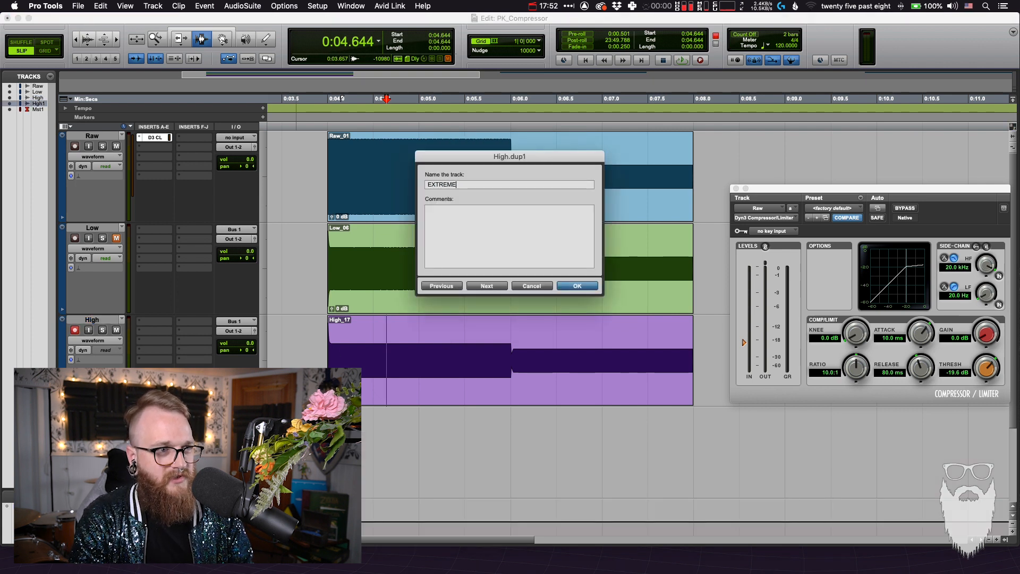
pyautogui.press('Return')
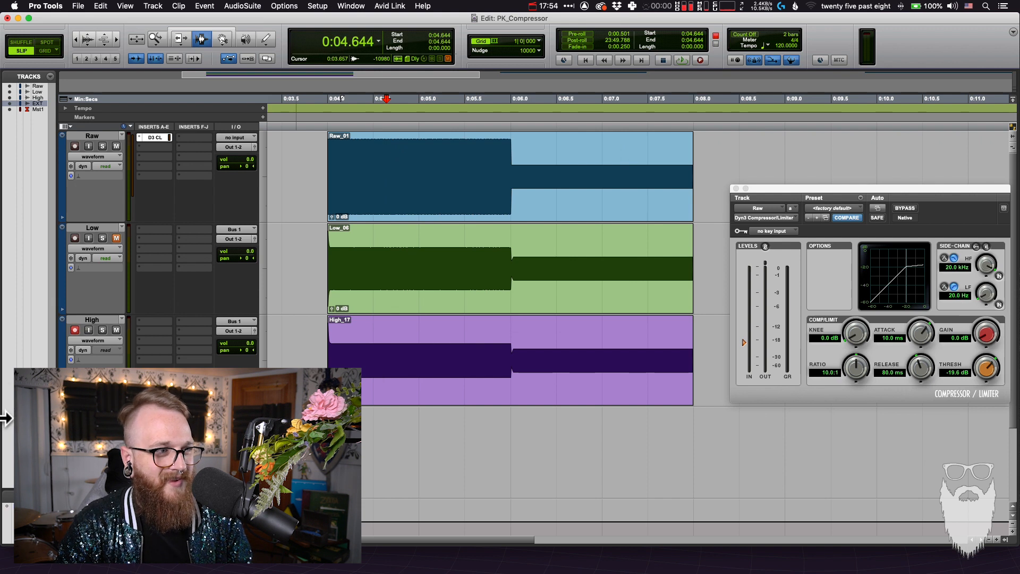
# Disarm and mute the High track and arm the EXTREME!!! track for recording
pyautogui.click(328, 357)
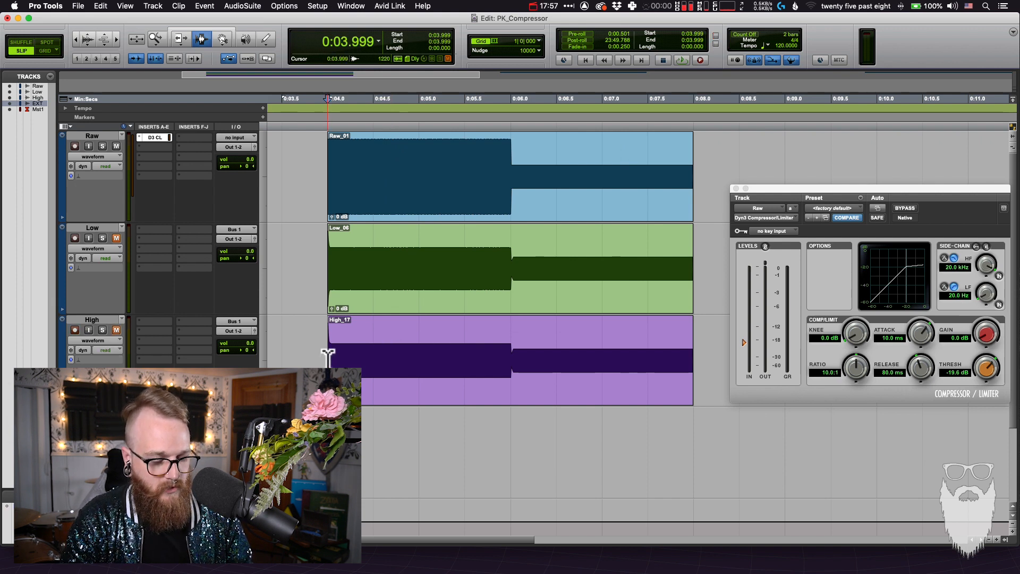
pyautogui.click(328, 357)
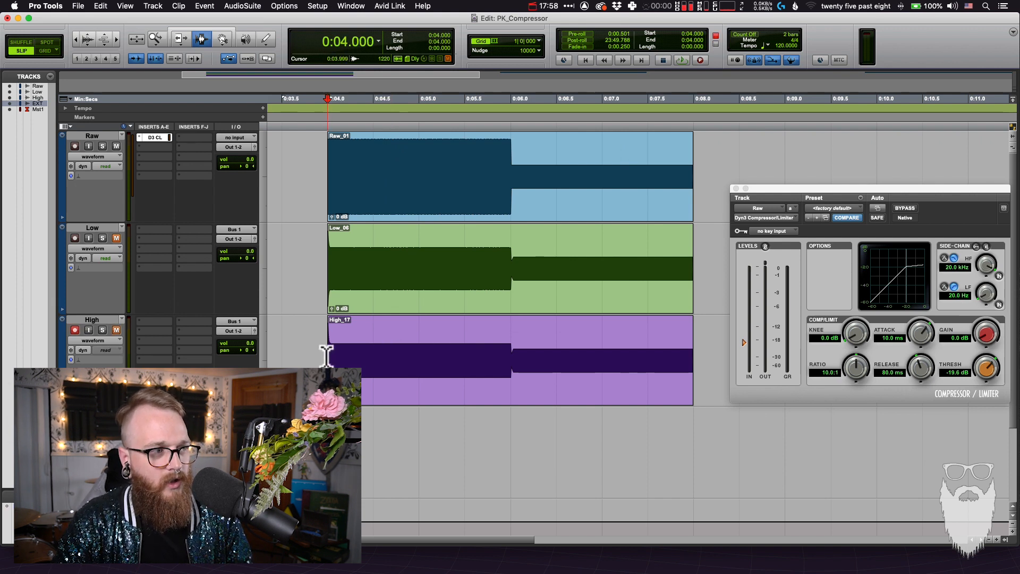
pyautogui.click(305, 354)
pyautogui.click(314, 353)
pyautogui.click(75, 421)
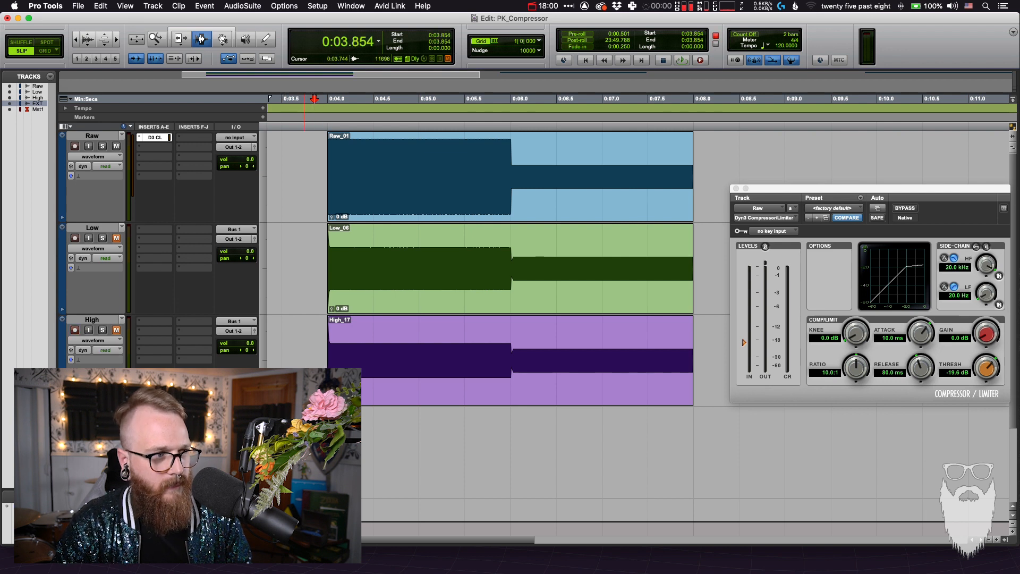
# Set the compressor's ratio to 100:1 and record the first Raw clip's range, 4 to 8 s, onto the EXTREME!!! track
pyautogui.moveTo(855, 368); pyautogui.dragTo(875, 184)
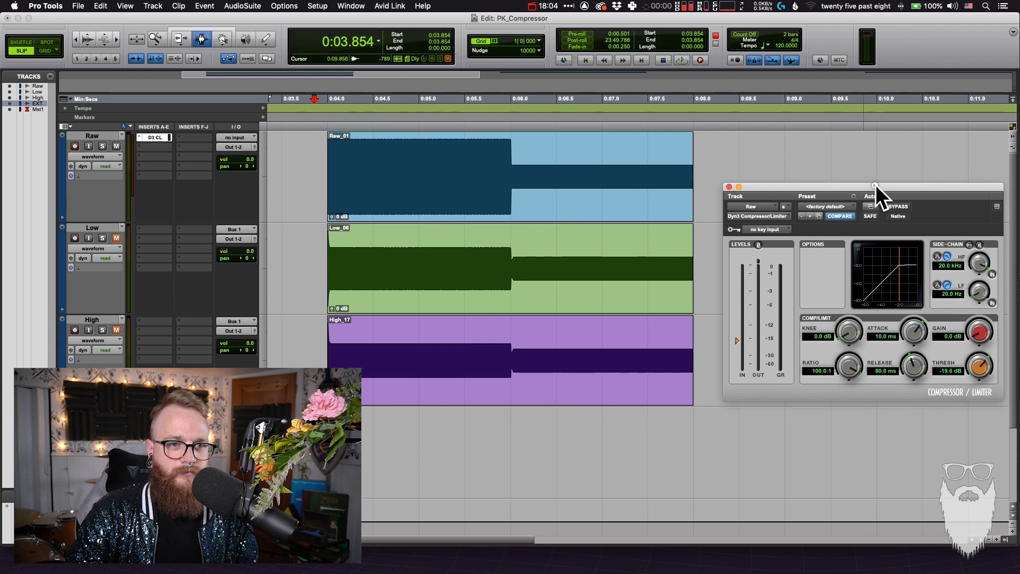
pyautogui.doubleClick(406, 381)
pyautogui.press('super+space')
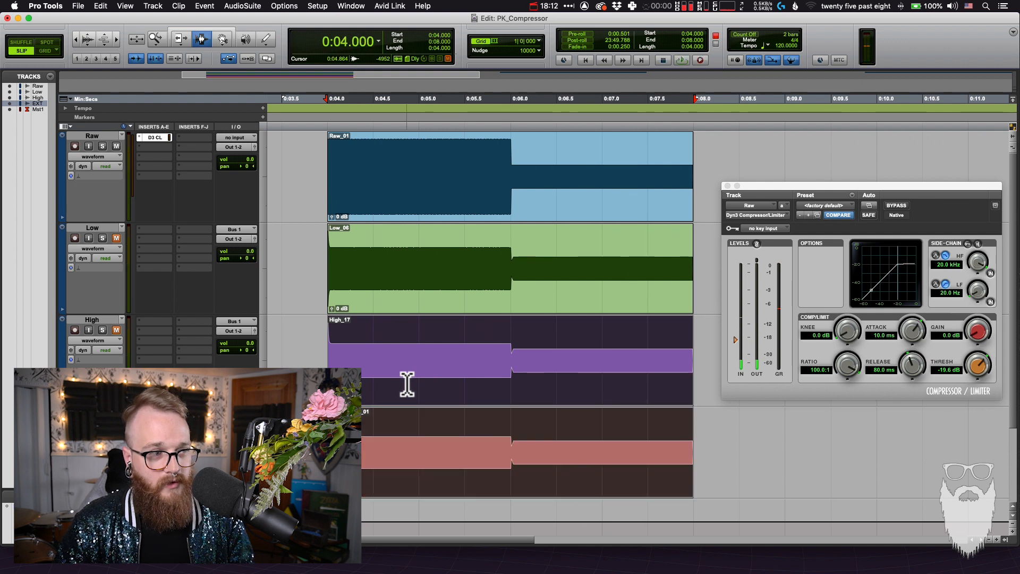
# Hold the recorded EXTREME!!! clip over the High clip to compare levels, return it to its track and switch to the Selector tool
pyautogui.click(407, 384)
pyautogui.press('F8')
pyautogui.click(457, 464)
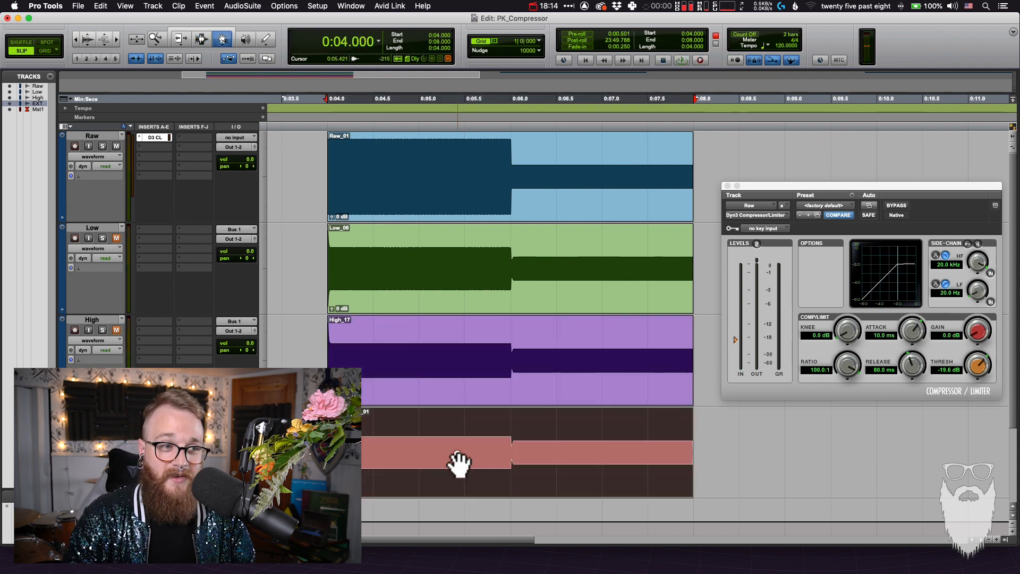
pyautogui.moveTo(457, 465)
pyautogui.mouseDown()
pyautogui.moveTo(485, 365)
pyautogui.moveTo(349, 346)
pyautogui.moveTo(416, 364)
pyautogui.moveTo(471, 353)
pyautogui.moveTo(471, 452)
pyautogui.mouseUp()
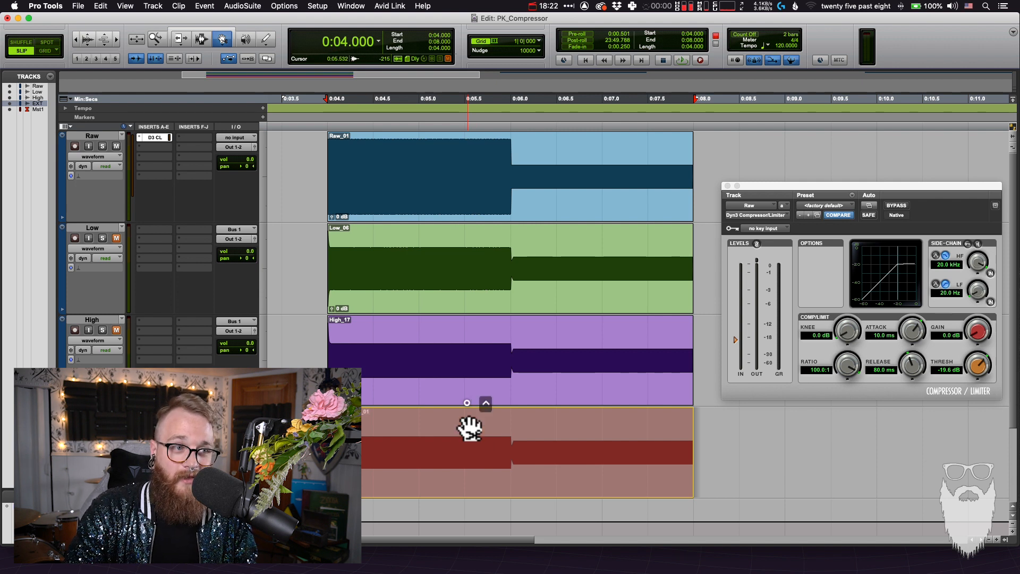
pyautogui.moveTo(467, 421); pyautogui.dragTo(471, 376)
pyautogui.moveTo(472, 375); pyautogui.dragTo(470, 444)
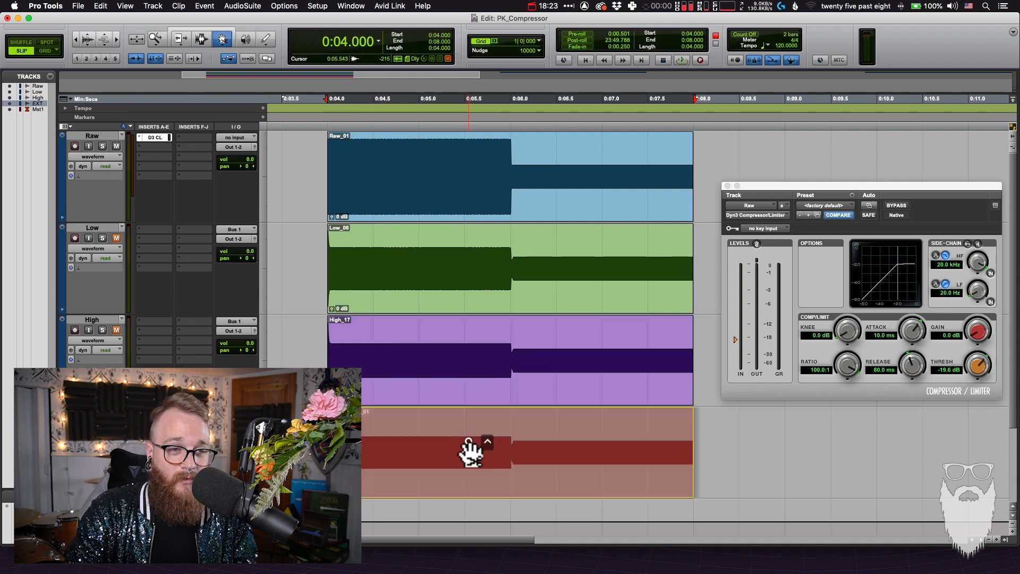
pyautogui.press('F7')
pyautogui.click(639, 401)
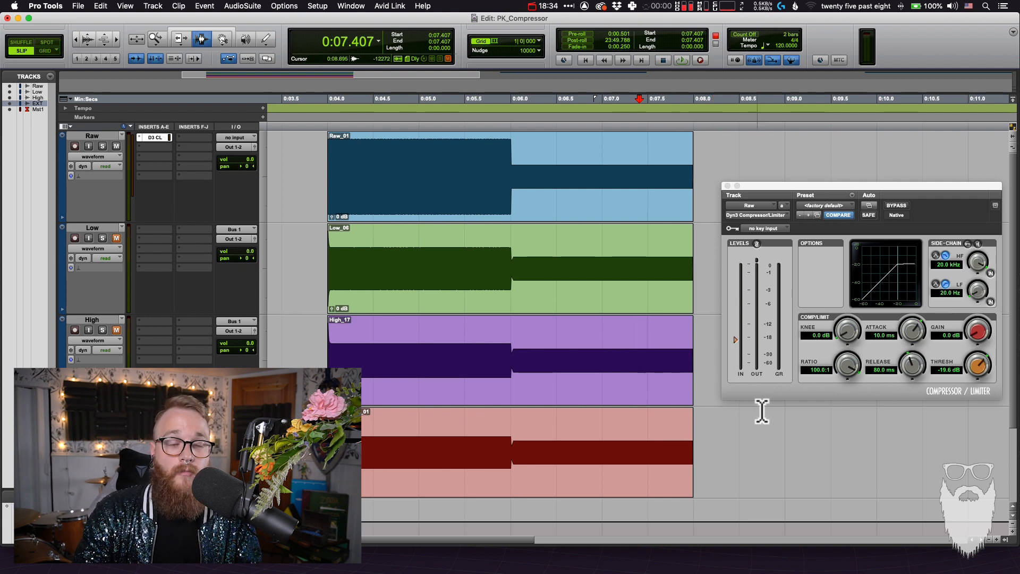
pyautogui.click(750, 432)
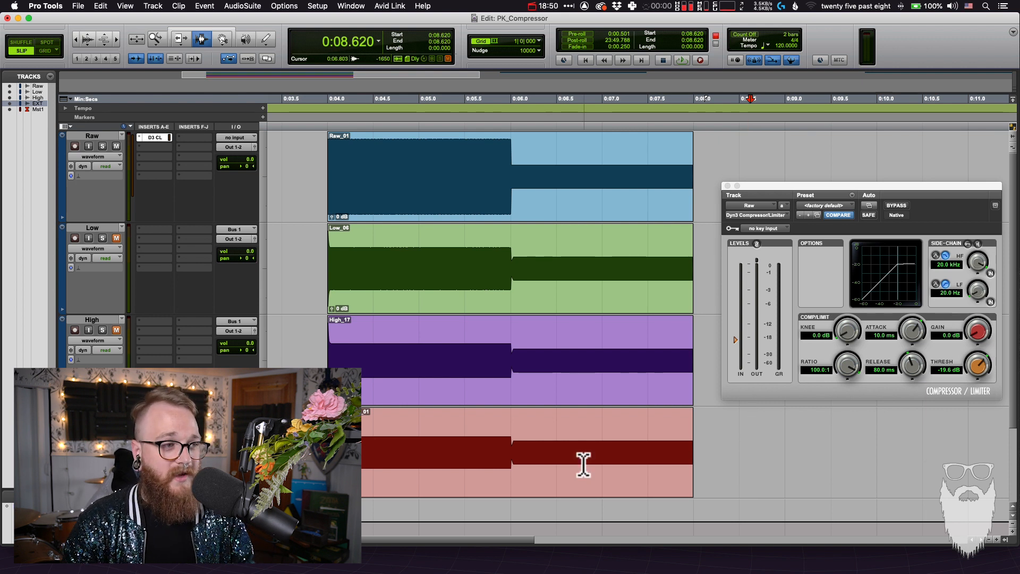
pyautogui.click(538, 459)
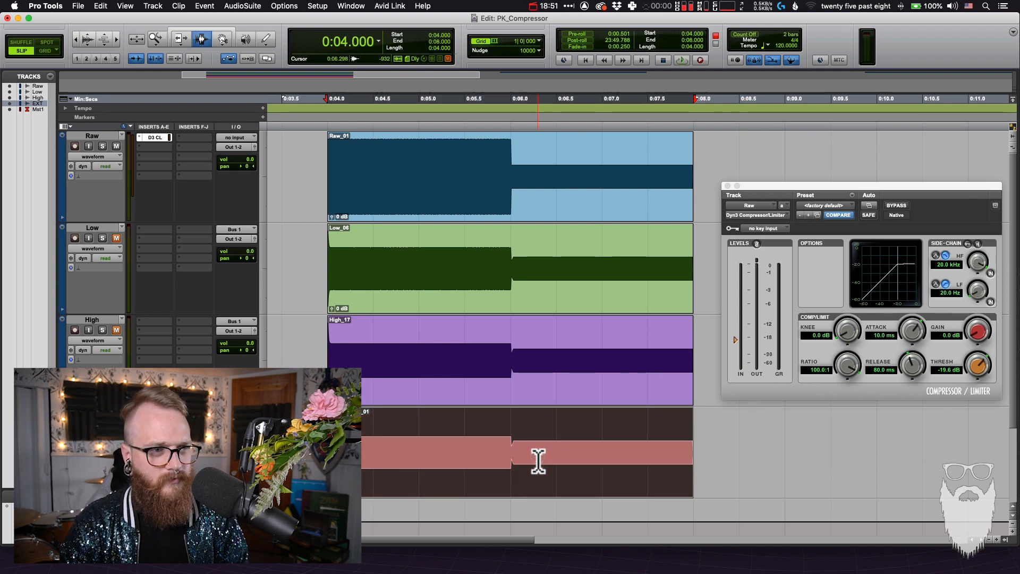
pyautogui.click(503, 388)
pyautogui.click(478, 292)
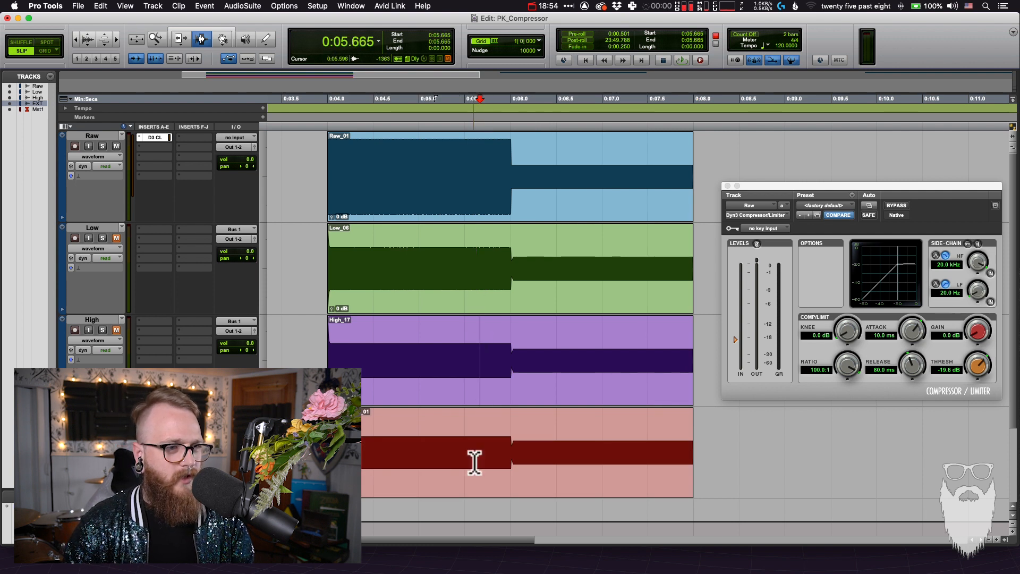
pyautogui.click(473, 456)
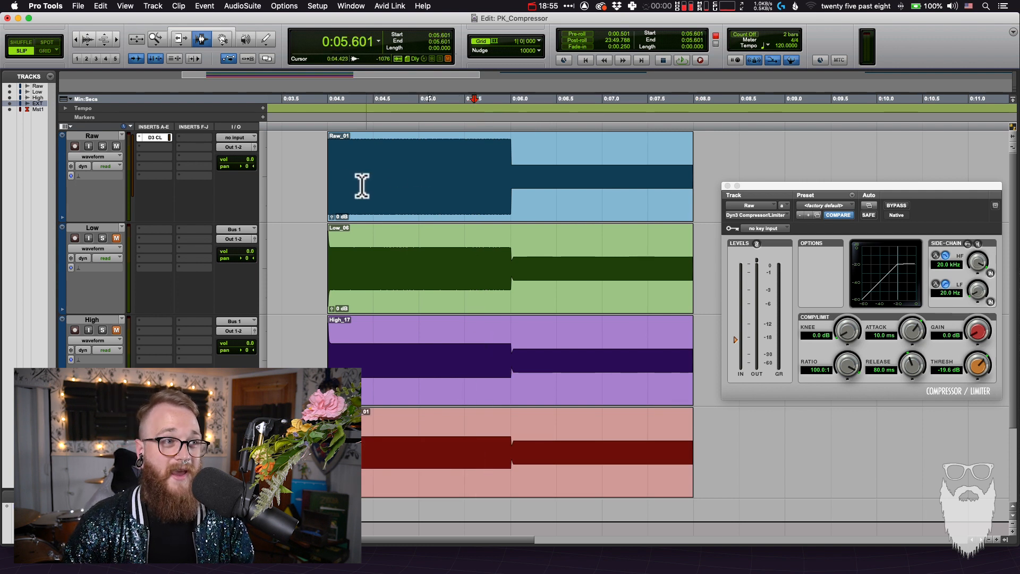
pyautogui.doubleClick(337, 182)
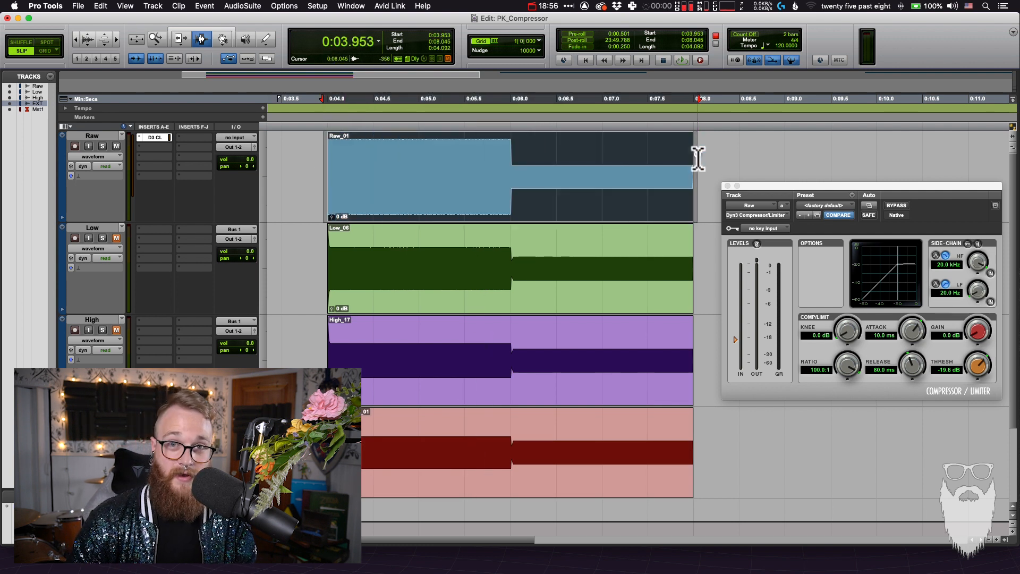
pyautogui.doubleClick(696, 156)
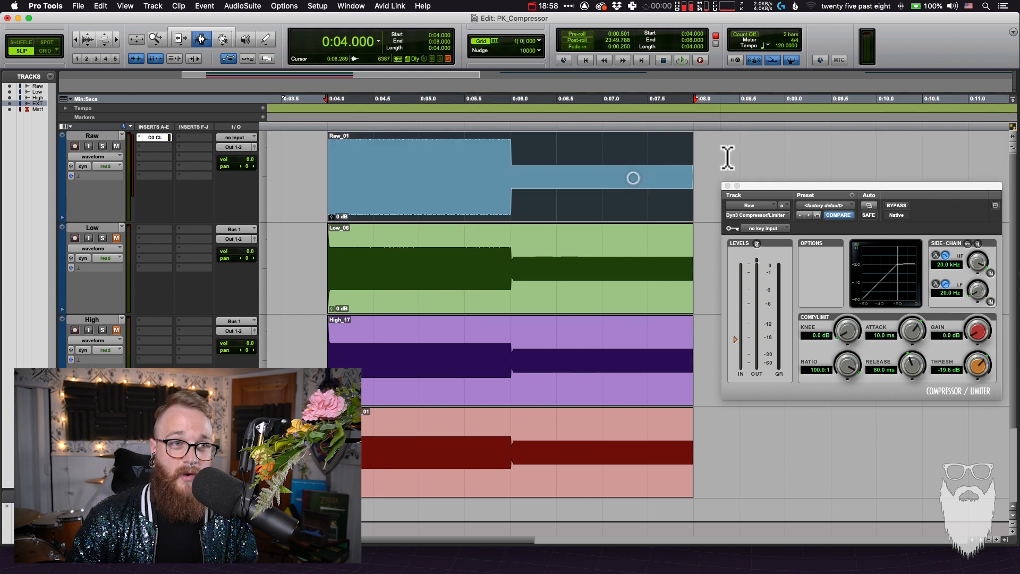
pyautogui.click(727, 158)
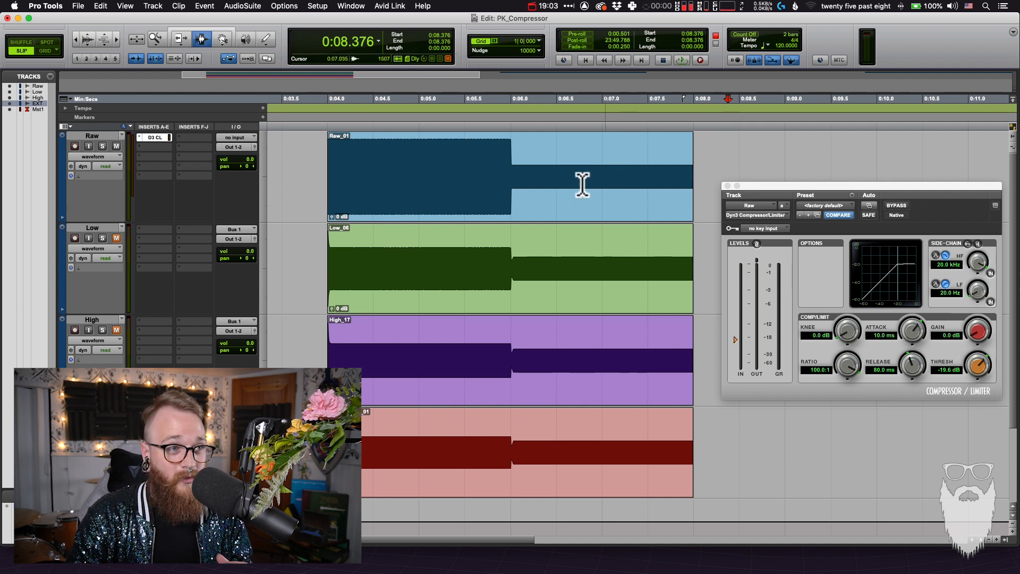
# Unmute the Low and High tracks and set the compressor's ratio to 3:1
pyautogui.click(366, 174)
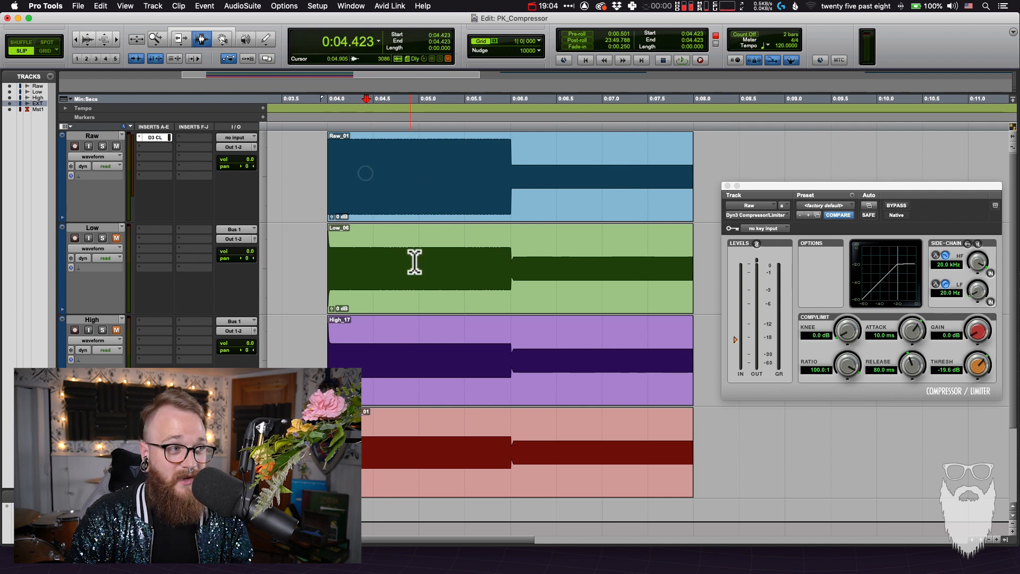
pyautogui.keyDown('alt'); pyautogui.click(116, 330); pyautogui.keyUp('alt')
pyautogui.click(434, 221)
pyautogui.click(443, 201)
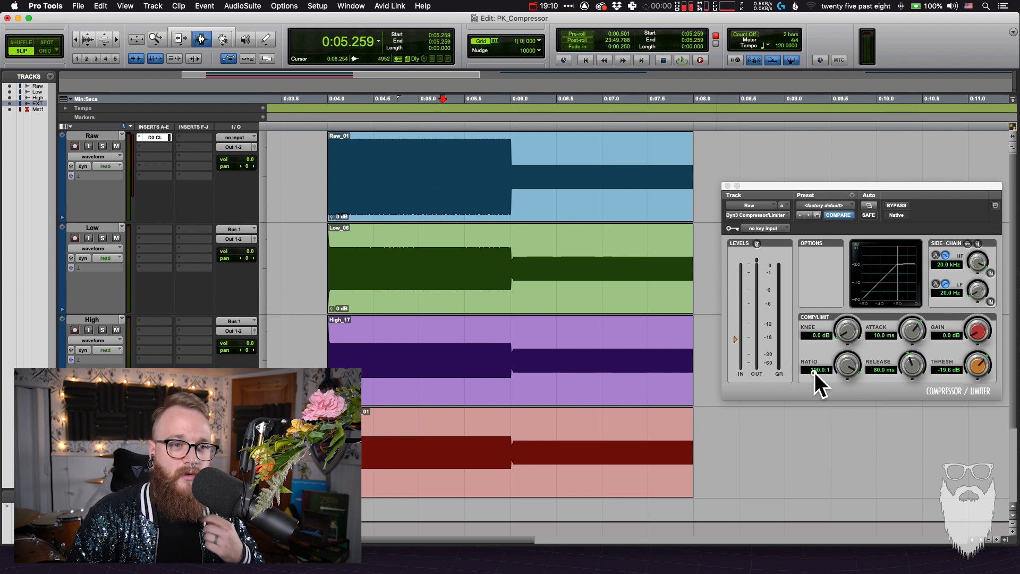
pyautogui.click(814, 371)
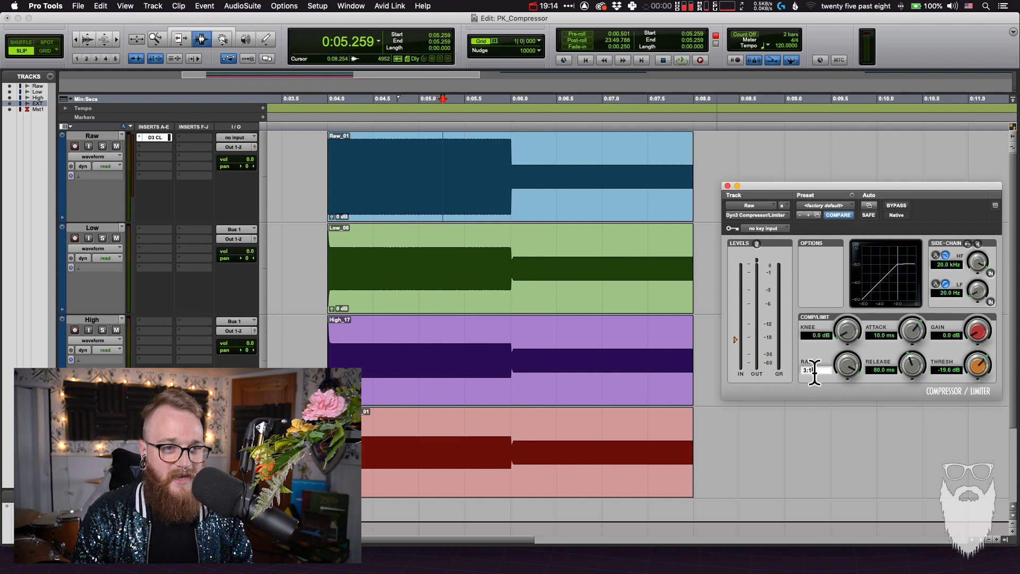
pyautogui.press('Return')
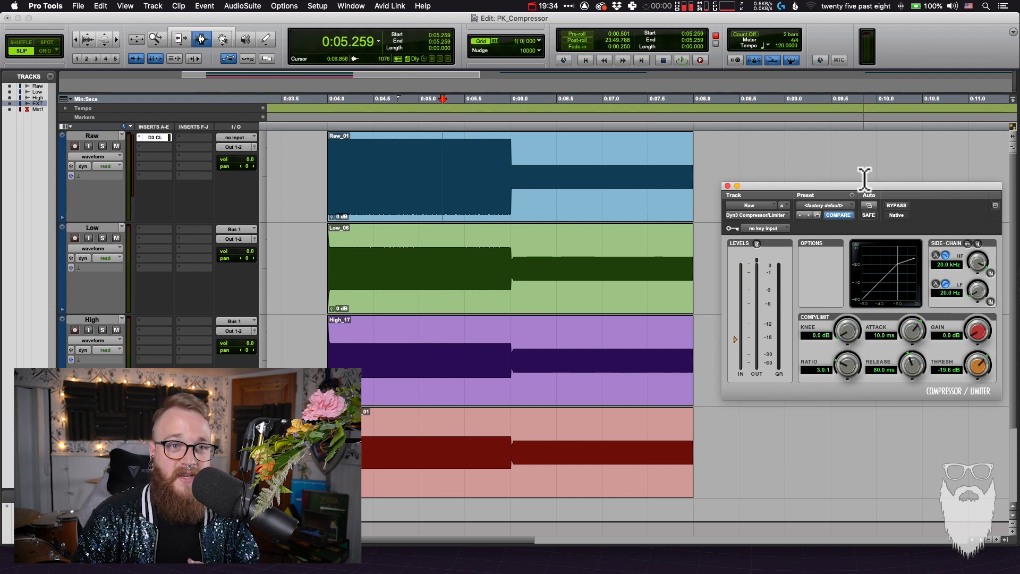
# Reposition the compressor window clear of the clips' beginnings and examine how the four waveforms start at 4 s
pyautogui.moveTo(857, 188); pyautogui.dragTo(791, 184)
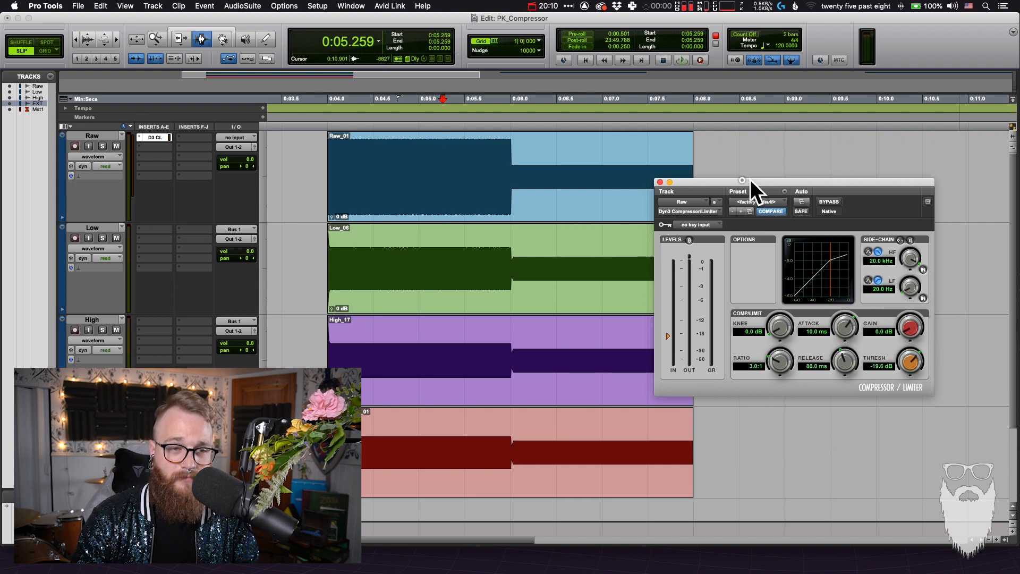
pyautogui.moveTo(750, 180); pyautogui.dragTo(687, 168)
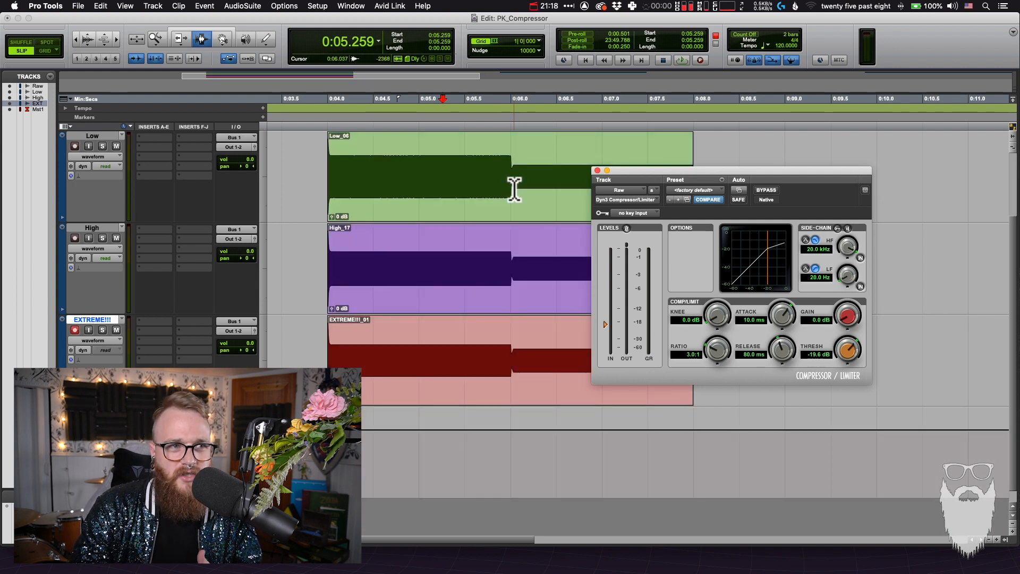
pyautogui.click(515, 186)
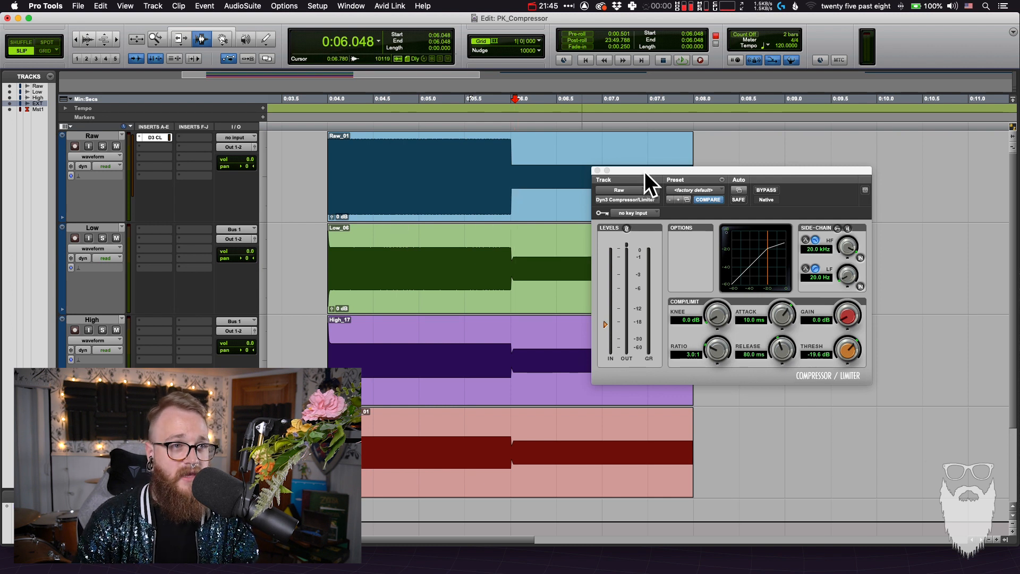
pyautogui.moveTo(645, 171); pyautogui.dragTo(757, 187)
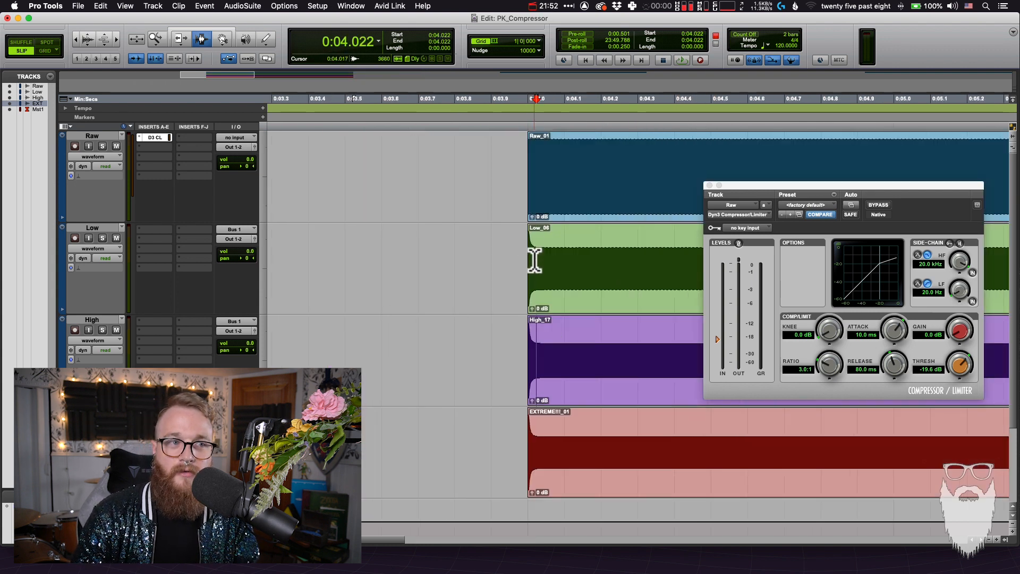
# Examine how compression sets in at the start of the Low and High clips near 4 s, with the compressor window moved slightly
pyautogui.moveTo(528, 260); pyautogui.dragTo(530, 260)
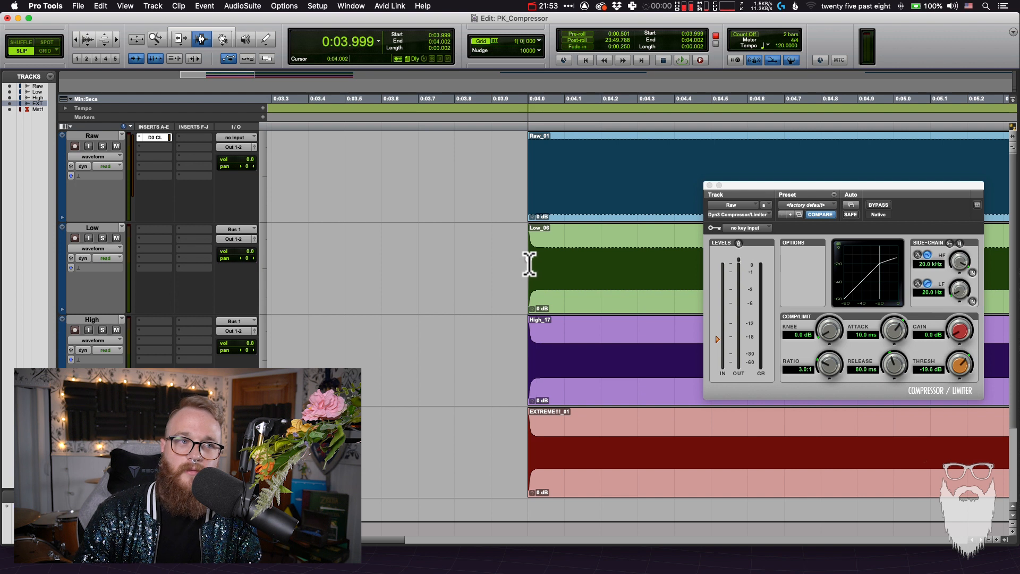
pyautogui.click(547, 264)
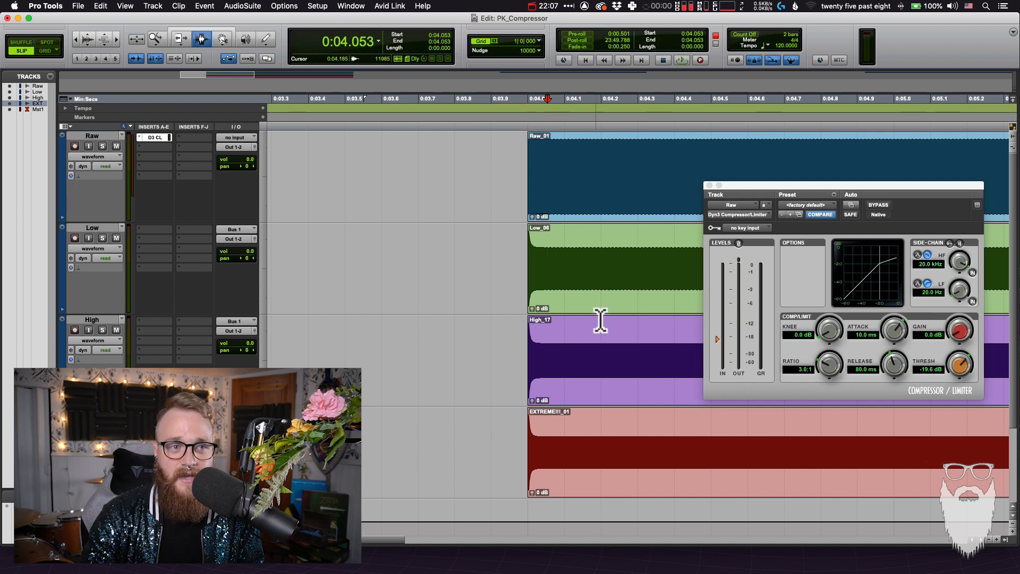
pyautogui.moveTo(733, 187); pyautogui.dragTo(715, 187)
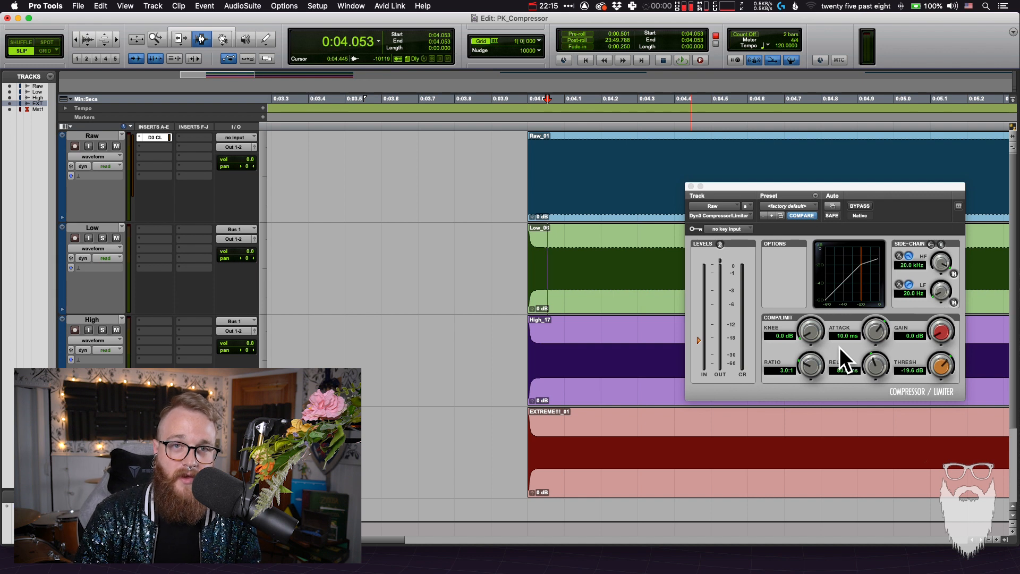
pyautogui.moveTo(533, 347); pyautogui.dragTo(530, 349)
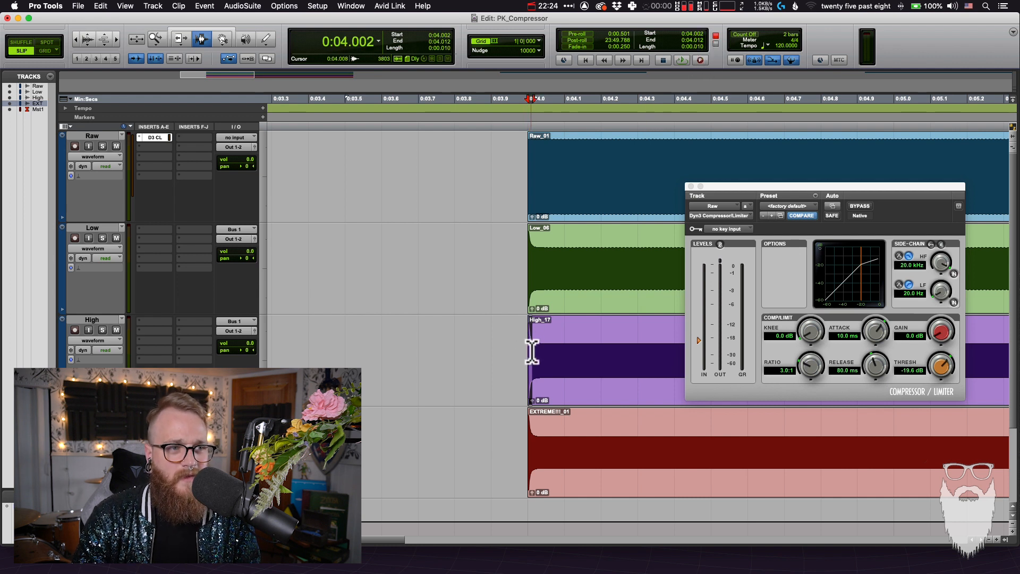
pyautogui.moveTo(536, 346); pyautogui.dragTo(529, 355)
pyautogui.click(527, 357)
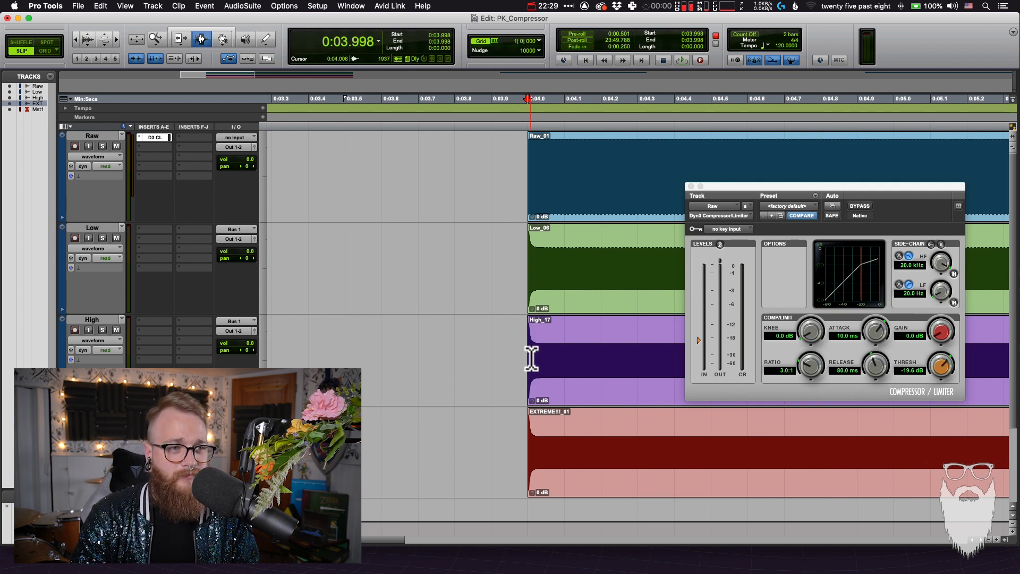
# Select the second Raw clip, record-enable the Low track and set the compressor's ratio to 6:1
pyautogui.press('r')
pyautogui.press('t')
pyautogui.press('t')
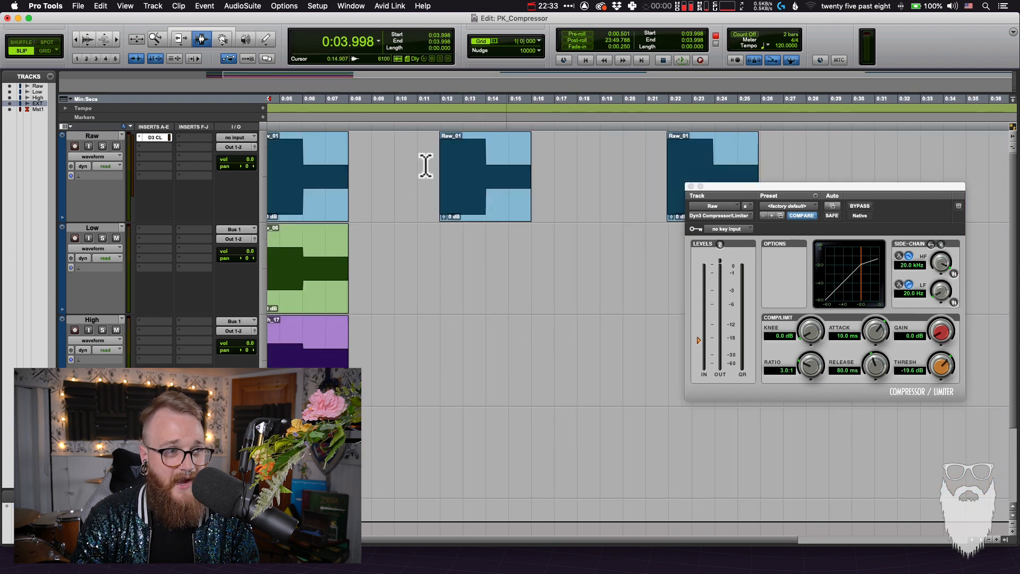
pyautogui.doubleClick(463, 215)
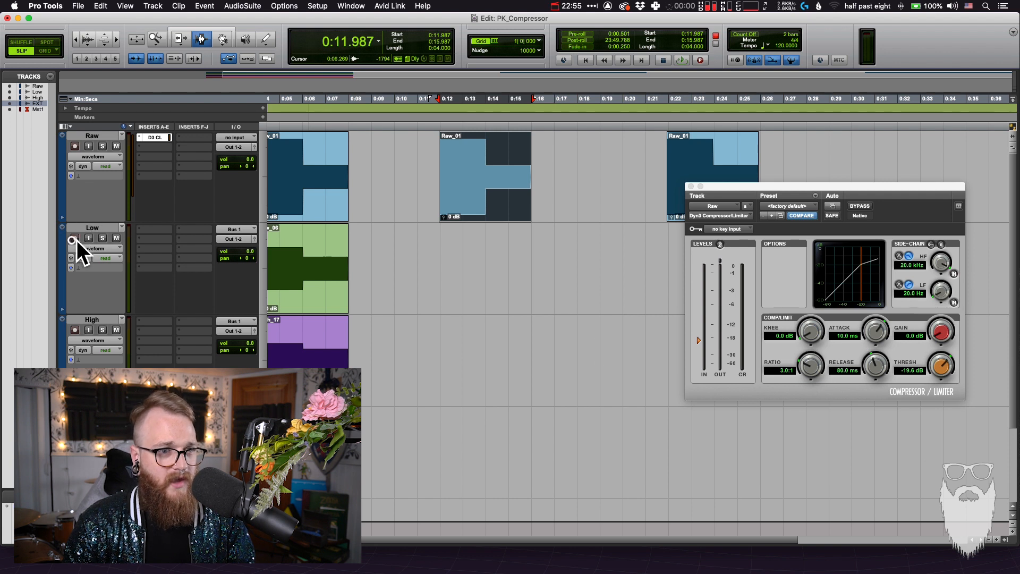
pyautogui.click(75, 238)
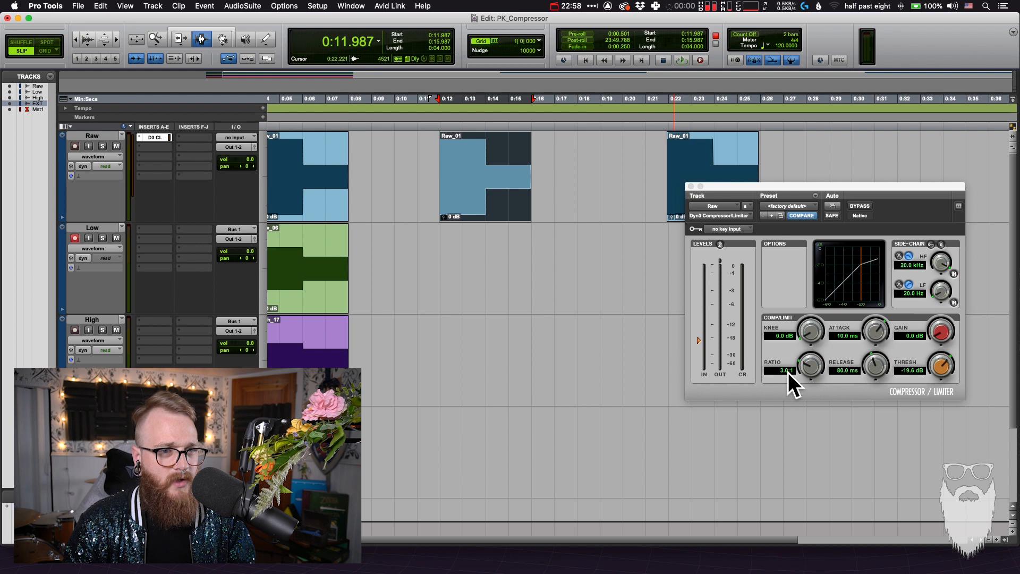
pyautogui.click(780, 370)
pyautogui.write('6:')
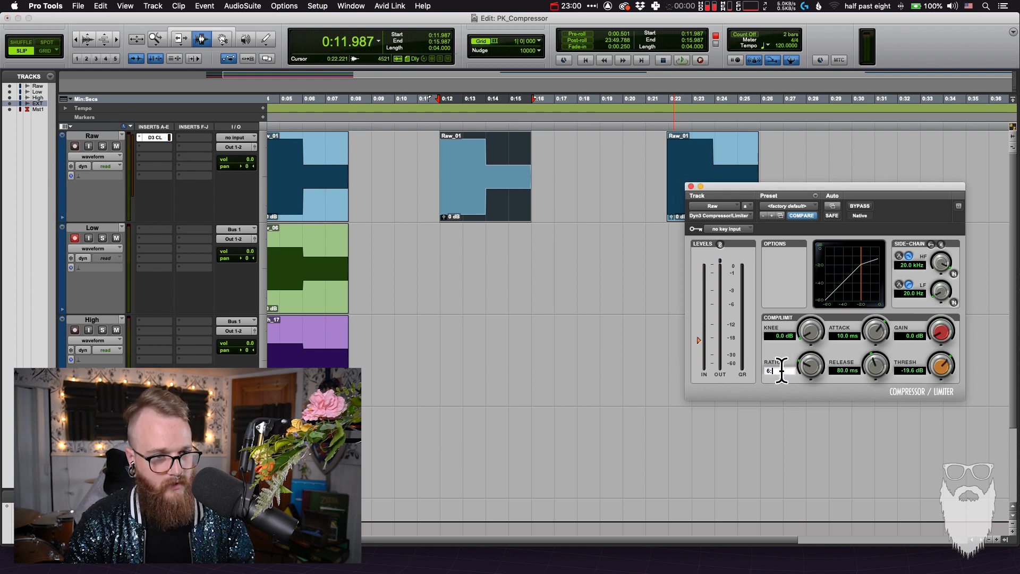
pyautogui.press('Return')
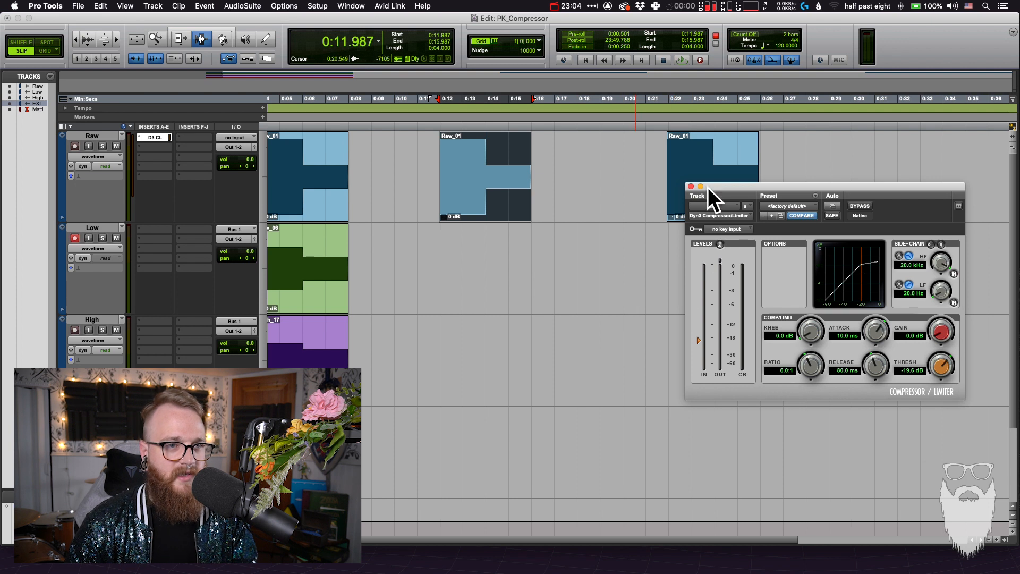
# Reposition the compressor window and record the second Raw clip's range, about 12 to 16 s, onto the Low track
pyautogui.moveTo(777, 186); pyautogui.dragTo(738, 182)
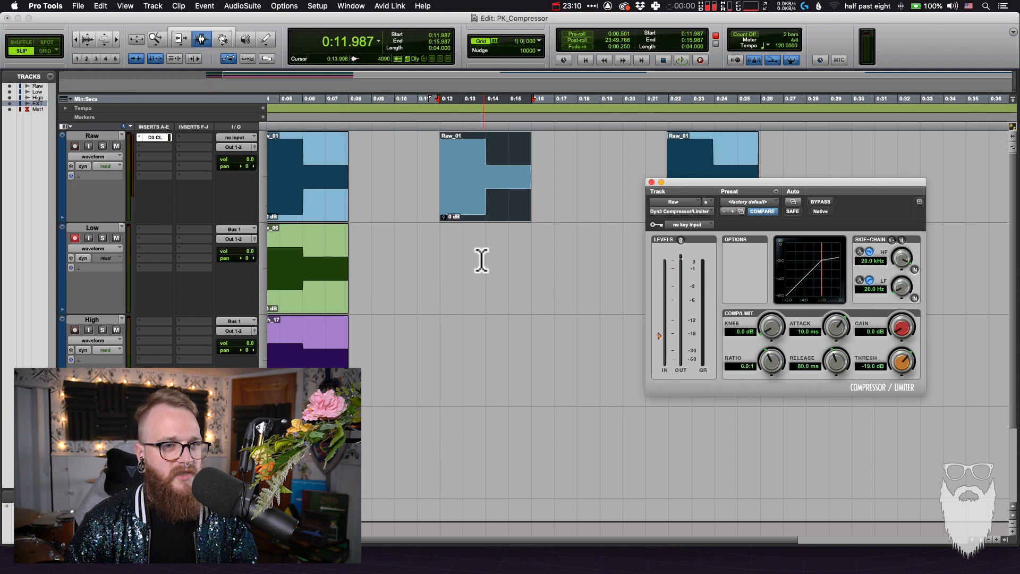
pyautogui.click(482, 261)
pyautogui.doubleClick(478, 196)
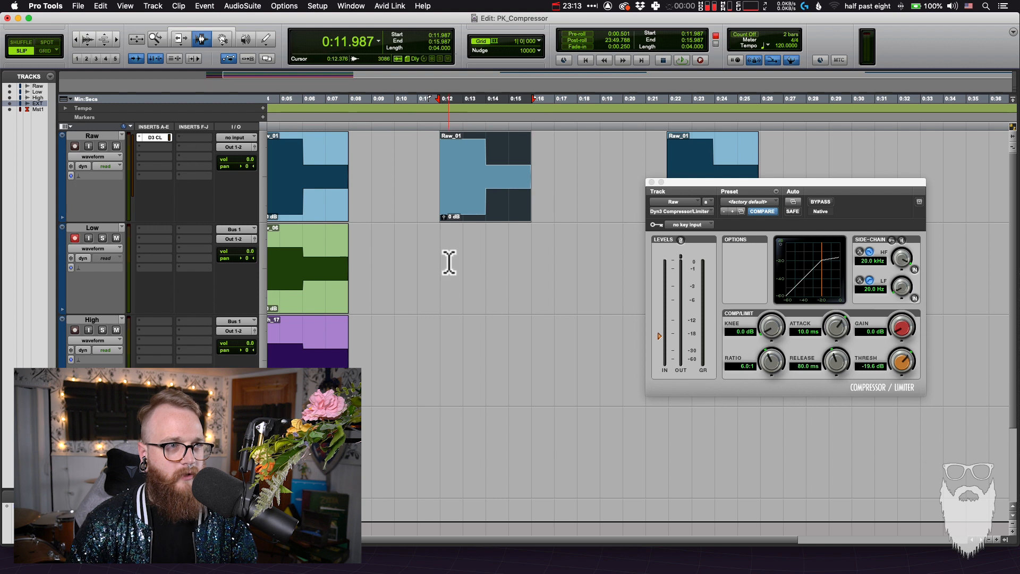
pyautogui.press('super+space')
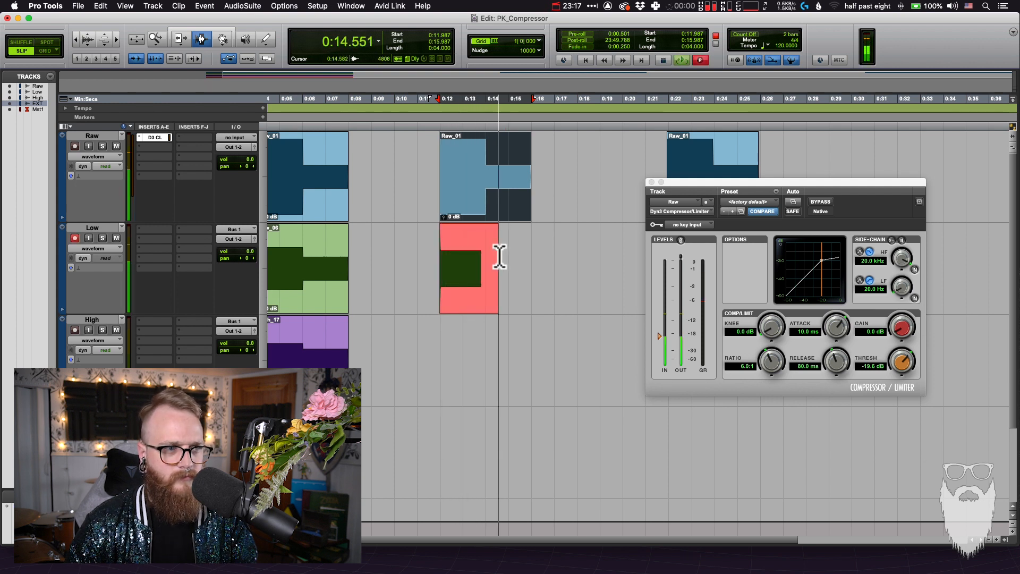
pyautogui.press('space')
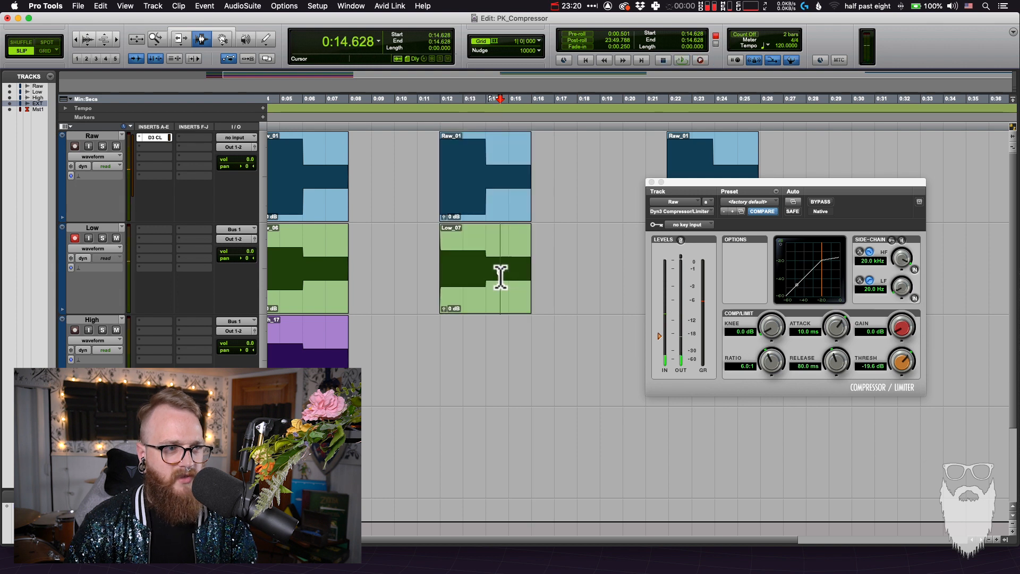
# Move the compressor window clear of the clips and examine the beginning of the newly recorded Low clip near 12 s
pyautogui.press('super+bracketright')
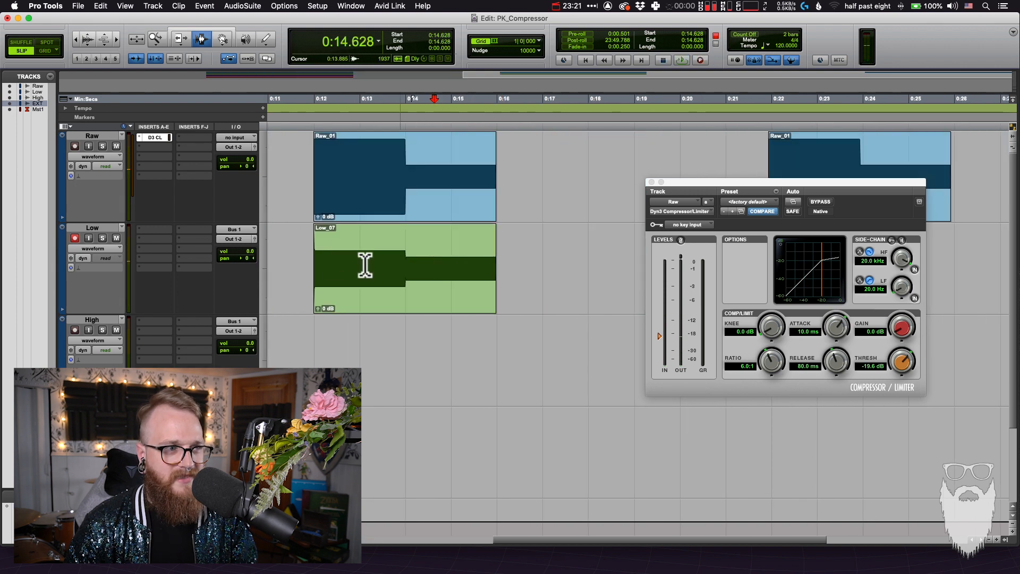
pyautogui.press('super+bracketright')
pyautogui.moveTo(750, 186); pyautogui.dragTo(820, 287)
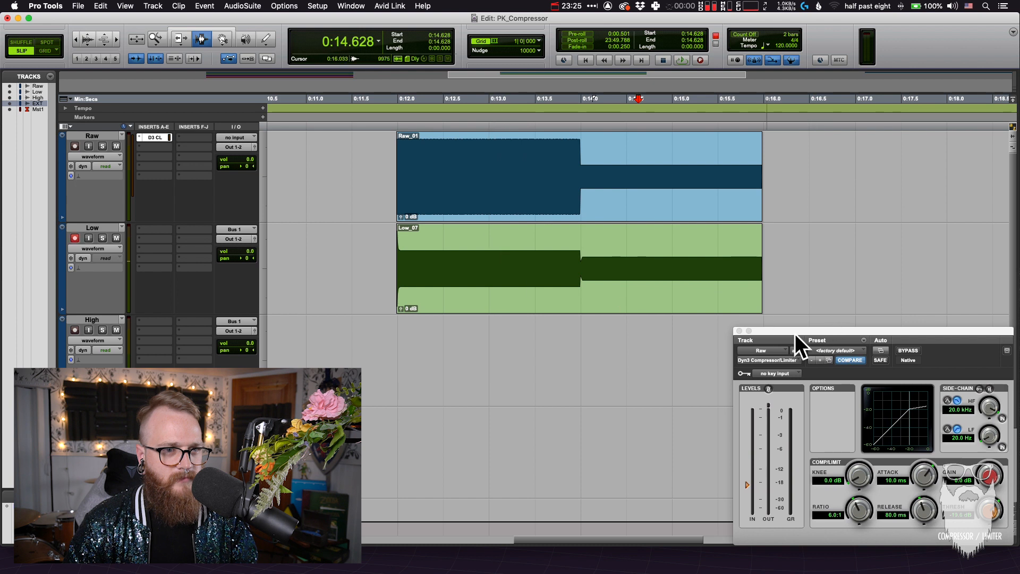
pyautogui.moveTo(794, 333); pyautogui.dragTo(360, 345)
pyautogui.click(404, 239)
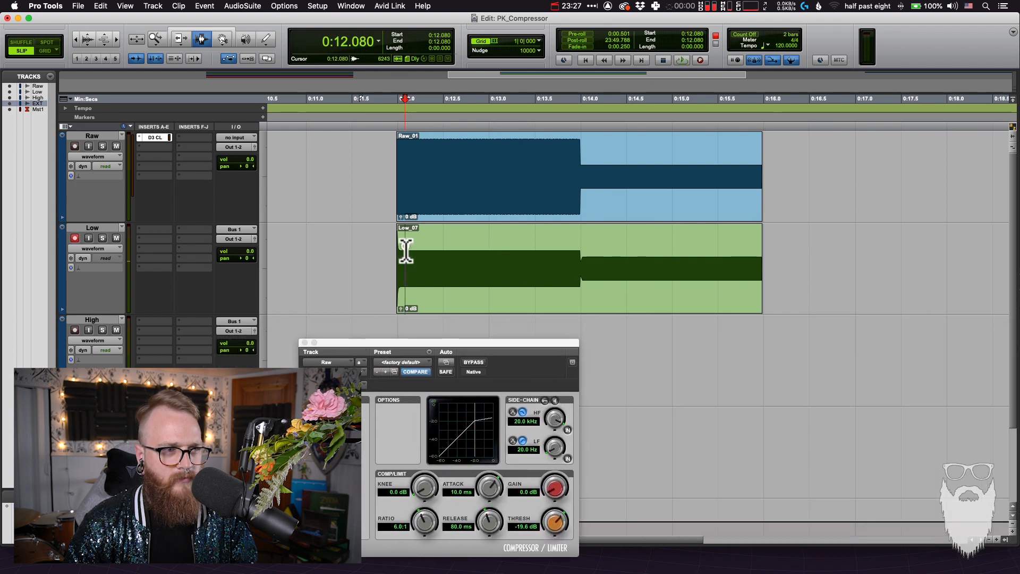
pyautogui.press('super+bracketright')
pyautogui.press('super+bracketright')
pyautogui.press('super+bracketright')
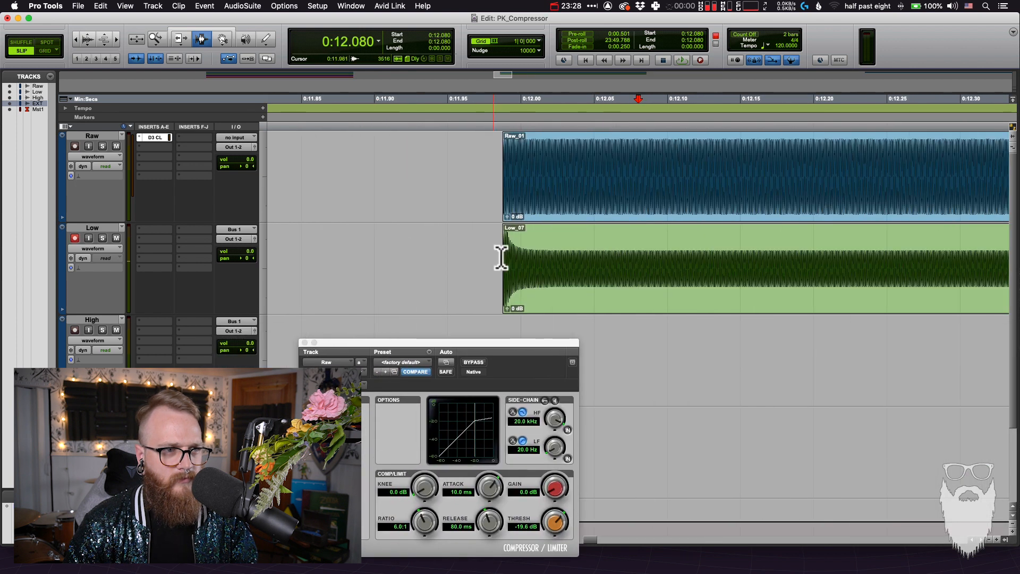
pyautogui.moveTo(529, 255); pyautogui.dragTo(487, 255)
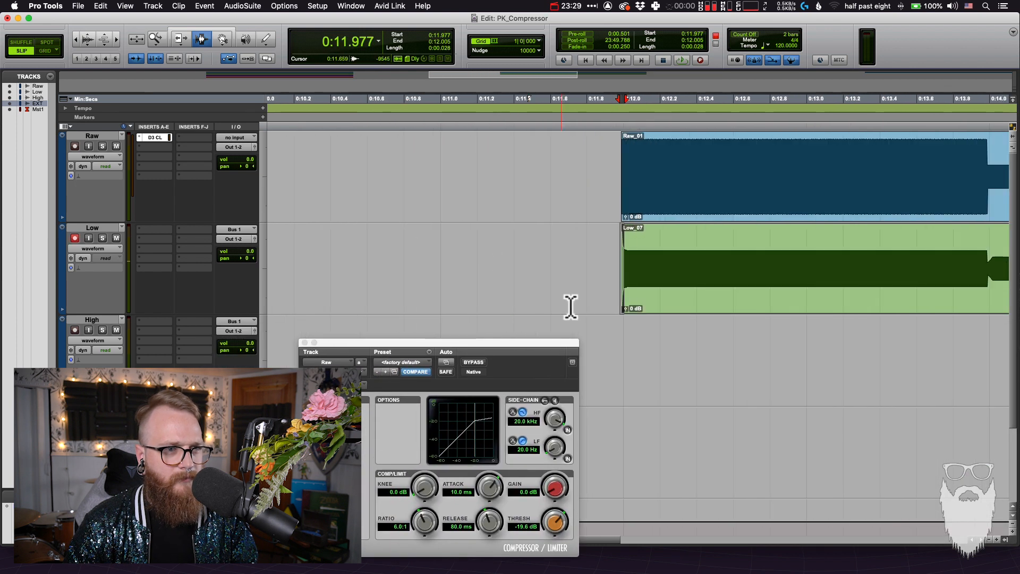
# Record-enable the High track instead of the Low track and set the compressor's attack to 50 ms
pyautogui.press('super+bracketleft')
pyautogui.press('super+bracketleft')
pyautogui.press('super+bracketleft')
pyautogui.press('super+bracketleft')
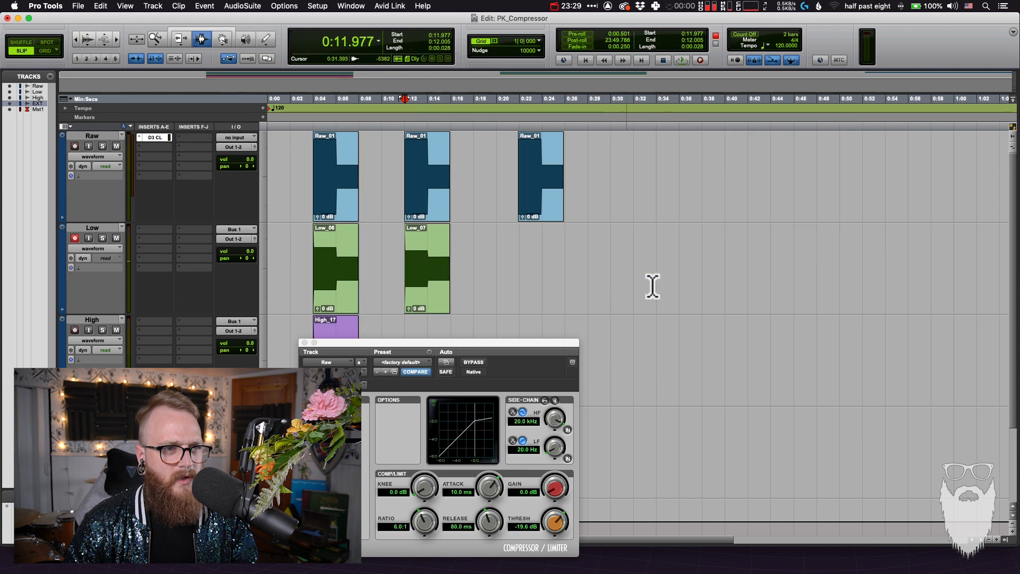
pyautogui.doubleClick(418, 290)
pyautogui.click(406, 293)
pyautogui.click(413, 290)
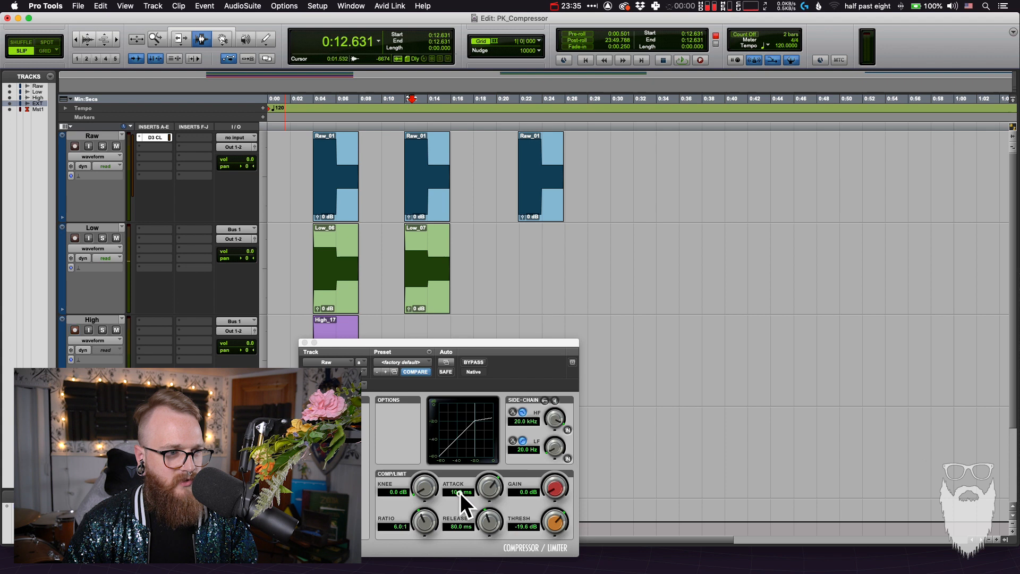
pyautogui.click(461, 493)
pyautogui.write('50')
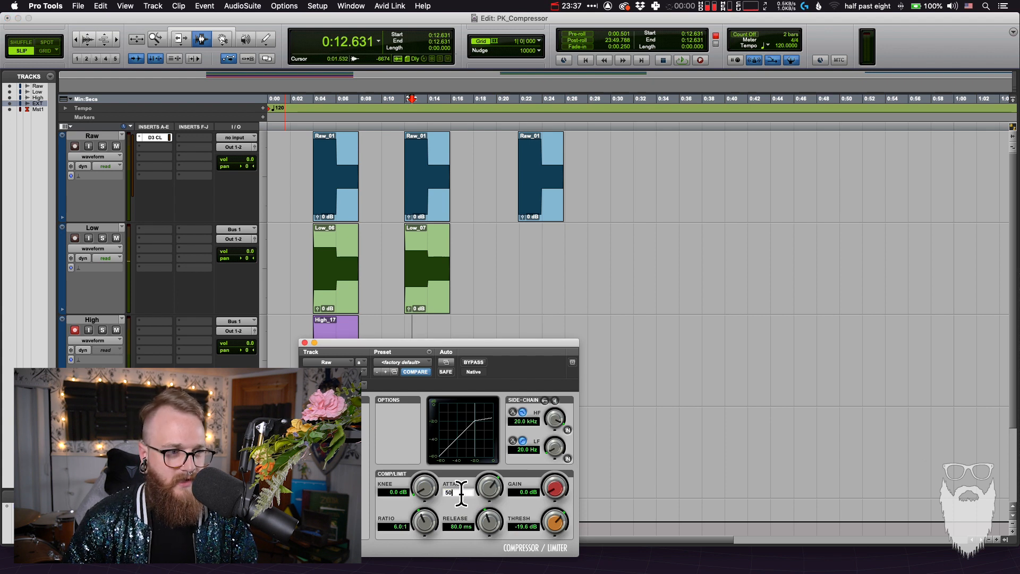
pyautogui.press('Return')
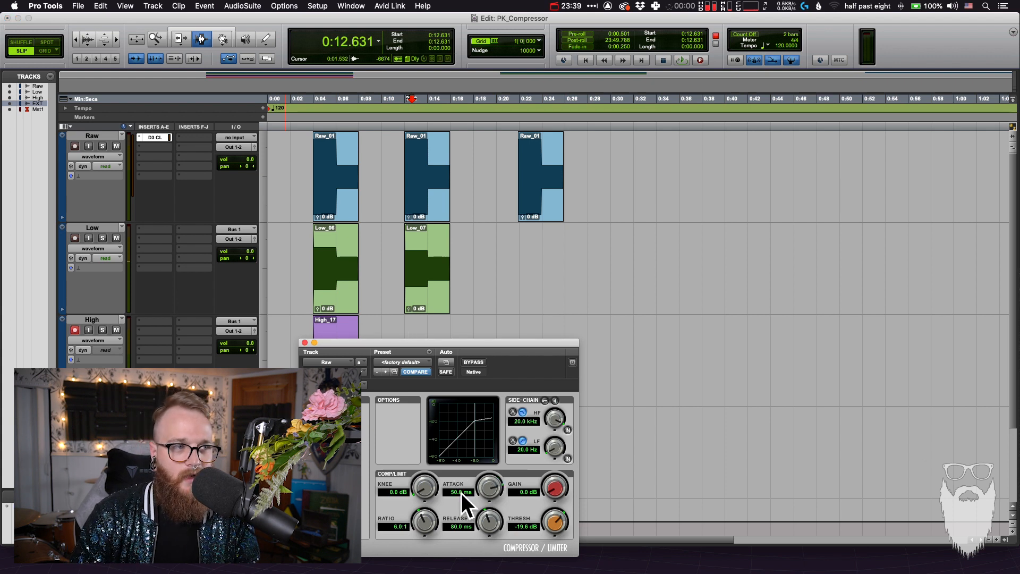
# Lower the compressor window and inspect the attack curve at the start of the second Low clip, marking its first 0.126 s
pyautogui.moveTo(451, 342); pyautogui.dragTo(411, 380)
pyautogui.click(406, 273)
pyautogui.press('t')
pyautogui.press('t')
pyautogui.press('t')
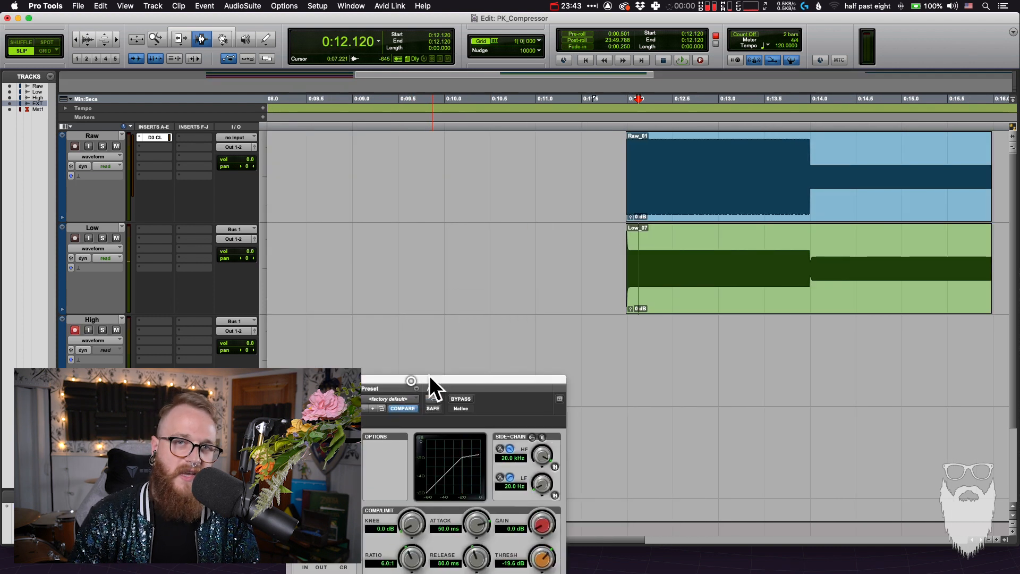
pyautogui.click(626, 250)
pyautogui.click(626, 256)
pyautogui.press('t')
pyautogui.press('t')
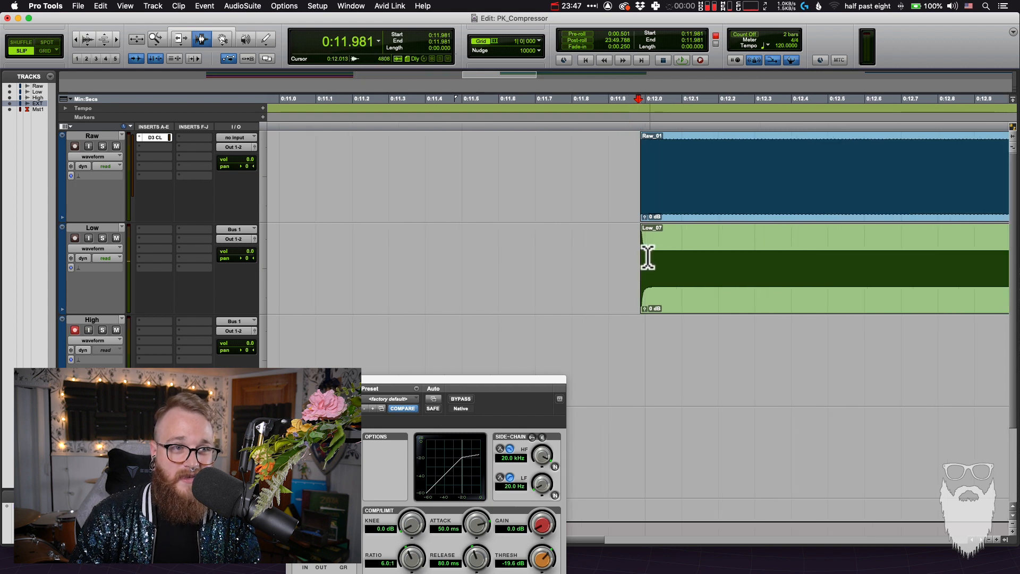
pyautogui.moveTo(640, 261); pyautogui.dragTo(686, 262)
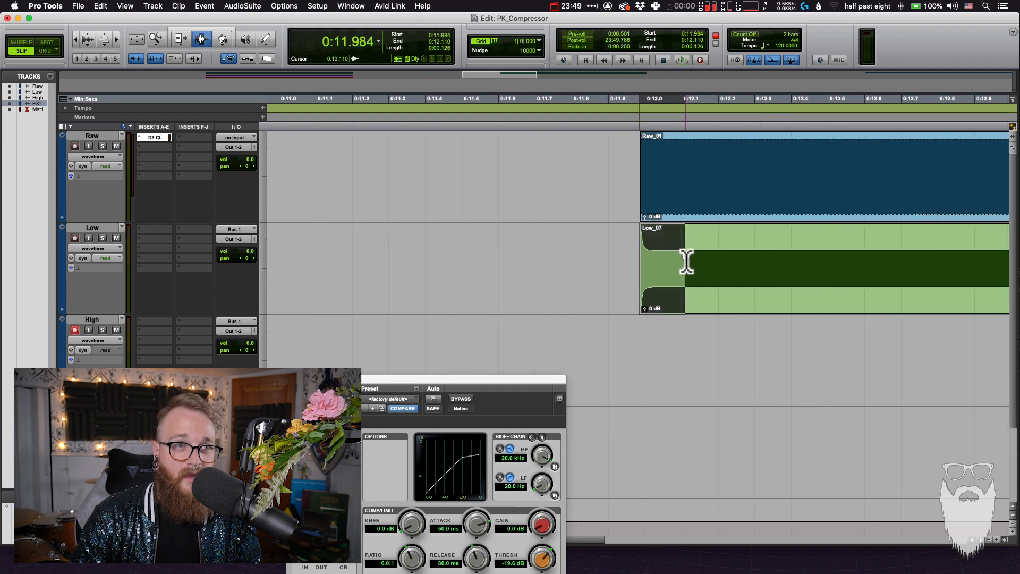
pyautogui.click(717, 257)
# Select the second Raw clip and record its range, about 12 to 16 s, onto the High track
pyautogui.press('r')
pyautogui.press('r')
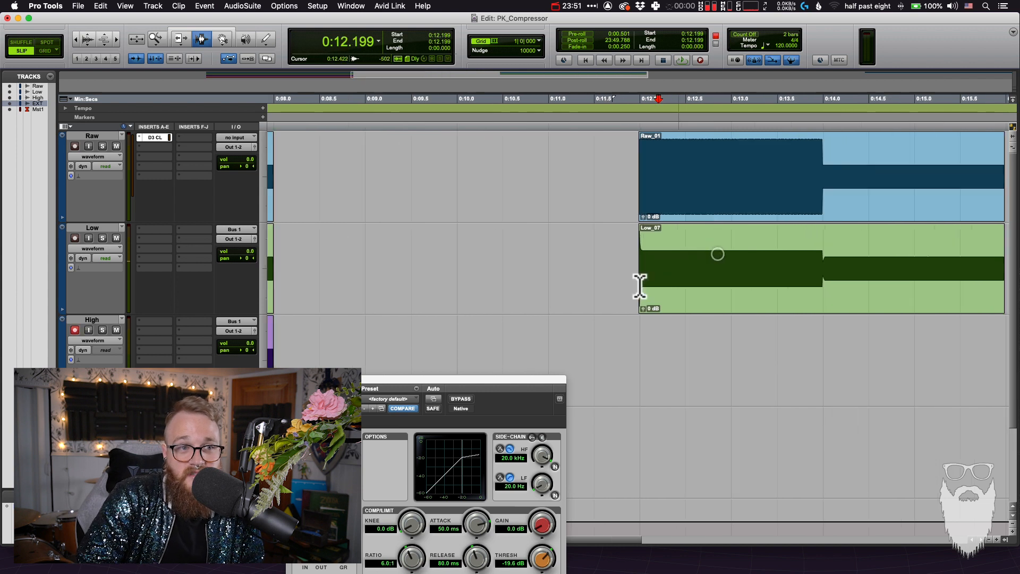
pyautogui.press('r')
pyautogui.press('r')
pyautogui.press('r')
pyautogui.doubleClick(425, 202)
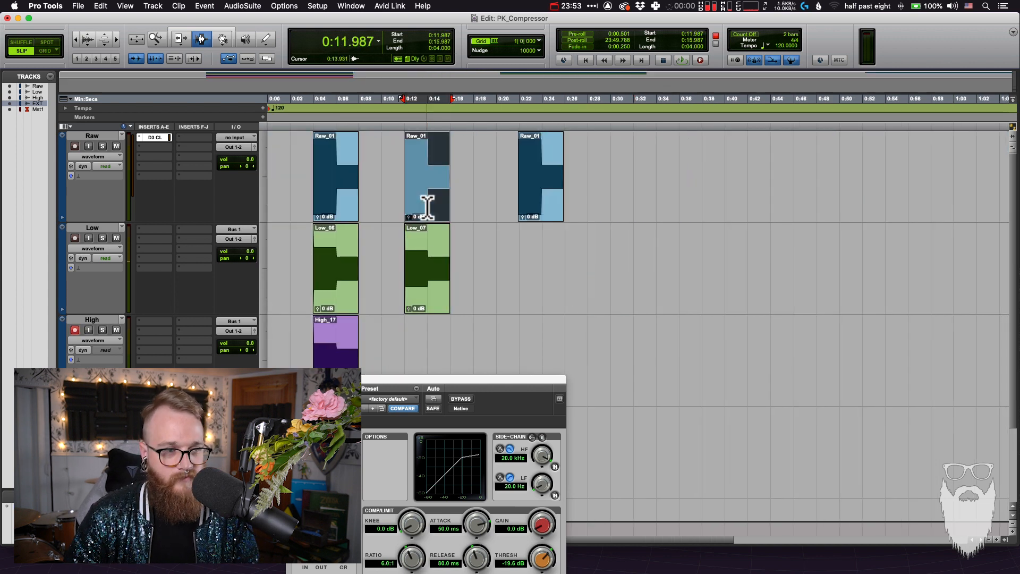
pyautogui.press('super+space')
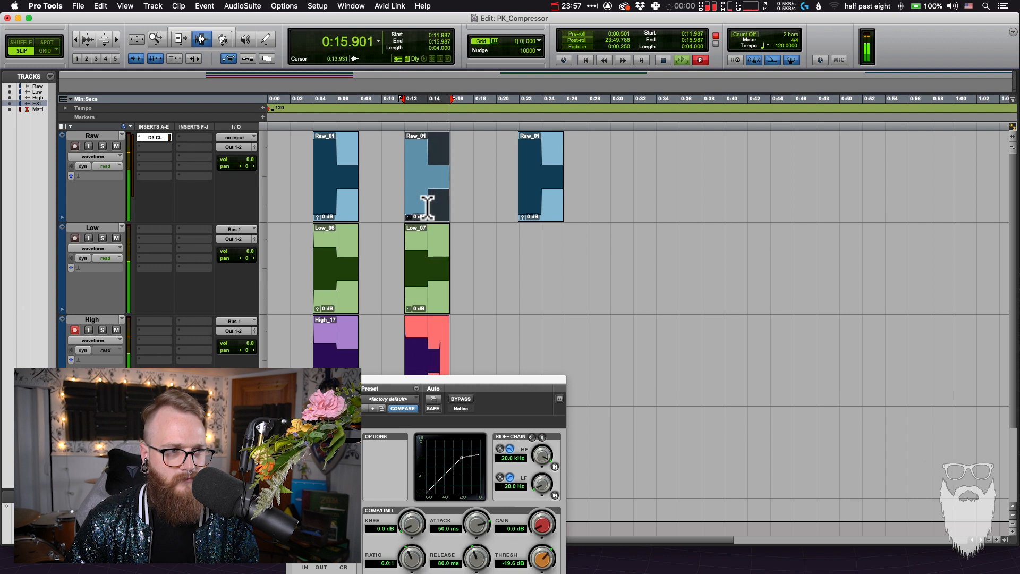
# Compare the attack curves at the beginnings of the second Low and High clips near 12 s
pyautogui.press('t')
pyautogui.press('t')
pyautogui.press('t')
pyautogui.click(689, 346)
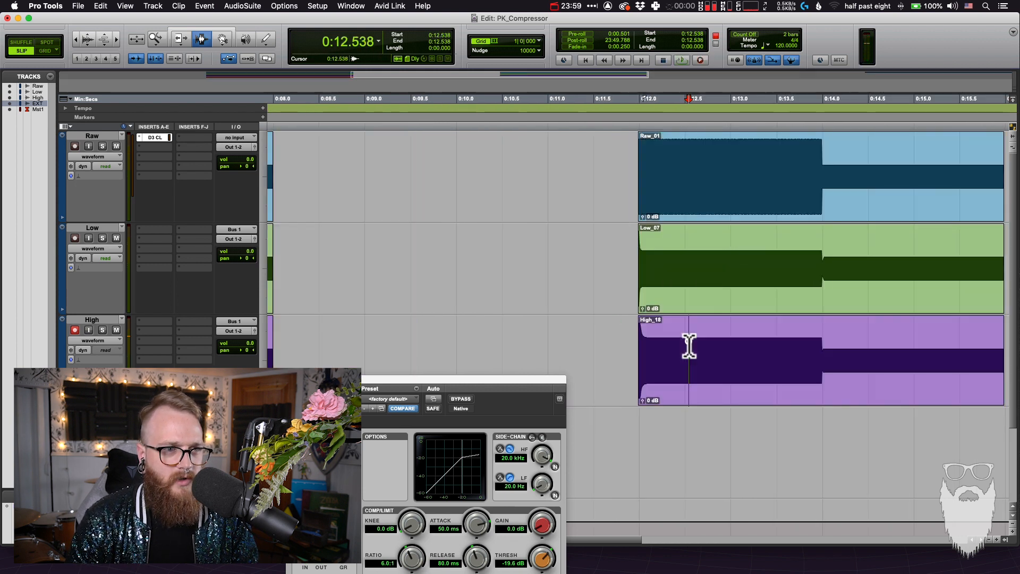
pyautogui.press('t')
pyautogui.press('t')
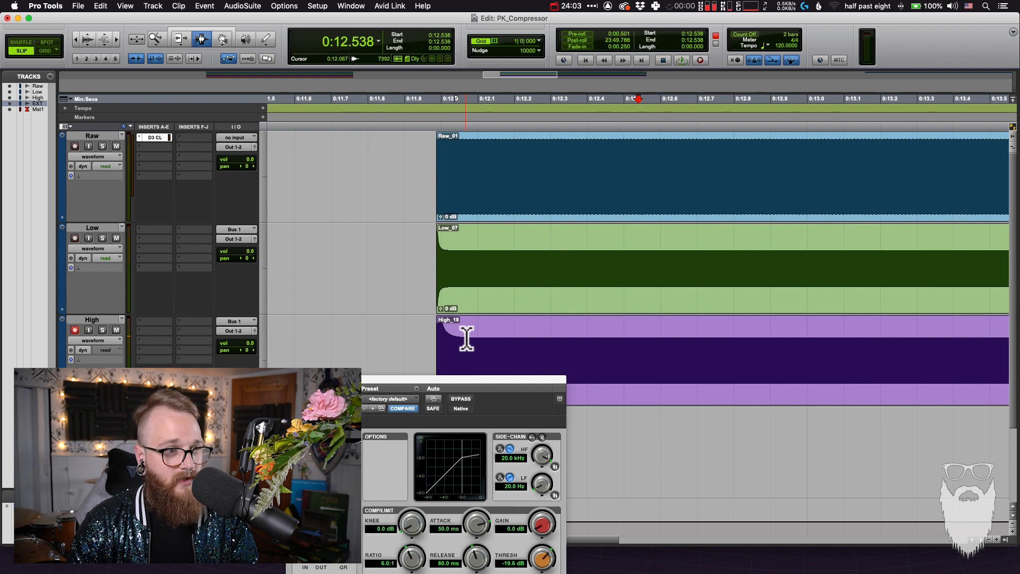
pyautogui.moveTo(466, 338); pyautogui.dragTo(436, 346)
pyautogui.click(446, 349)
pyautogui.press('super+bracketleft')
pyautogui.hscroll(4, 452, 345)
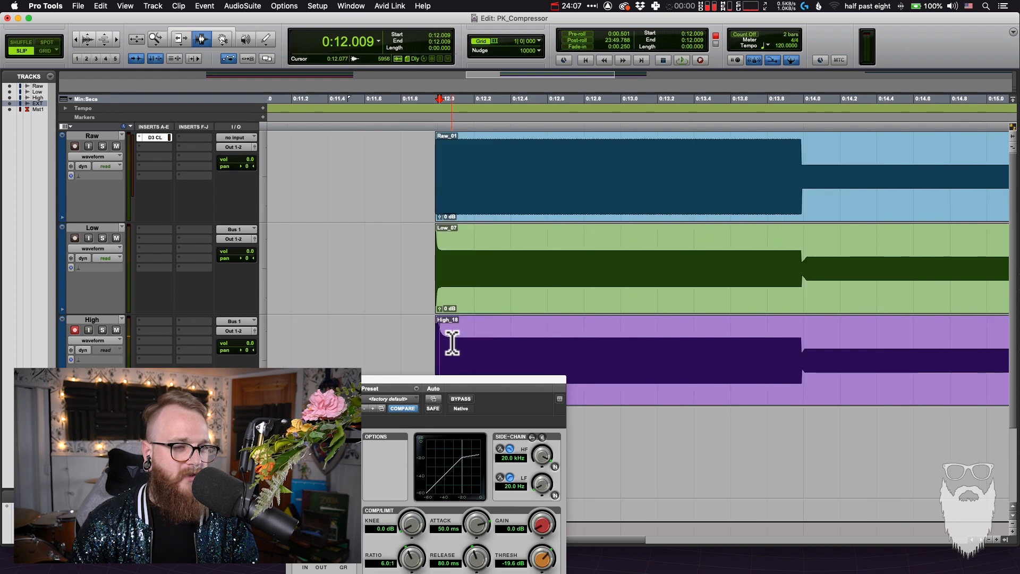
# Hold the second High clip over the Low clip to compare them, return it to its track and switch back to the Selector tool
pyautogui.press('F8')
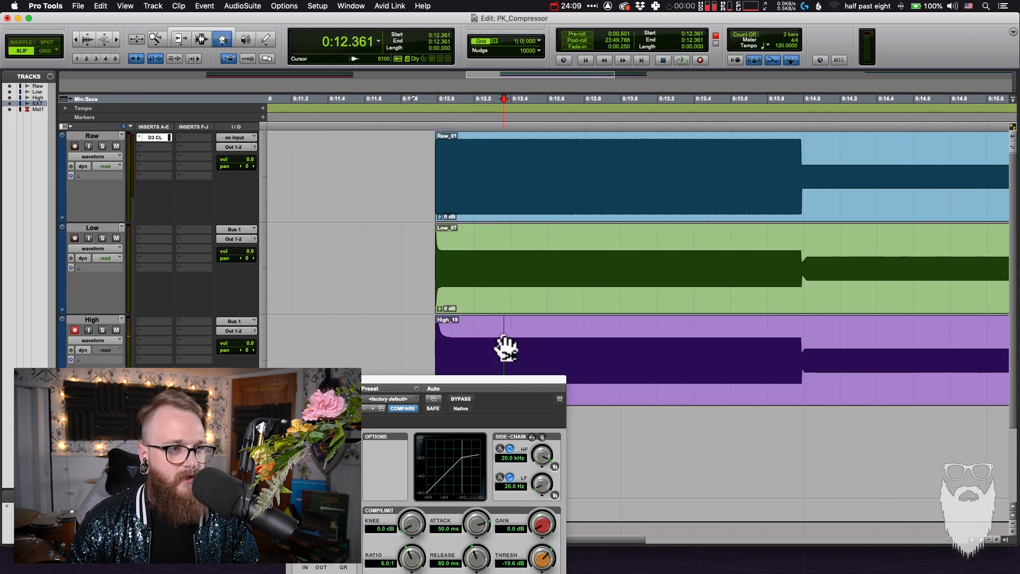
pyautogui.click(573, 367)
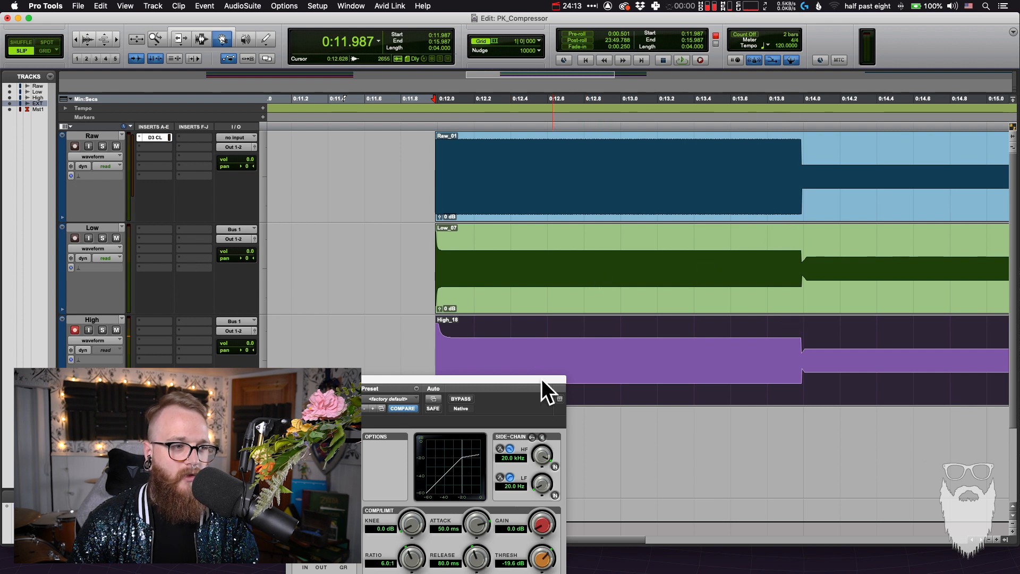
pyautogui.moveTo(530, 380); pyautogui.dragTo(379, 346)
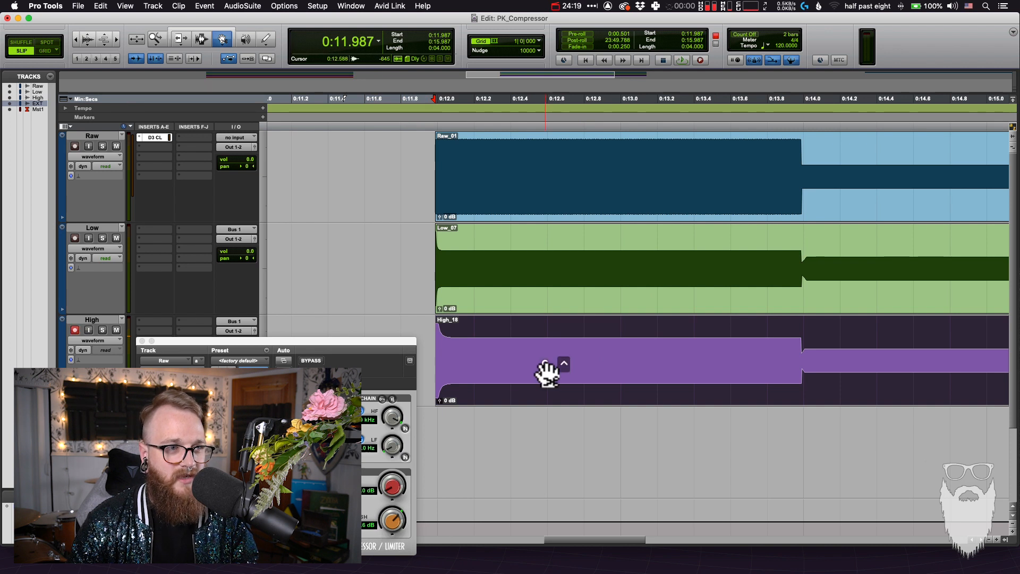
pyautogui.click(551, 289)
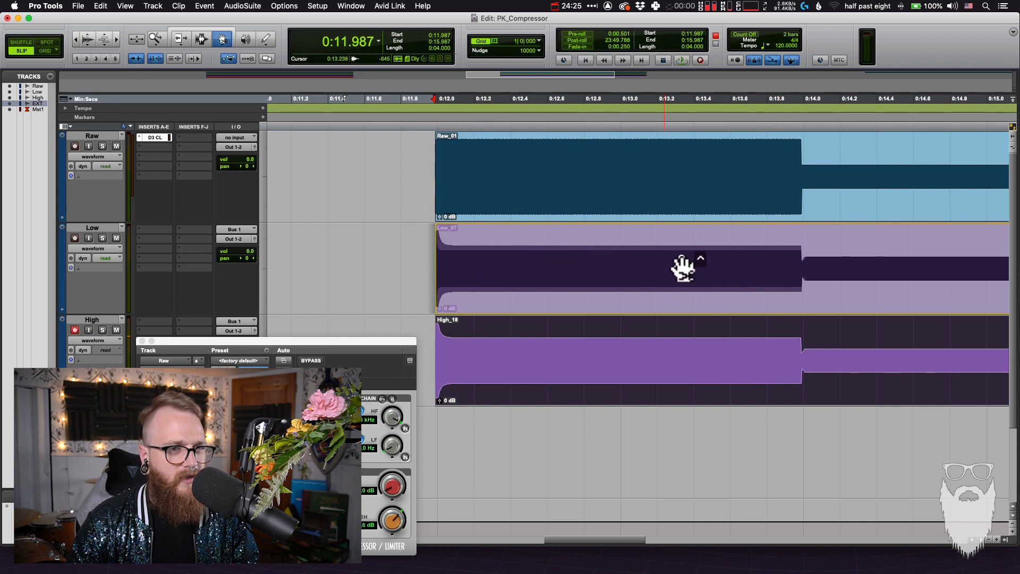
pyautogui.moveTo(707, 265); pyautogui.dragTo(709, 362)
pyautogui.press('F7')
pyautogui.click(701, 352)
pyautogui.press('super+bracketleft')
pyautogui.press('super+bracketleft')
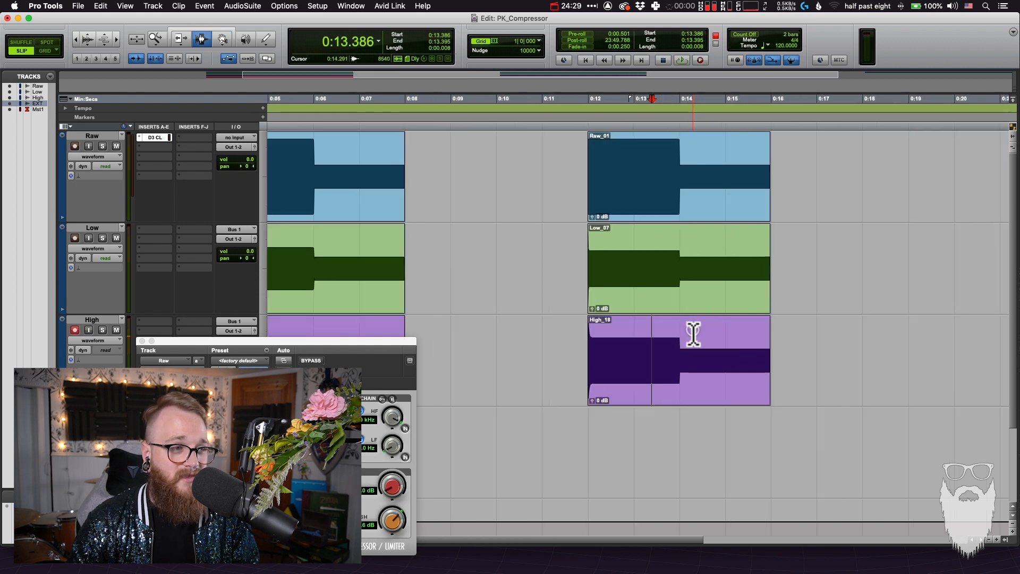
# Select the second High clip and record its range, about 12 to 16 s, onto the EXTREME!!! track
pyautogui.click(282, 489)
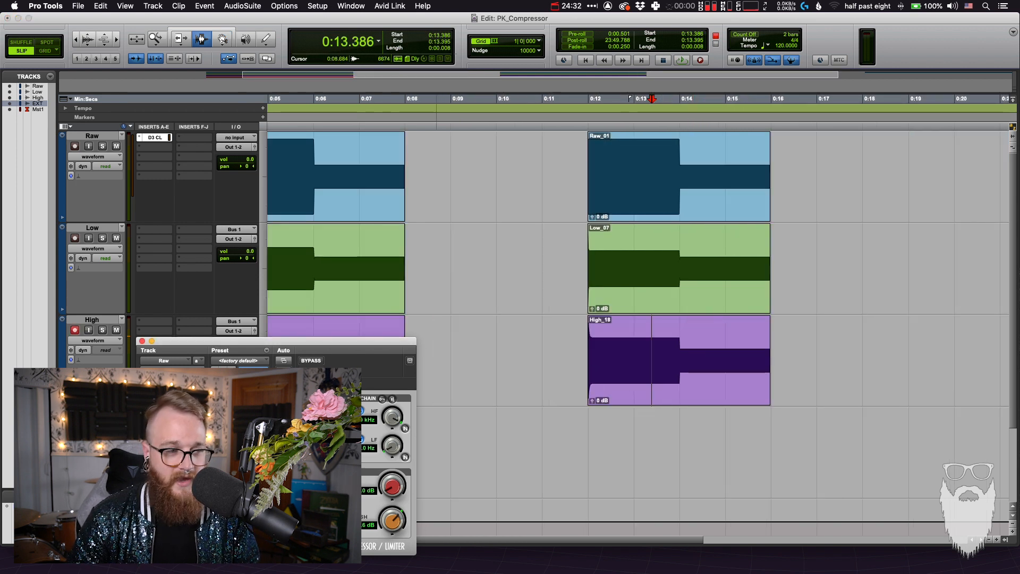
pyautogui.click(466, 349)
pyautogui.doubleClick(699, 357)
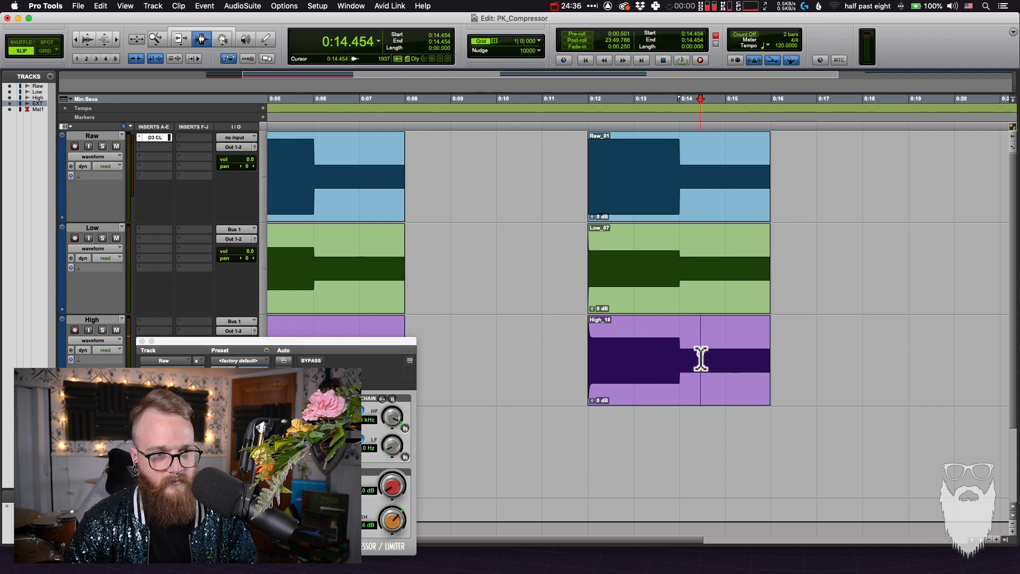
pyautogui.press('super+space')
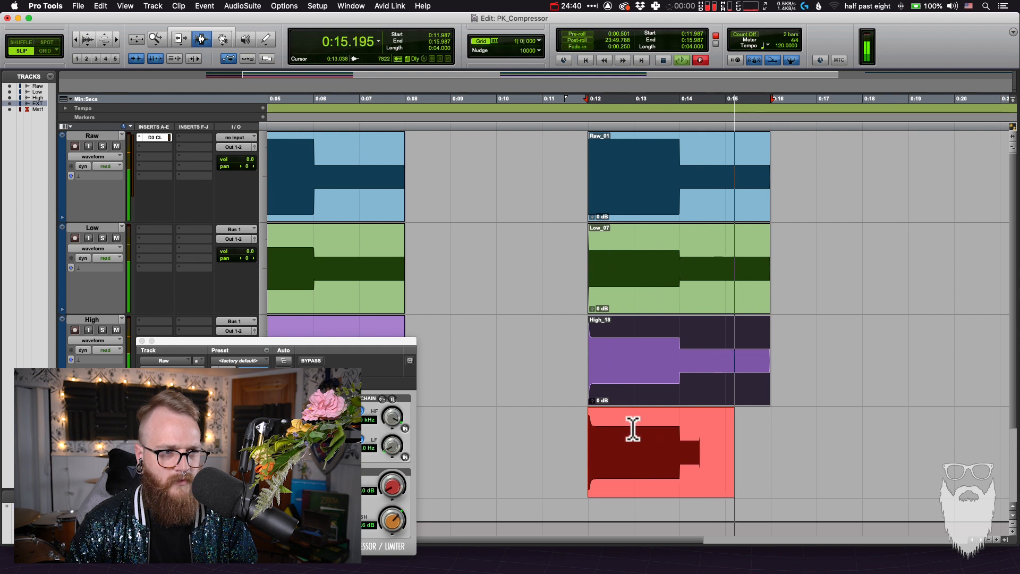
pyautogui.press('space')
# Inspect the attack curve at the start of the second EXTREME!!! clip, marking its first 0.120 s, and compare it with the High clip
pyautogui.click(615, 433)
pyautogui.press('super+bracketright')
pyautogui.press('super+bracketright')
pyautogui.press('super+bracketright')
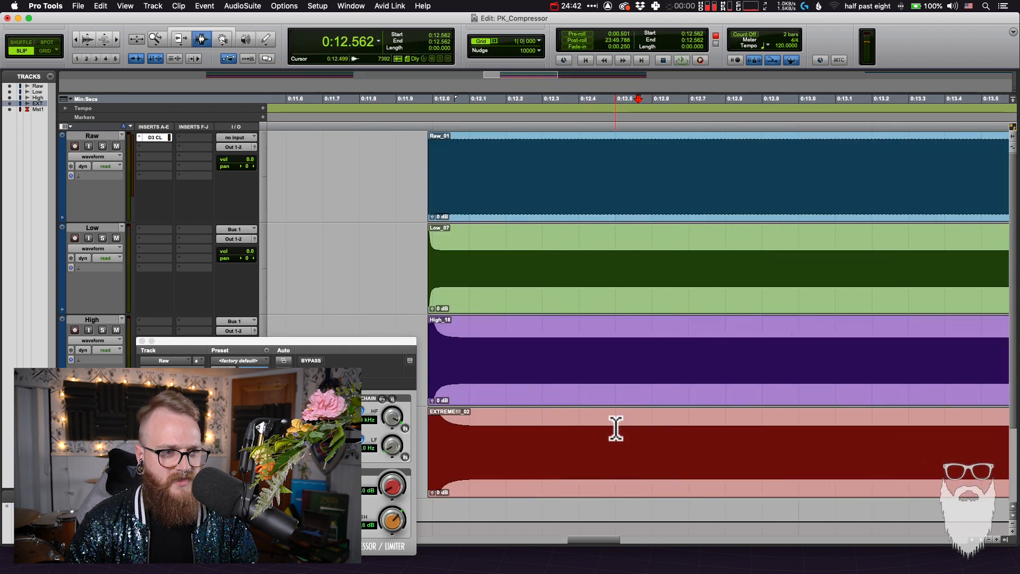
pyautogui.moveTo(632, 423); pyautogui.dragTo(673, 438)
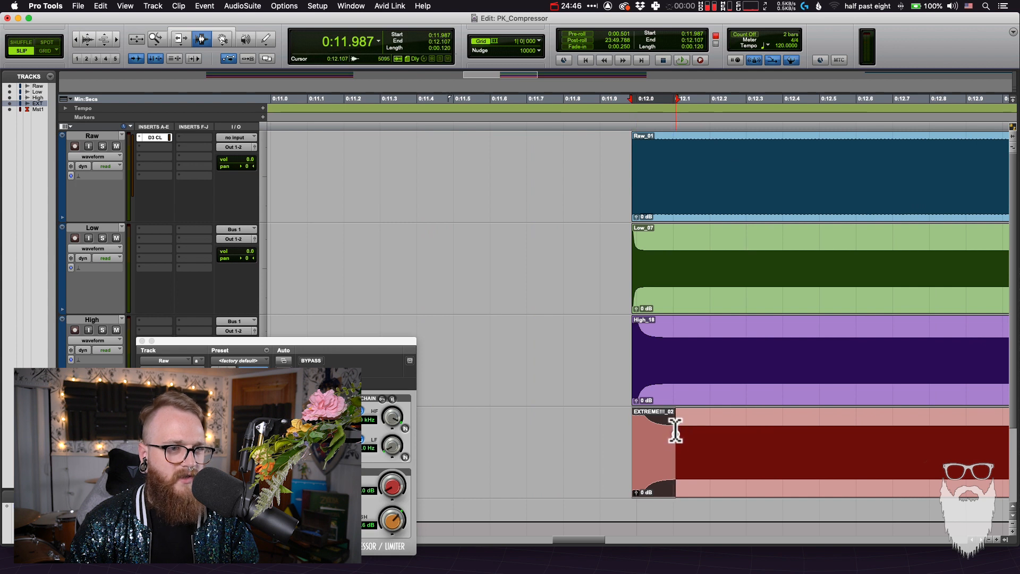
pyautogui.hotkey('ctrl', '6')
pyautogui.click(664, 349)
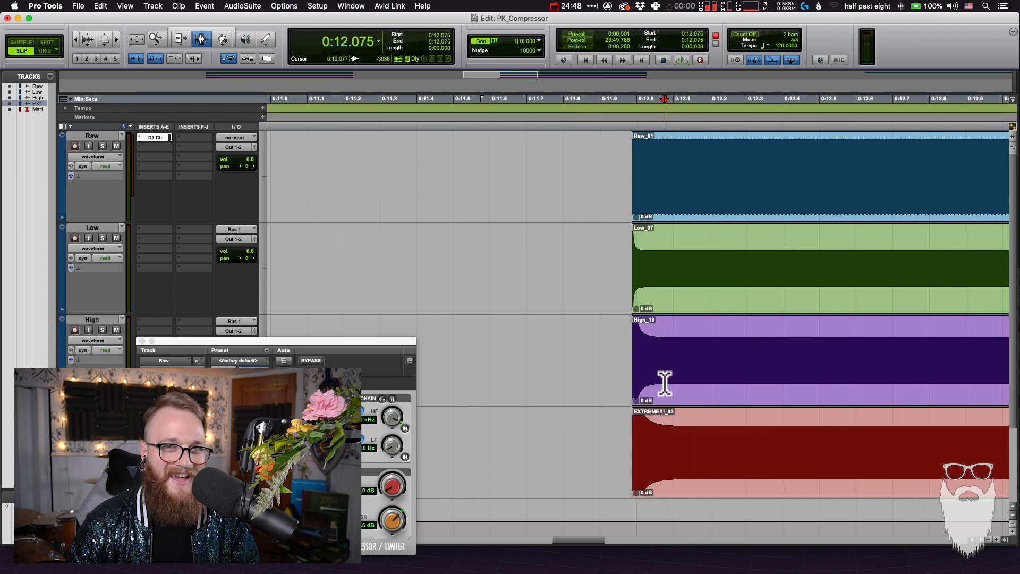
# Switch to the Grabber tool and hold the second EXTREME!!! clip over the High clip to compare their curves
pyautogui.press('r')
pyautogui.scroll(-2, 643, 431)
pyautogui.hscroll(4, 646, 399)
pyautogui.scroll(2, 646, 398)
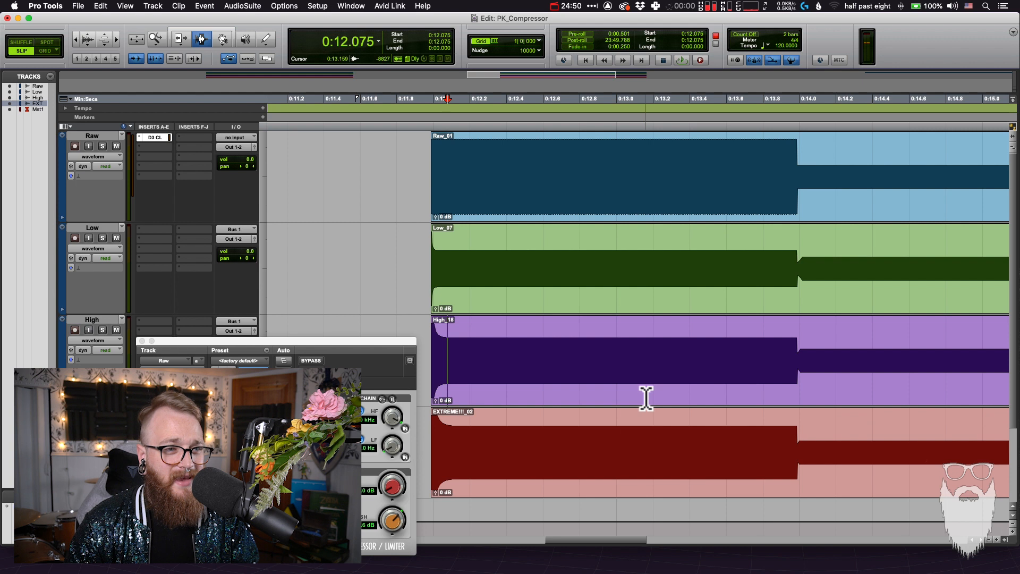
pyautogui.press('F8')
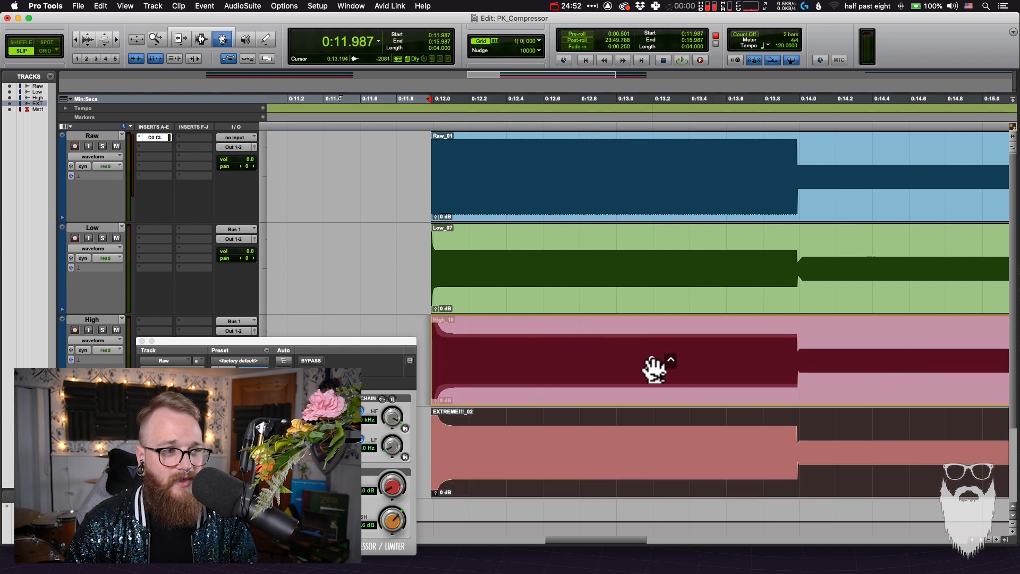
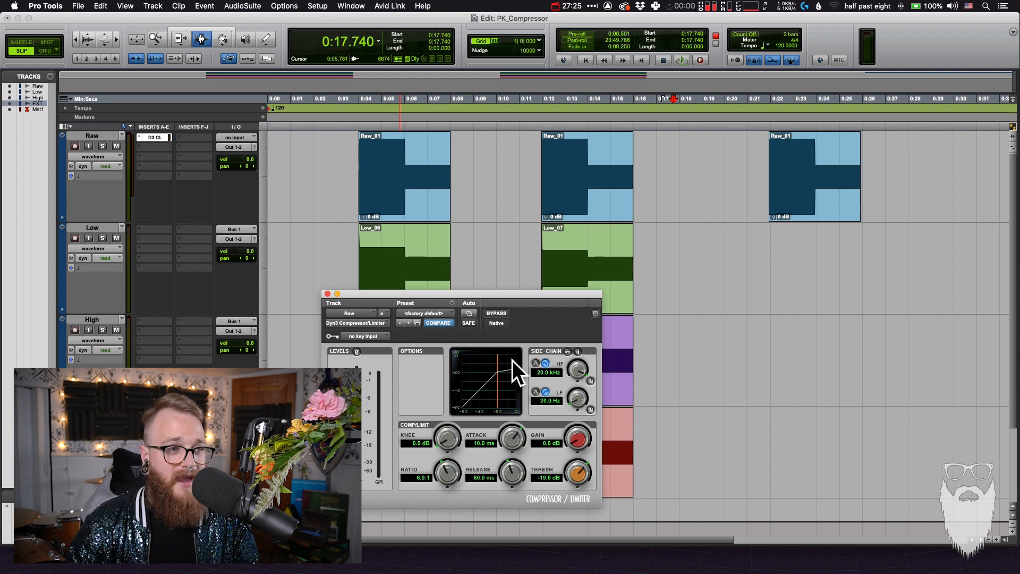
# Move the compressor window clear of the second set of clips and examine the Low clip's level drop near 14 s up close
pyautogui.moveTo(528, 294); pyautogui.dragTo(450, 294)
pyautogui.click(585, 265)
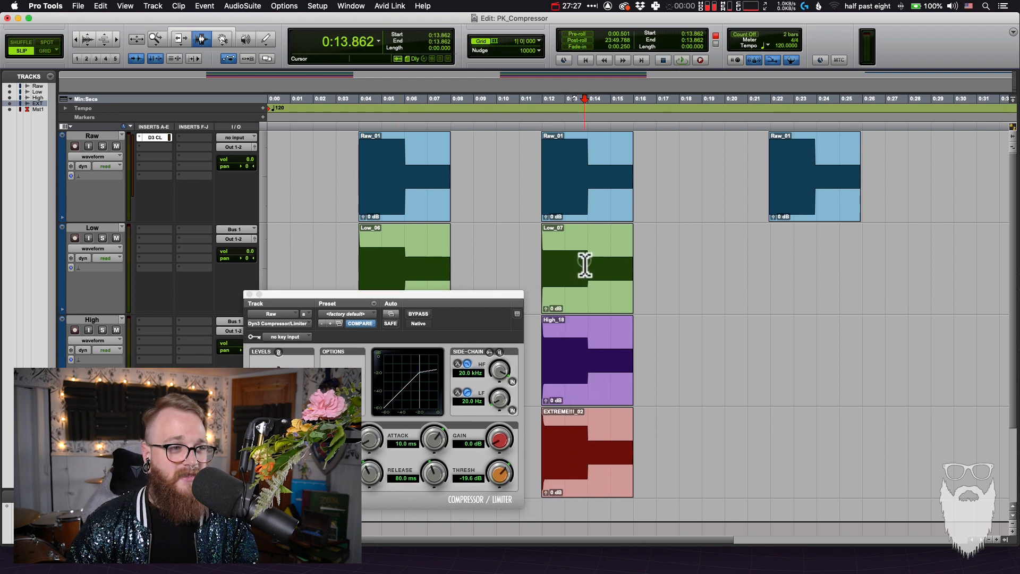
pyautogui.moveTo(514, 295); pyautogui.dragTo(437, 312)
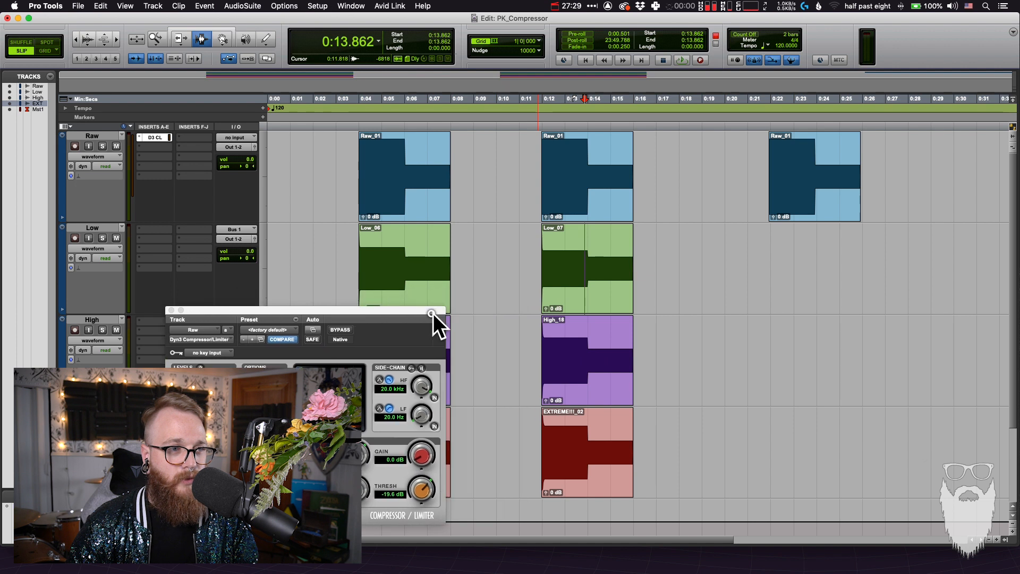
pyautogui.click(592, 270)
pyautogui.press('t')
pyautogui.press('t')
pyautogui.press('t')
pyautogui.press('t')
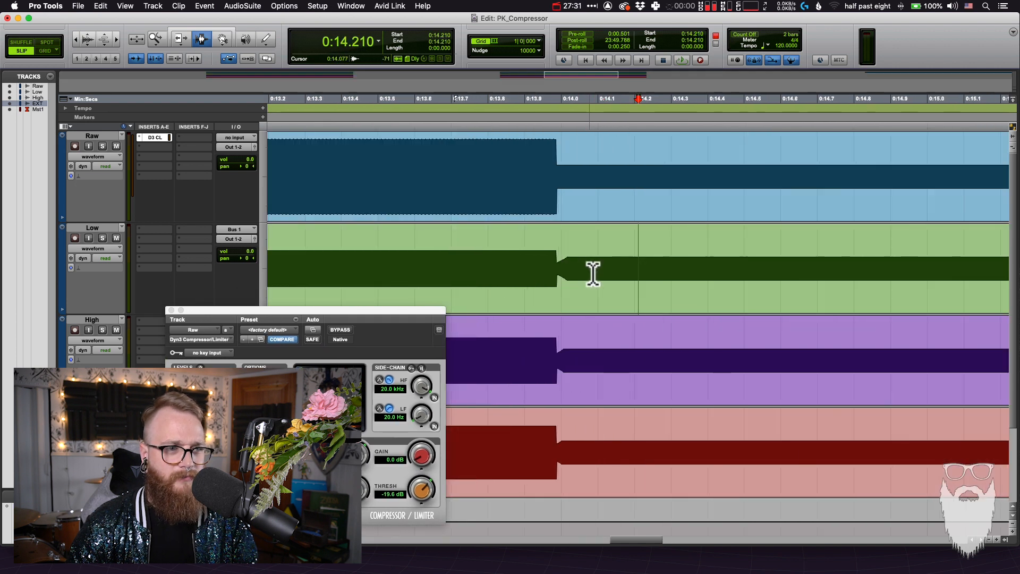
pyautogui.click(579, 291)
pyautogui.press('t')
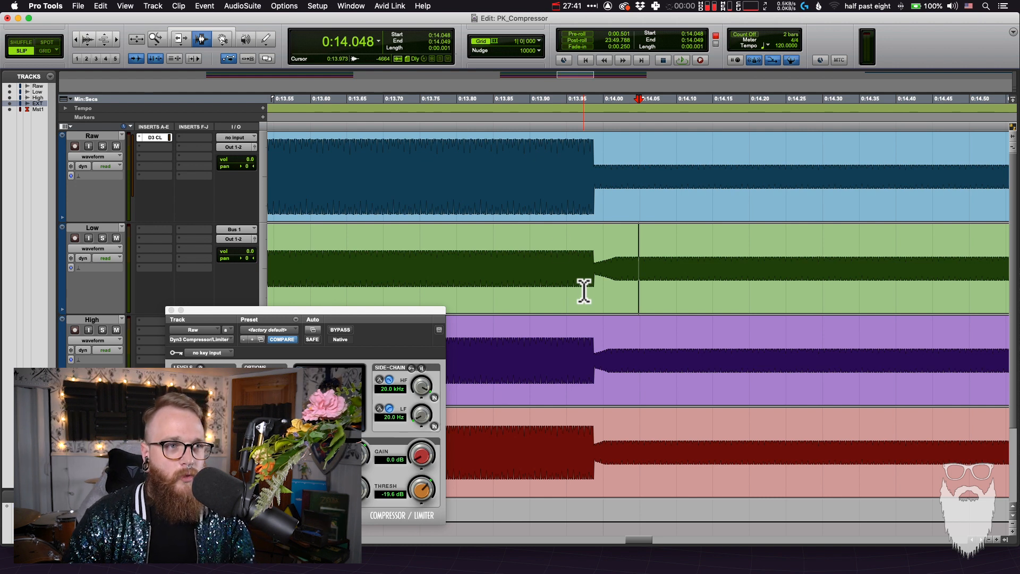
# Inspect the release curve in the second Low clip, marking 0.064 s before the level drop and 0.034 s after it
pyautogui.moveTo(547, 271); pyautogui.dragTo(594, 269)
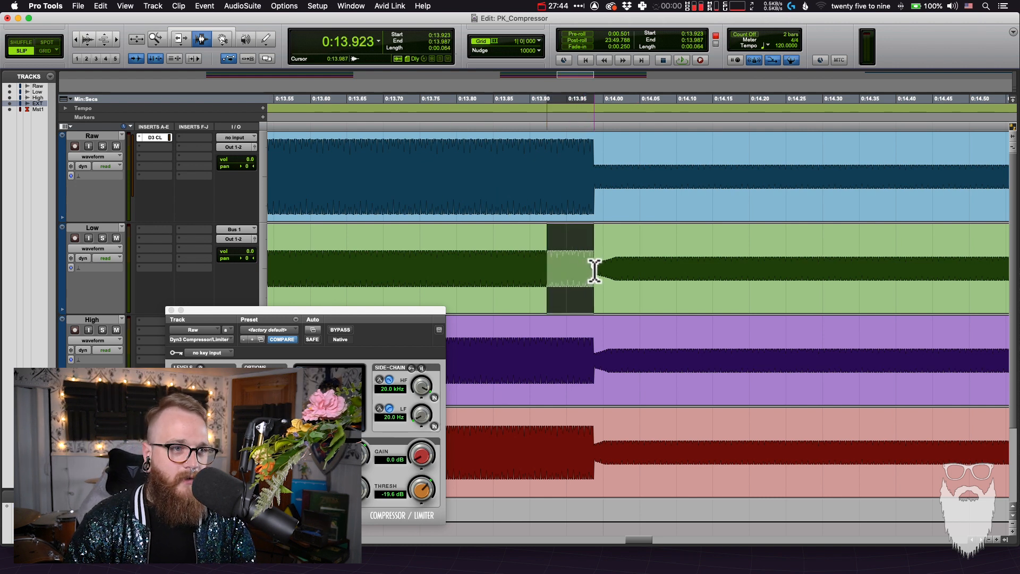
pyautogui.click(594, 170)
pyautogui.click(595, 170)
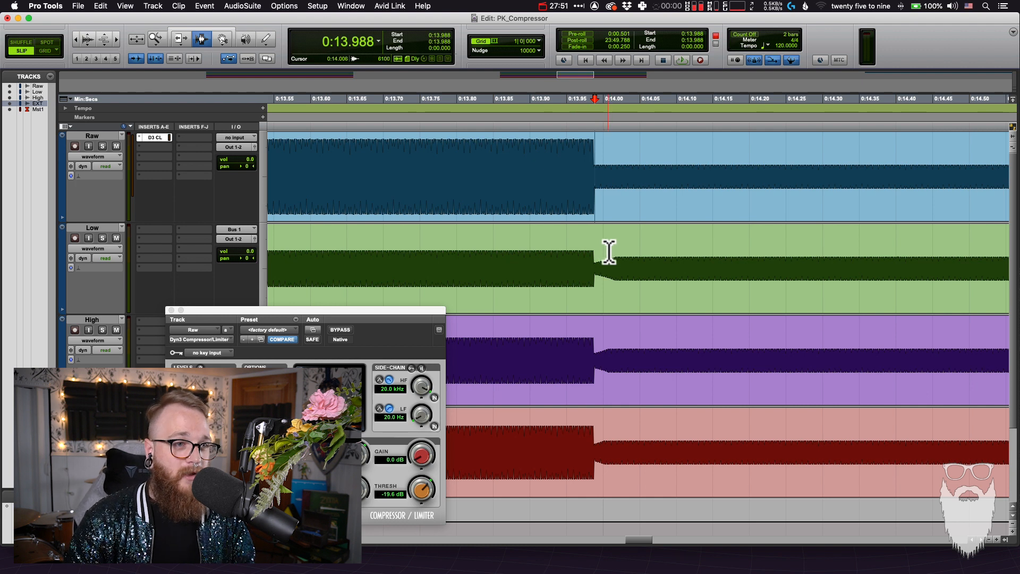
pyautogui.moveTo(594, 268); pyautogui.dragTo(619, 274)
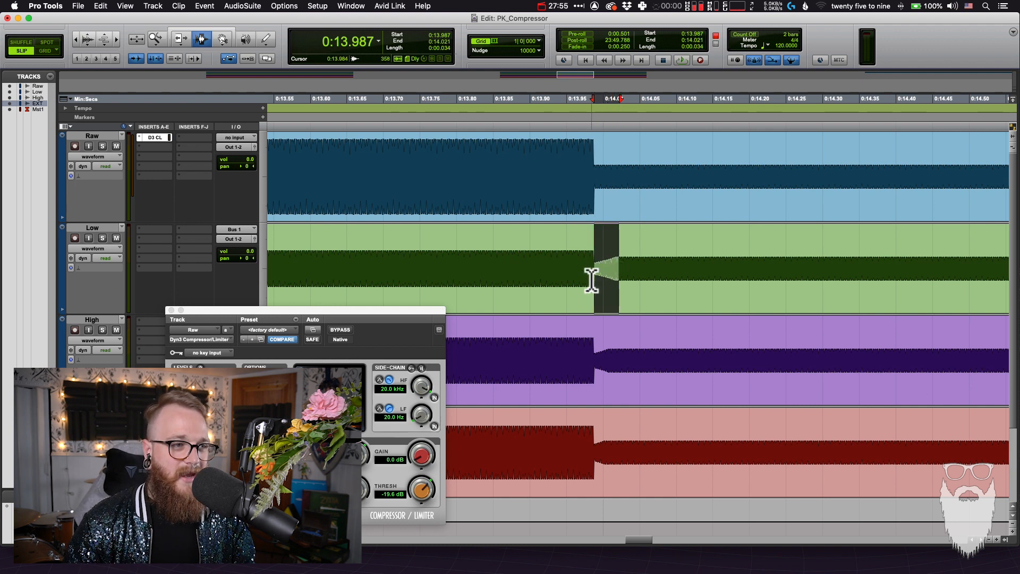
pyautogui.click(592, 271)
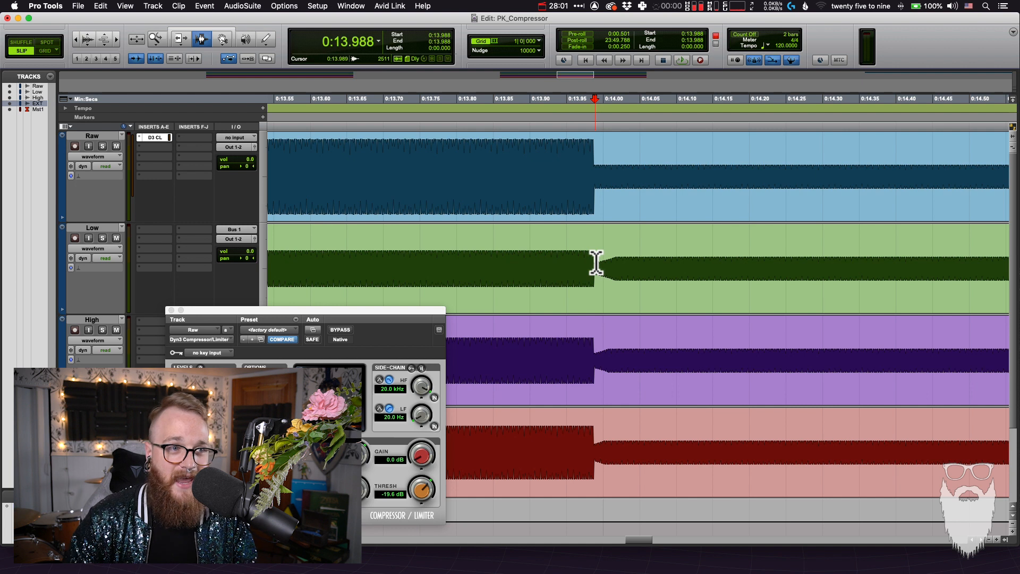
# Hold the second Low clip over the Raw clip with the Grabber to compare them, return it and switch back to the Selector tool
pyautogui.press('F8')
pyautogui.click(597, 266)
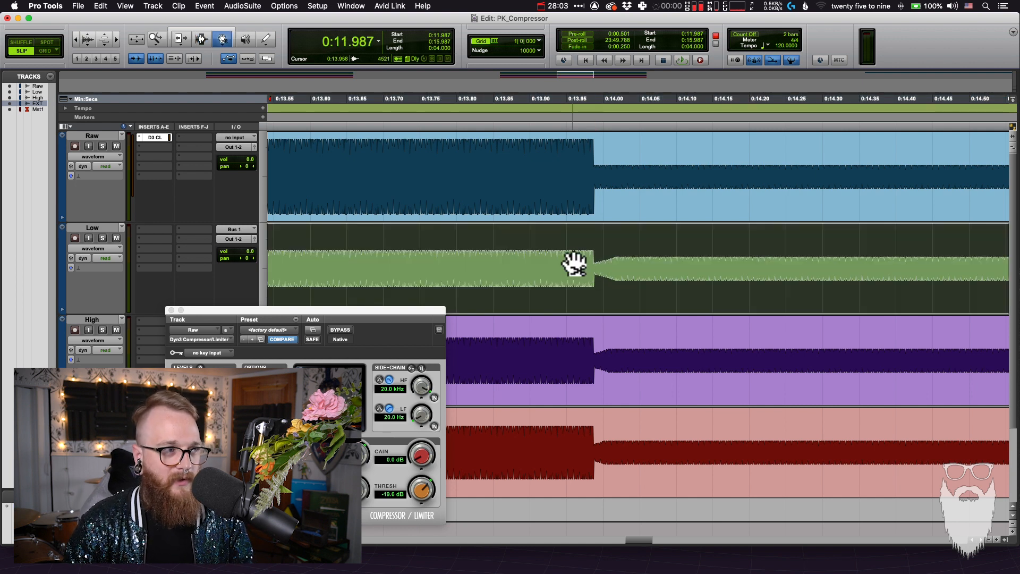
pyautogui.click(581, 200)
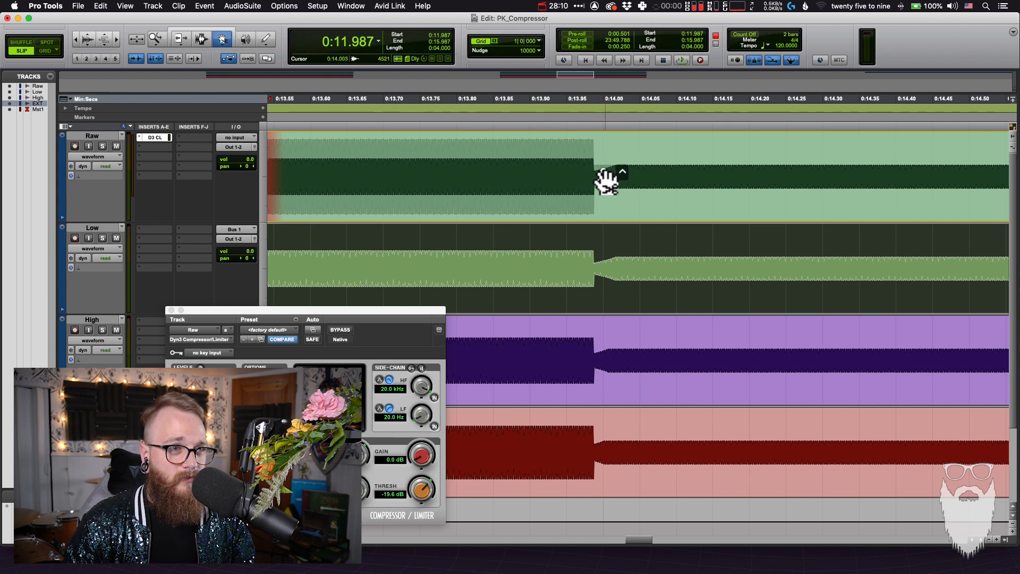
pyautogui.moveTo(595, 183); pyautogui.dragTo(595, 265)
pyautogui.press('F7')
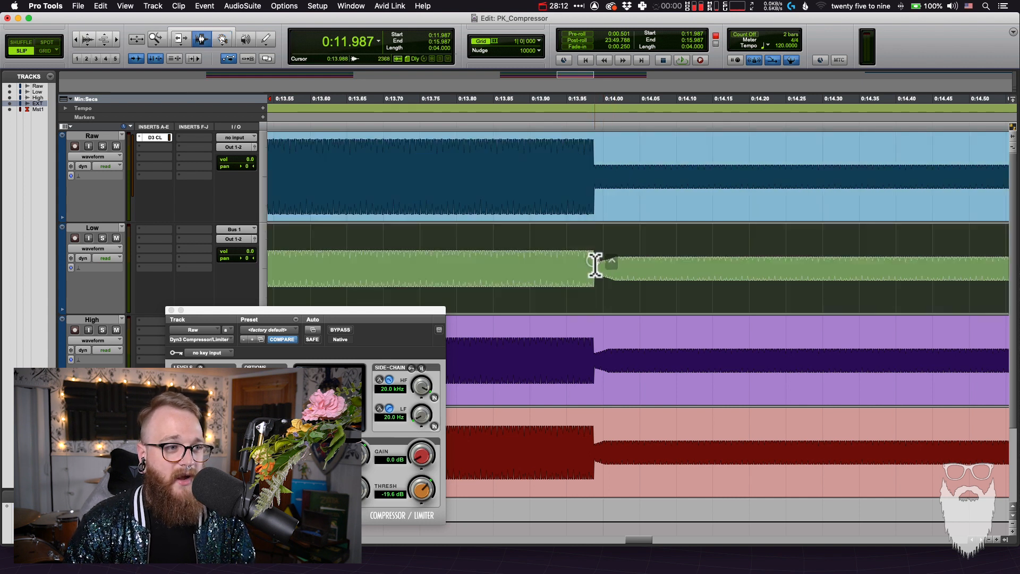
# Show the complete clips again and move the compressor window back so its attack, ratio and release settings can be read
pyautogui.press('r')
pyautogui.press('r')
pyautogui.press('r')
pyautogui.press('r')
pyautogui.press('r')
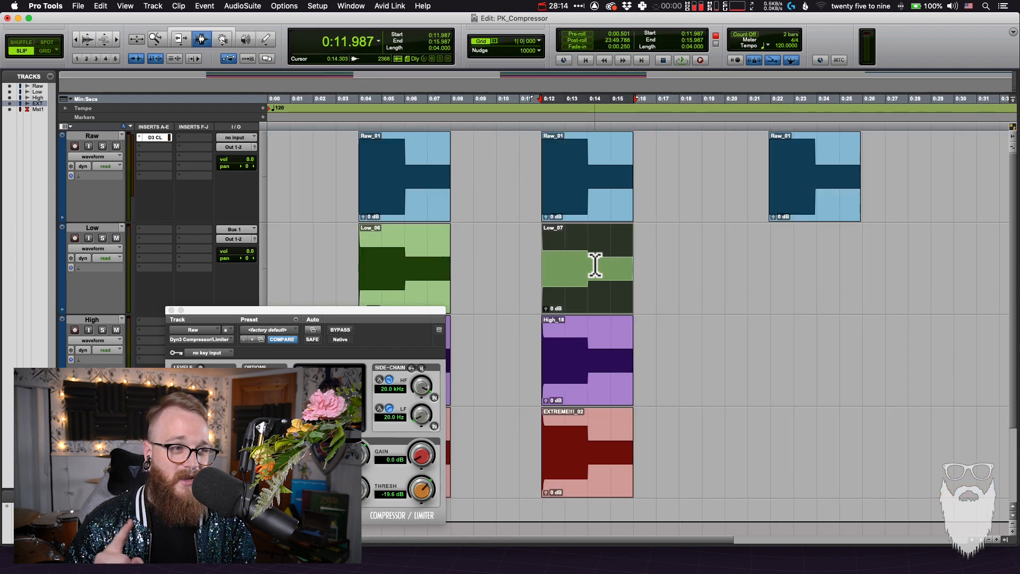
pyautogui.moveTo(433, 310); pyautogui.dragTo(545, 290)
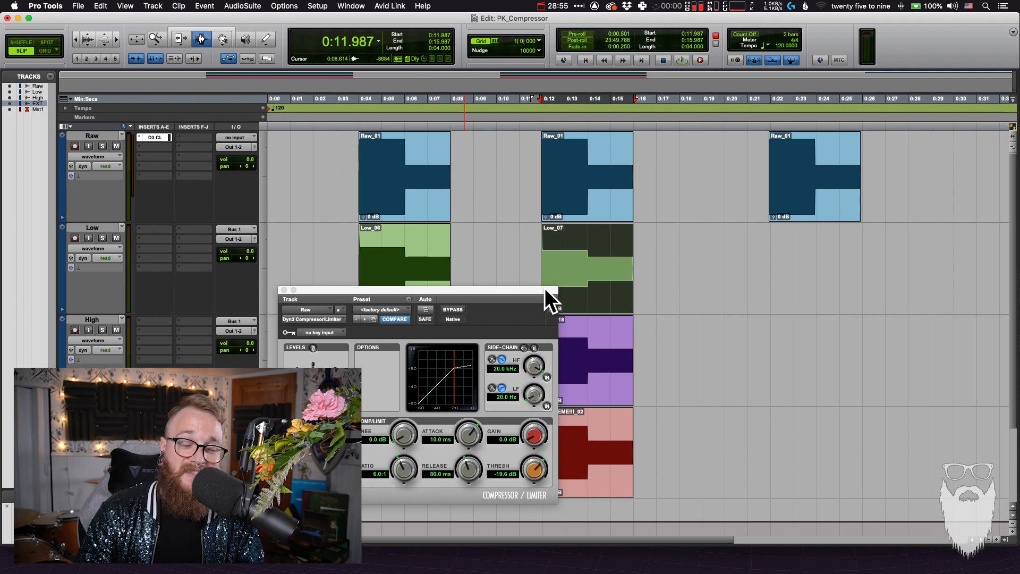
# Select the third Raw clip and record its range, about 22 to 26 s, onto the Low track
pyautogui.hscroll(10, 583, 268)
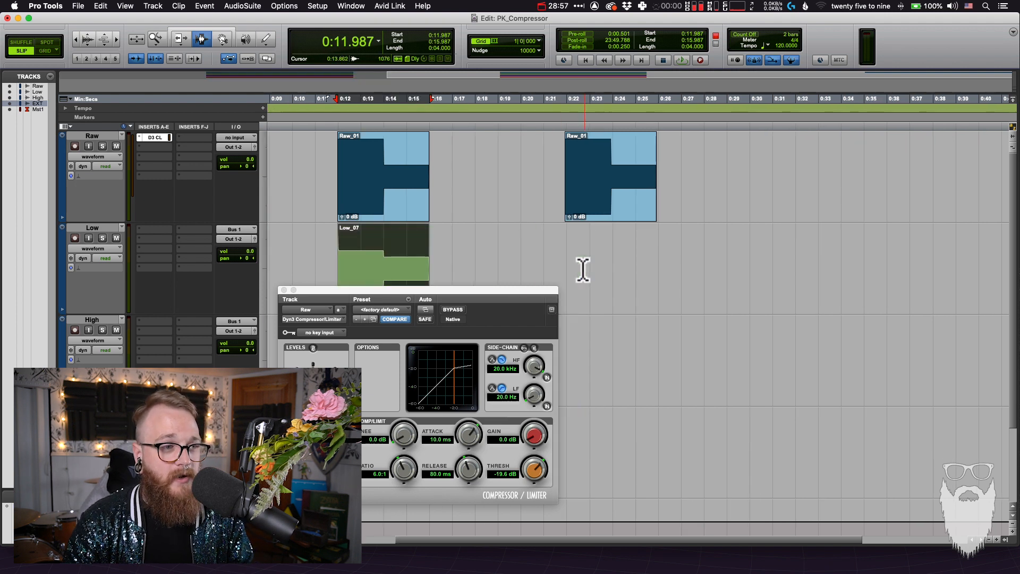
pyautogui.click(481, 219)
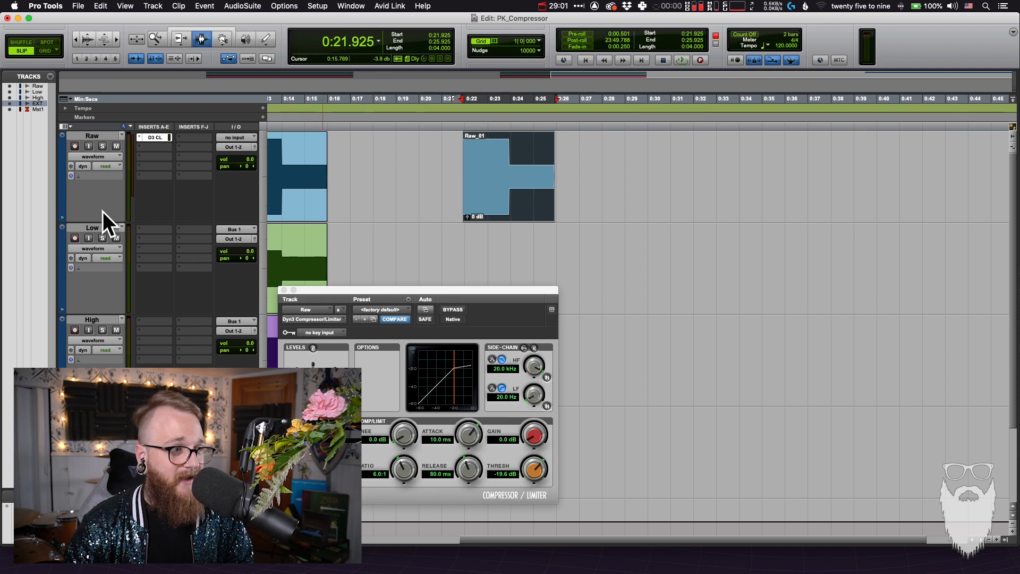
pyautogui.click(631, 462)
pyautogui.click(484, 267)
pyautogui.hscroll(-3, 483, 268)
pyautogui.doubleClick(386, 258)
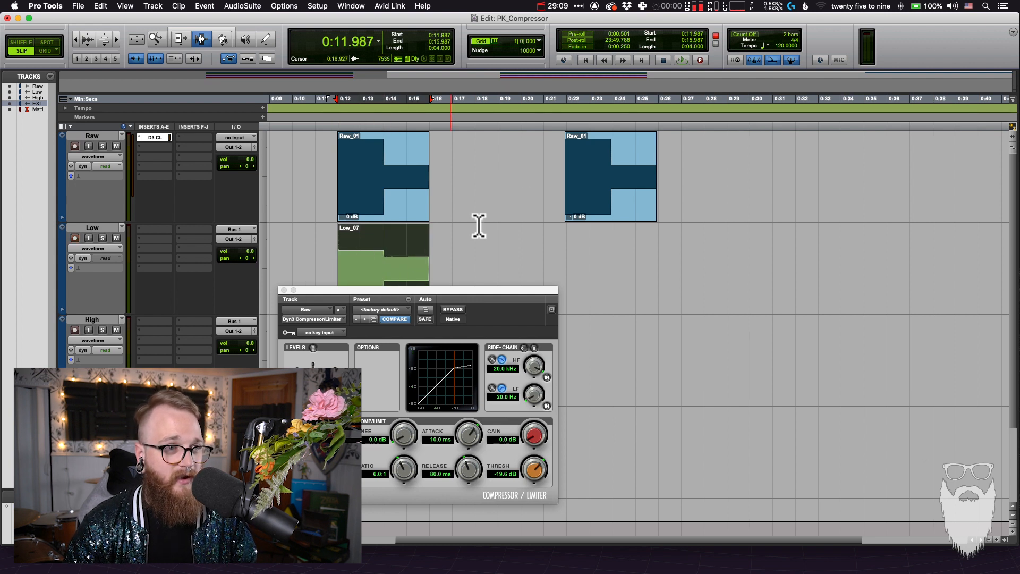
pyautogui.doubleClick(616, 178)
pyautogui.press('super+space')
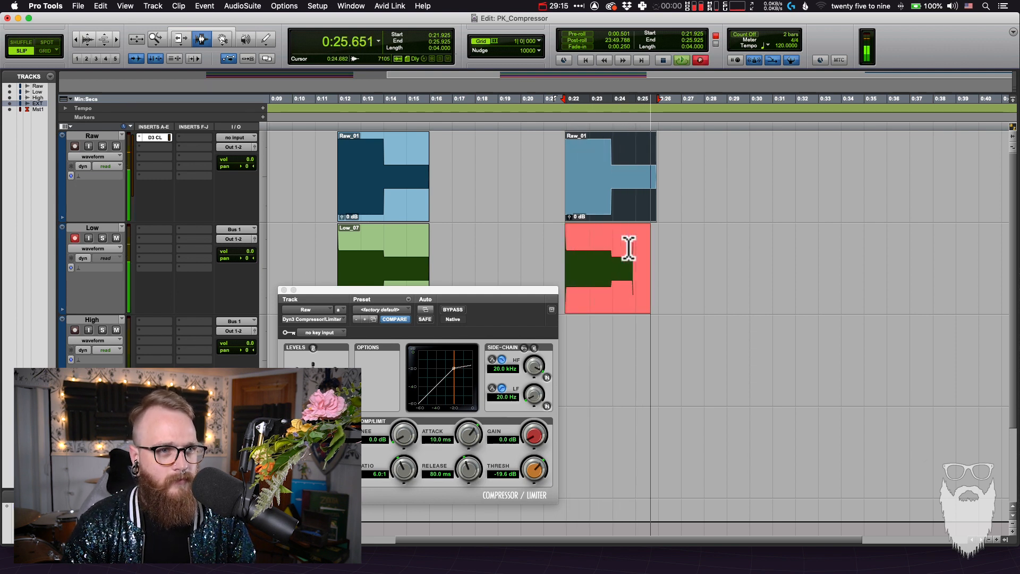
# Disarm and mute the Low track, and record-arm the High track
pyautogui.click(74, 239)
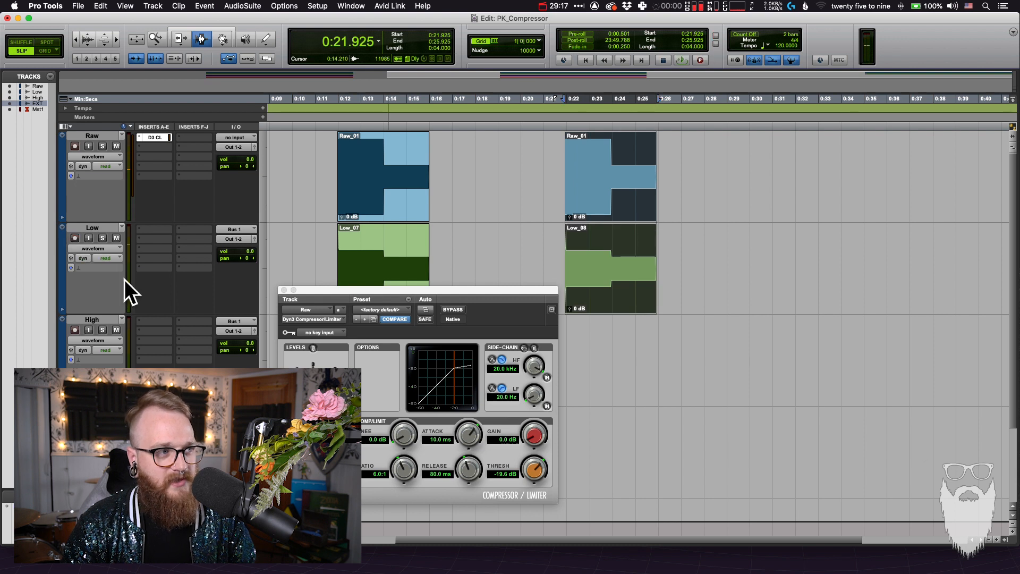
pyautogui.click(116, 238)
pyautogui.click(74, 330)
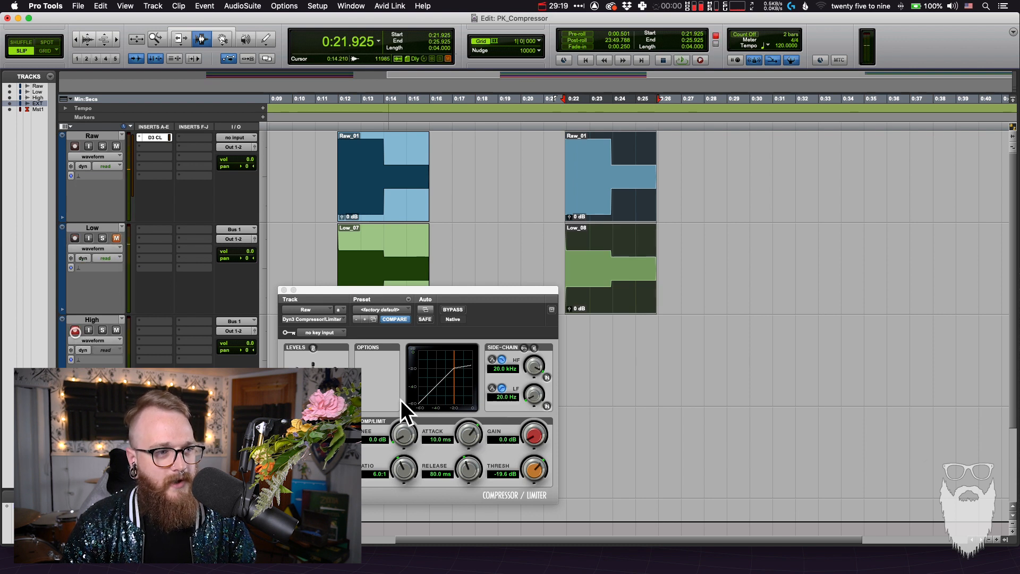
# Set the compressor's release to 160 ms and record the third Low clip's range onto the High track
pyautogui.click(436, 476)
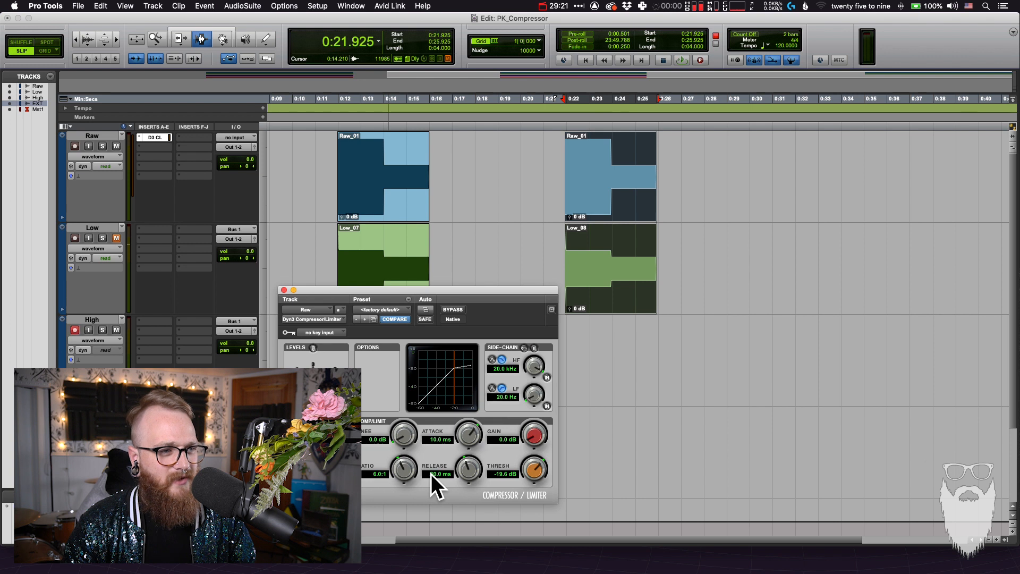
pyautogui.click(434, 474)
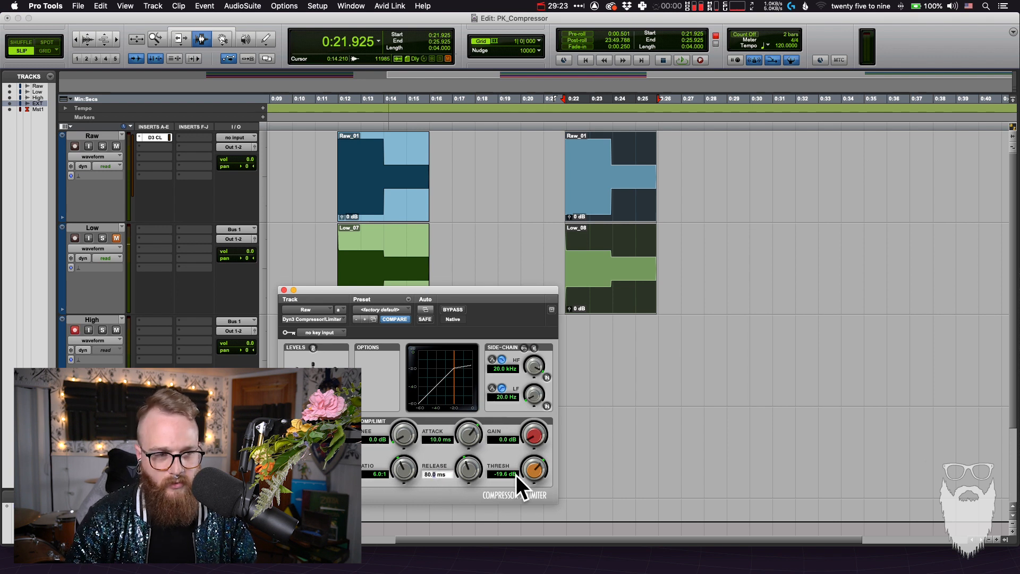
pyautogui.write('160')
pyautogui.press('Return')
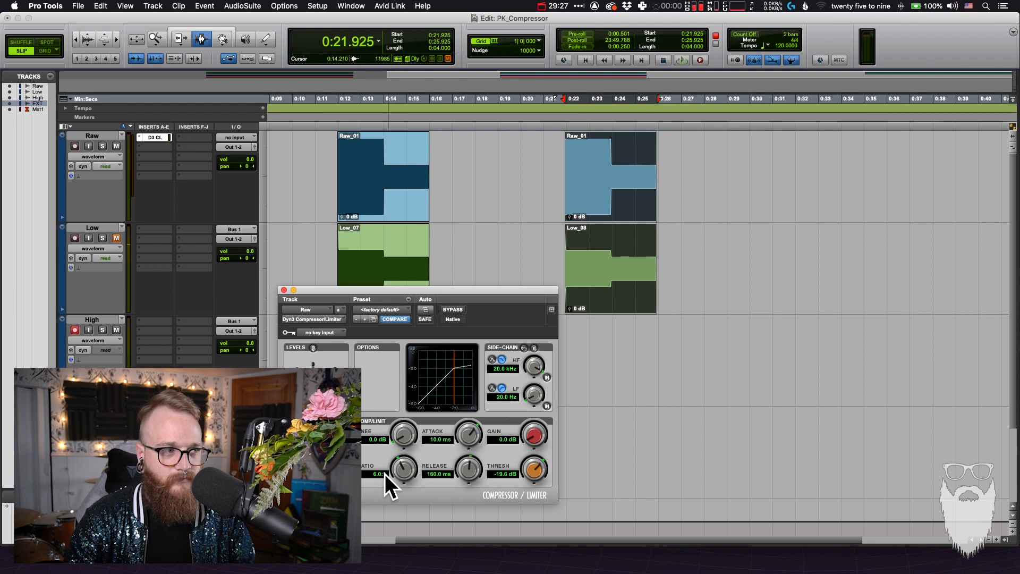
pyautogui.click(624, 276)
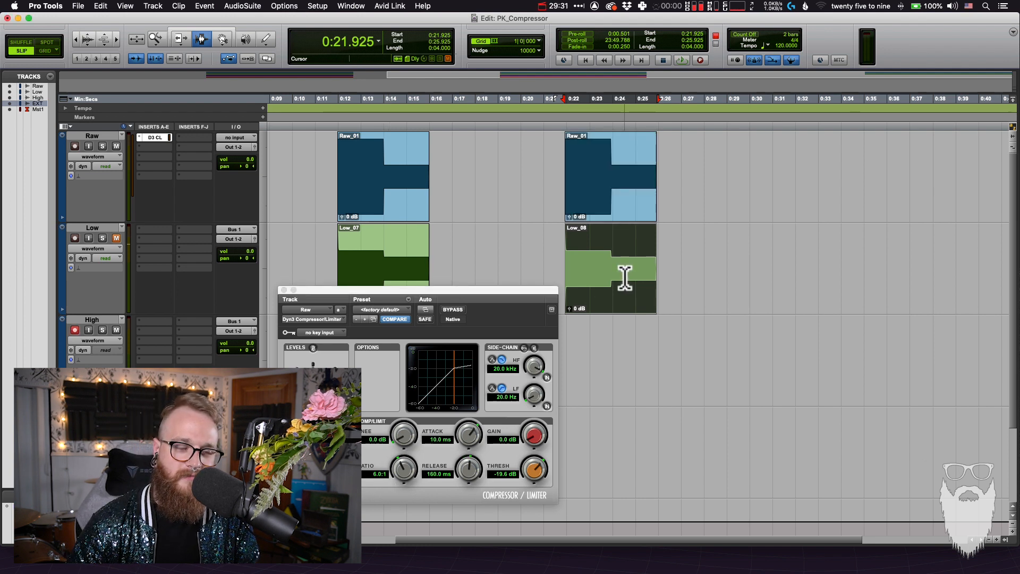
pyautogui.press('super+space')
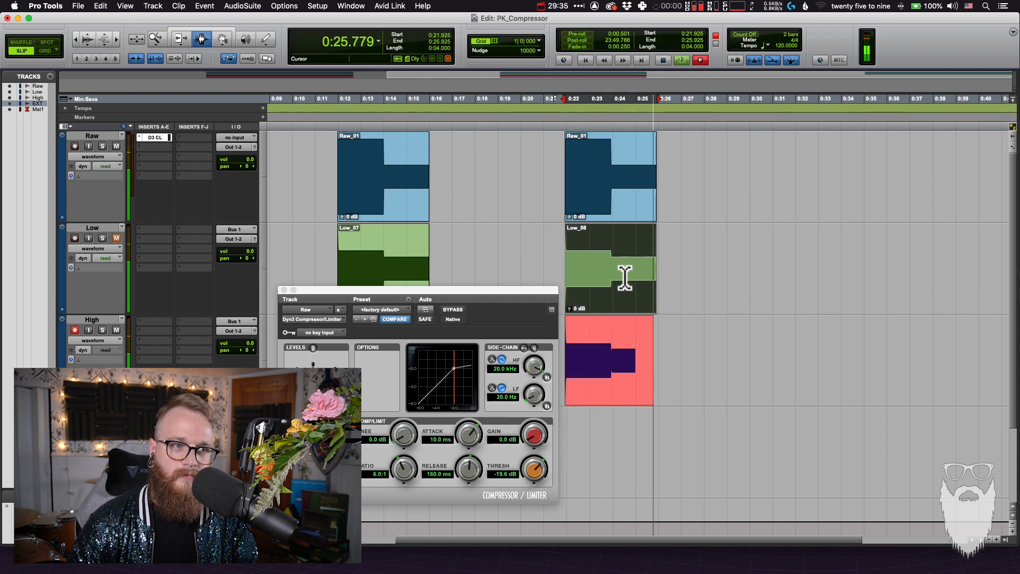
# Mute the High track and turn off its record arming
pyautogui.click(436, 474)
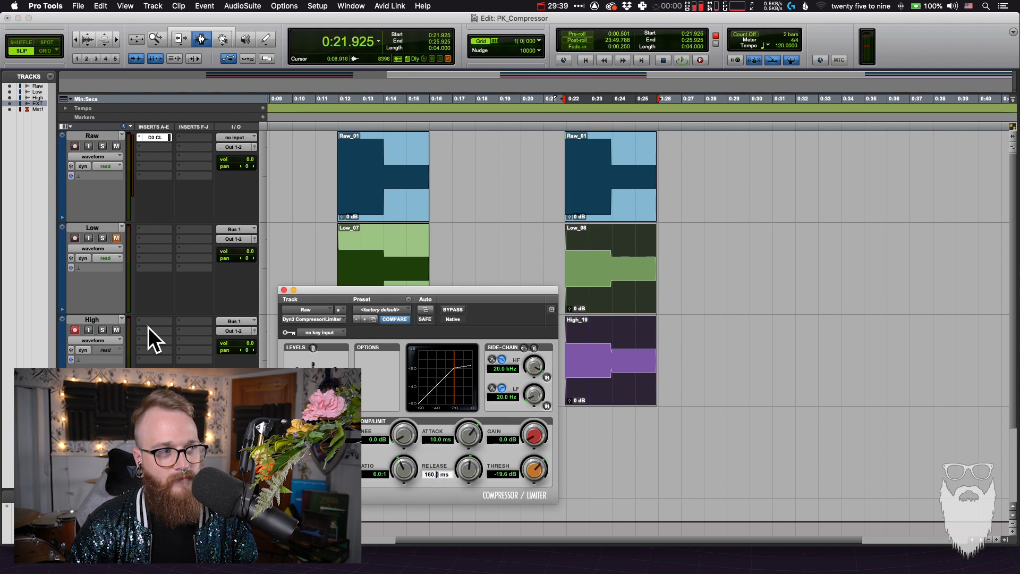
pyautogui.click(116, 329)
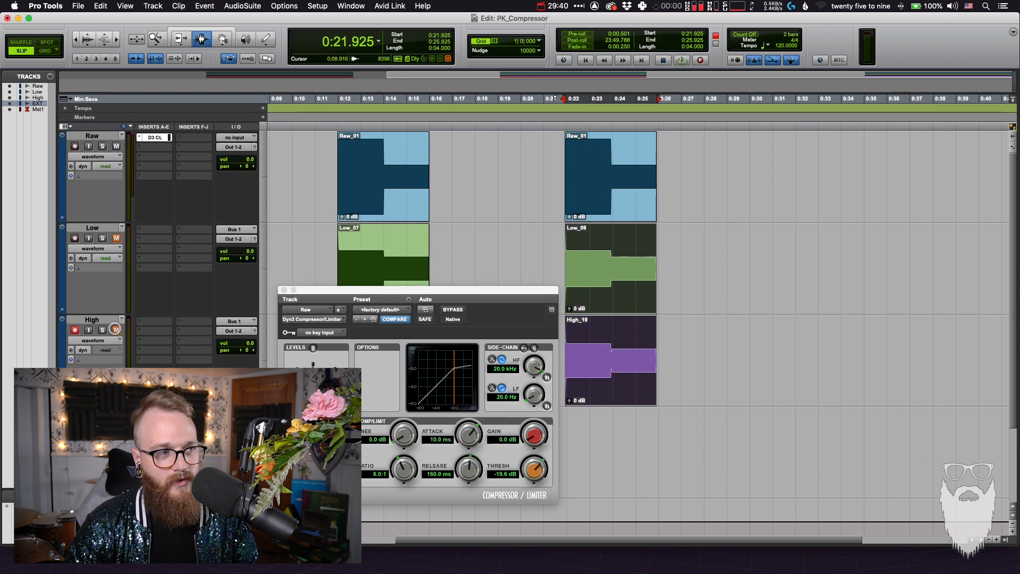
pyautogui.click(78, 331)
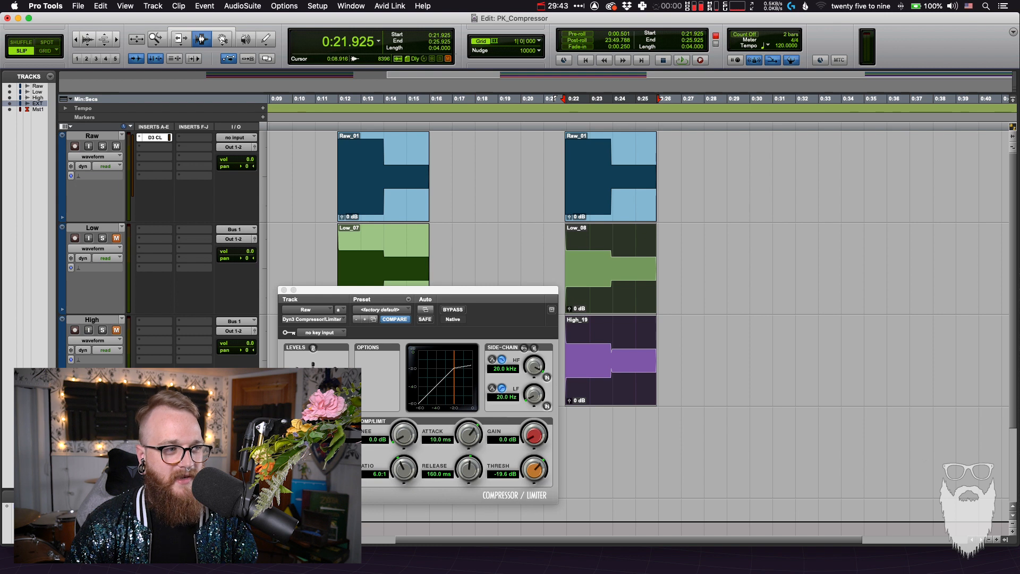
# Set the compressor's release to 750 ms and record the same range, about 22 to 26 s, onto the EXTREME!!! track
pyautogui.click(446, 472)
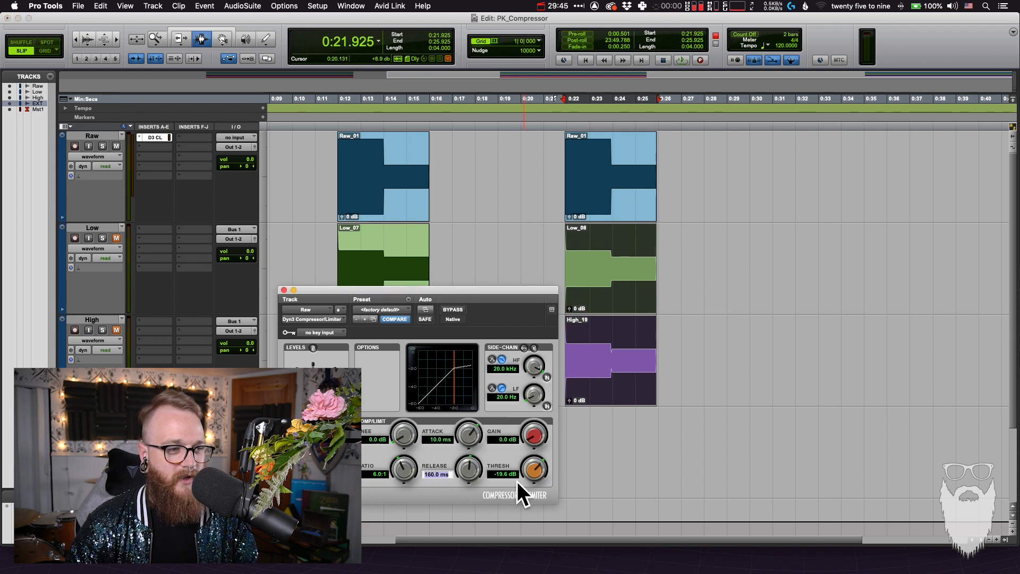
pyautogui.write('750')
pyautogui.press('Return')
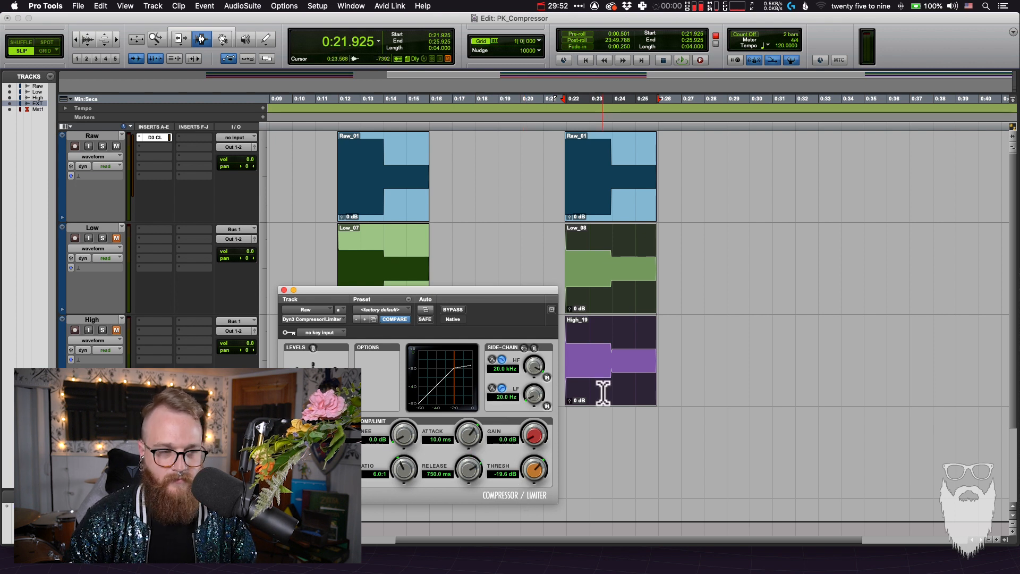
pyautogui.press('super+space')
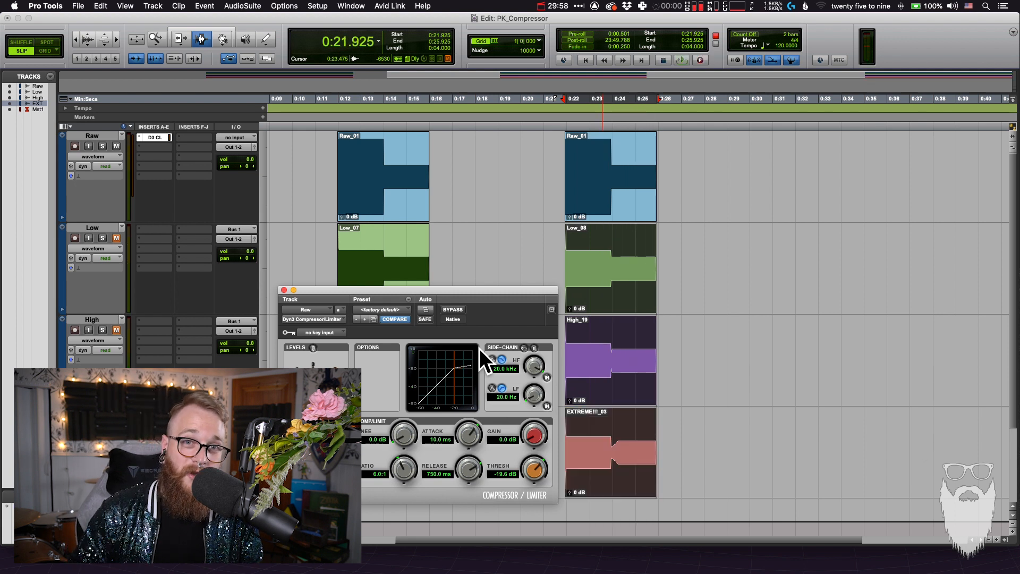
# Select the third EXTREME!!! clip, view it more closely and play back its range to check the slow release
pyautogui.moveTo(480, 290); pyautogui.dragTo(476, 289)
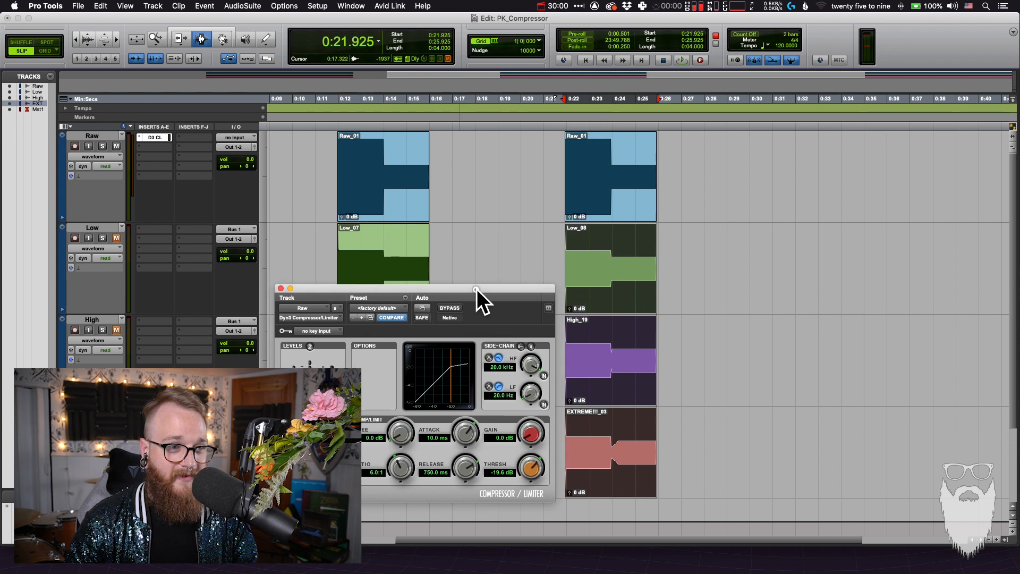
pyautogui.click(629, 448)
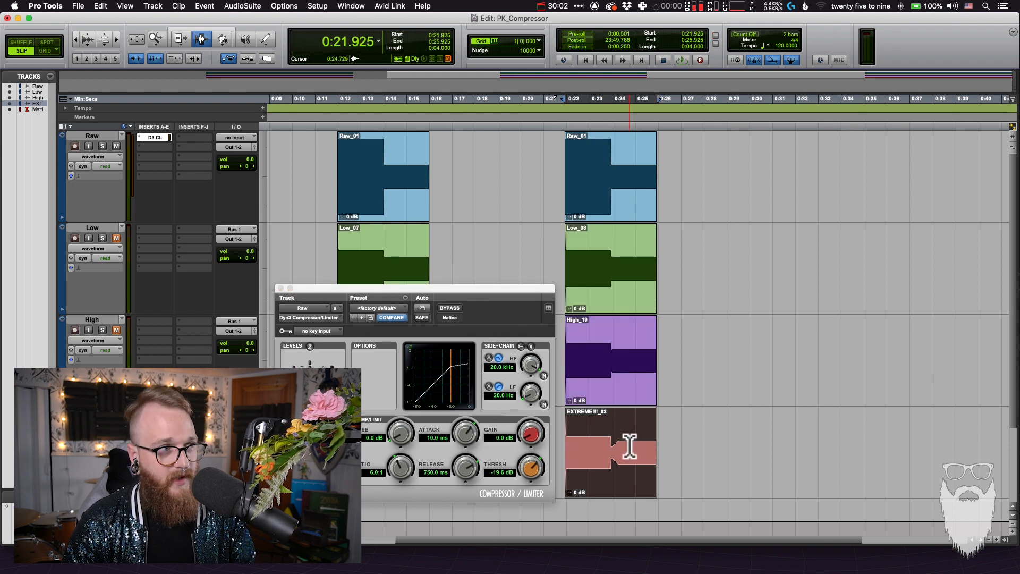
pyautogui.click(119, 147)
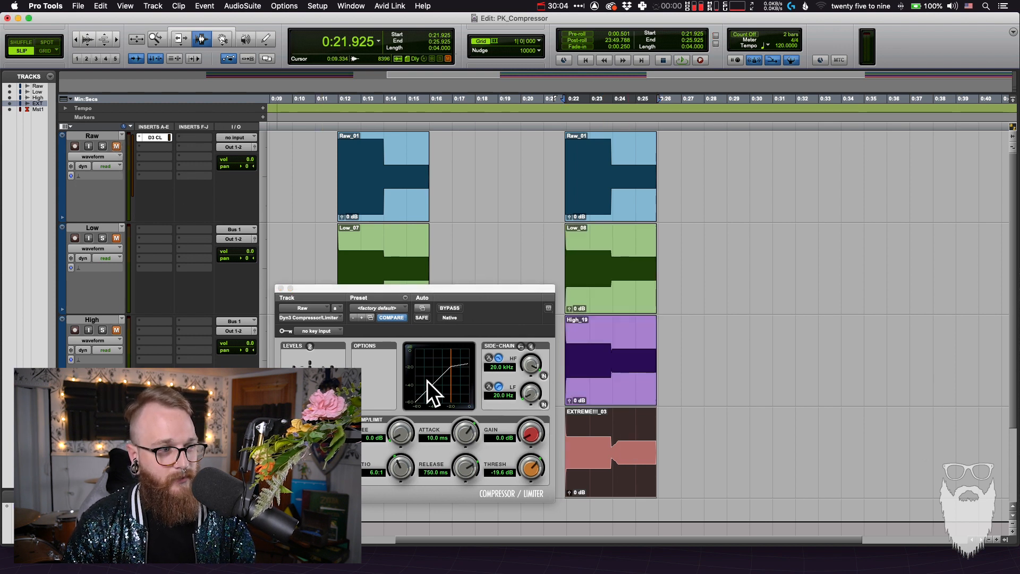
pyautogui.press('t')
pyautogui.press('space')
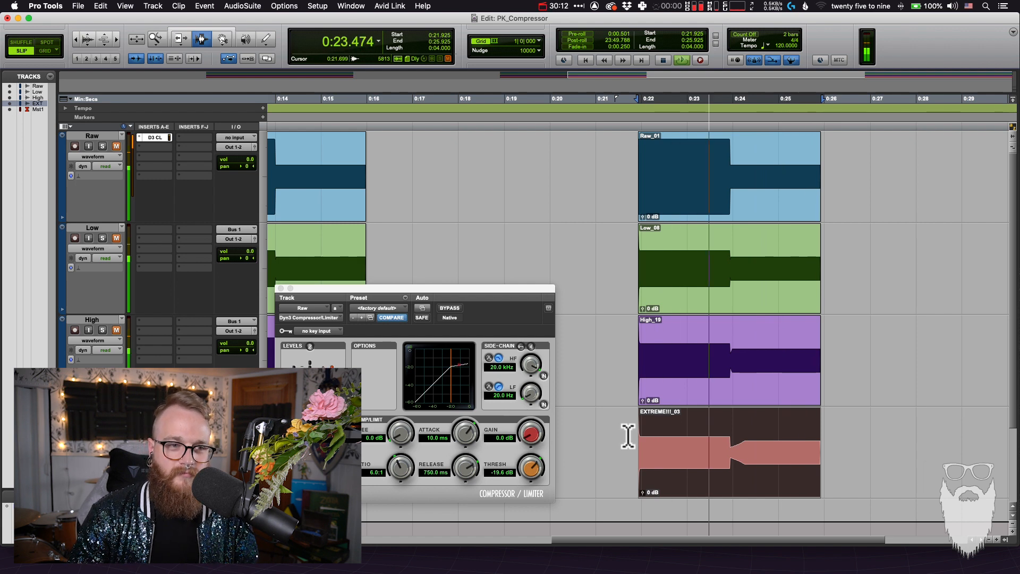
pyautogui.press('space')
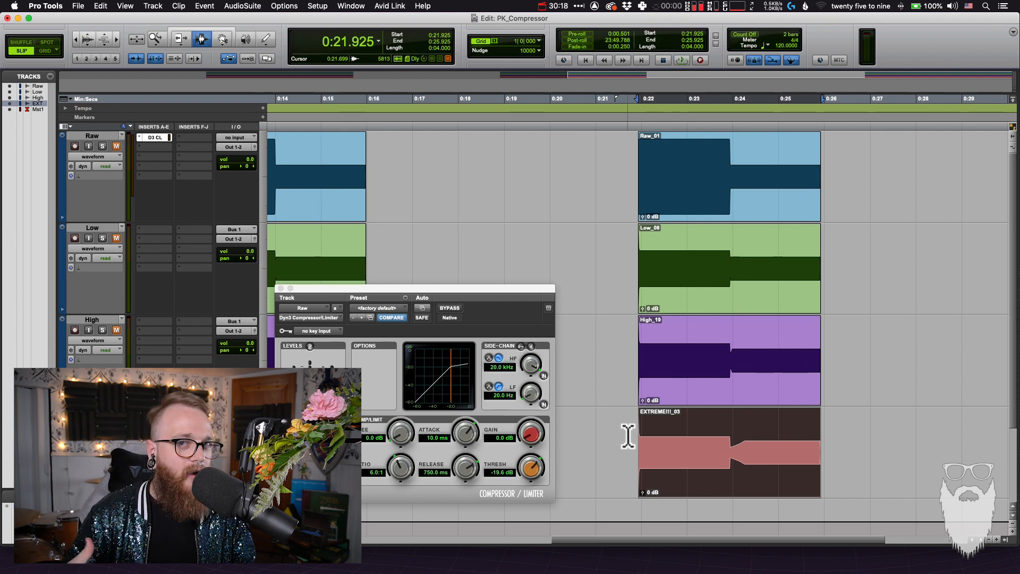
# Examine the release transition near 24 s by selecting it up close on the third Low, High and EXTREME!!! clips
pyautogui.click(751, 461)
pyautogui.press('super+bracketright')
pyautogui.press('super+bracketright')
pyautogui.press('super+bracketright')
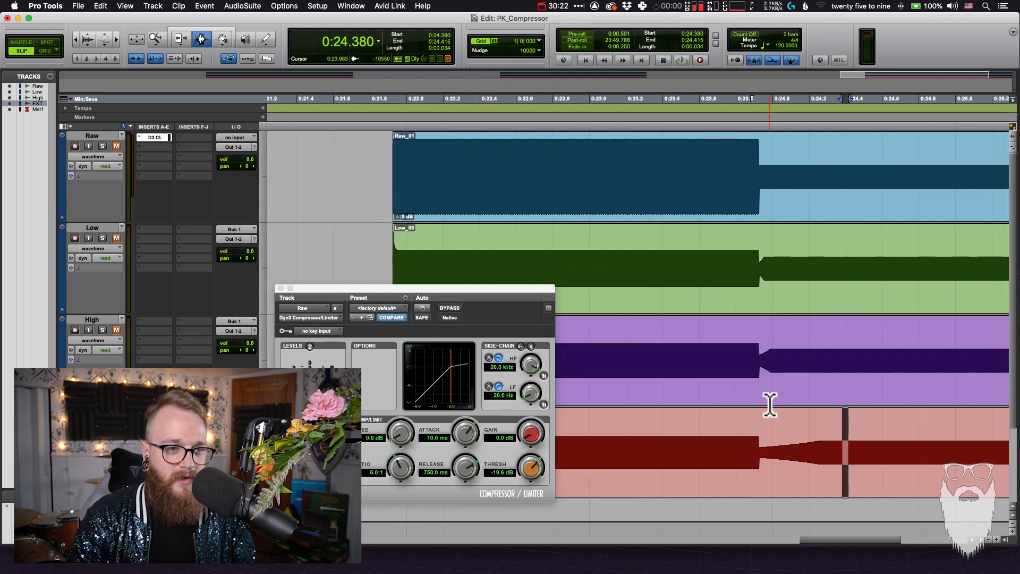
pyautogui.moveTo(759, 271); pyautogui.dragTo(765, 271)
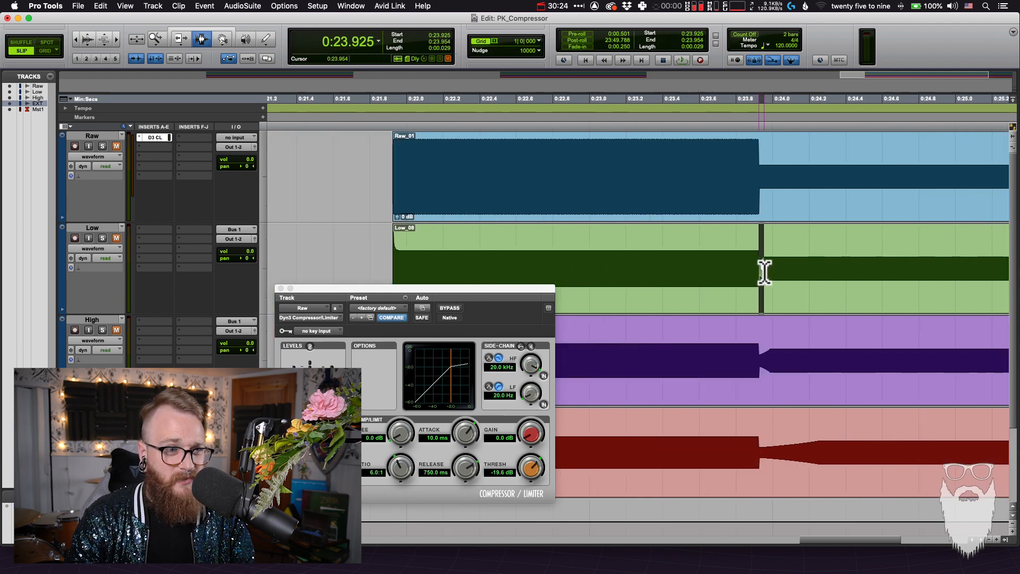
pyautogui.moveTo(759, 355); pyautogui.dragTo(770, 366)
pyautogui.moveTo(761, 449); pyautogui.dragTo(816, 465)
pyautogui.press('super+bracketleft')
pyautogui.press('super+bracketleft')
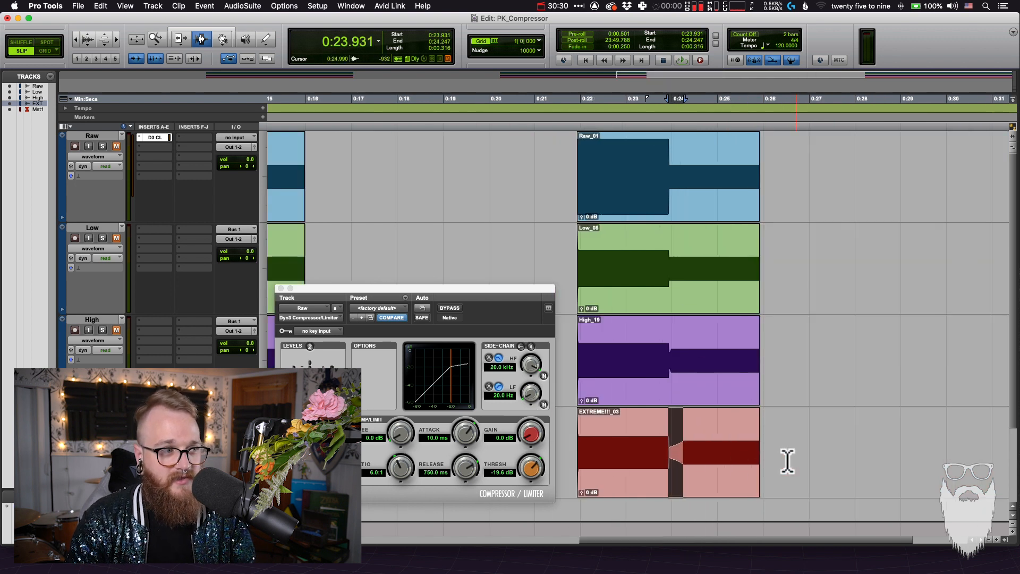
pyautogui.click(700, 455)
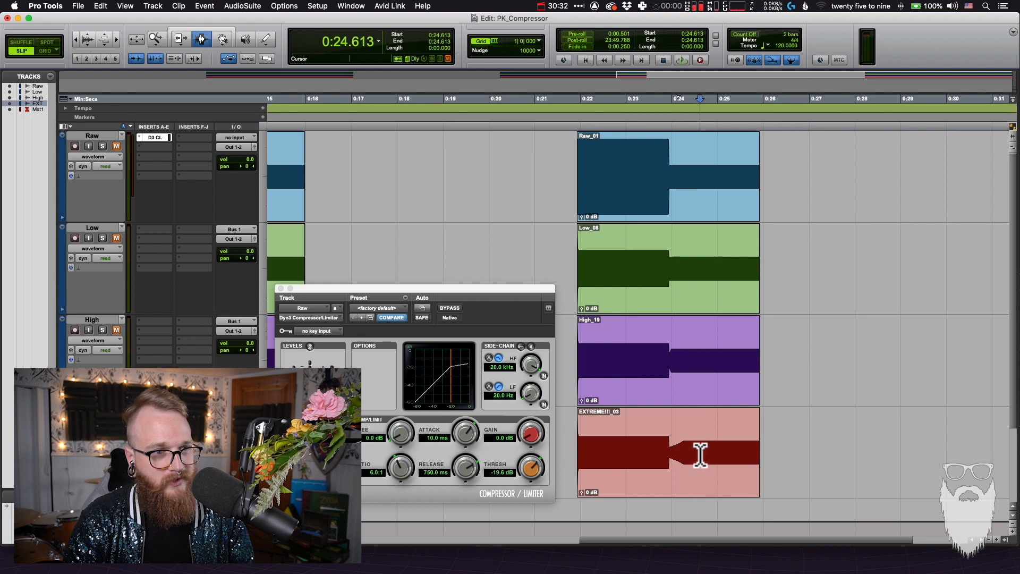
# Select the third Raw clip, deactivate the Raw track's compressor and play the clip back uncompressed
pyautogui.doubleClick(664, 263)
pyautogui.doubleClick(664, 177)
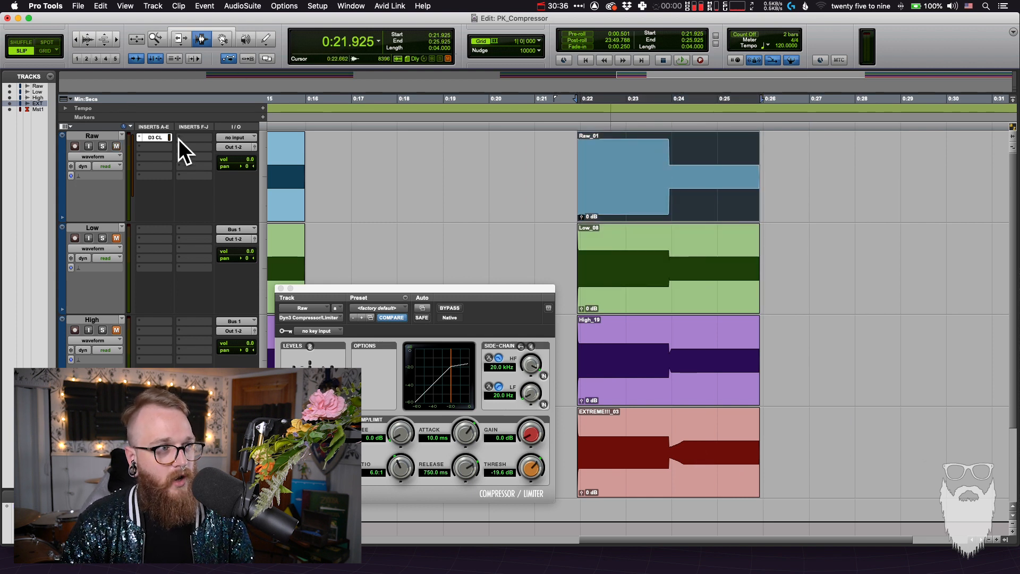
pyautogui.keyDown('ctrl'); pyautogui.keyDown('super'); pyautogui.click(160, 137); pyautogui.keyUp('super'); pyautogui.keyUp('ctrl')
pyautogui.press('space')
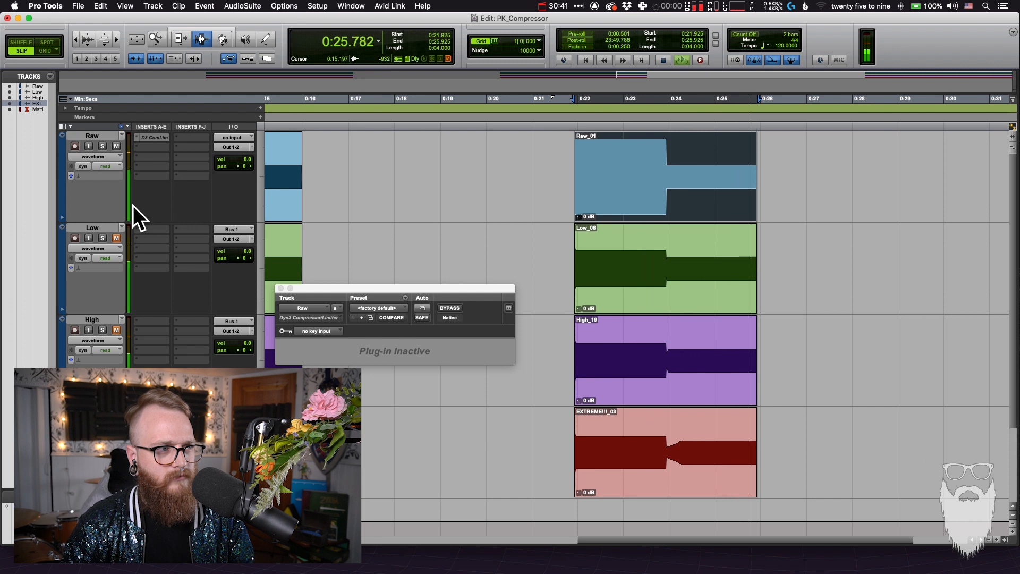
pyautogui.press('space')
# Mute the Raw track, unmute the Low track and play back the third Low clip
pyautogui.click(117, 238)
pyautogui.click(116, 147)
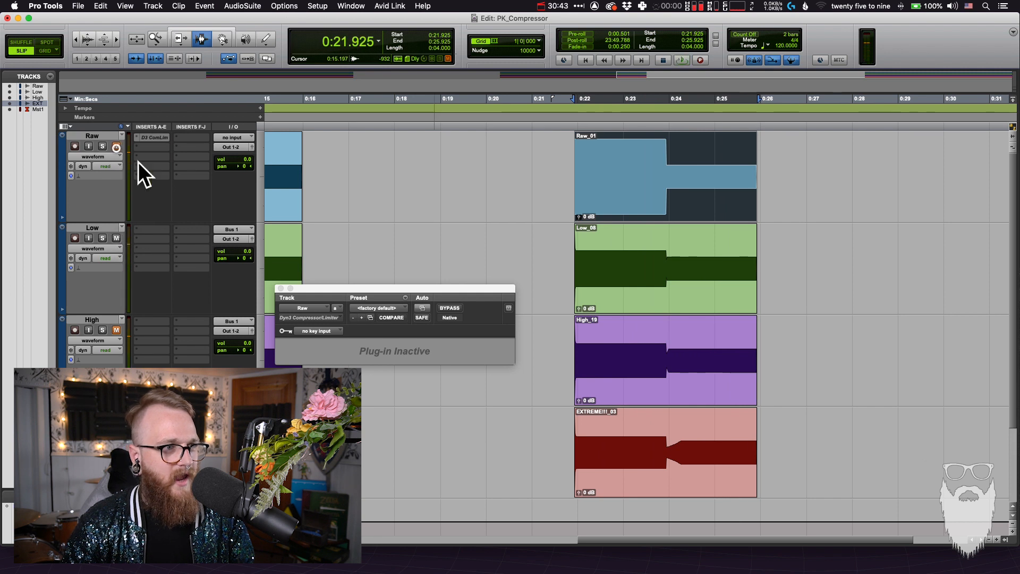
pyautogui.doubleClick(643, 268)
pyautogui.press('space')
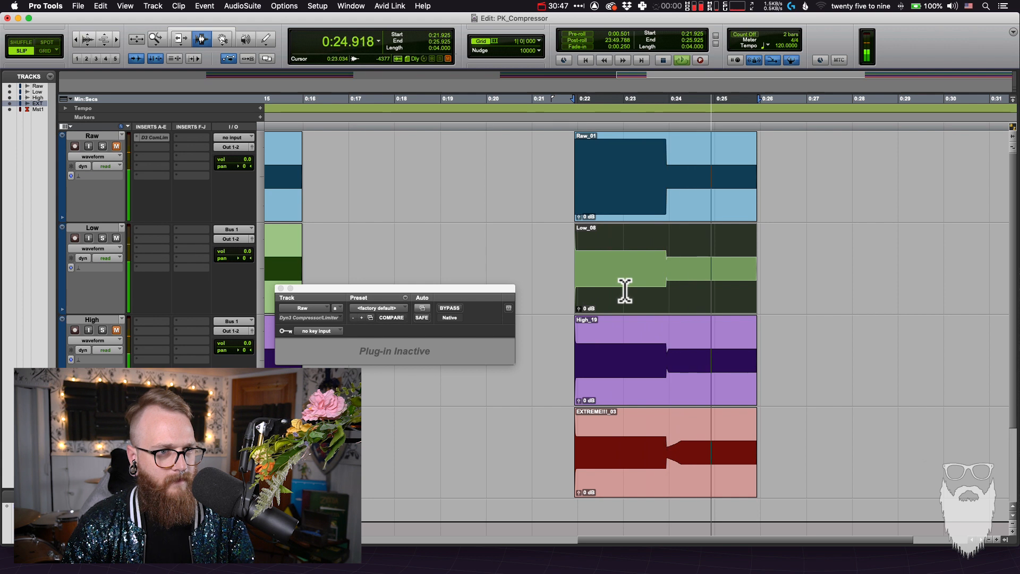
# Select the third High clip and play back its range
pyautogui.moveTo(610, 289); pyautogui.dragTo(616, 327)
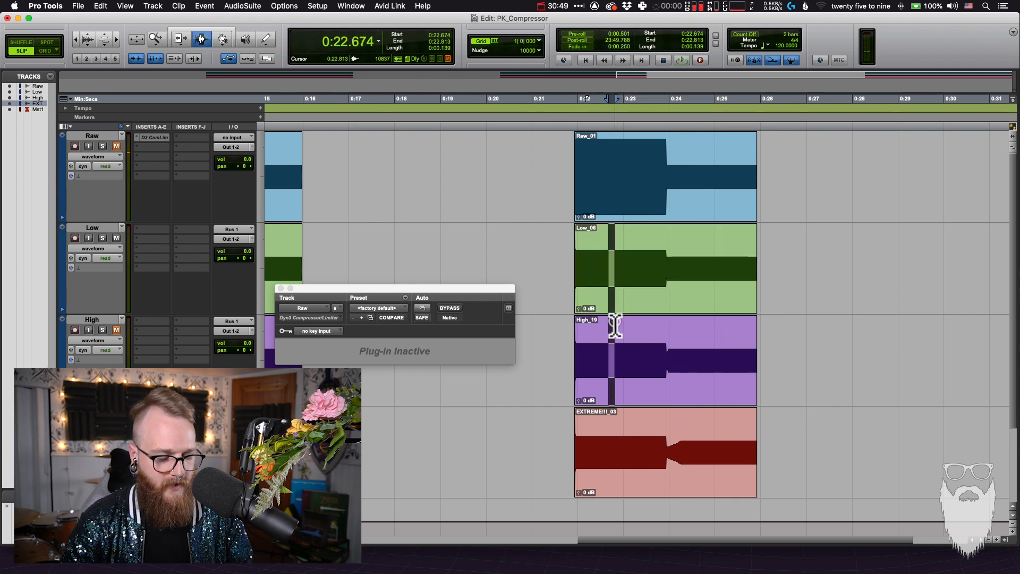
pyautogui.doubleClick(618, 357)
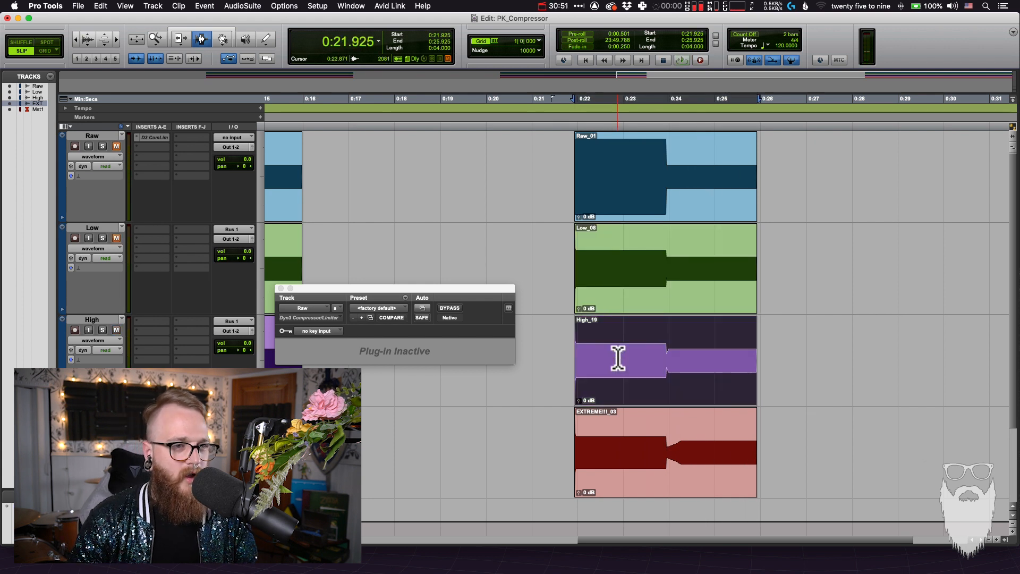
pyautogui.press('space')
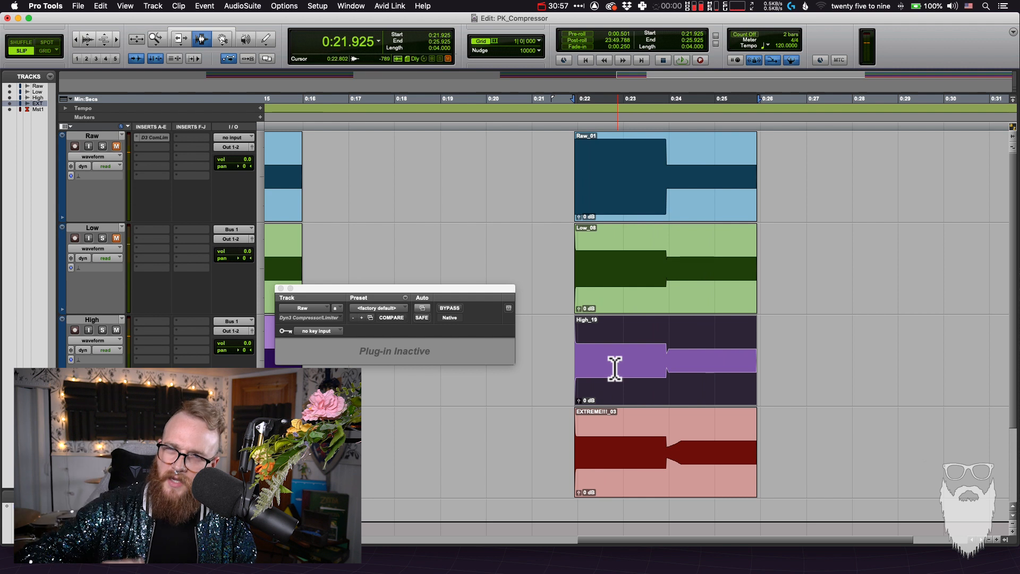
# Select the third EXTREME!!! clip, play back its range and stop playback
pyautogui.moveTo(655, 372); pyautogui.dragTo(659, 412)
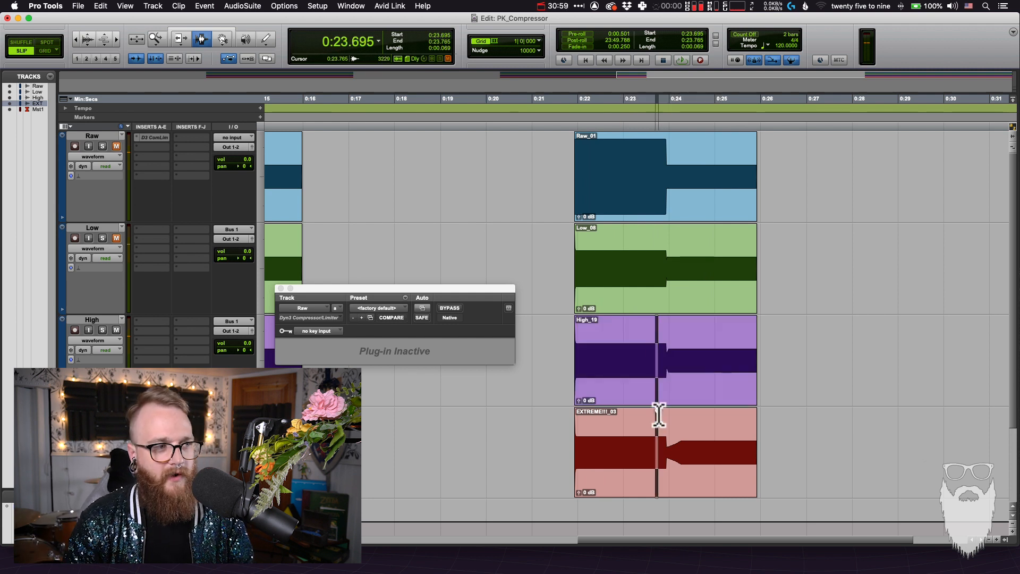
pyautogui.doubleClick(687, 470)
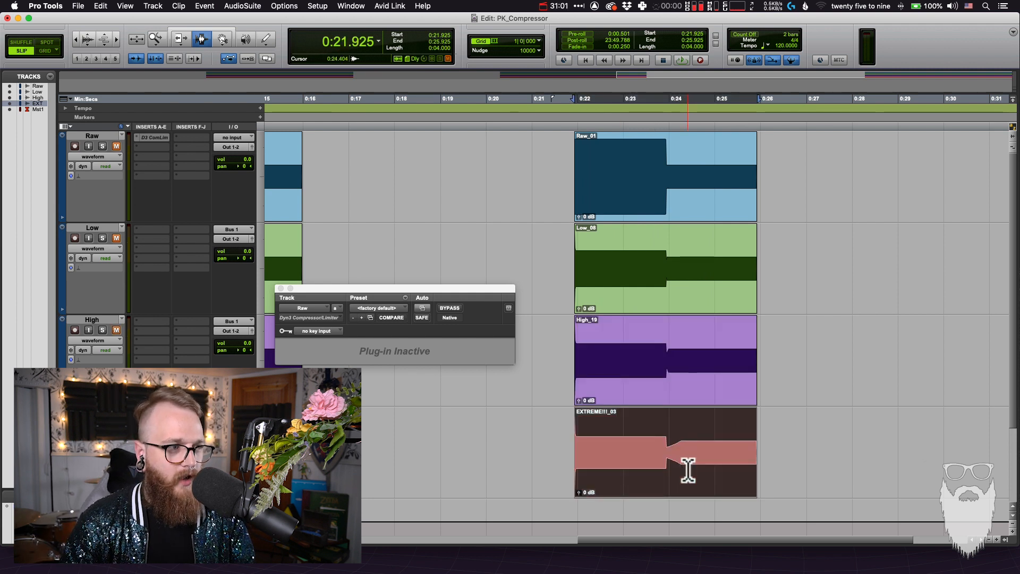
pyautogui.press('space')
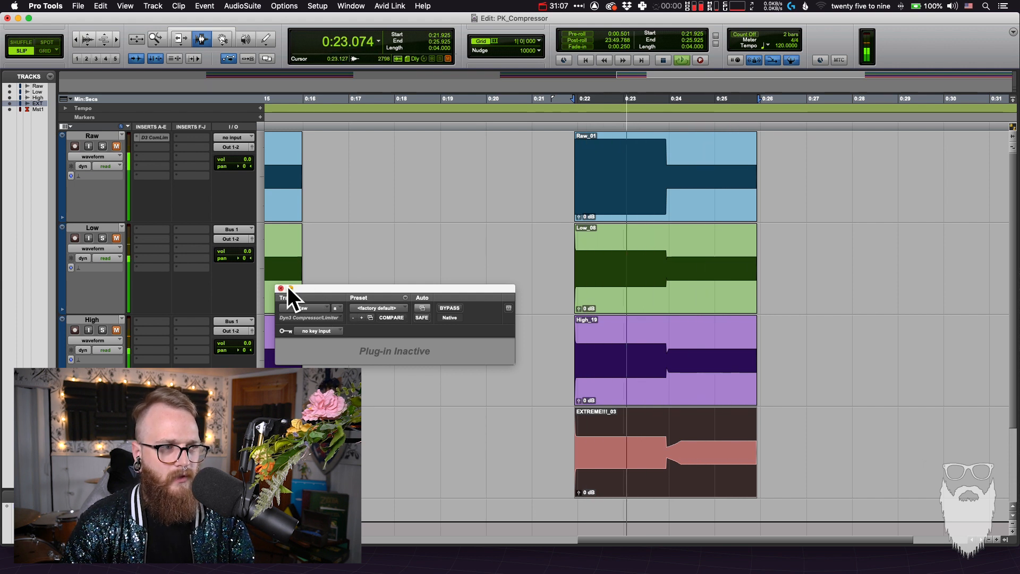
pyautogui.press('space')
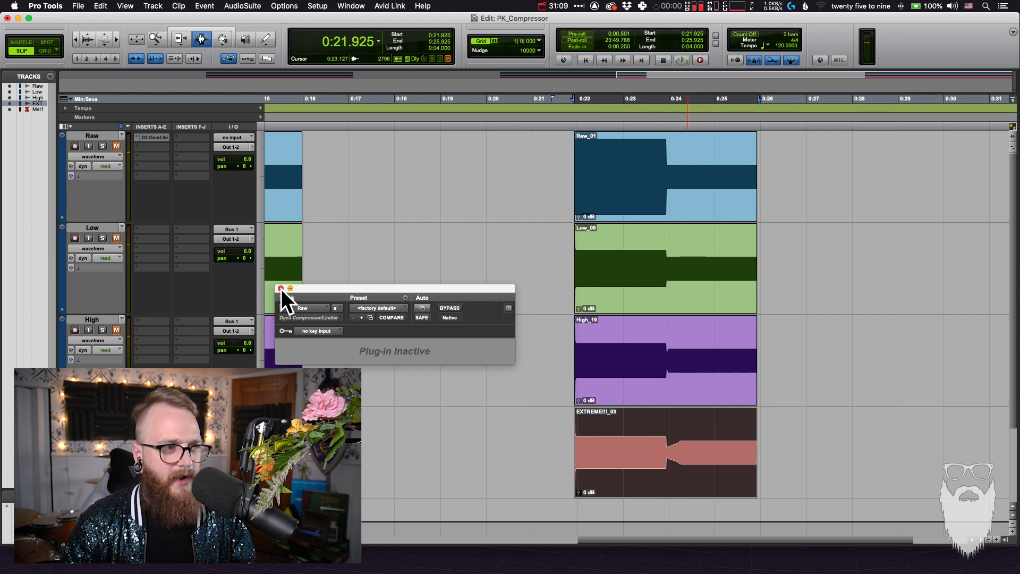
# Close the inactive compressor window, unmute the Raw track, and reactivate and reopen its compressor
pyautogui.click(281, 288)
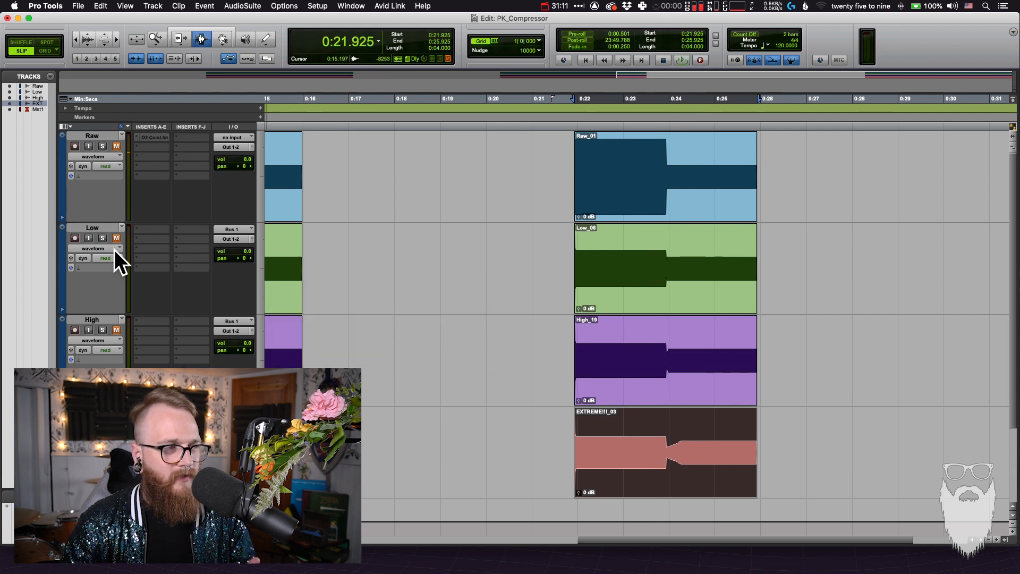
pyautogui.click(117, 147)
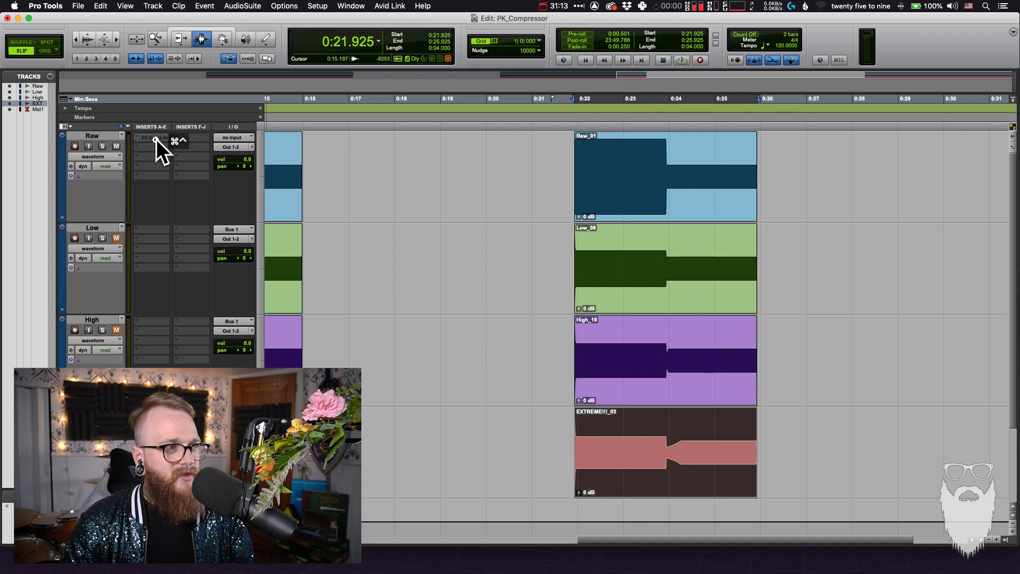
pyautogui.keyDown('ctrl'); pyautogui.keyDown('super'); pyautogui.click(156, 138); pyautogui.keyUp('super'); pyautogui.keyUp('ctrl')
pyautogui.click(157, 134)
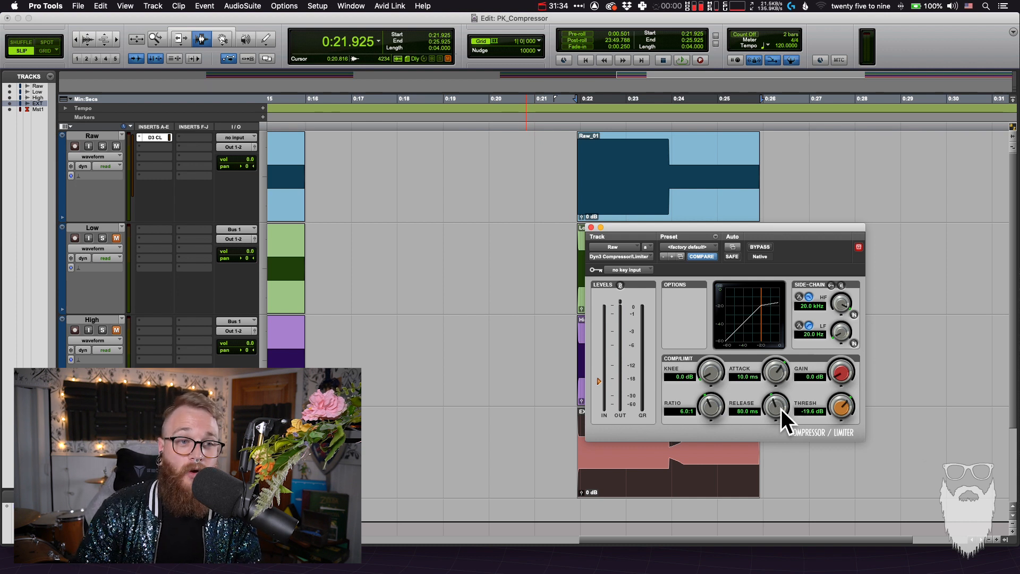
# Reset the compressor's ratio to its default and set it back to 6:1
pyautogui.keyDown('alt'); pyautogui.click(712, 407); pyautogui.keyUp('alt')
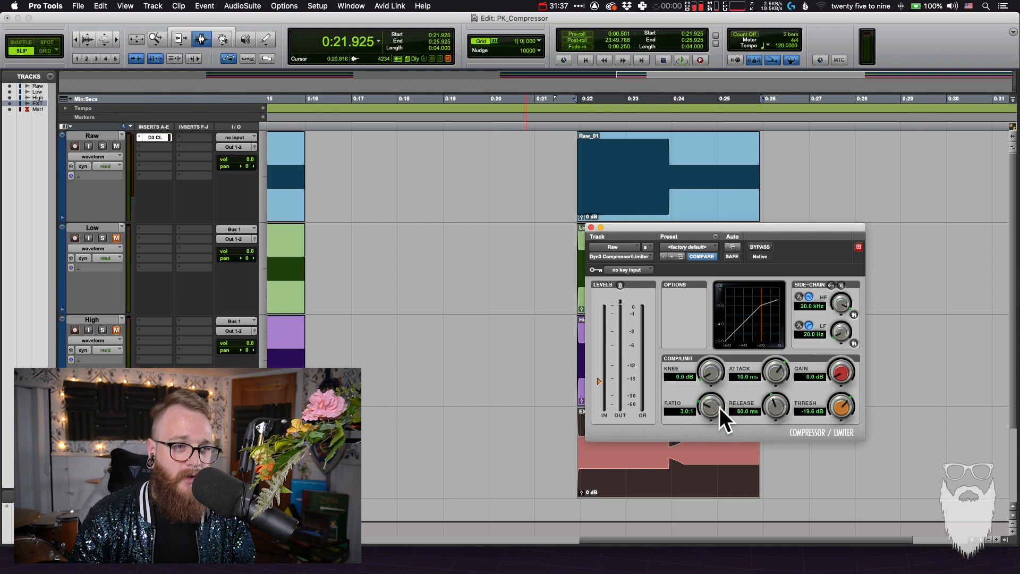
pyautogui.click(683, 412)
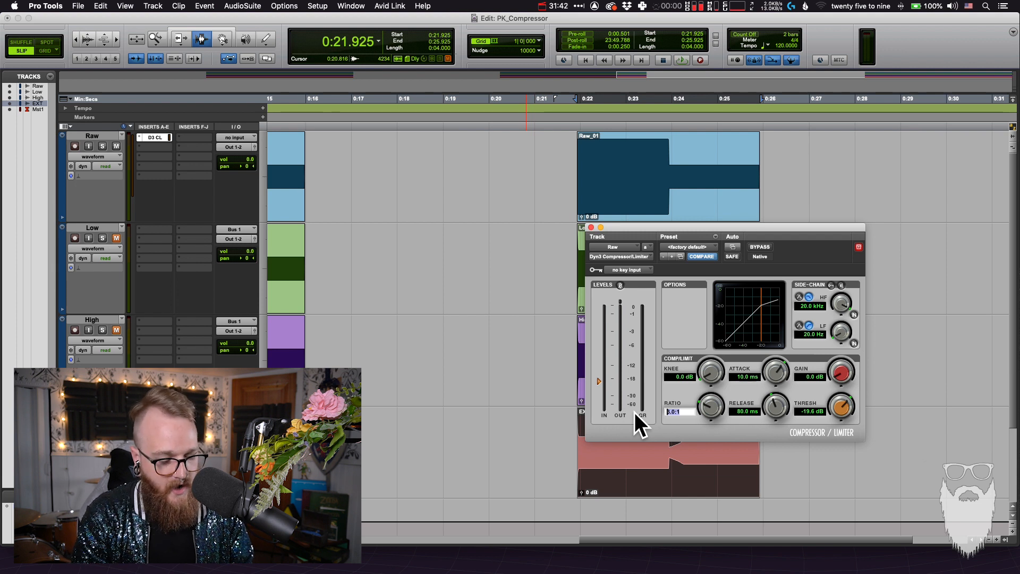
pyautogui.write('6')
pyautogui.press('Return')
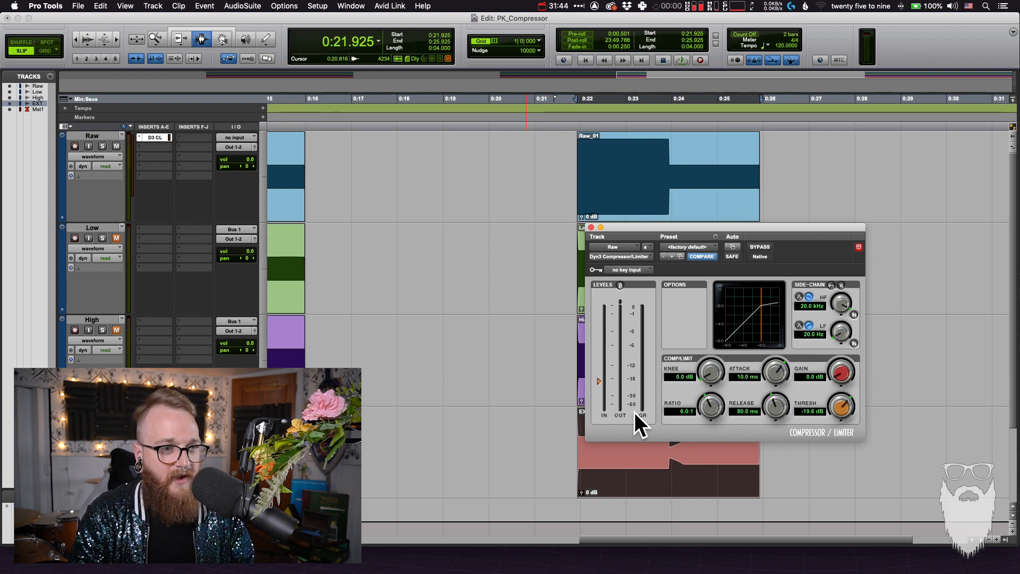
# Try raising the Raw track's volume and panning it 100 to the right, resetting both to 0
pyautogui.moveTo(239, 158); pyautogui.dragTo(241, 138)
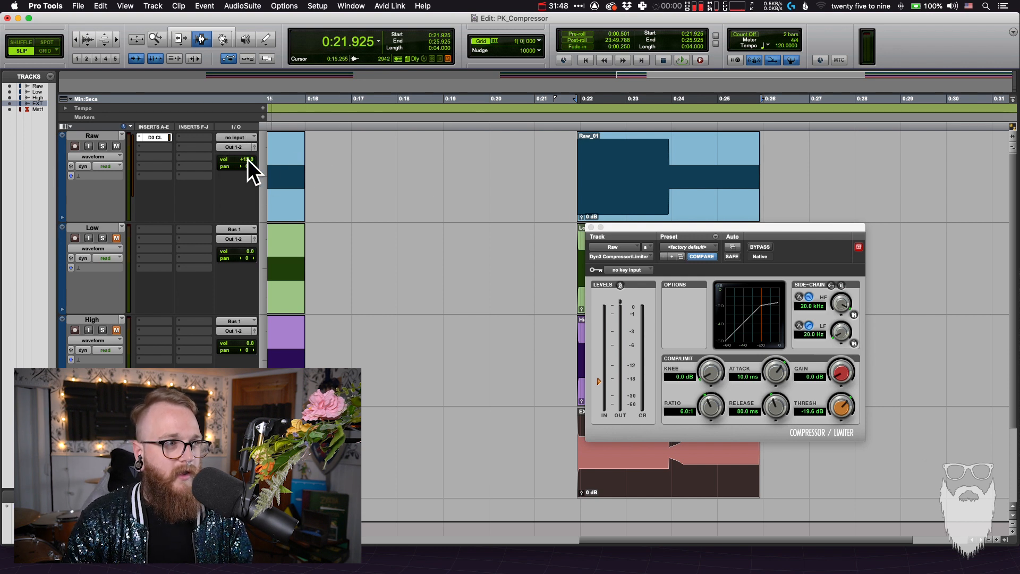
pyautogui.moveTo(244, 166); pyautogui.dragTo(405, 164)
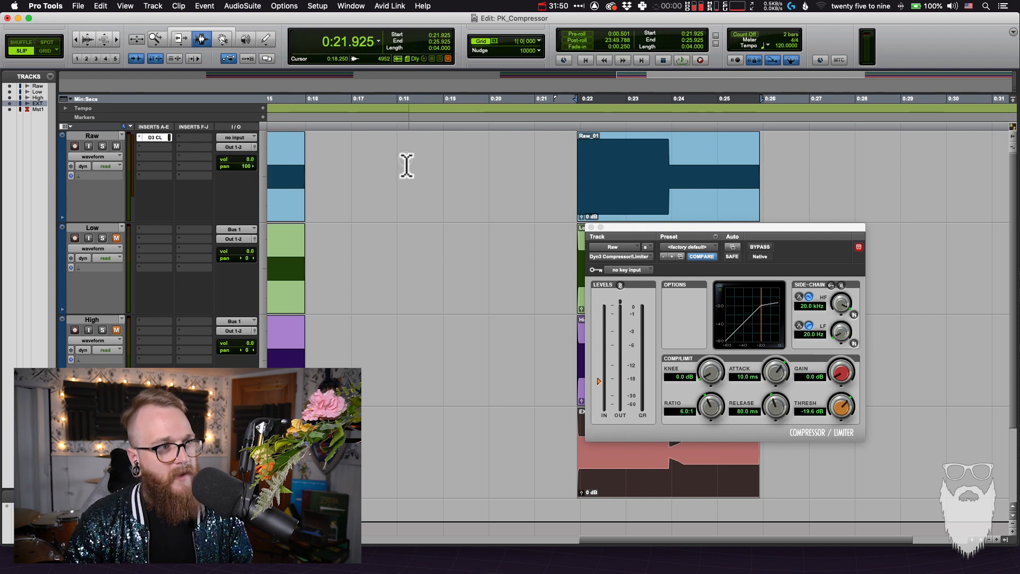
pyautogui.keyDown('alt'); pyautogui.click(244, 167); pyautogui.keyUp('alt')
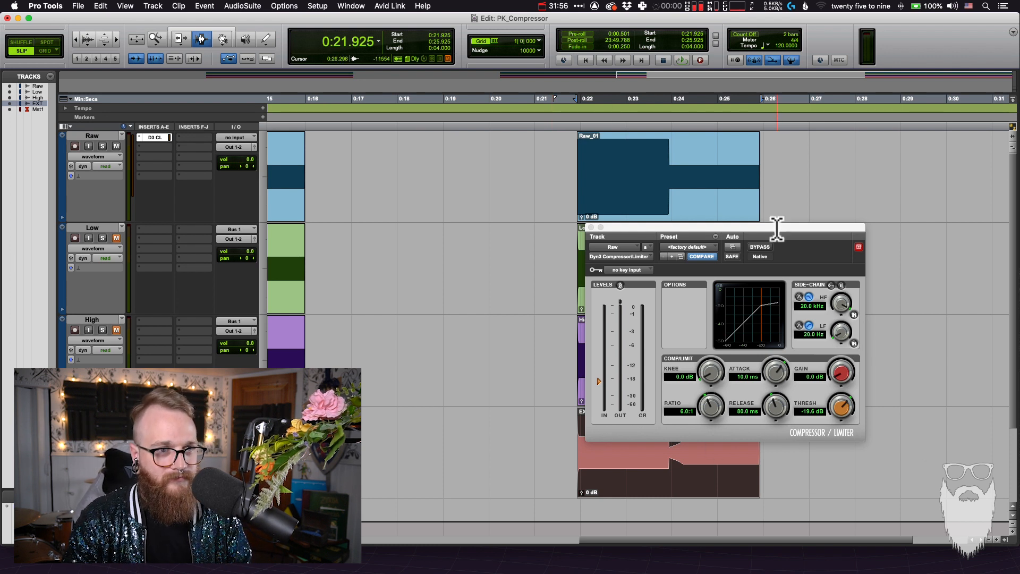
# Soften the compressor's knee to about 26 dB and return it to 0.0 dB
pyautogui.moveTo(769, 225); pyautogui.dragTo(564, 216)
pyautogui.press('super+bracketleft')
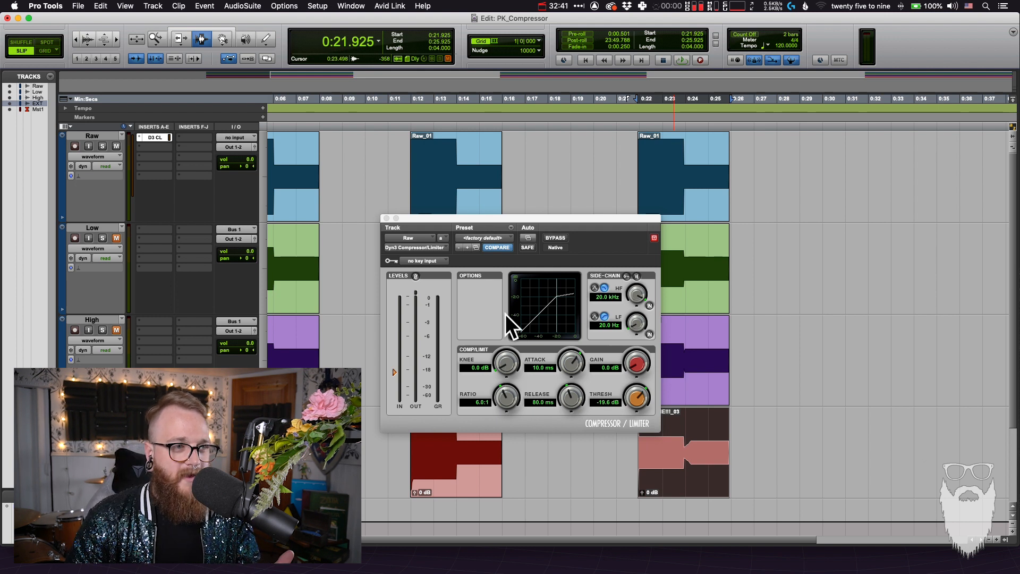
pyautogui.moveTo(541, 215); pyautogui.dragTo(498, 241)
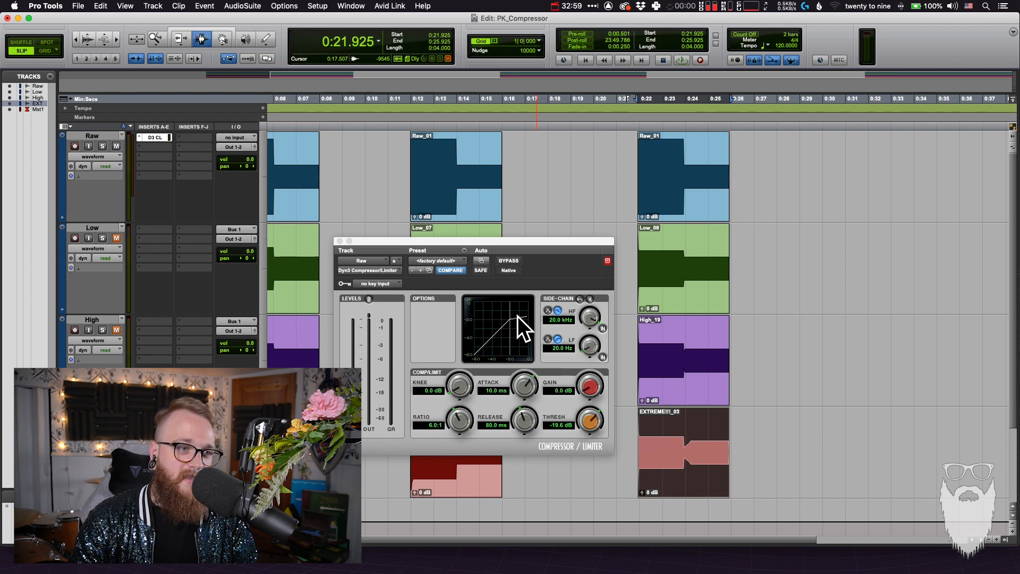
pyautogui.click(465, 387)
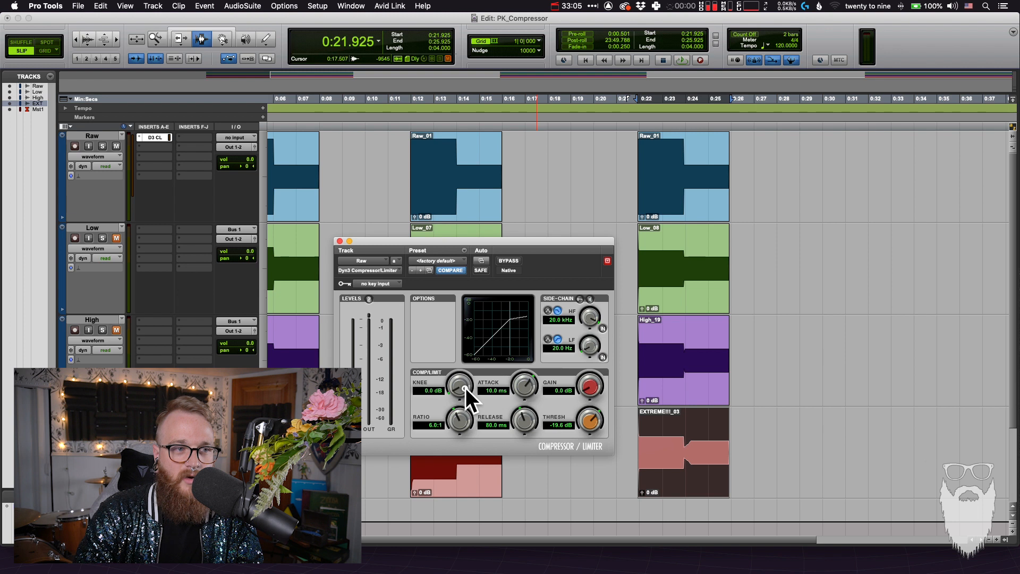
pyautogui.moveTo(466, 387); pyautogui.dragTo(456, 369)
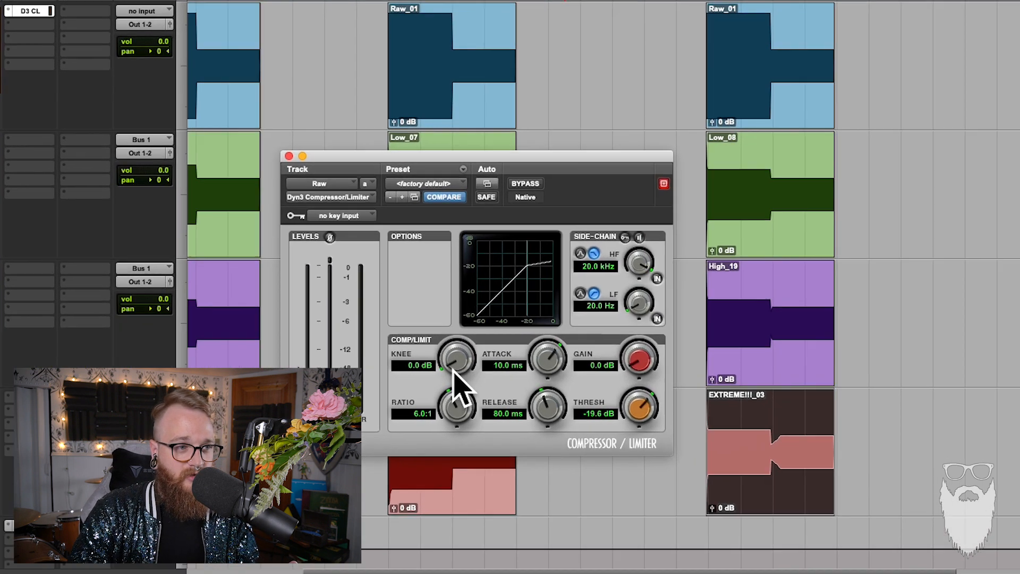
pyautogui.moveTo(445, 280); pyautogui.dragTo(456, 168)
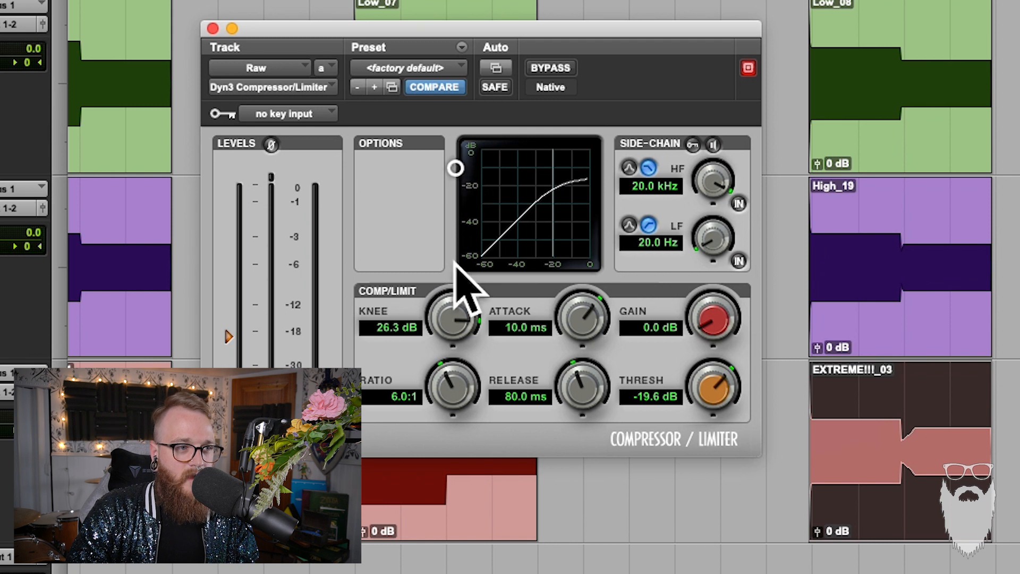
pyautogui.moveTo(459, 315); pyautogui.dragTo(441, 561)
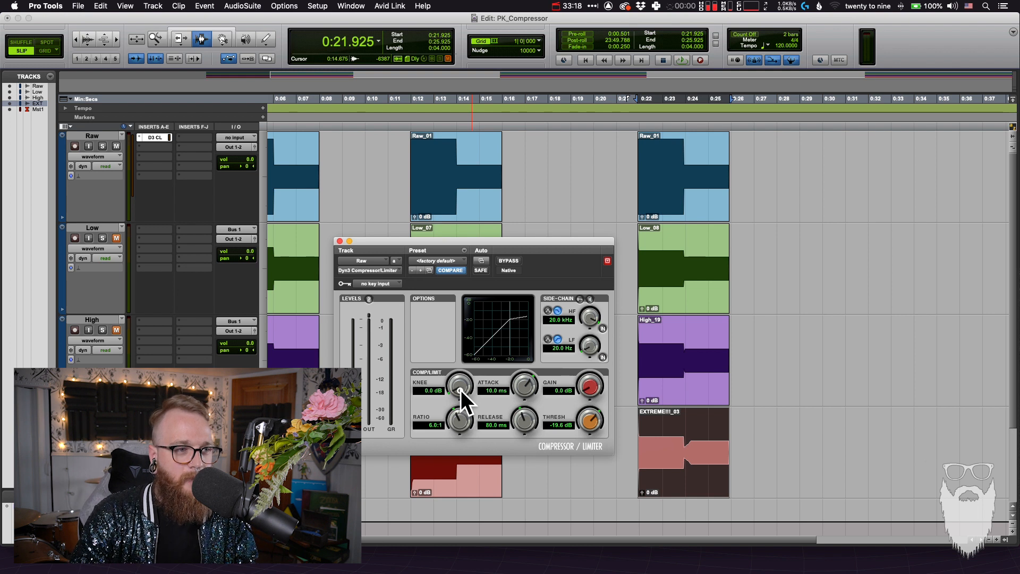
# Demonstrate the compressor's knee at 30.0 dB and at 22.7 dB, and bring it back to 0.0 dB
pyautogui.moveTo(461, 390); pyautogui.dragTo(467, 301)
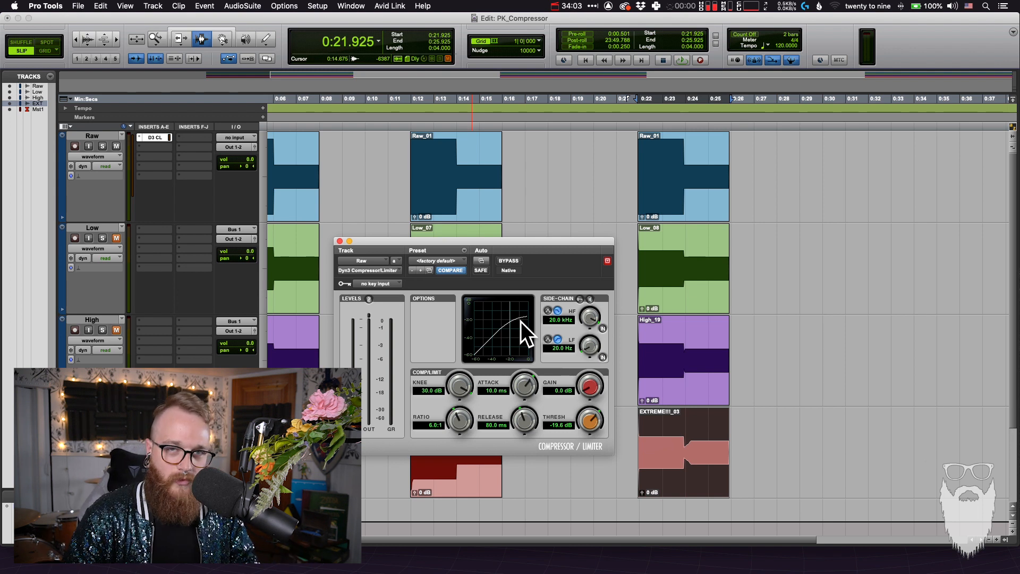
pyautogui.moveTo(466, 391); pyautogui.dragTo(470, 447)
pyautogui.moveTo(452, 378); pyautogui.dragTo(467, 363)
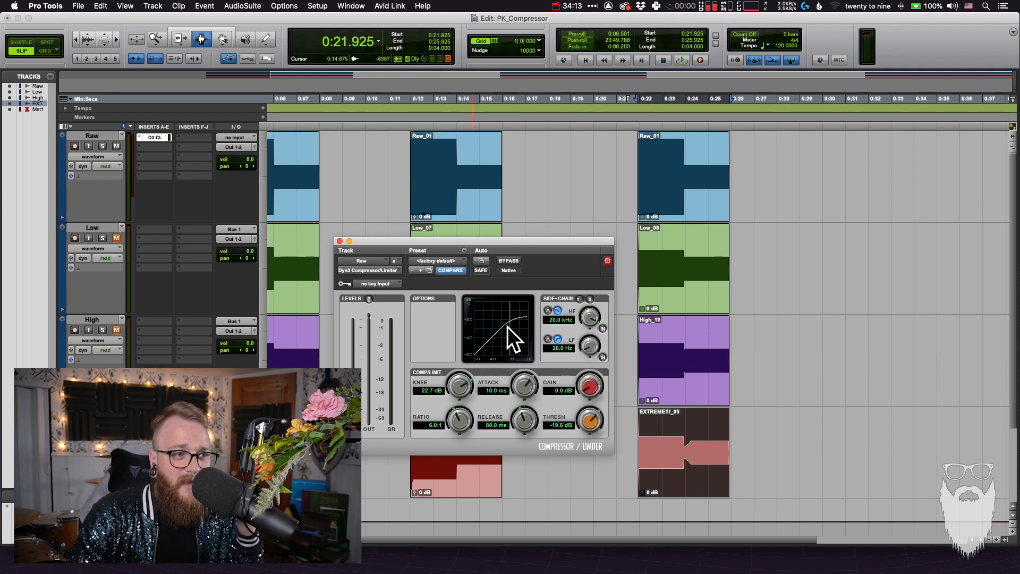
pyautogui.moveTo(461, 387); pyautogui.dragTo(446, 458)
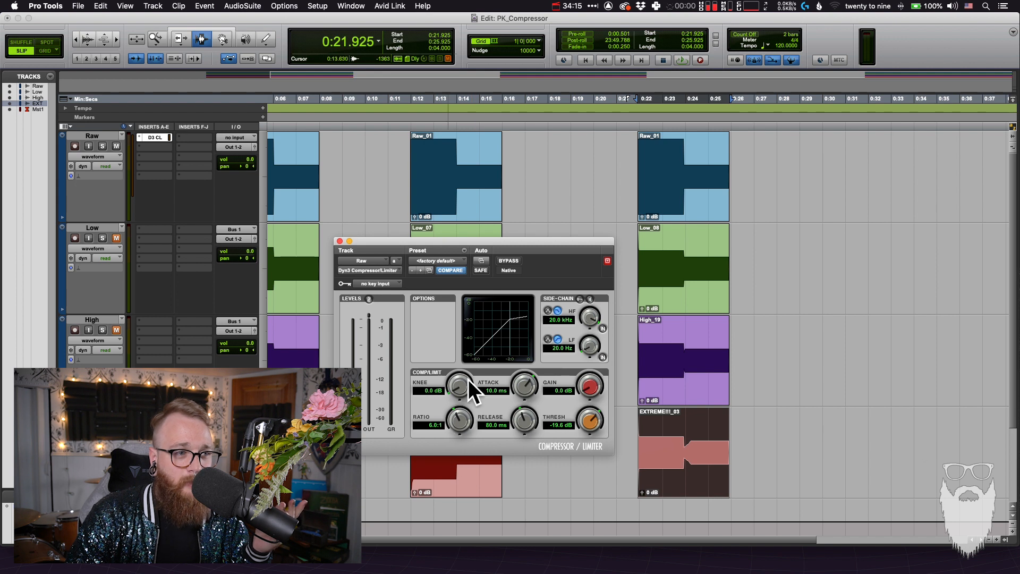
pyautogui.moveTo(461, 385); pyautogui.dragTo(437, 510)
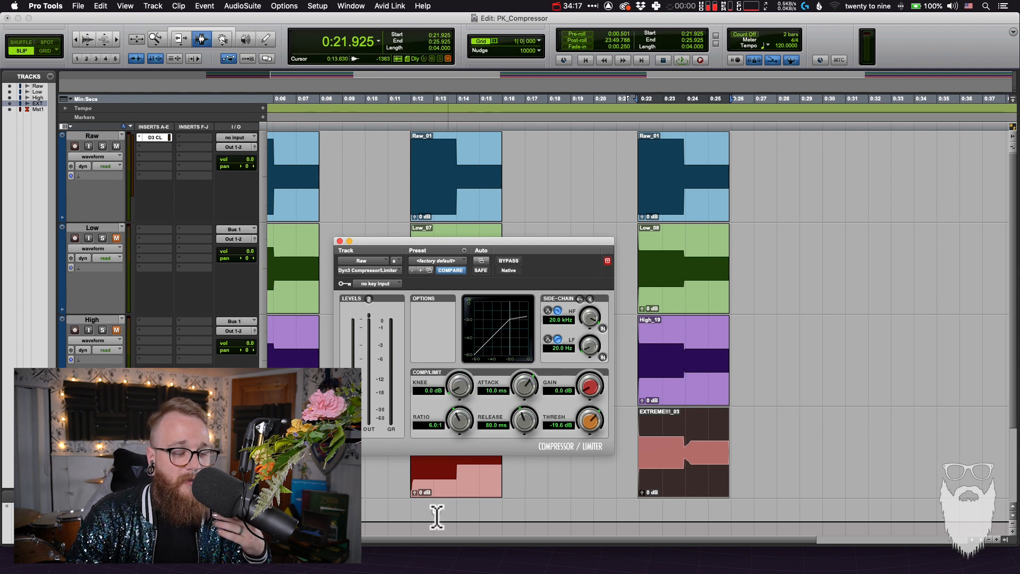
pyautogui.moveTo(528, 241); pyautogui.dragTo(559, 235)
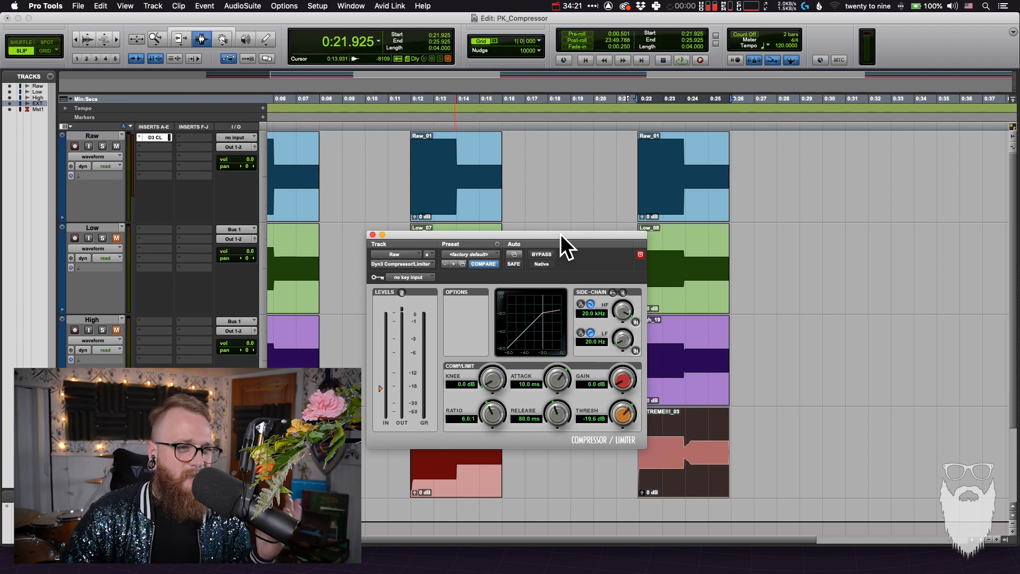
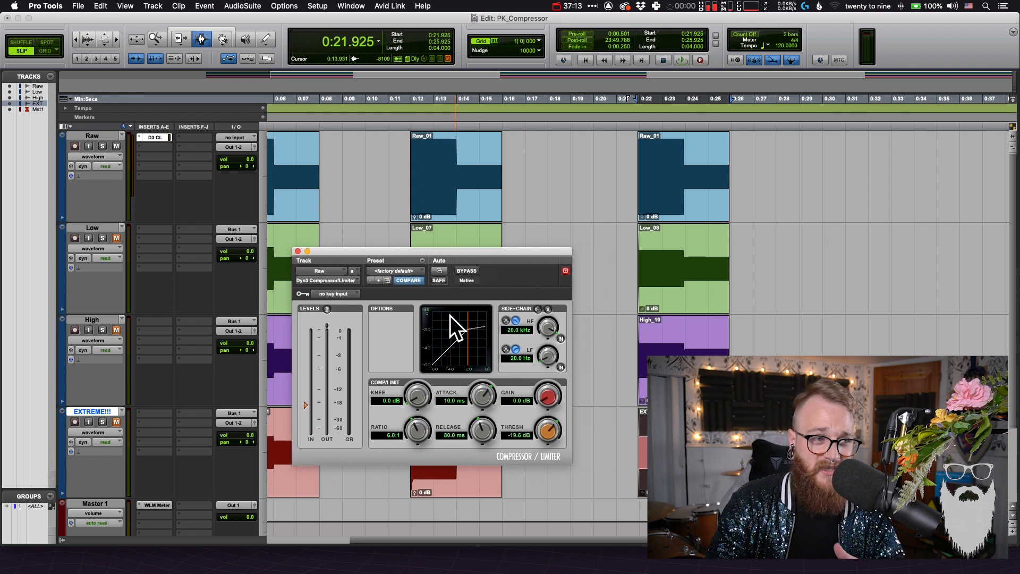
# Insert the API-2500 (mono) dynamics plug-in in the Raw track's second insert slot and switch its Analog setting off
pyautogui.click(163, 148)
pyautogui.moveTo(215, 147)
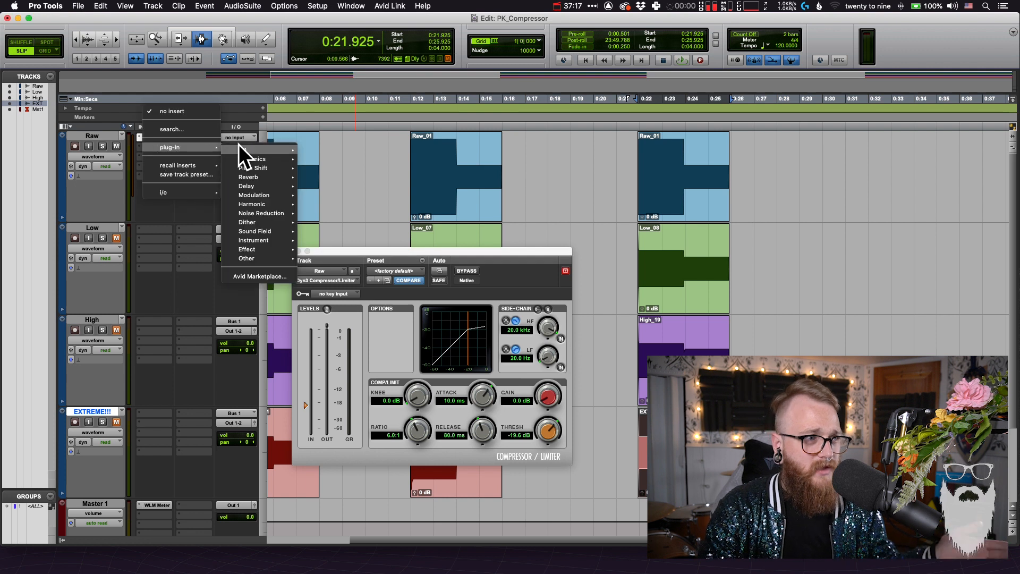
pyautogui.moveTo(261, 157)
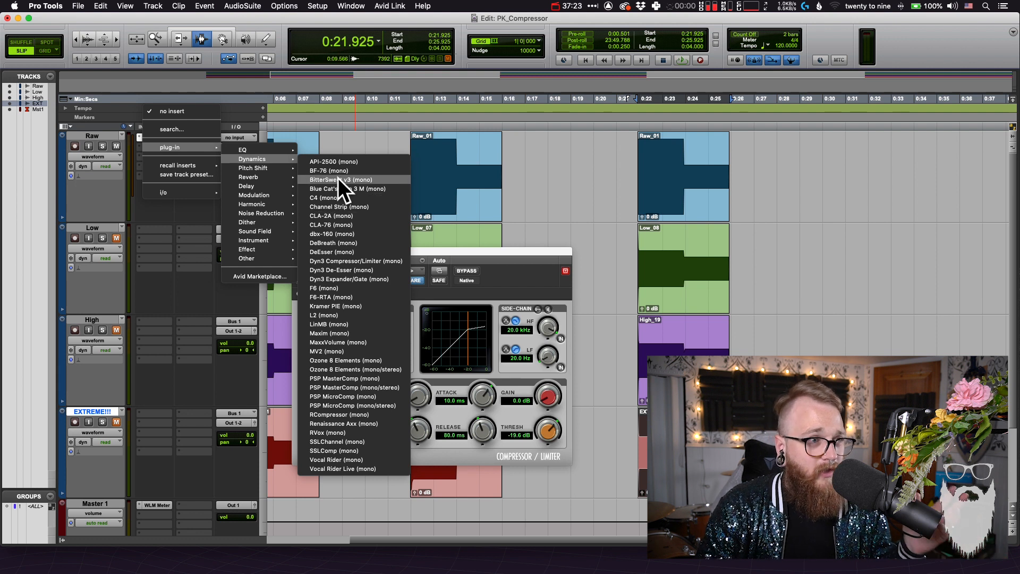
pyautogui.click(336, 161)
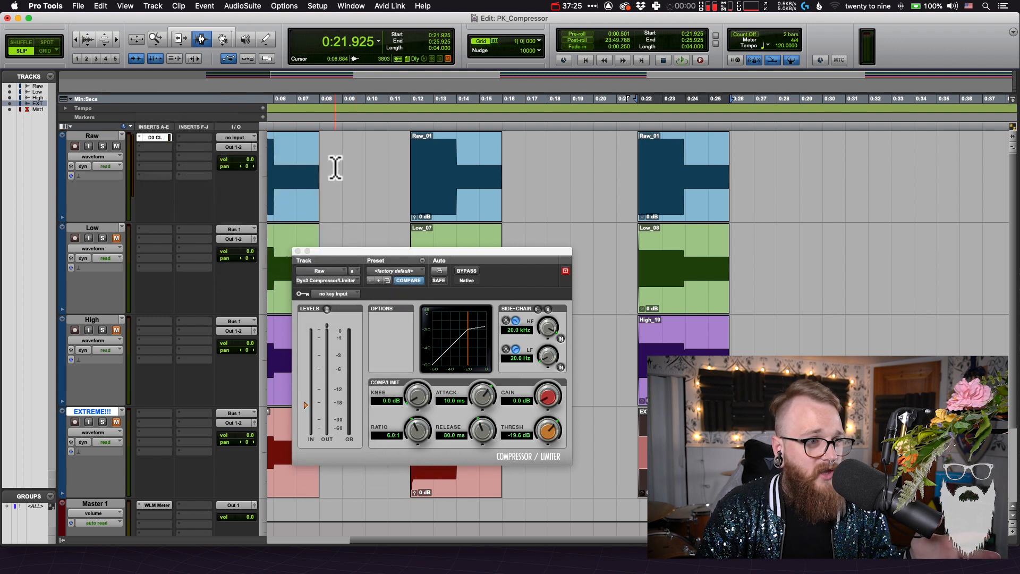
pyautogui.moveTo(518, 244); pyautogui.dragTo(653, 169)
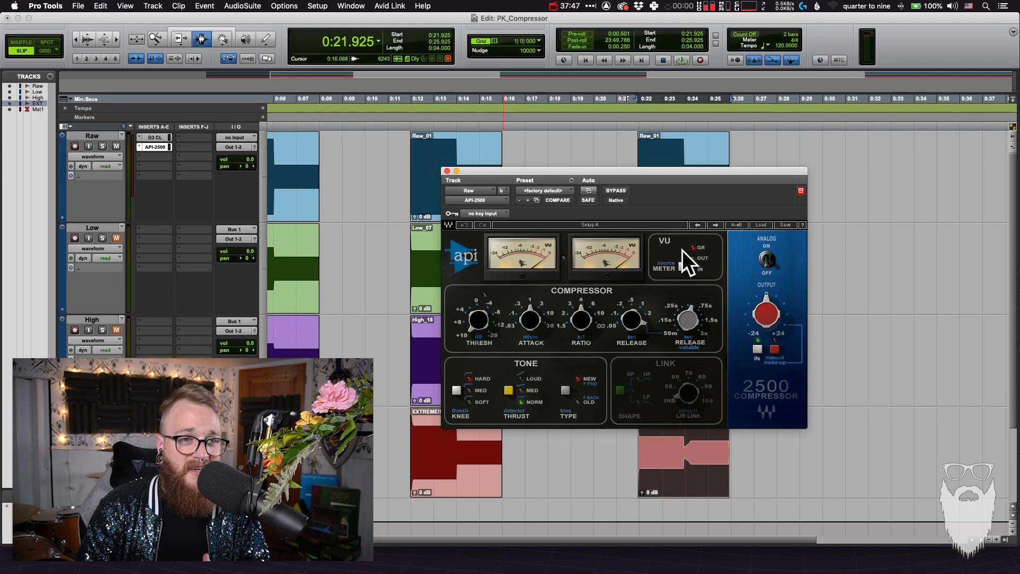
pyautogui.click(768, 259)
# Keep the API-2500 window open and place the Raw track's Dyn3 Compressor/Limiter window beside it
pyautogui.moveTo(724, 175); pyautogui.dragTo(836, 218)
pyautogui.click(915, 238)
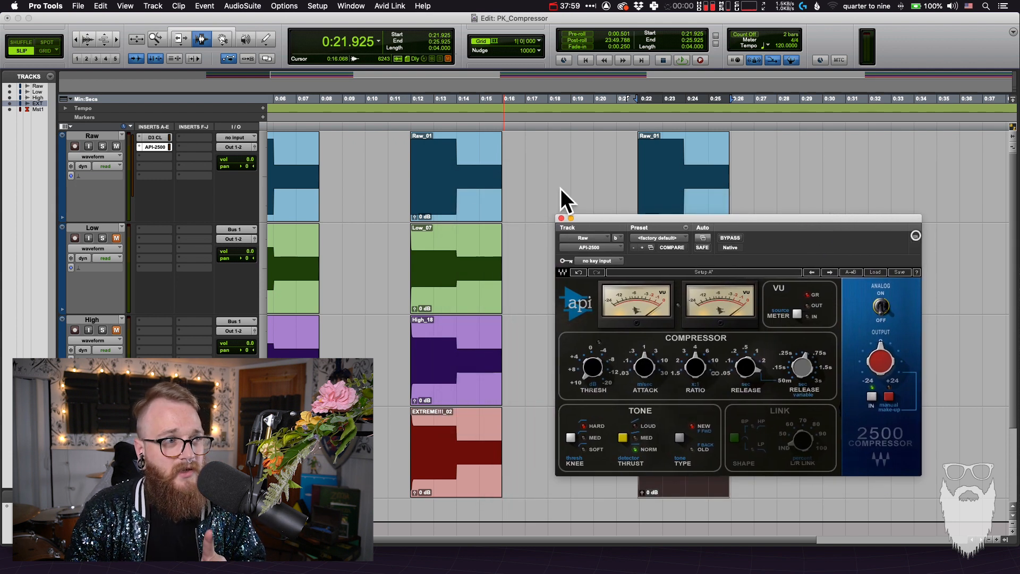
pyautogui.click(154, 138)
pyautogui.moveTo(695, 219); pyautogui.dragTo(415, 220)
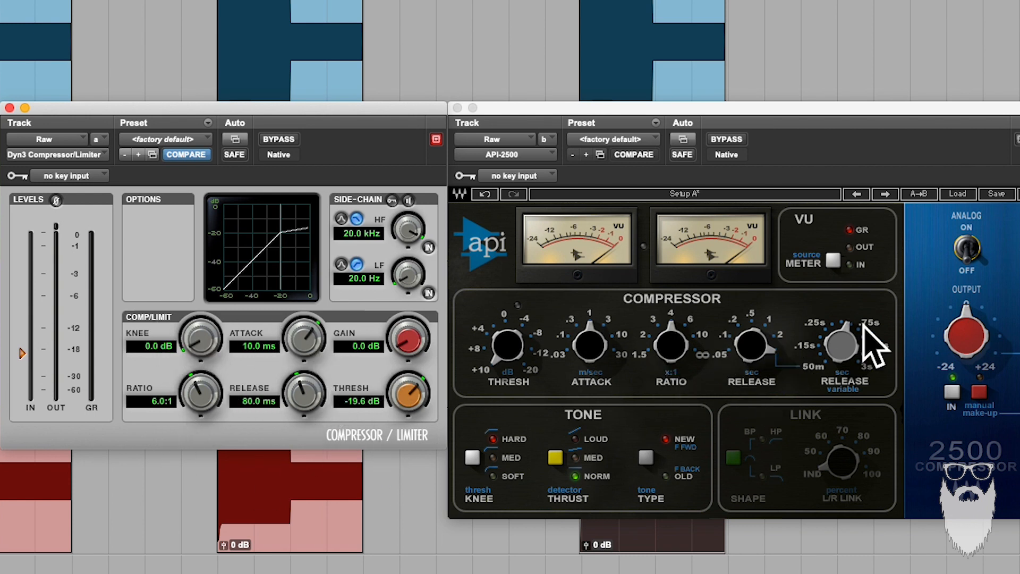
pyautogui.moveTo(838, 338)
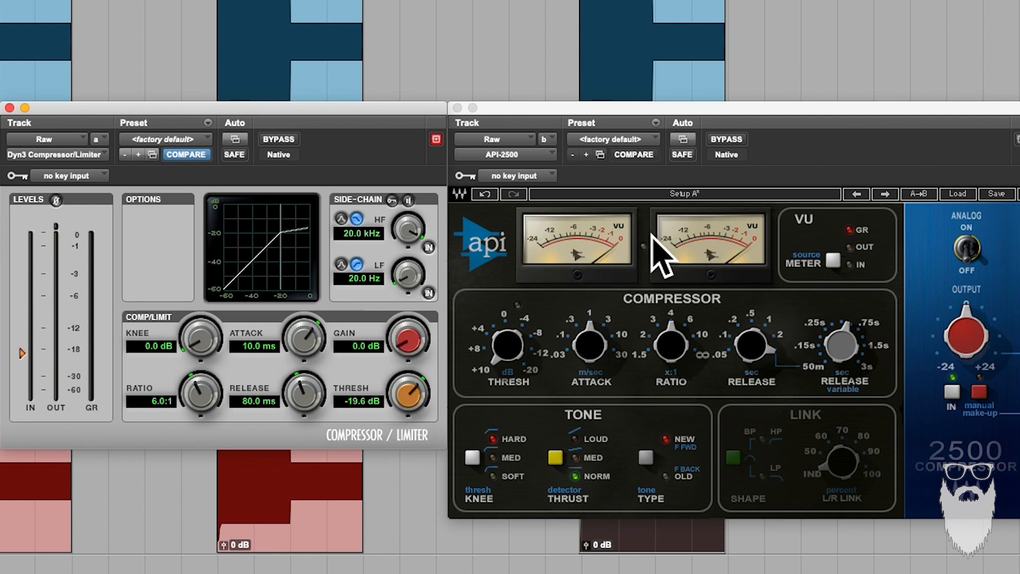
# Bypass the API-2500 and move its window clear of the clips and the Dyn3 Compressor/Limiter
pyautogui.click(545, 246)
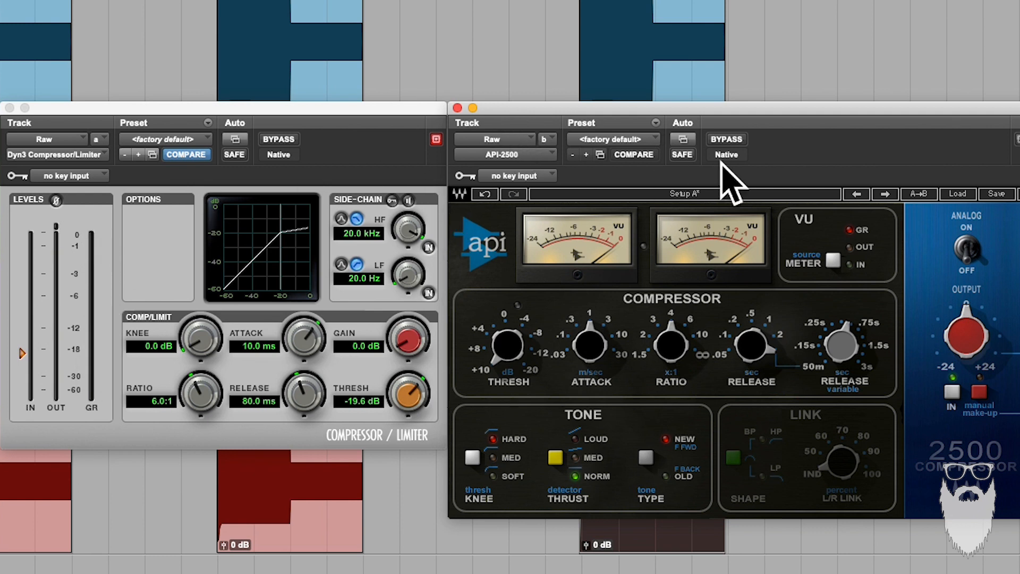
pyautogui.click(726, 139)
pyautogui.moveTo(715, 111); pyautogui.dragTo(814, 328)
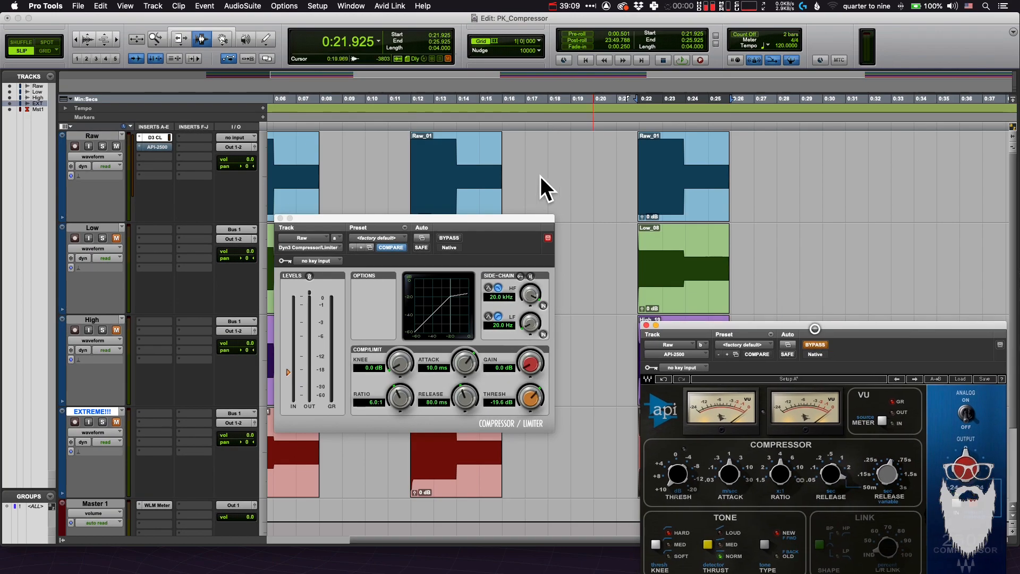
# Select the first Raw_01 clip at 4 seconds and play it through the Dyn3 Compressor/Limiter
pyautogui.hscroll(-5, 537, 172)
pyautogui.doubleClick(419, 168)
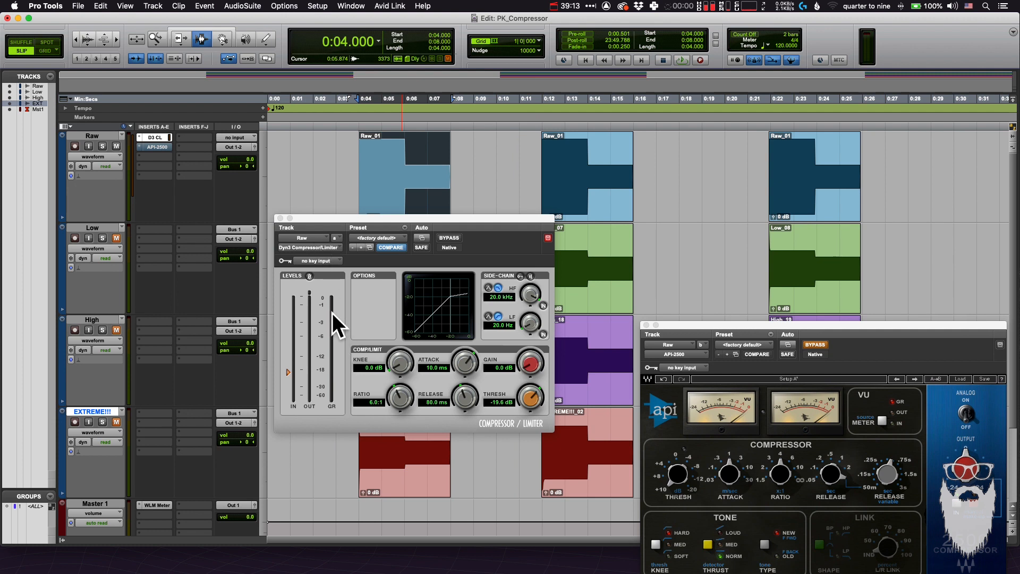
pyautogui.press('space')
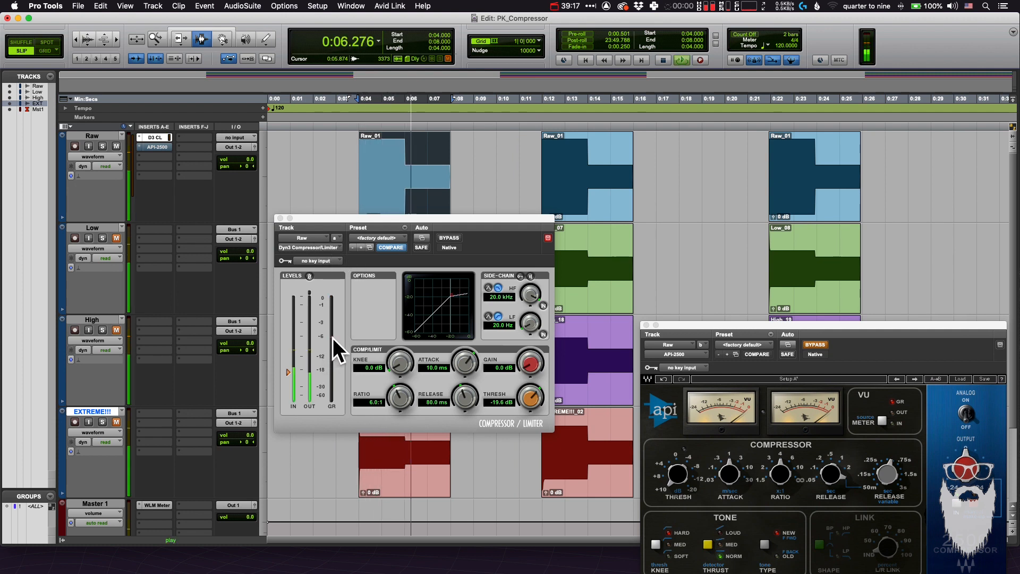
pyautogui.press('space')
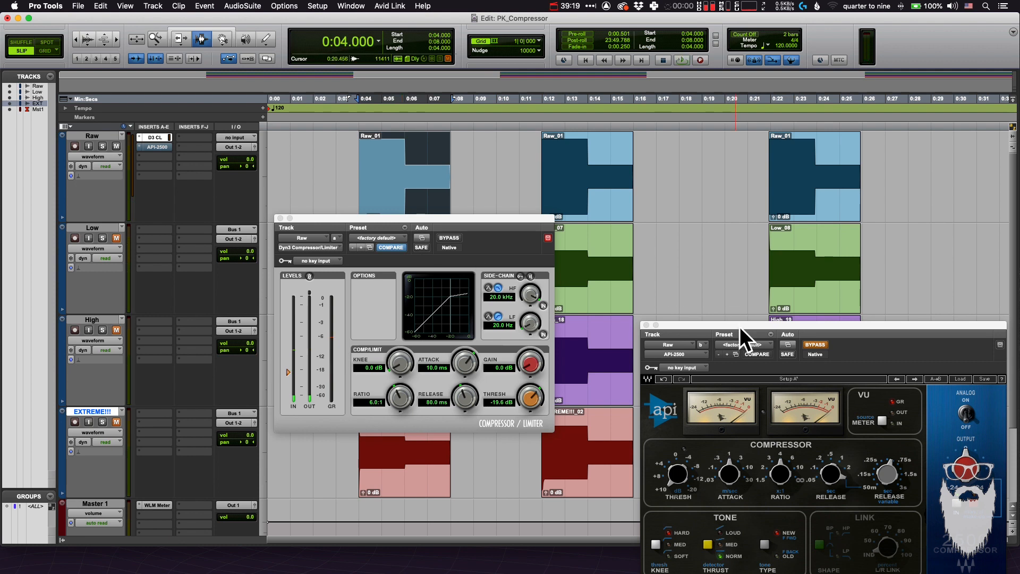
# Adjust the API-2500's threshold and set its attack to 10 ms to match the Dyn3 Compressor/Limiter
pyautogui.moveTo(739, 326); pyautogui.dragTo(703, 267)
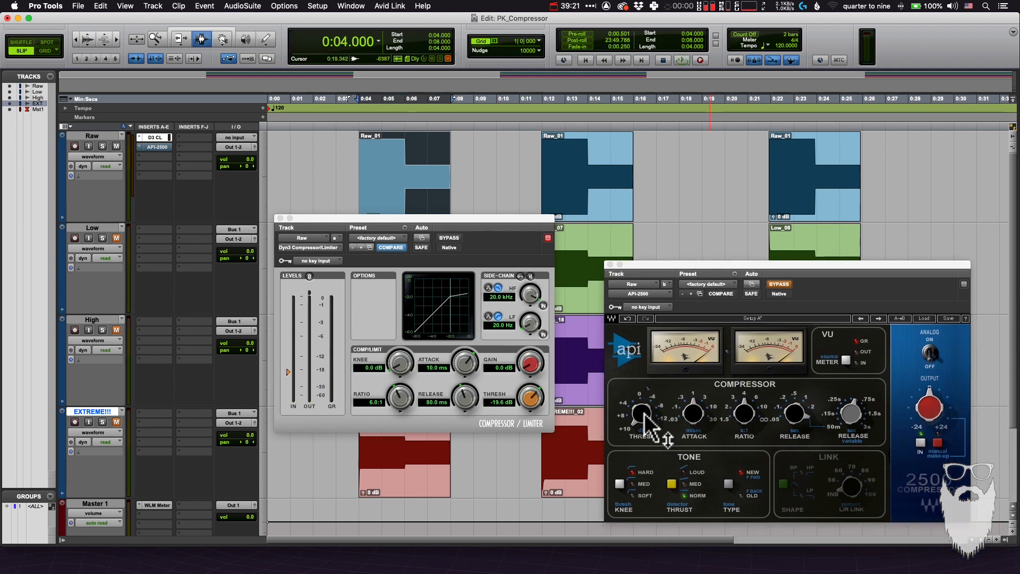
pyautogui.moveTo(644, 417); pyautogui.dragTo(661, 281)
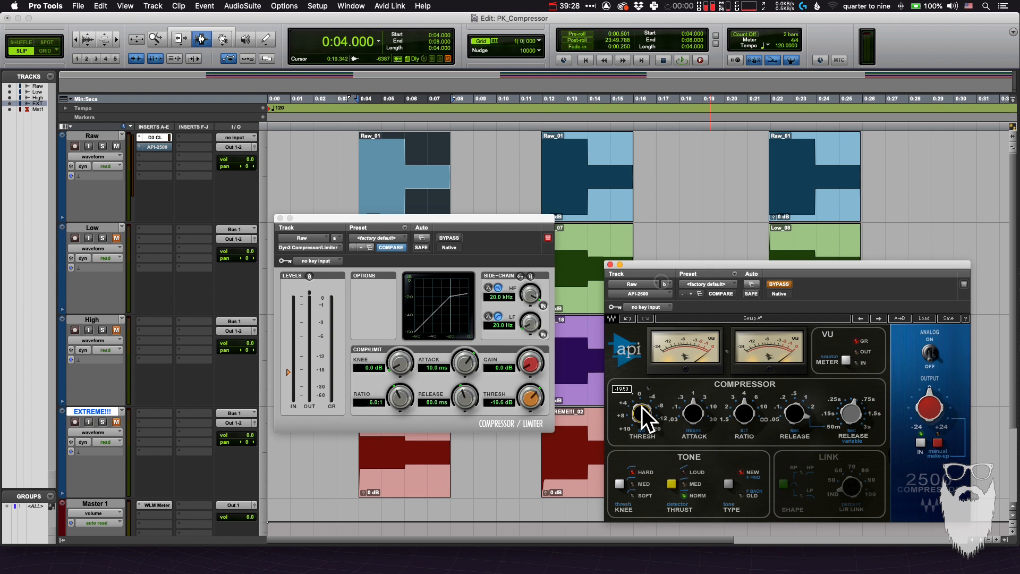
pyautogui.click(693, 415)
pyautogui.moveTo(693, 415); pyautogui.dragTo(698, 419)
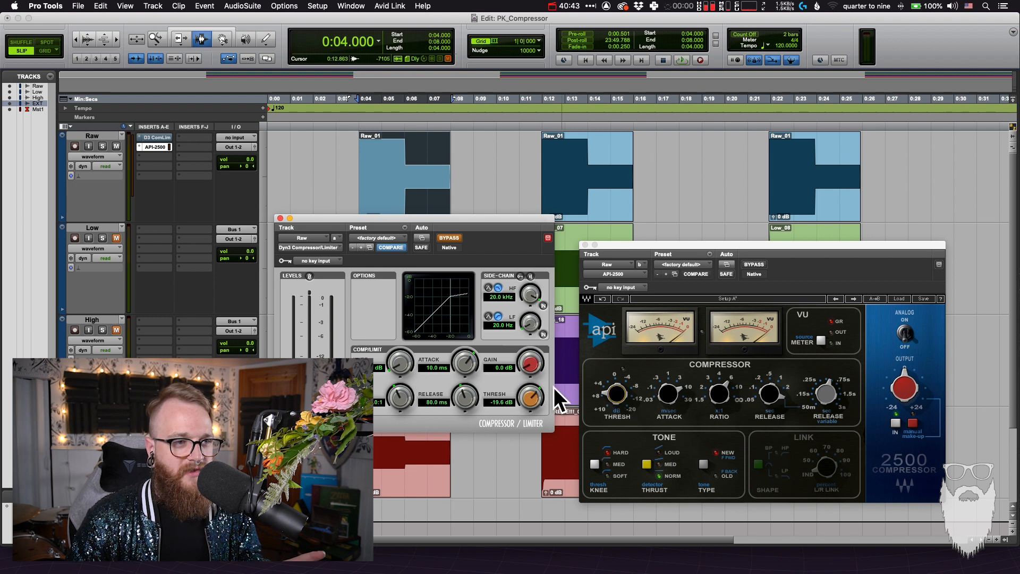
# Play the first Raw_01 clip with the Dyn3 compressor bypassed, and audition a selection from its quieter second half
pyautogui.moveTo(612, 402)
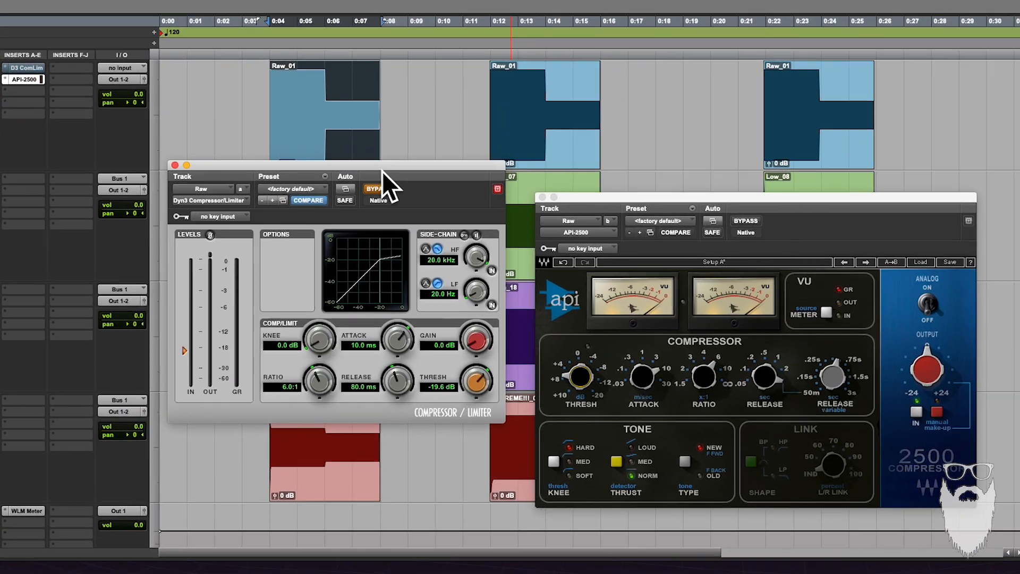
pyautogui.moveTo(452, 220); pyautogui.dragTo(438, 223)
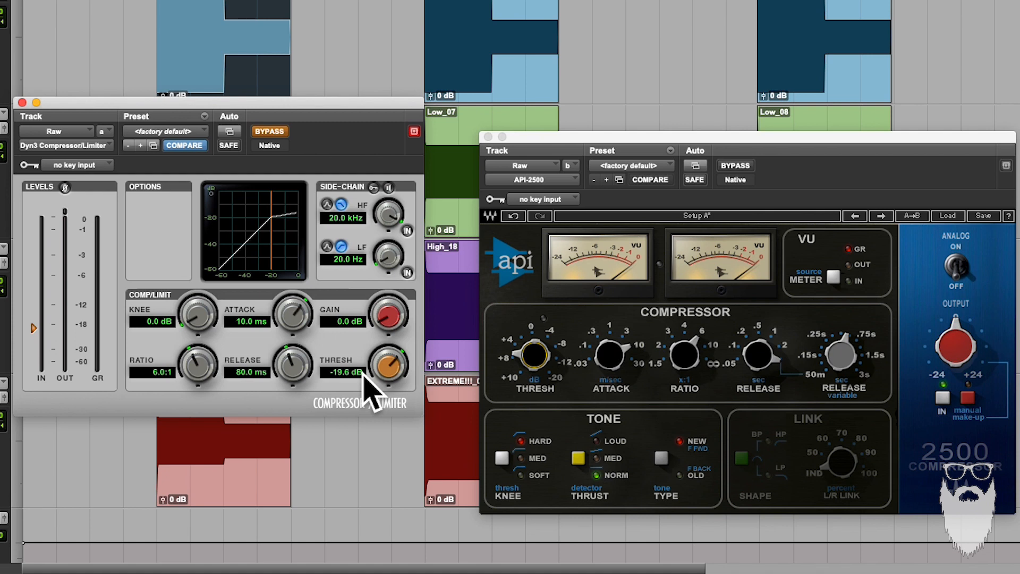
pyautogui.press('space')
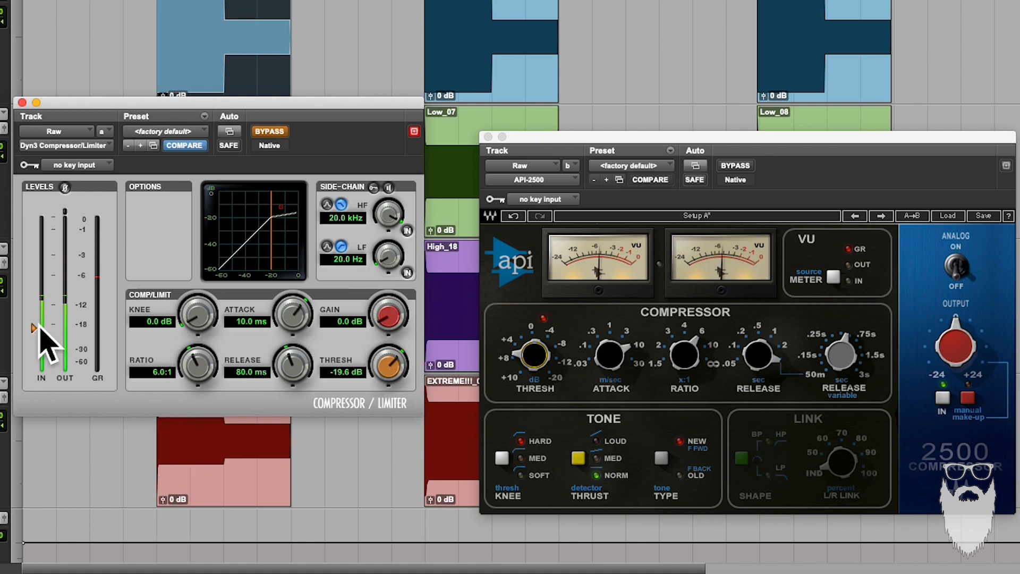
pyautogui.moveTo(230, 61); pyautogui.dragTo(280, 43)
pyautogui.press('space')
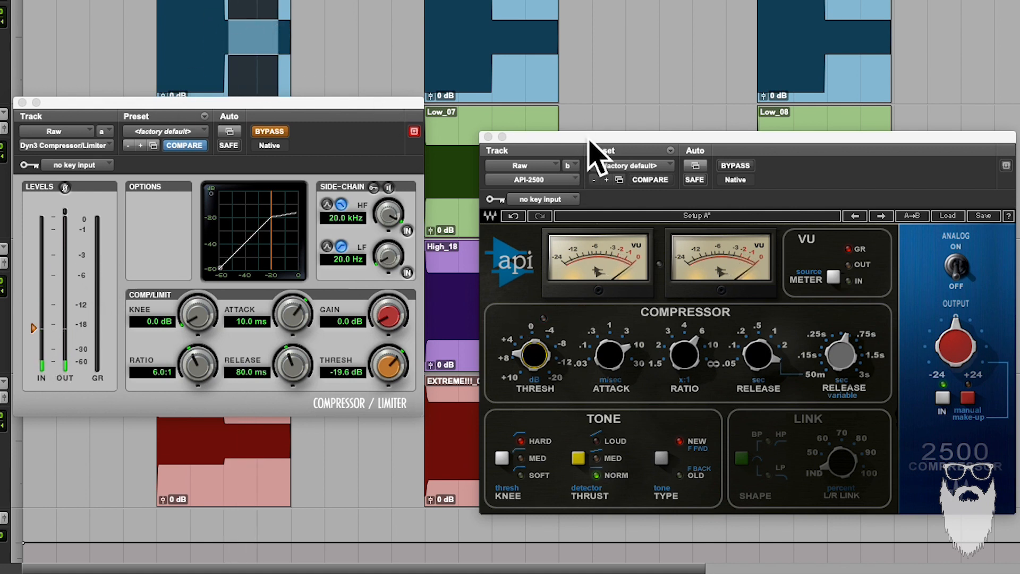
# Fine-tune the API-2500's threshold against the quieter part of the test tone
pyautogui.moveTo(589, 141); pyautogui.dragTo(579, 132)
pyautogui.moveTo(526, 372); pyautogui.dragTo(525, 356)
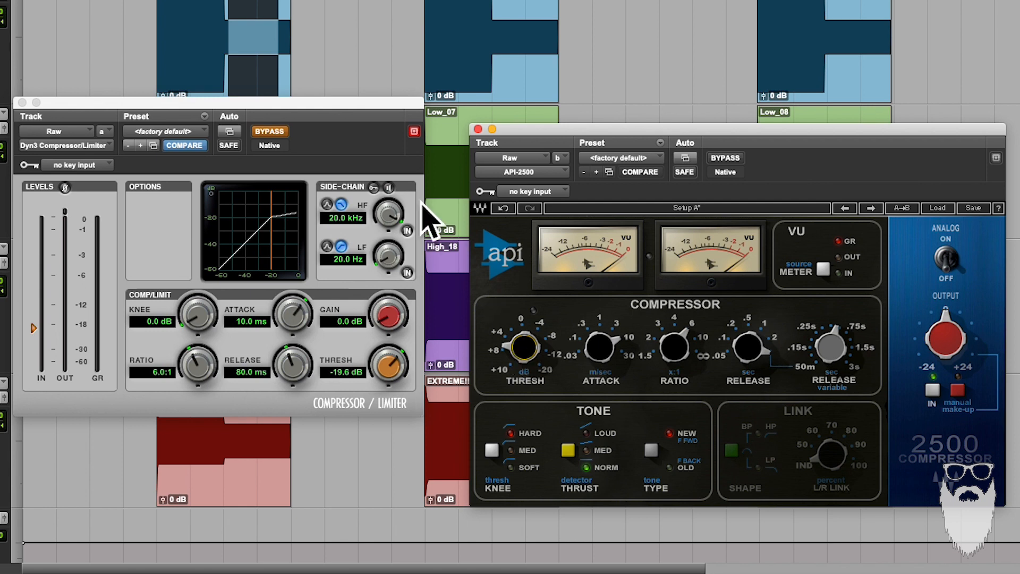
# Re-enable the Dyn3 Compressor/Limiter, bypass the API-2500 and align the two plug-in windows side by side
pyautogui.click(270, 131)
pyautogui.click(725, 158)
pyautogui.moveTo(708, 130); pyautogui.dragTo(664, 105)
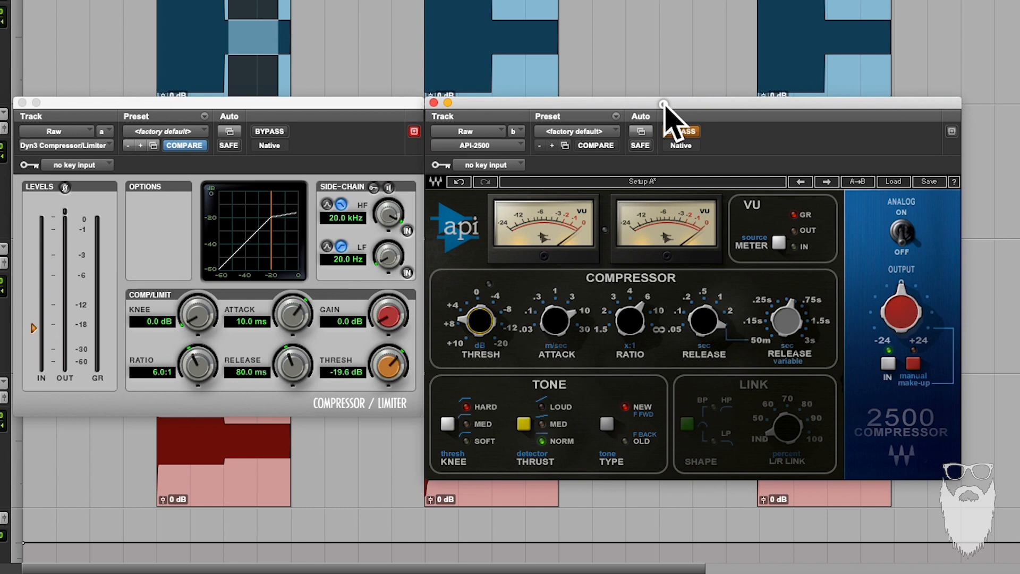
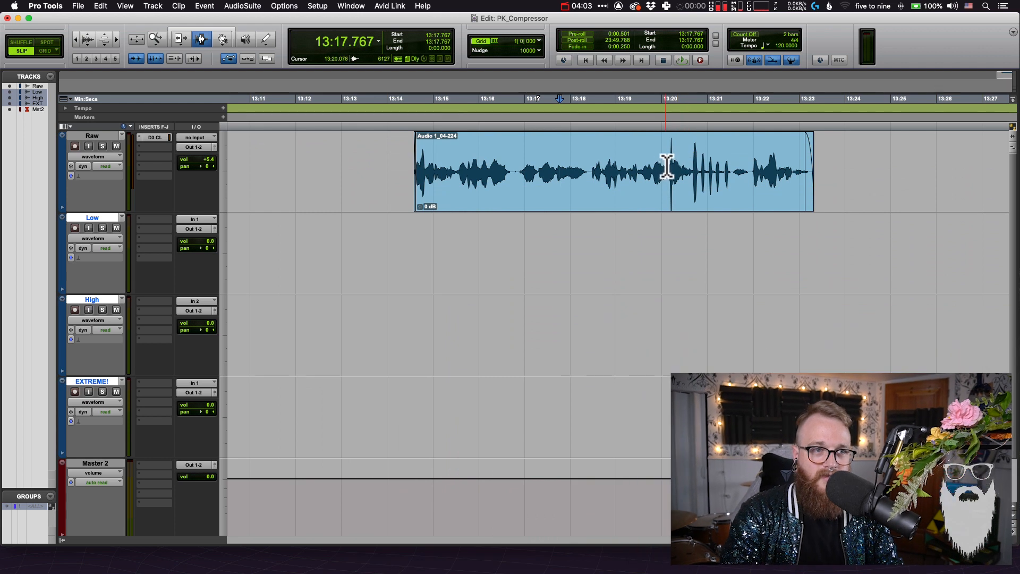
# Examine the quiet, opening and loud passages of the Audio 1_04-224 clip on the Raw track
pyautogui.press('super+e')
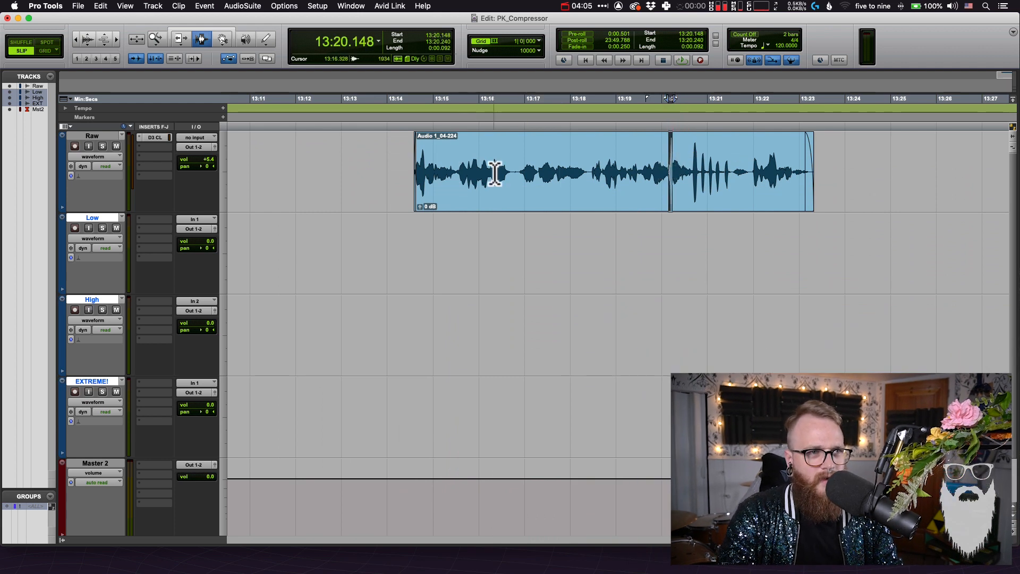
pyautogui.moveTo(515, 171); pyautogui.dragTo(590, 183)
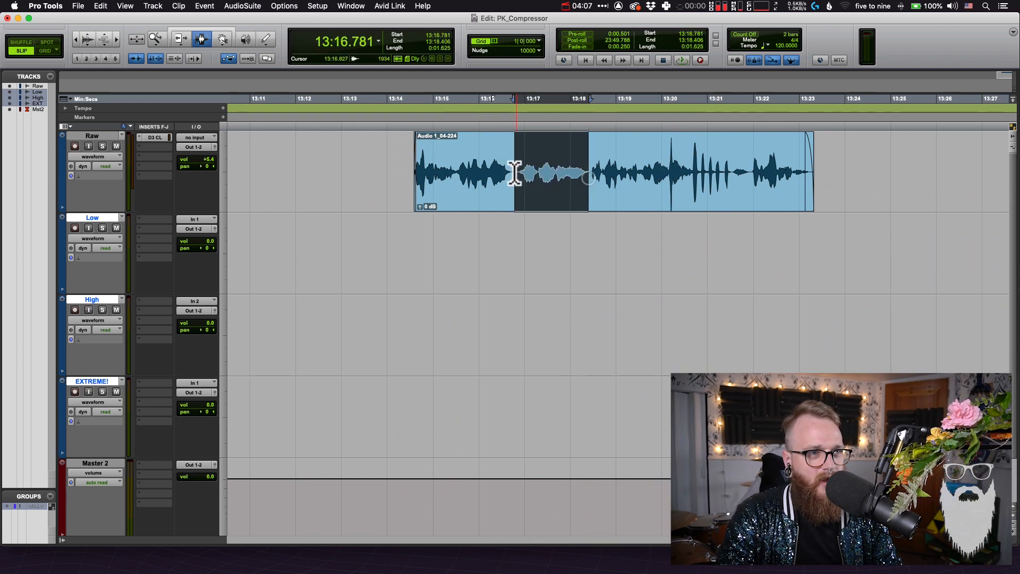
pyautogui.moveTo(516, 178); pyautogui.dragTo(414, 184)
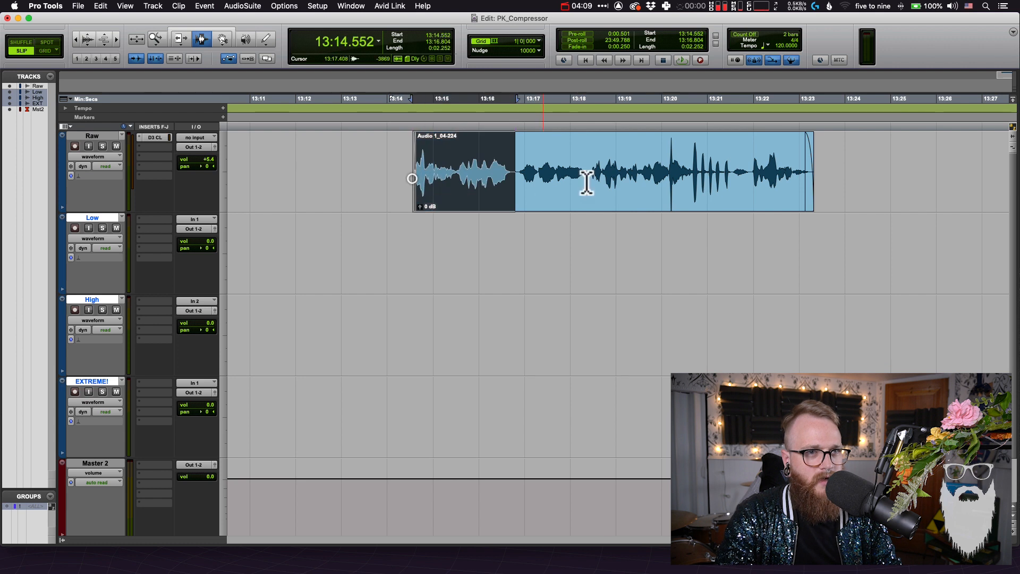
pyautogui.click(750, 177)
pyautogui.moveTo(750, 178); pyautogui.dragTo(808, 171)
pyautogui.click(691, 177)
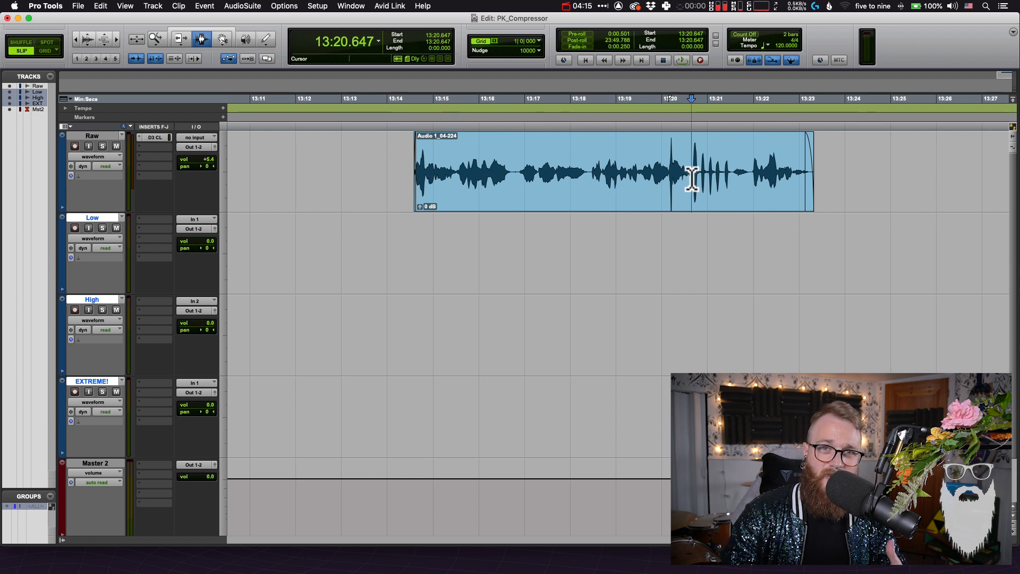
pyautogui.click(578, 191)
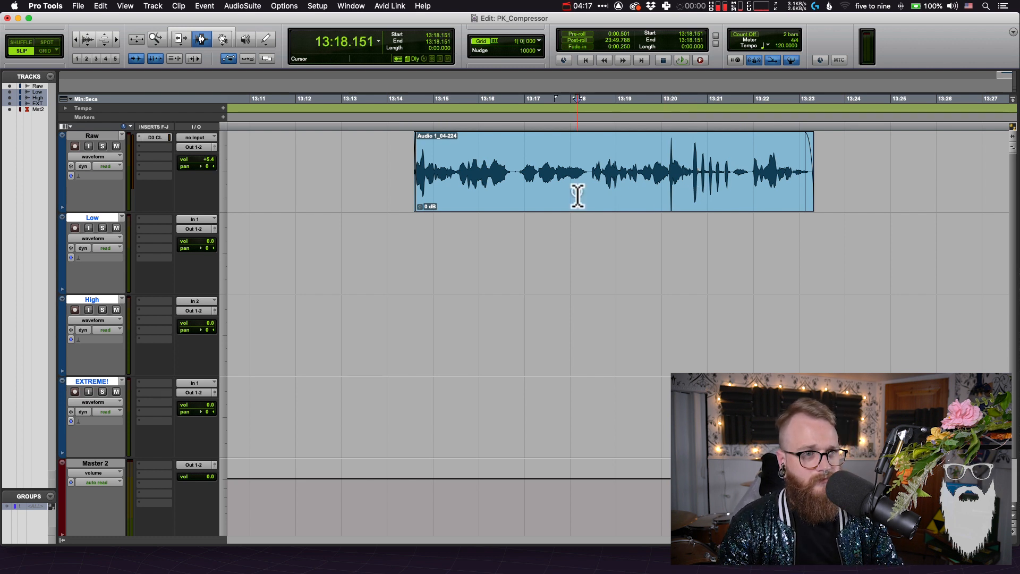
# Play the whole Raw clip with the Dyn3 Compressor/Limiter inactive, and inspect its loud bursts and its ending
pyautogui.doubleClick(539, 185)
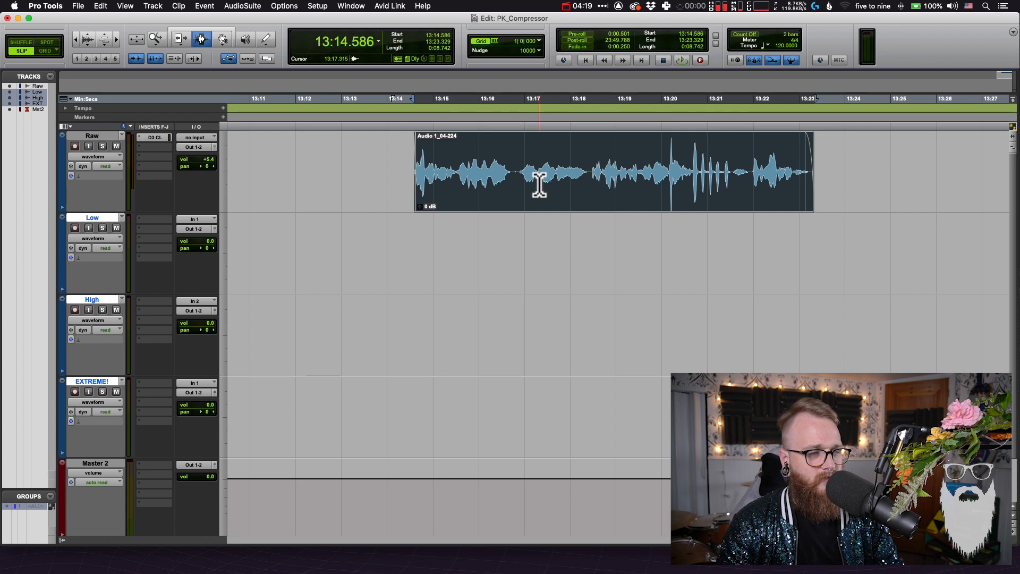
pyautogui.keyDown('ctrl'); pyautogui.keyDown('super'); pyautogui.click(154, 137); pyautogui.keyUp('super'); pyautogui.keyUp('ctrl')
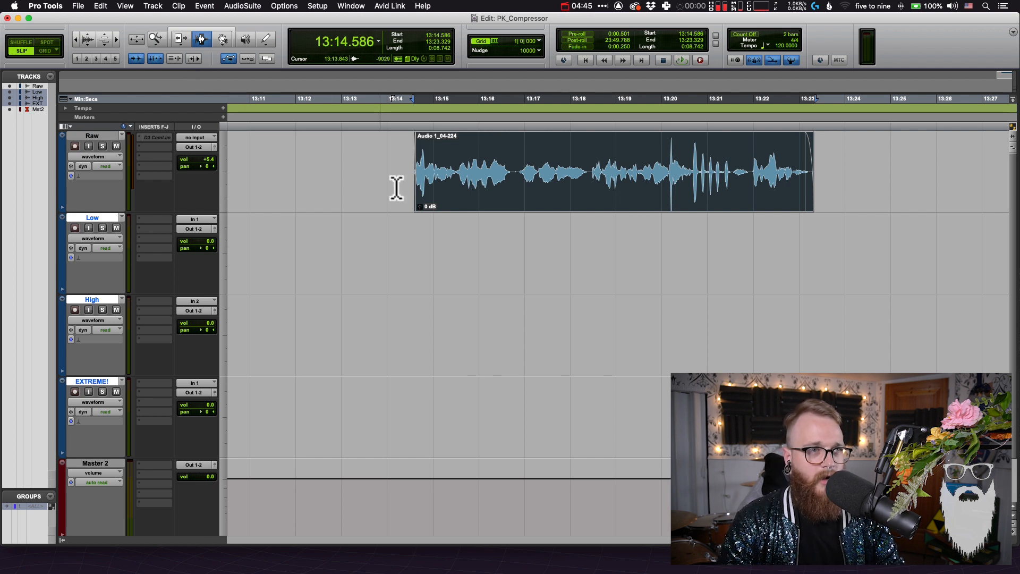
pyautogui.press('space')
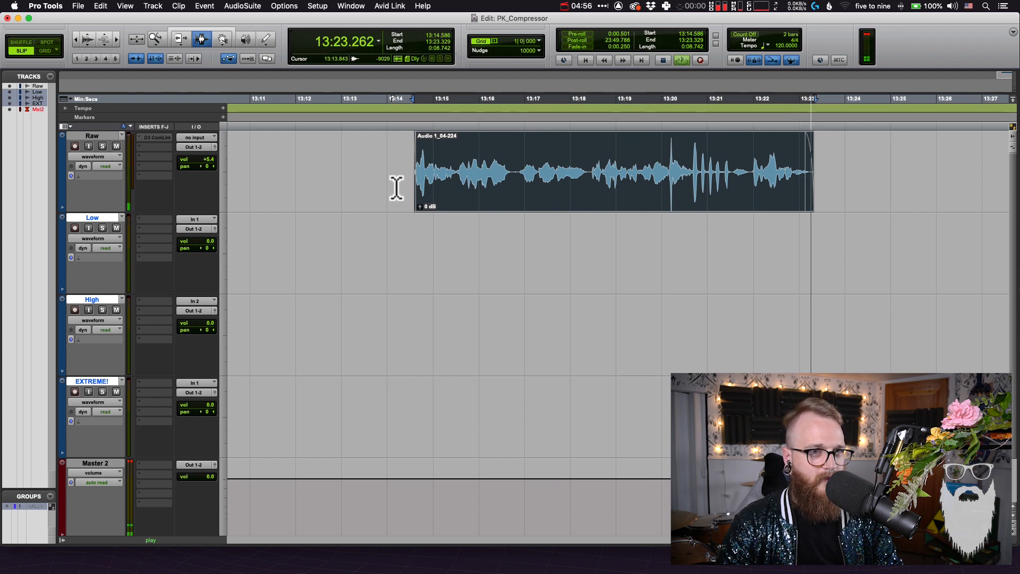
pyautogui.press('space')
pyautogui.moveTo(669, 164); pyautogui.dragTo(731, 165)
pyautogui.moveTo(796, 171); pyautogui.dragTo(814, 181)
pyautogui.click(829, 182)
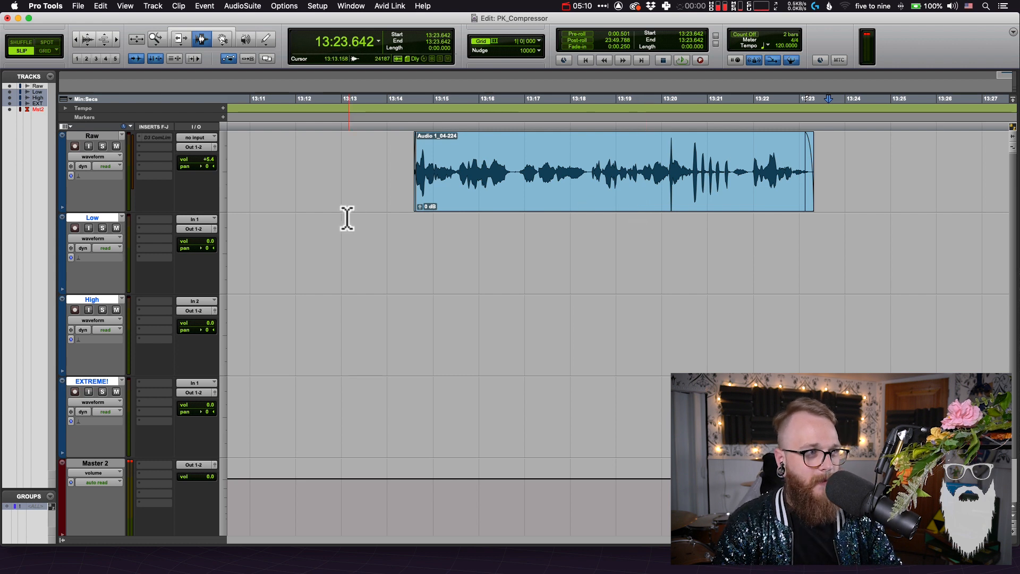
# Reactivate the Raw track's Dyn3 Compressor/Limiter, place its window below the clip and highlight the clip's loud bursts
pyautogui.click(162, 138)
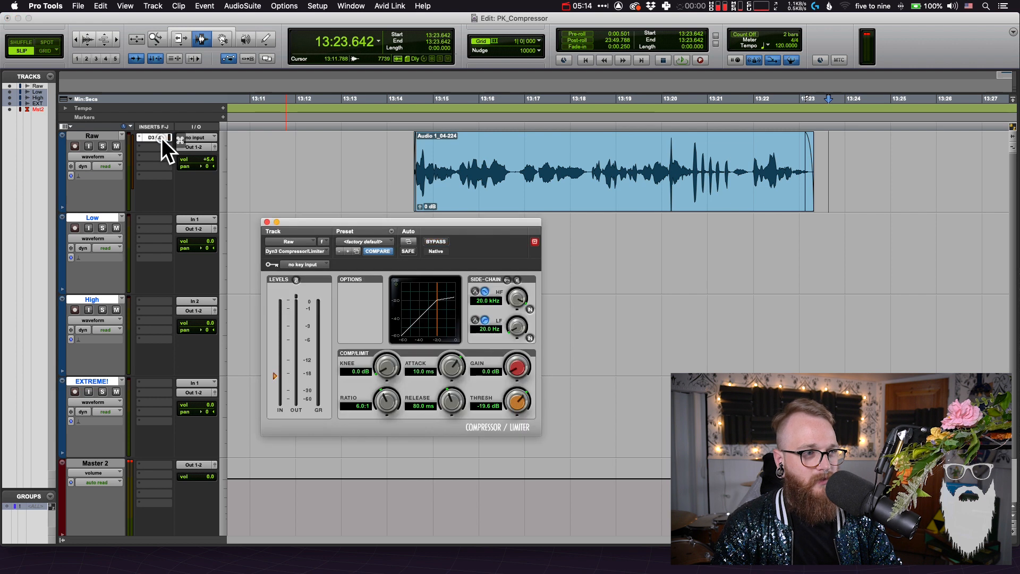
pyautogui.moveTo(382, 232); pyautogui.dragTo(447, 236)
pyautogui.click(439, 187)
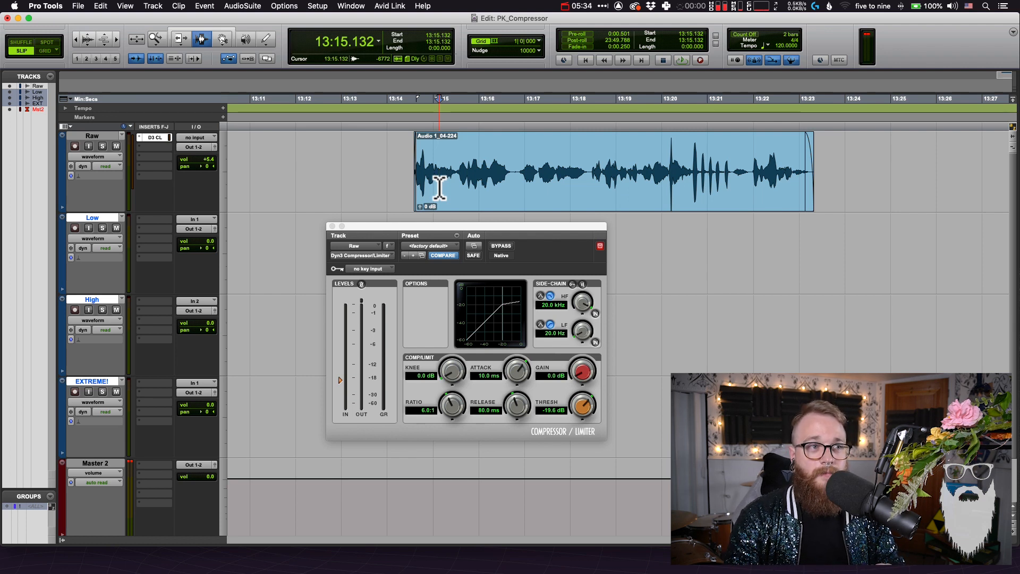
pyautogui.moveTo(667, 162); pyautogui.dragTo(739, 154)
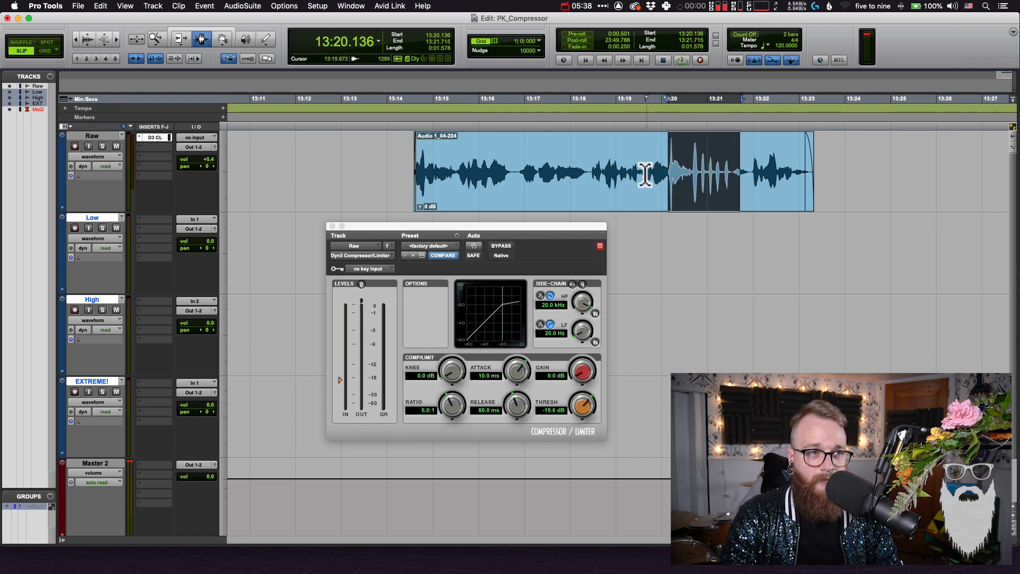
# Play the quiet passage between about 13:16.8 and 13:18.5 and set the Dyn3 threshold to -16.8 dB
pyautogui.moveTo(514, 175); pyautogui.dragTo(591, 182)
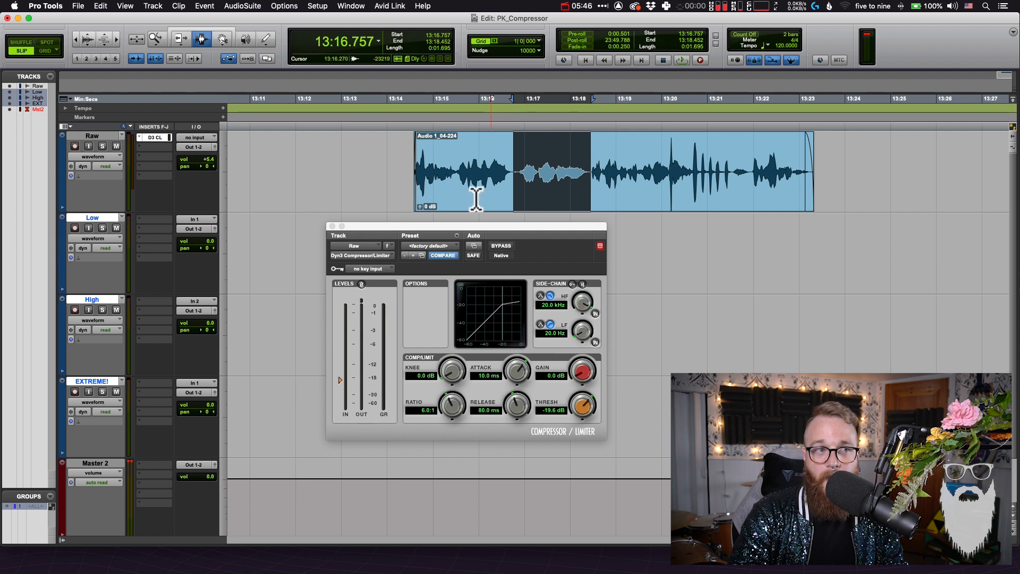
pyautogui.press('space')
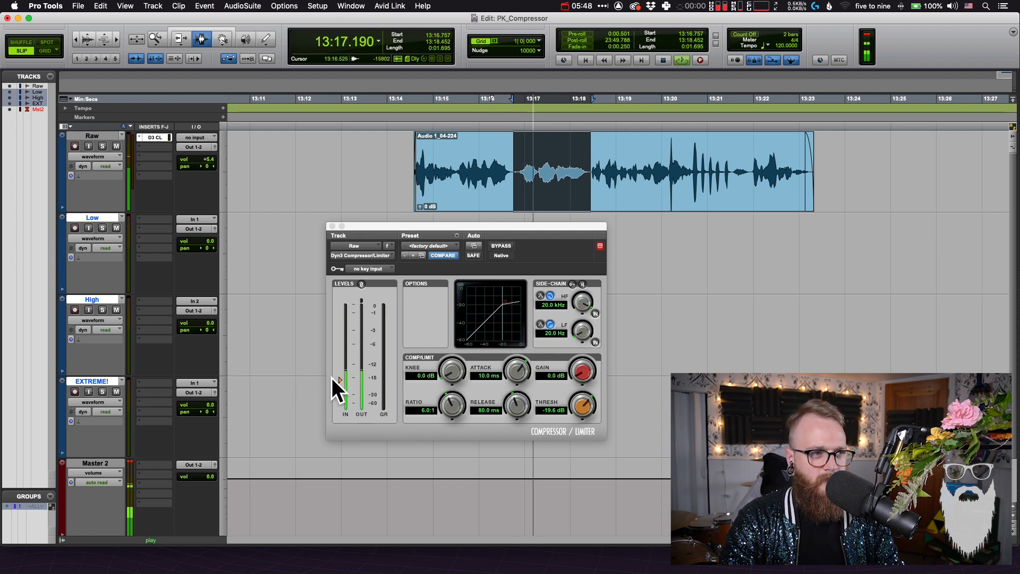
pyautogui.moveTo(340, 380); pyautogui.dragTo(342, 375)
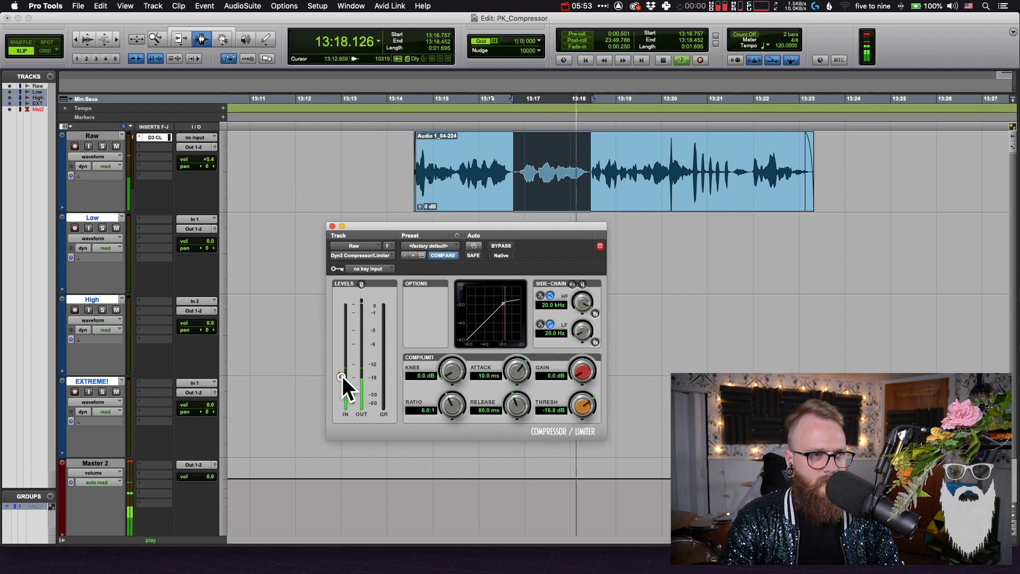
pyautogui.moveTo(512, 160); pyautogui.dragTo(584, 156)
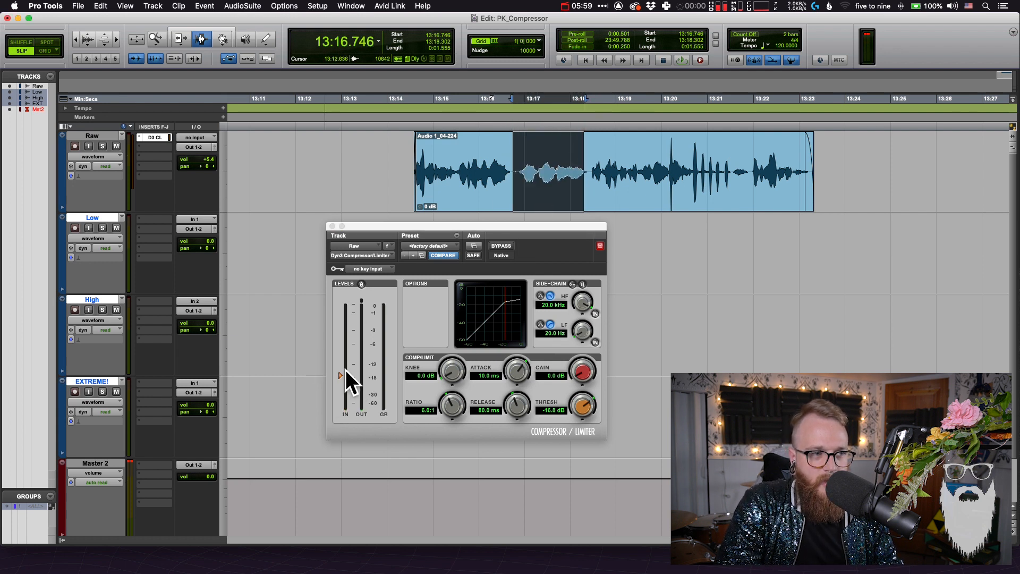
# Play the whole Raw clip through the Dyn3 compressor, and highlight its quiet passage and everything before the last phrase
pyautogui.doubleClick(546, 171)
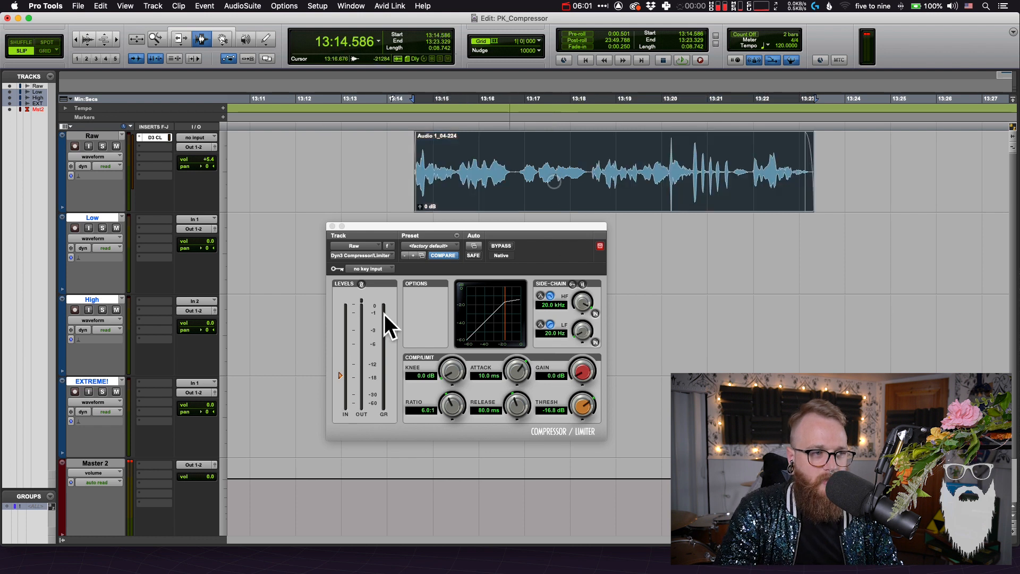
pyautogui.press('space')
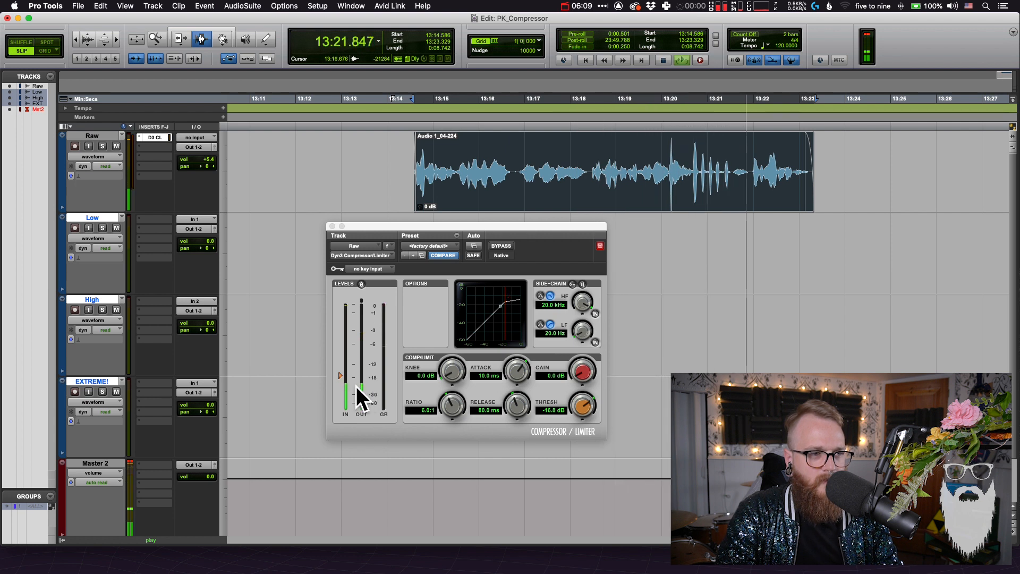
pyautogui.press('space')
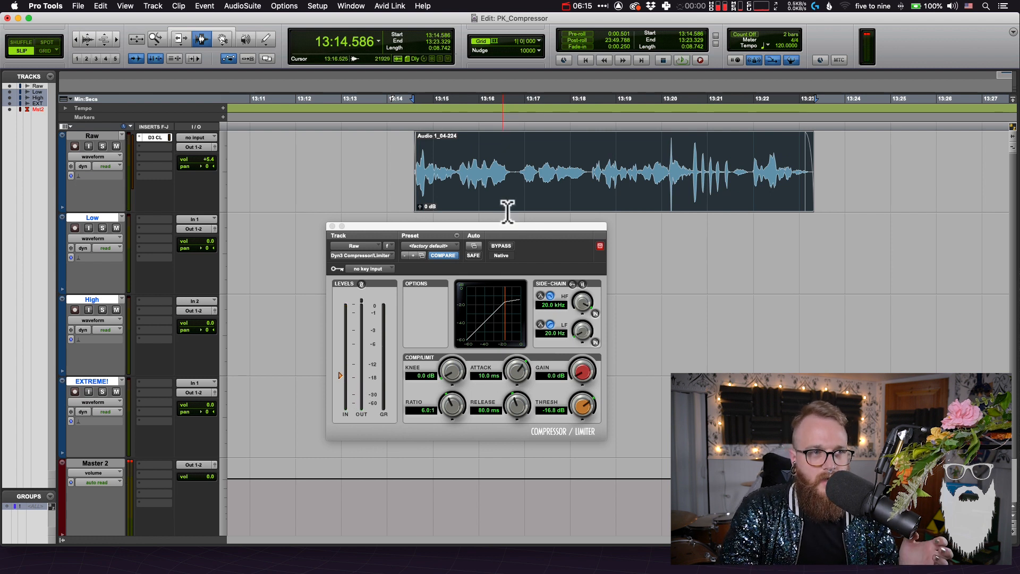
pyautogui.moveTo(519, 170); pyautogui.dragTo(588, 169)
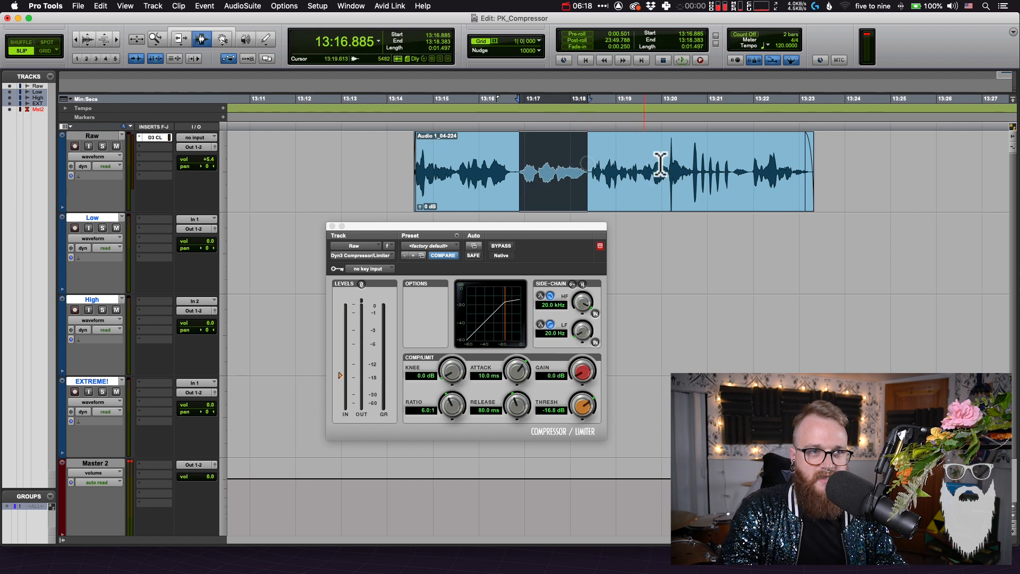
pyautogui.moveTo(746, 160); pyautogui.dragTo(407, 154)
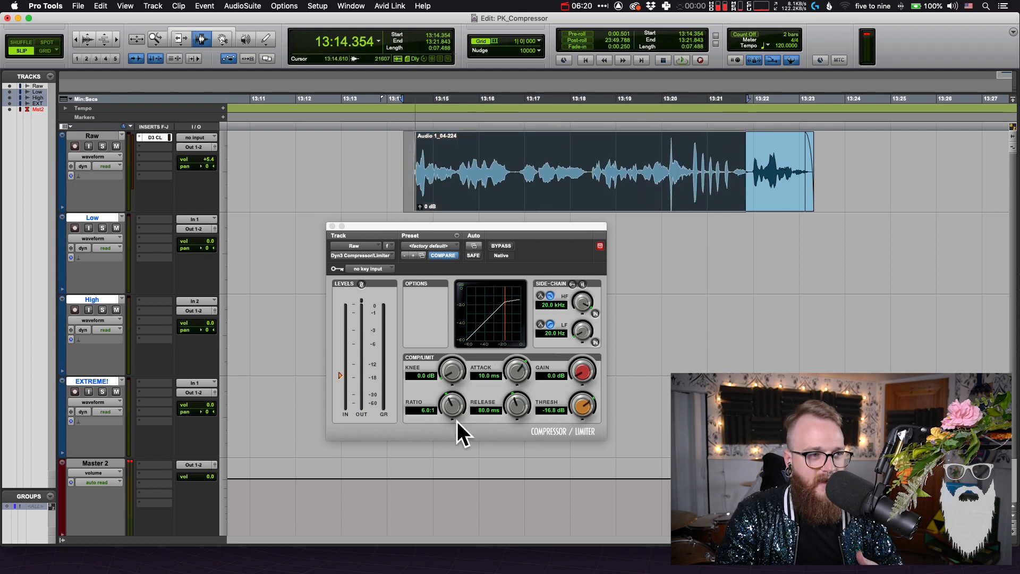
# Set the Dyn3 Compressor/Limiter's ratio to 3:1
pyautogui.moveTo(452, 404); pyautogui.dragTo(447, 457)
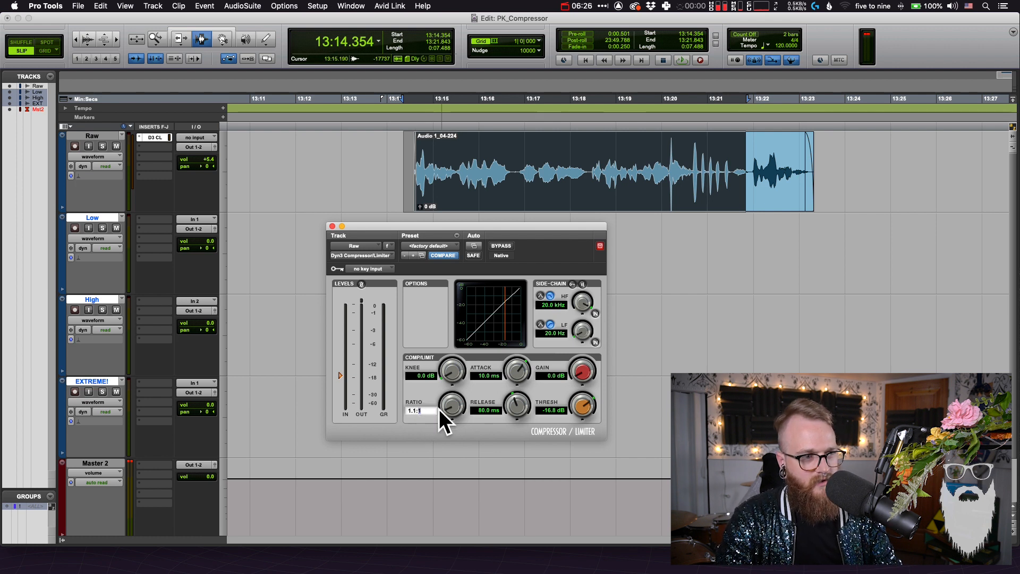
pyautogui.write('3')
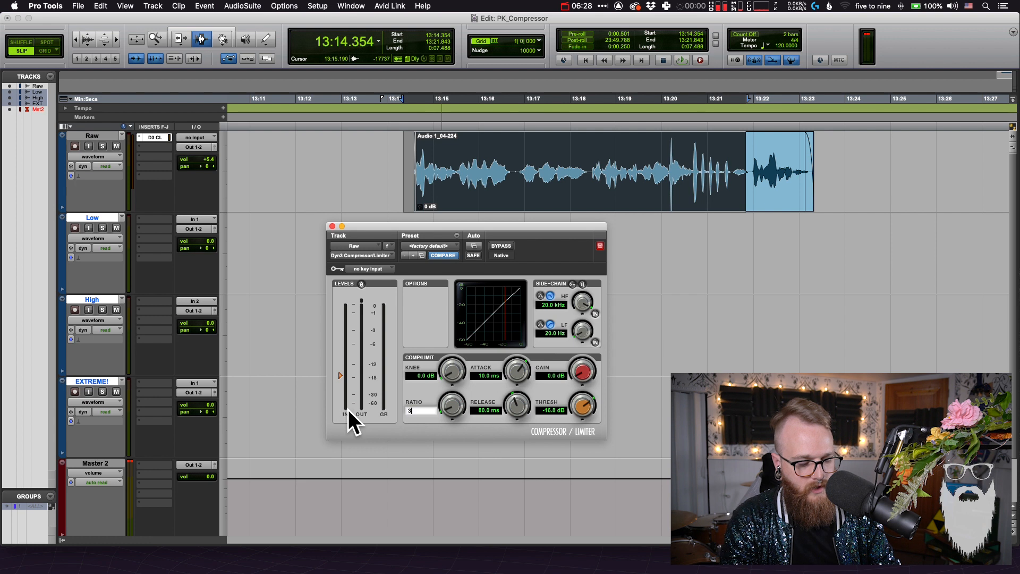
pyautogui.press('Return')
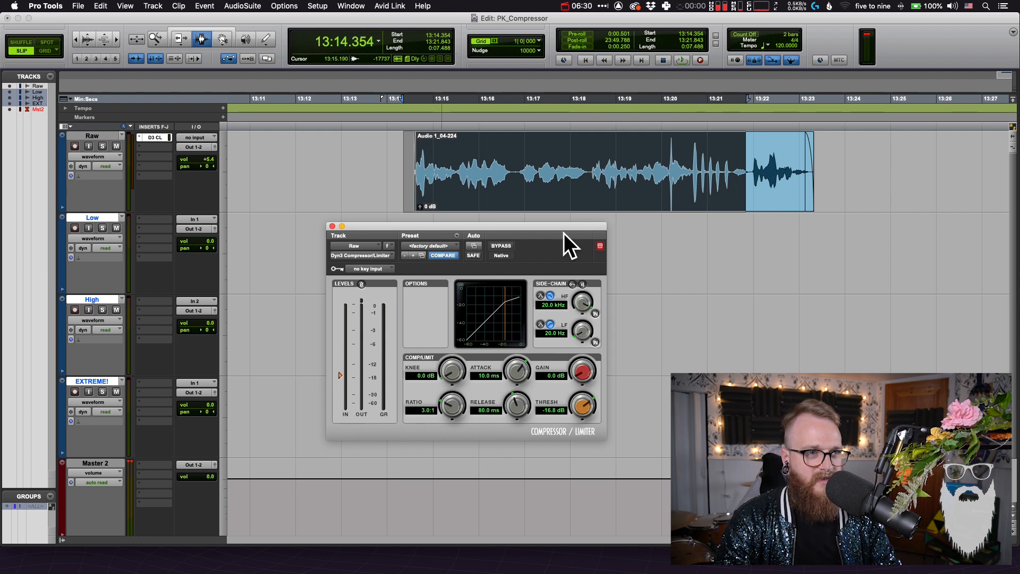
# Select the entire Raw clip's time range, record-enable the Low track and start recording
pyautogui.click(571, 183)
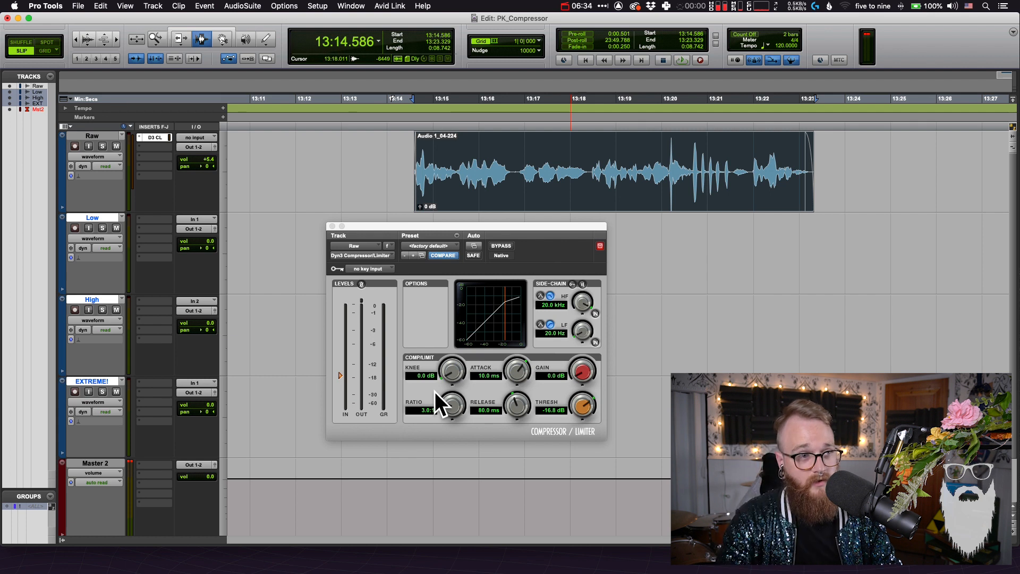
pyautogui.click(75, 227)
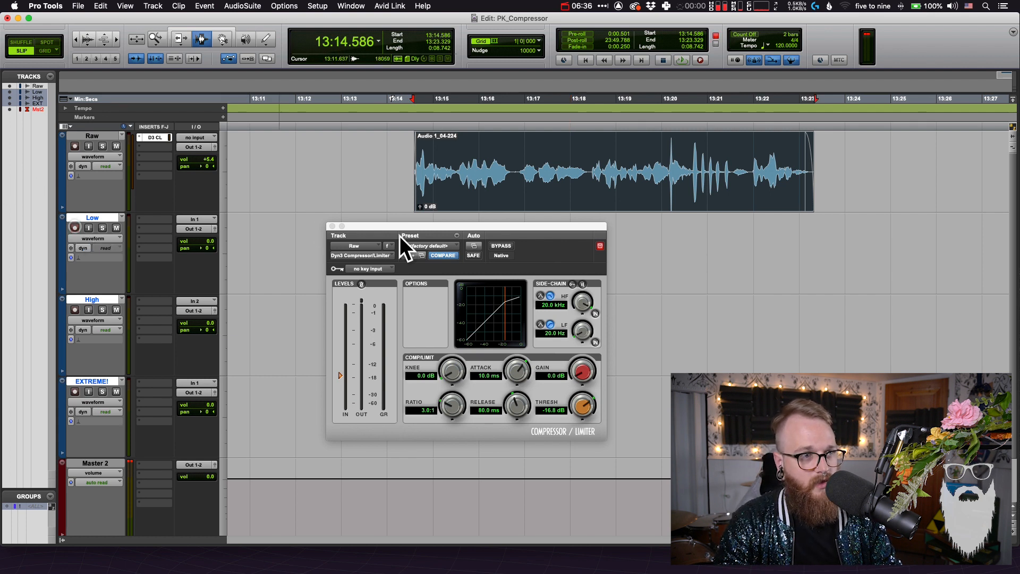
pyautogui.press('super+space')
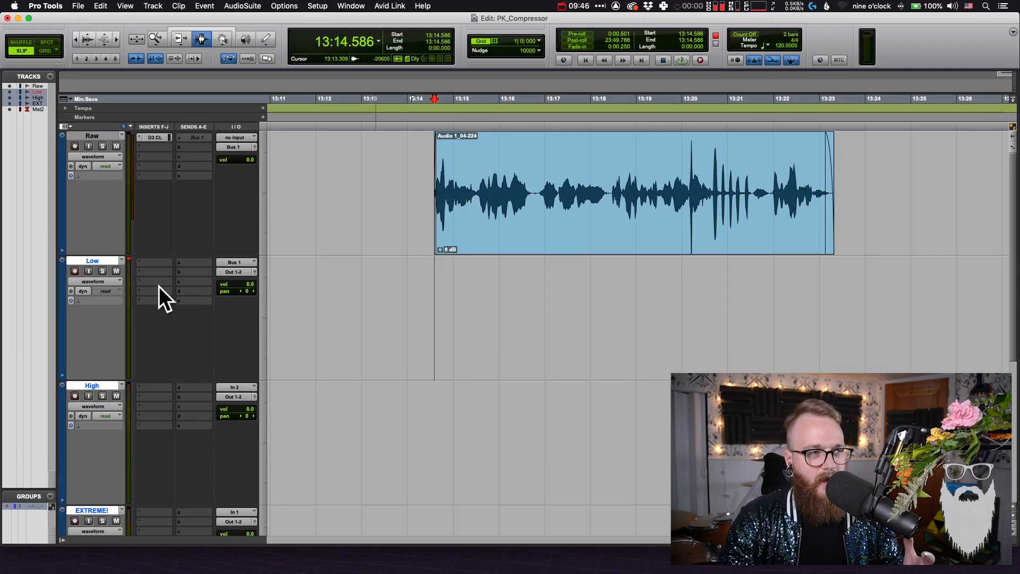
# Record the full length of the compressed Raw clip onto the Low track and select the new recording
pyautogui.click(449, 186)
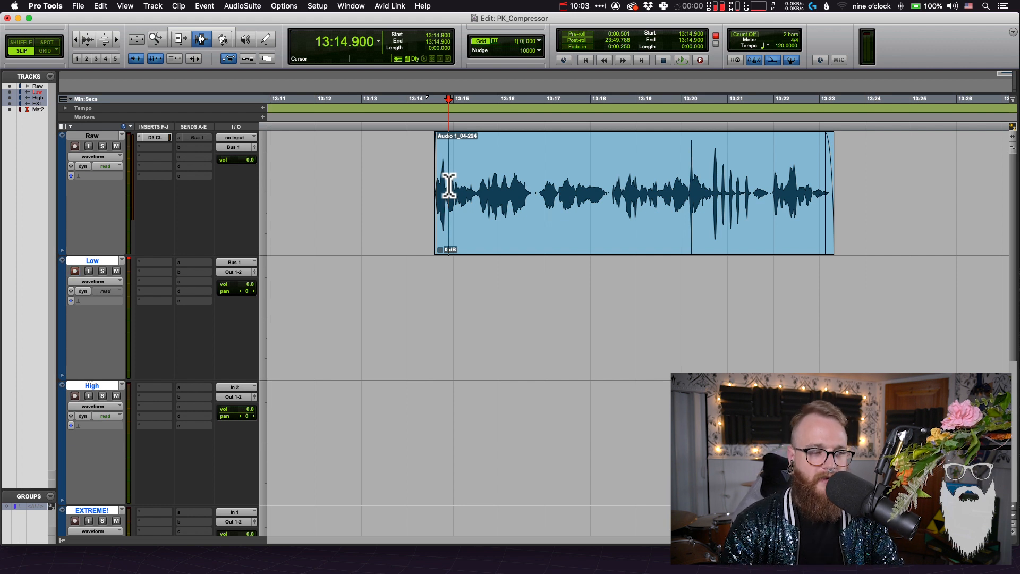
pyautogui.doubleClick(448, 204)
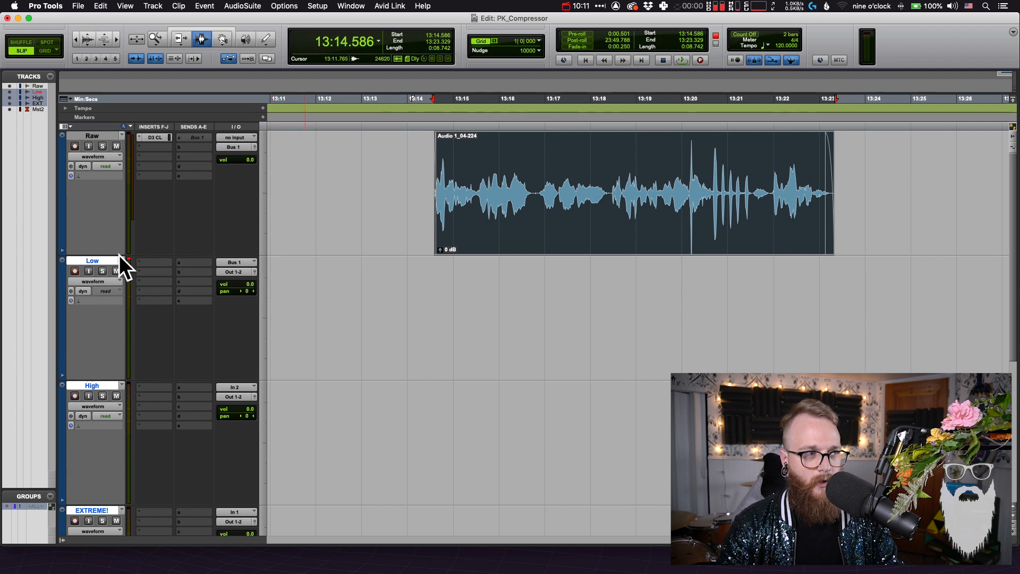
pyautogui.press('super+space')
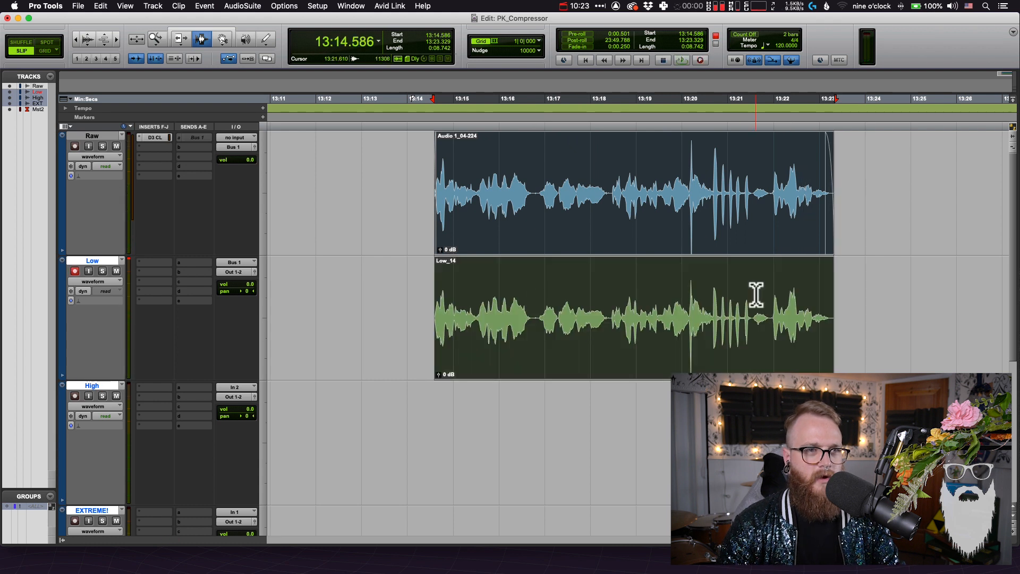
pyautogui.click(891, 267)
pyautogui.press('F8')
pyautogui.click(709, 336)
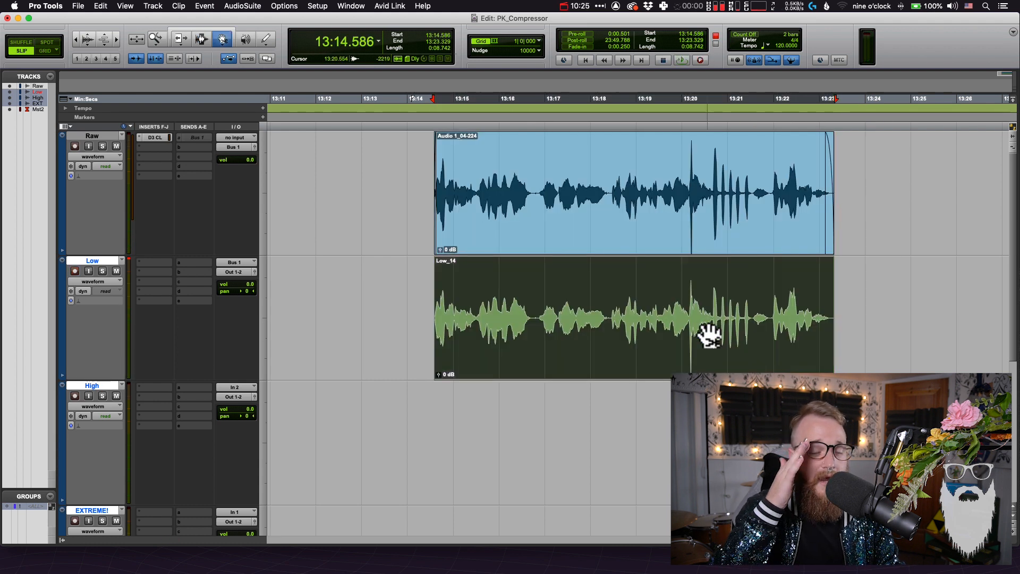
# Compare the Low recording's quiet passage and loud bursts with the Raw clip, overlaying its waveform on the original
pyautogui.press('F7')
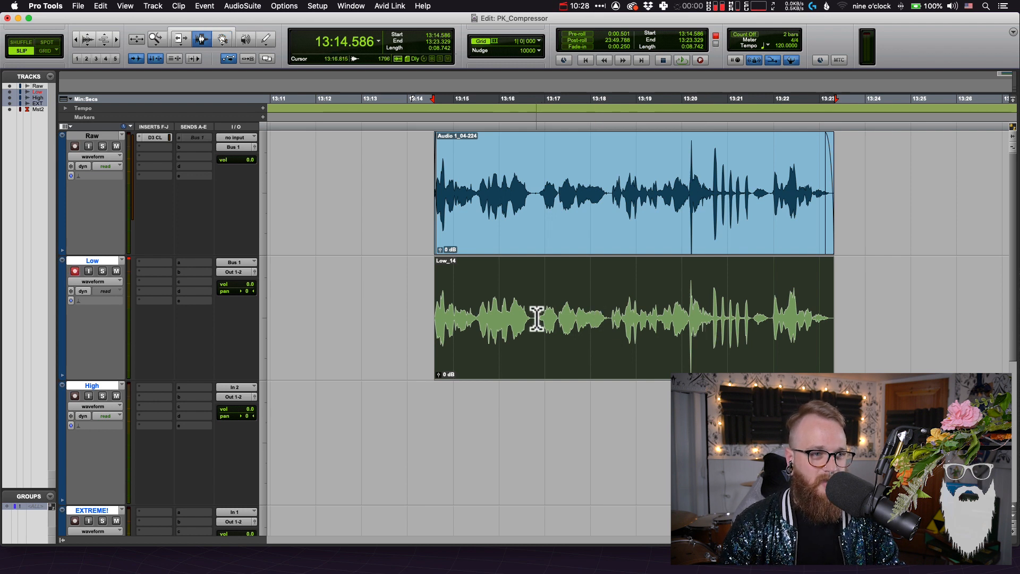
pyautogui.moveTo(534, 319); pyautogui.dragTo(611, 319)
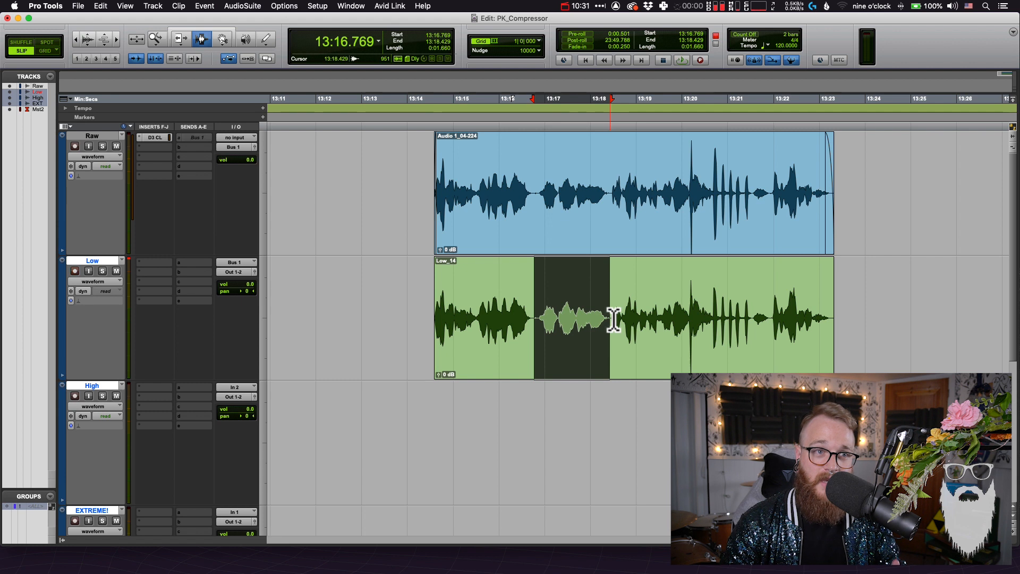
pyautogui.click(732, 234)
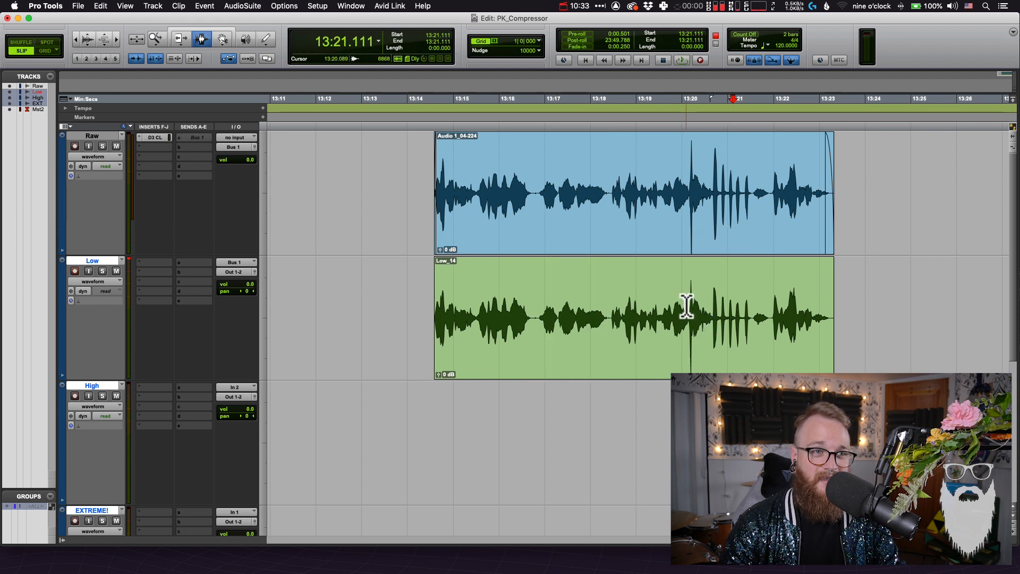
pyautogui.moveTo(687, 306); pyautogui.dragTo(733, 296)
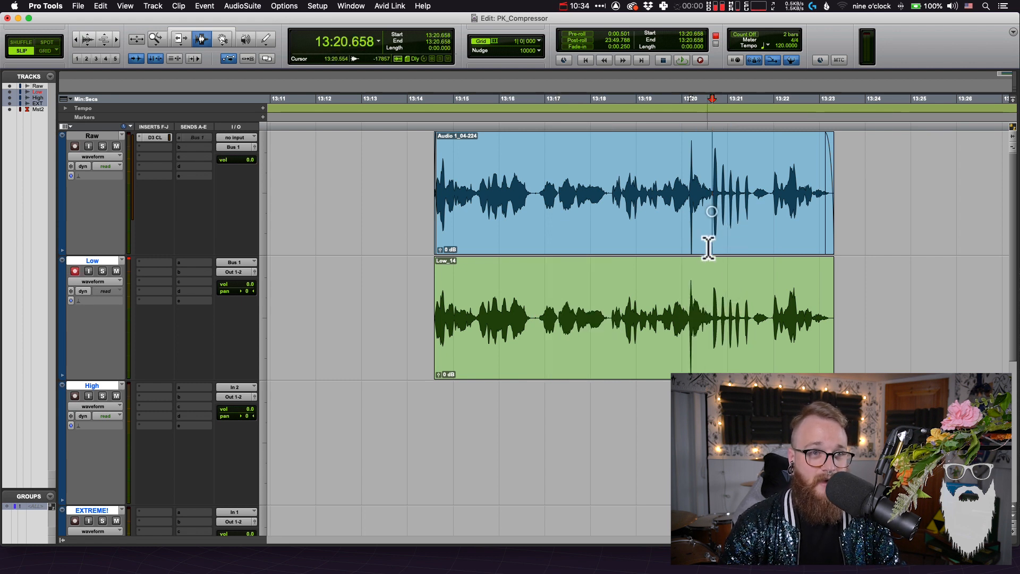
pyautogui.press('F8')
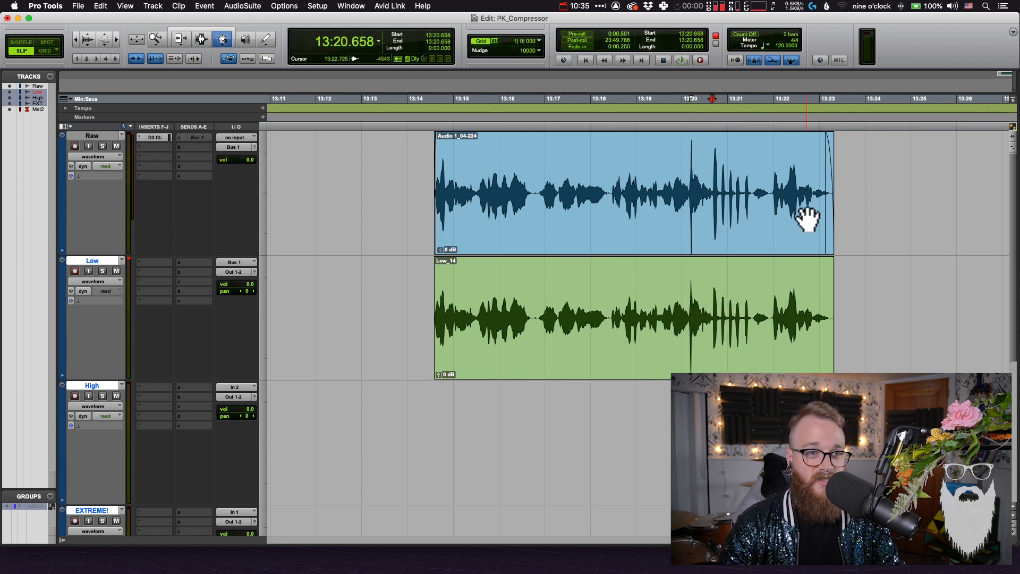
pyautogui.click(721, 360)
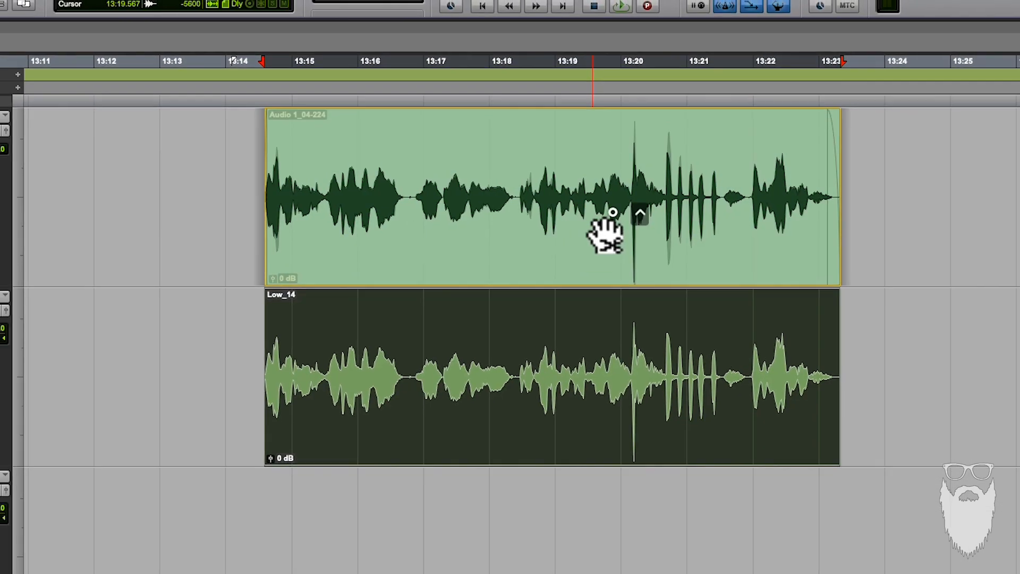
# Return the overlaid recording to the Low track and set the High track's input to Bus 1 (Mono)
pyautogui.moveTo(604, 235); pyautogui.dragTo(664, 324)
pyautogui.press('F7')
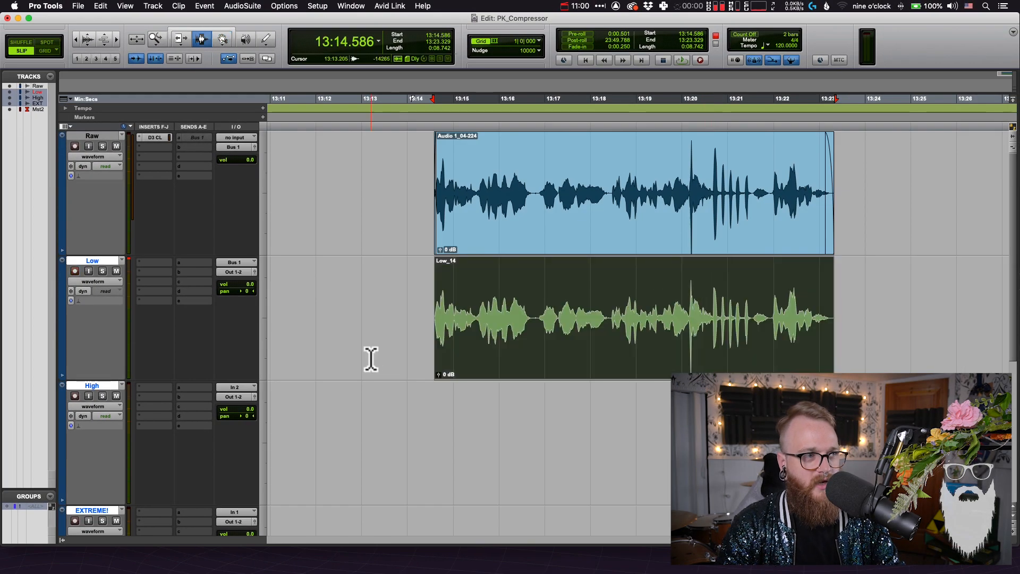
pyautogui.click(370, 360)
pyautogui.click(234, 387)
pyautogui.moveTo(257, 397)
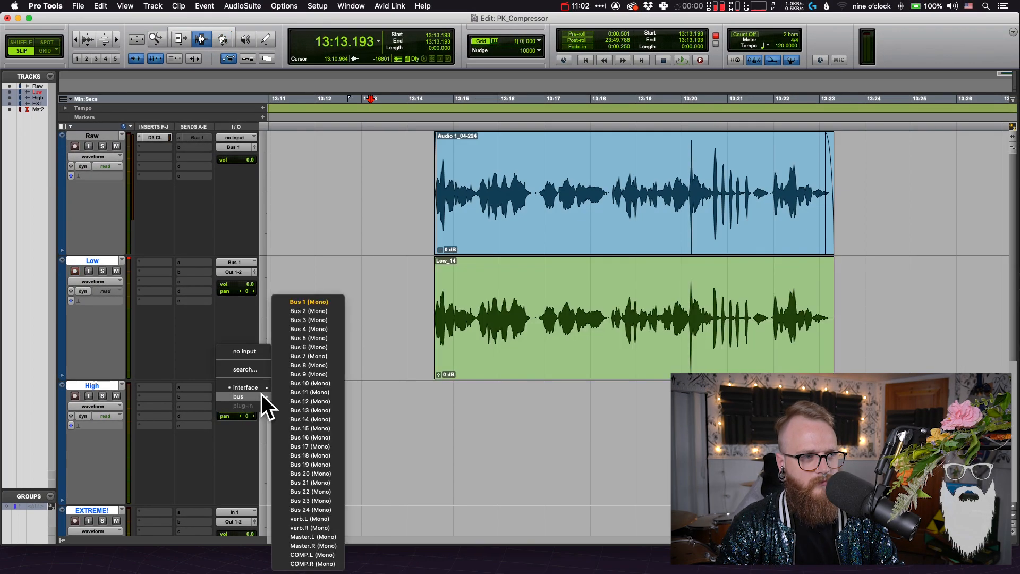
pyautogui.click(308, 302)
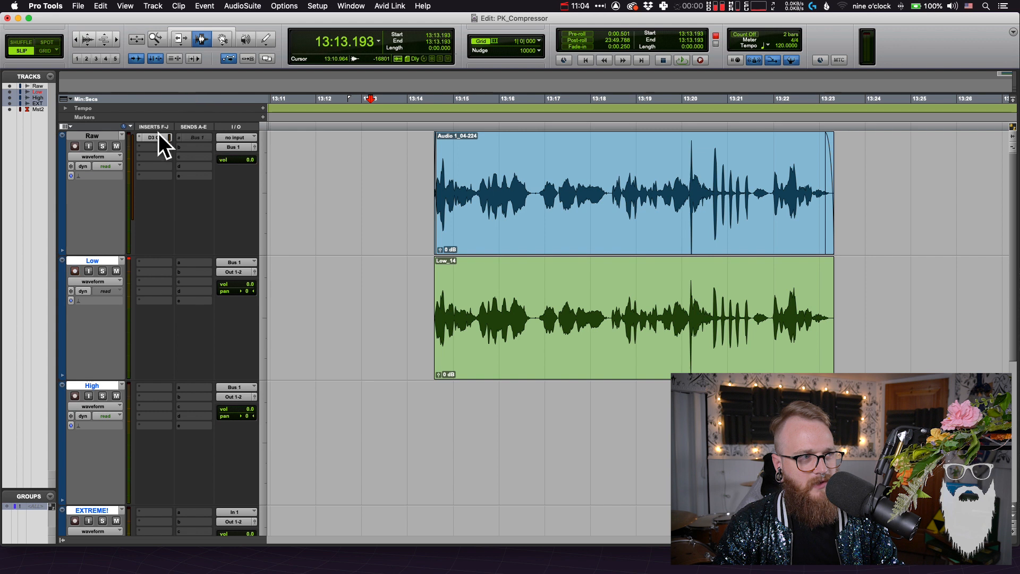
# Mute the Low track and set the ratio of the Raw track's Dyn3 Compressor/Limiter to 10:1
pyautogui.click(378, 421)
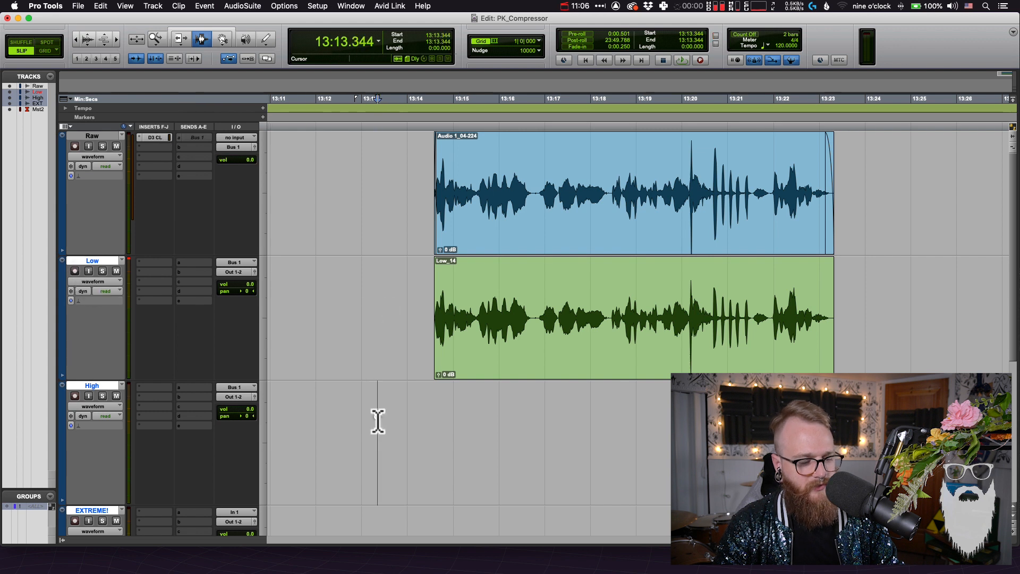
pyautogui.click(349, 347)
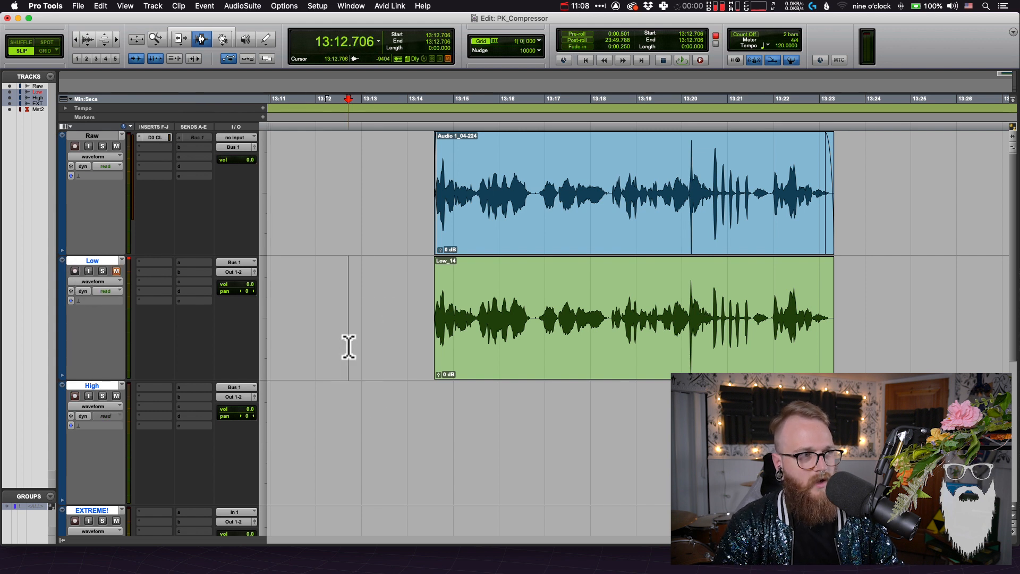
pyautogui.click(168, 137)
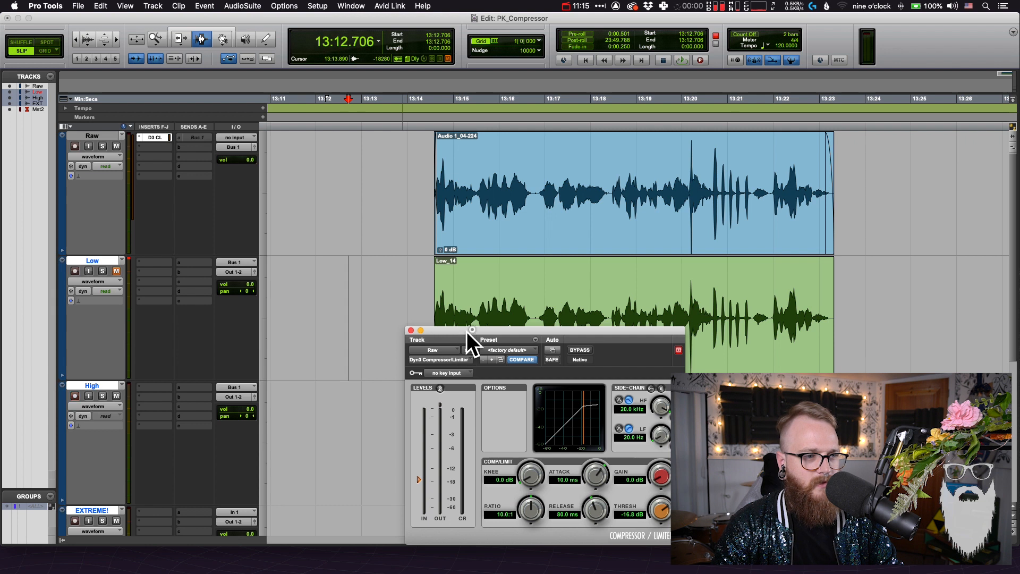
pyautogui.moveTo(467, 330); pyautogui.dragTo(357, 405)
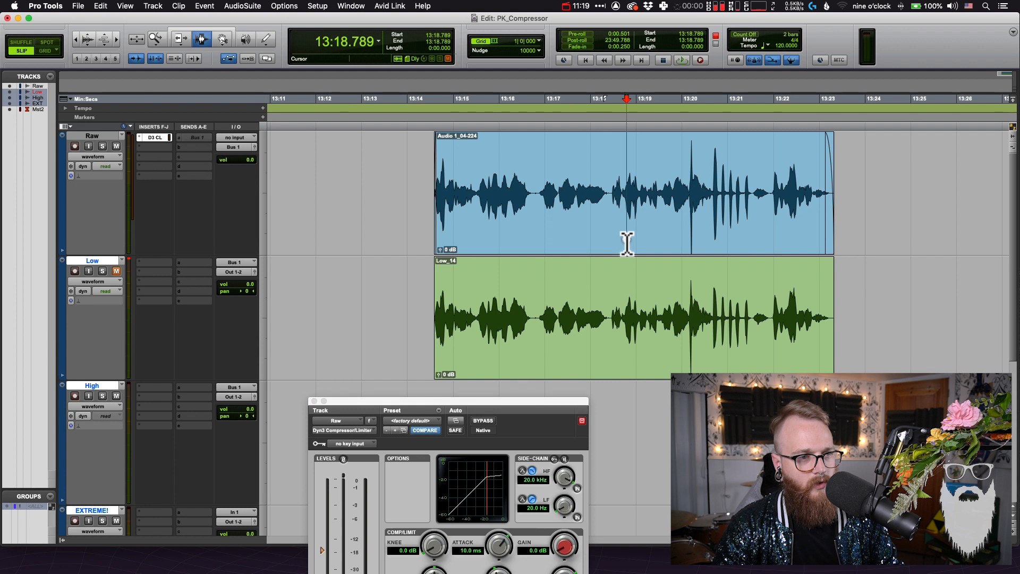
# Select the entire Raw clip and record it through the compressor onto the record-enabled High track
pyautogui.doubleClick(627, 243)
pyautogui.press('super+space')
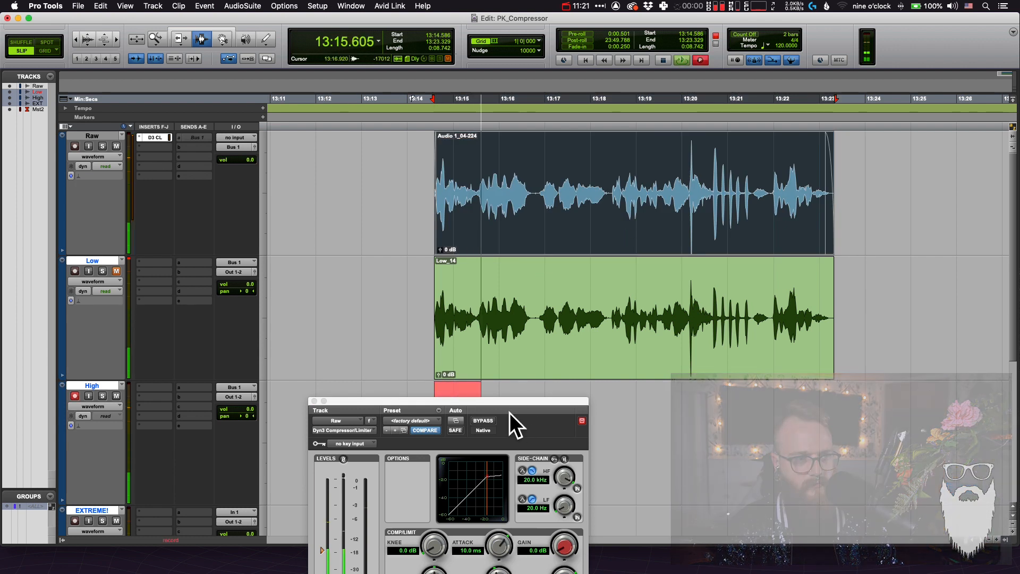
pyautogui.moveTo(514, 402); pyautogui.dragTo(356, 329)
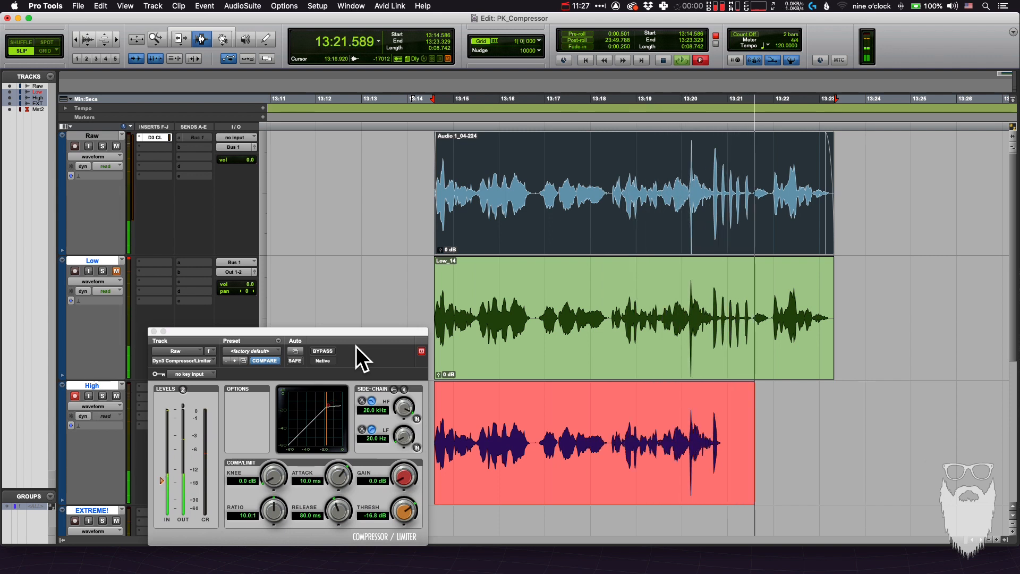
pyautogui.press('space')
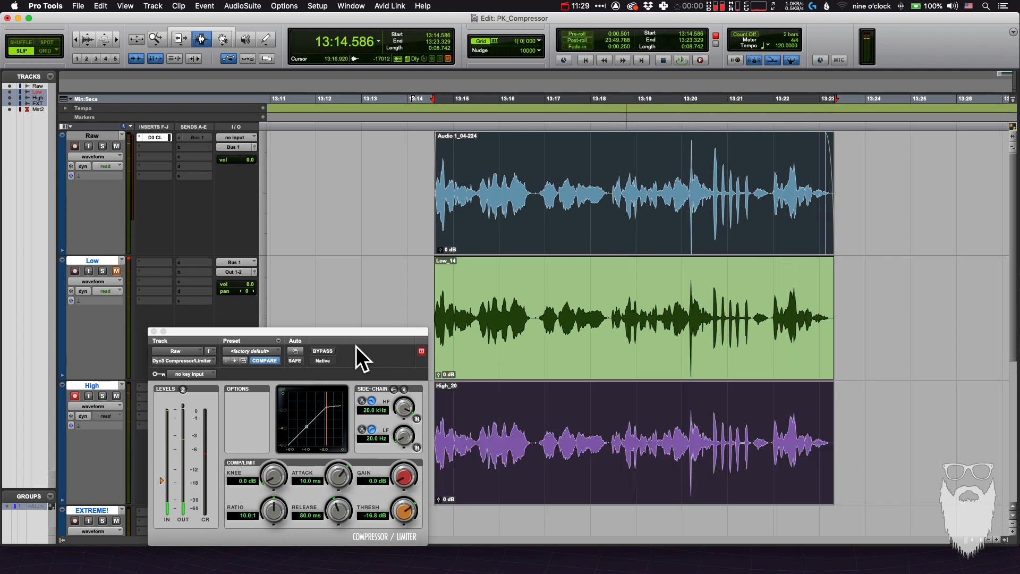
# Compare the High recording's waveform with the Low recording and the Raw clip by overlaying it on them
pyautogui.click(417, 270)
pyautogui.press('F8')
pyautogui.click(553, 469)
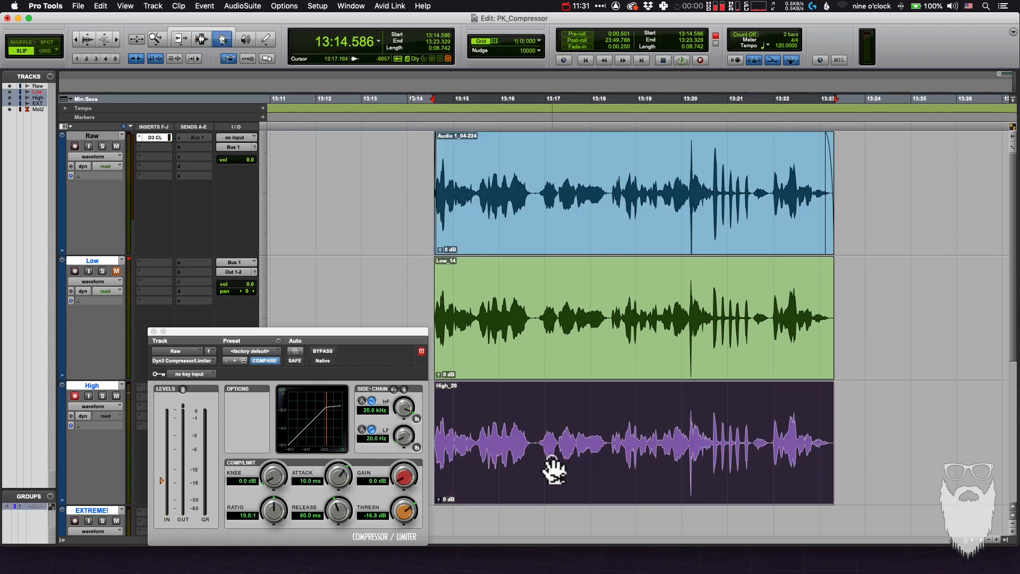
pyautogui.moveTo(554, 469); pyautogui.dragTo(565, 354)
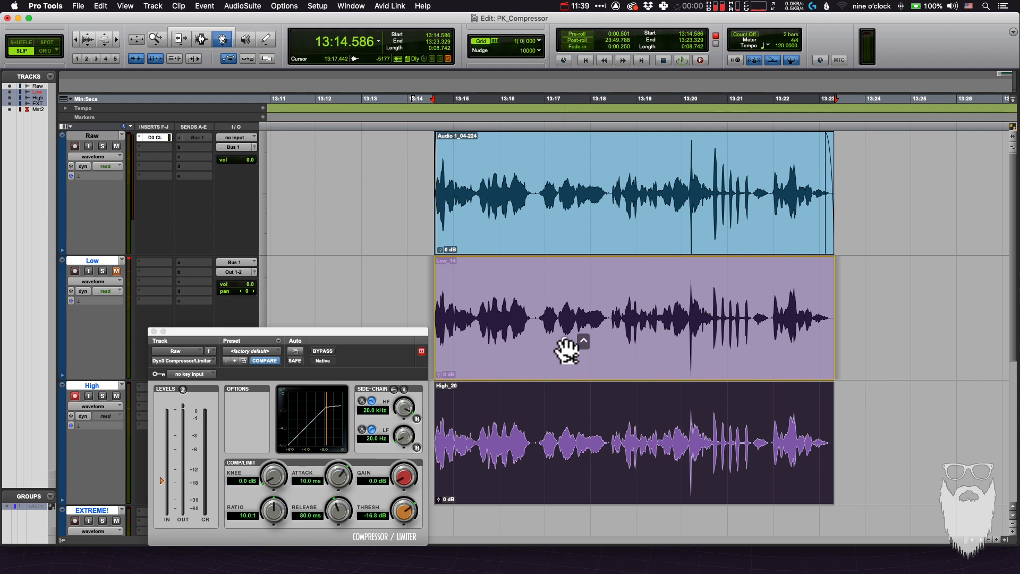
pyautogui.click(583, 233)
pyautogui.click(580, 314)
pyautogui.click(587, 405)
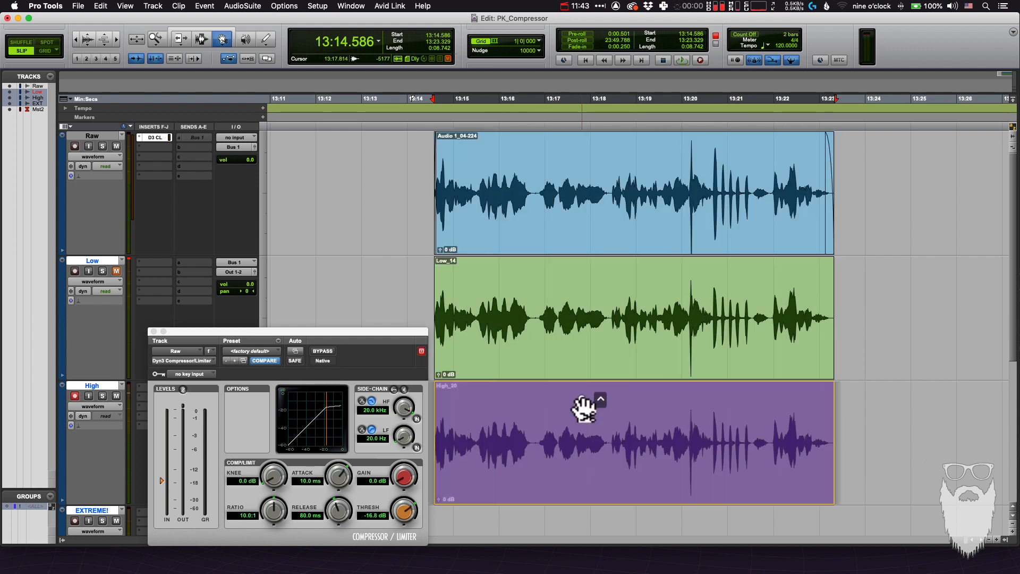
# Lower the compressor's threshold to -23.6 dB
pyautogui.click(586, 412)
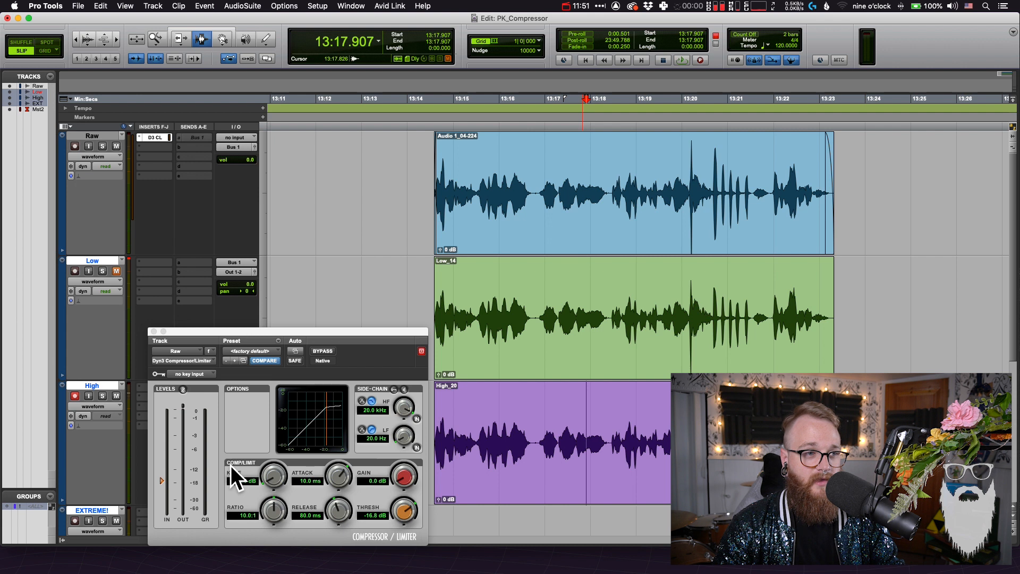
pyautogui.doubleClick(501, 434)
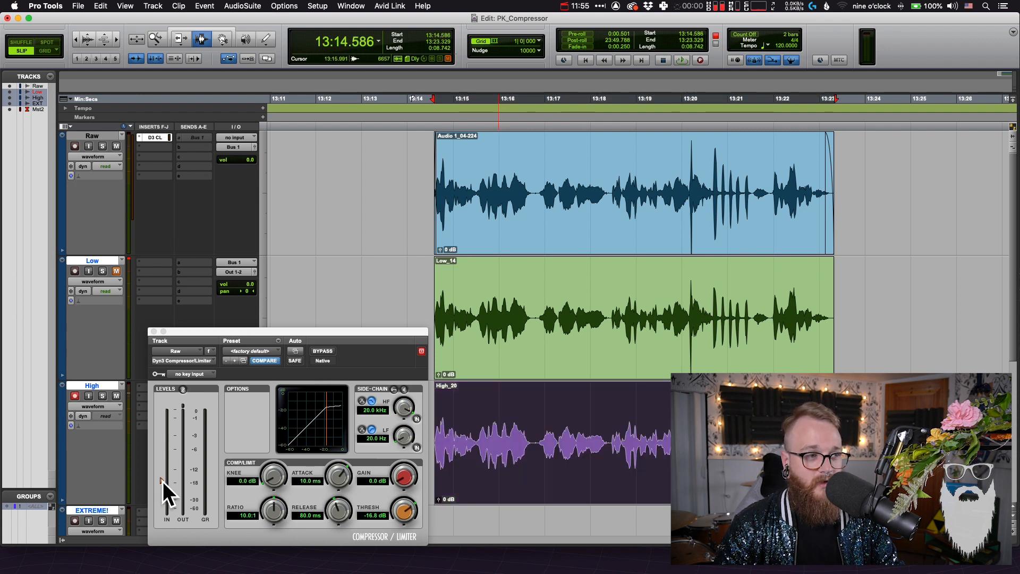
pyautogui.moveTo(166, 481); pyautogui.dragTo(165, 490)
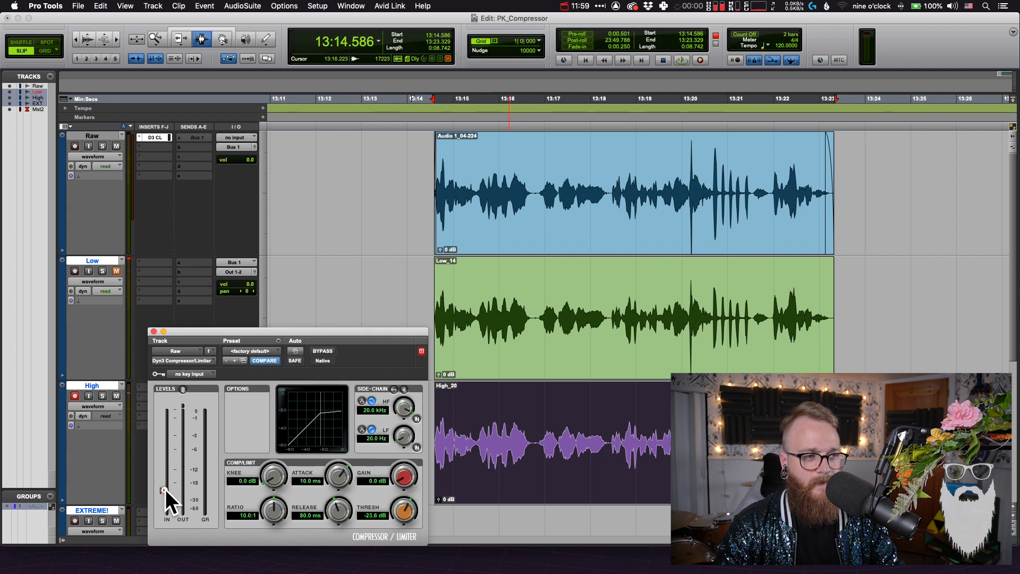
# Duplicate the Raw clip further along the Raw track, starting at about 13:25
pyautogui.press('super+bracketleft')
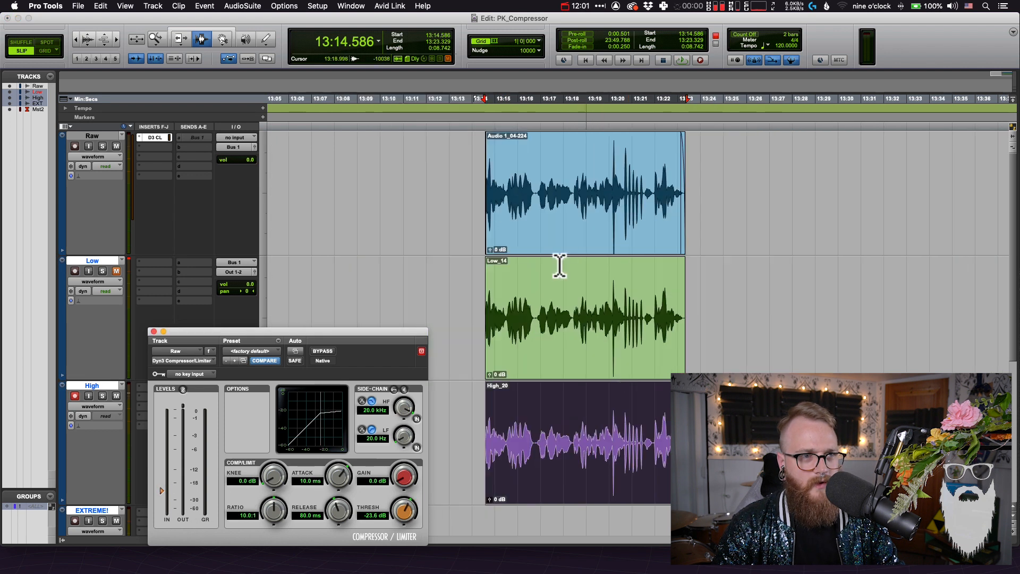
pyautogui.click(560, 225)
pyautogui.moveTo(559, 225); pyautogui.dragTo(801, 186)
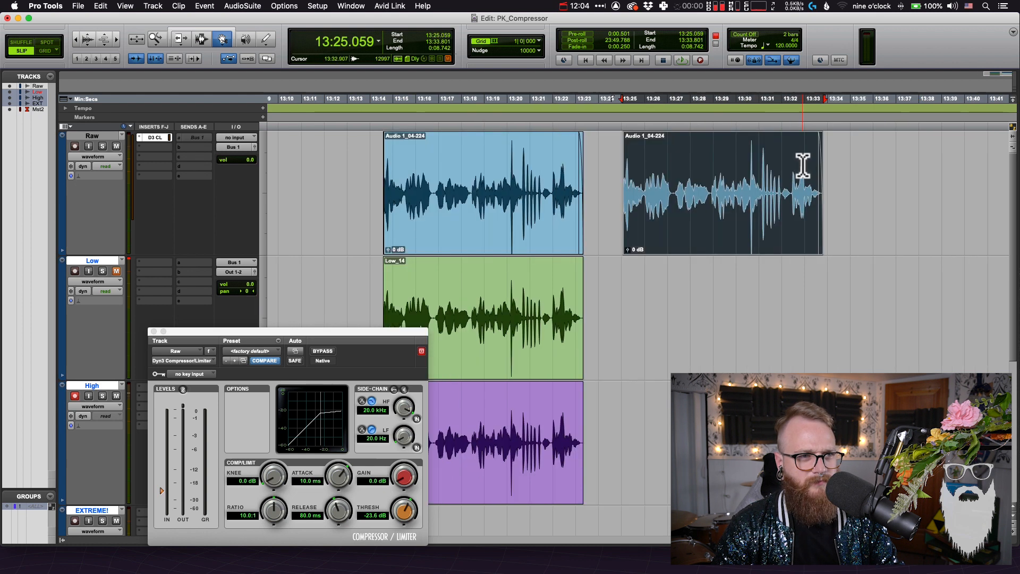
pyautogui.press('F6')
pyautogui.click(650, 325)
pyautogui.click(524, 321)
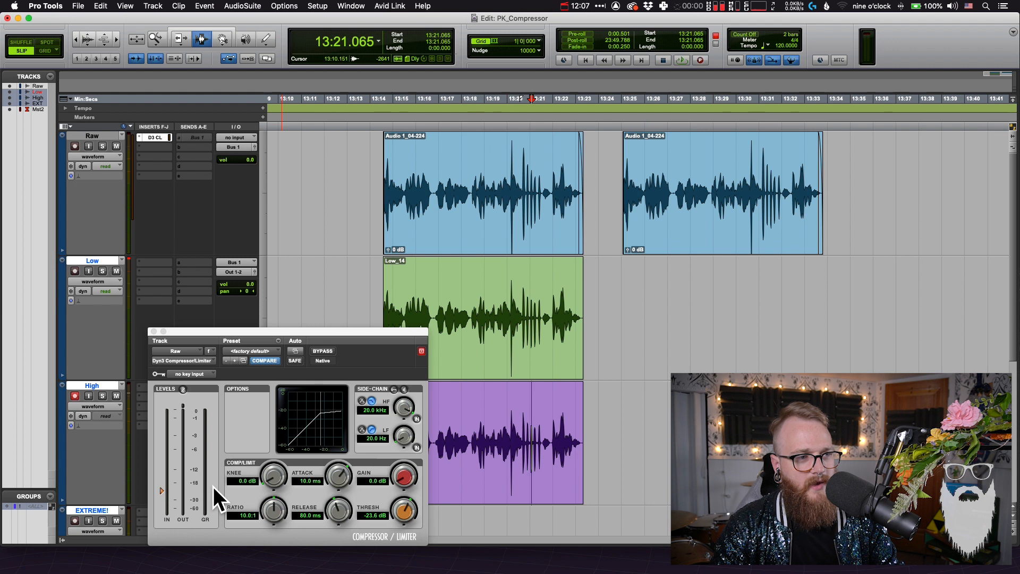
# Set the compressor's ratio to 3:1
pyautogui.click(244, 515)
pyautogui.write('3')
pyautogui.press('Return')
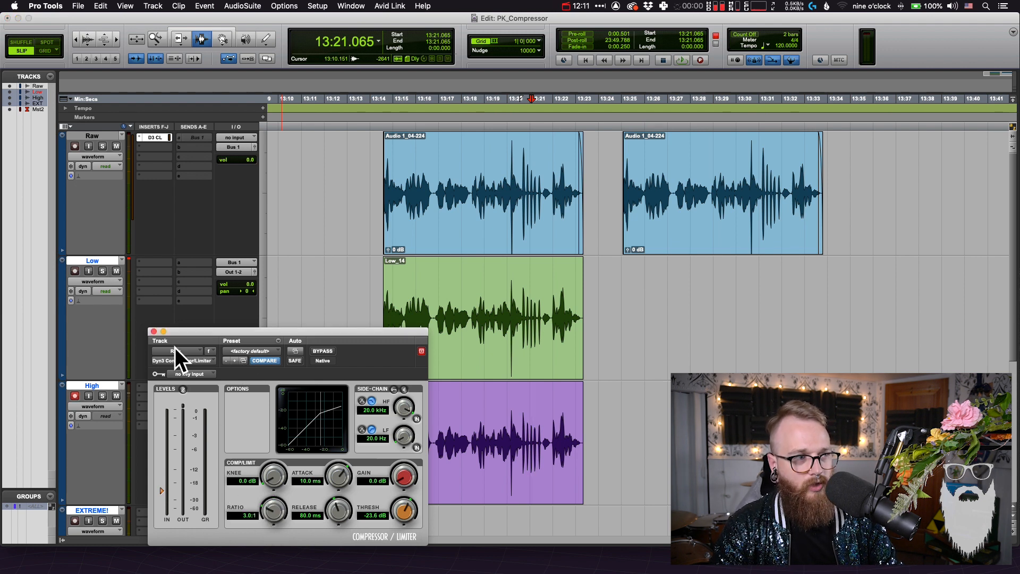
# Switch record-enable from the High track to the unmuted Low track and record the duplicated Raw clip's full time range
pyautogui.click(75, 397)
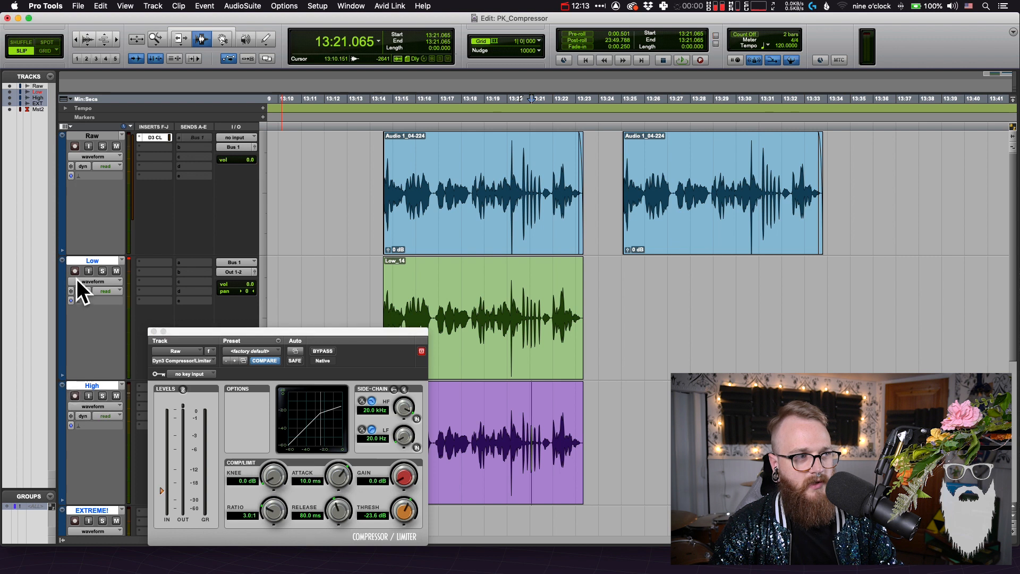
pyautogui.hscroll(3, 490, 289)
pyautogui.doubleClick(655, 193)
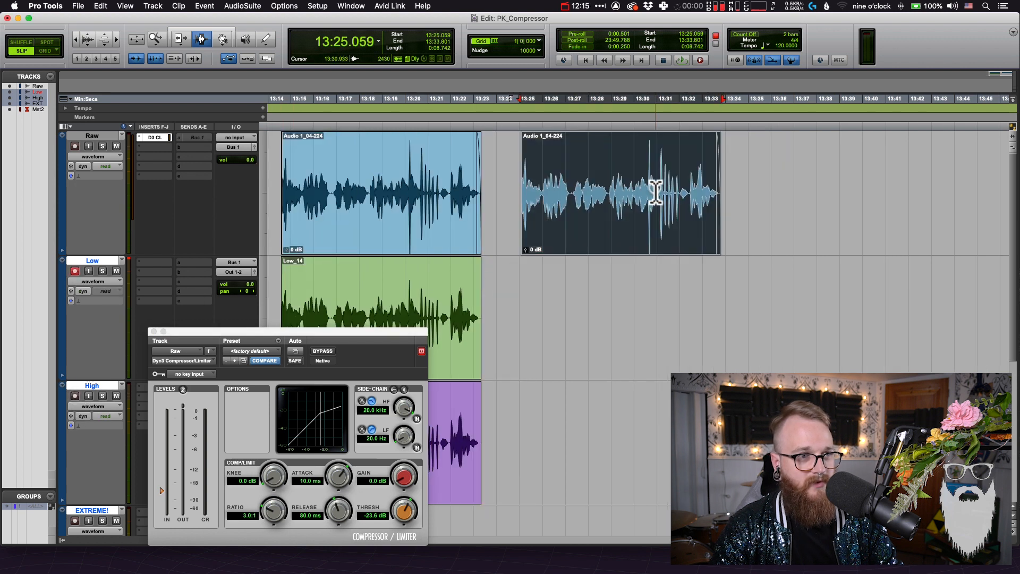
pyautogui.tripleClick(656, 192)
pyautogui.click(665, 427)
pyautogui.doubleClick(638, 239)
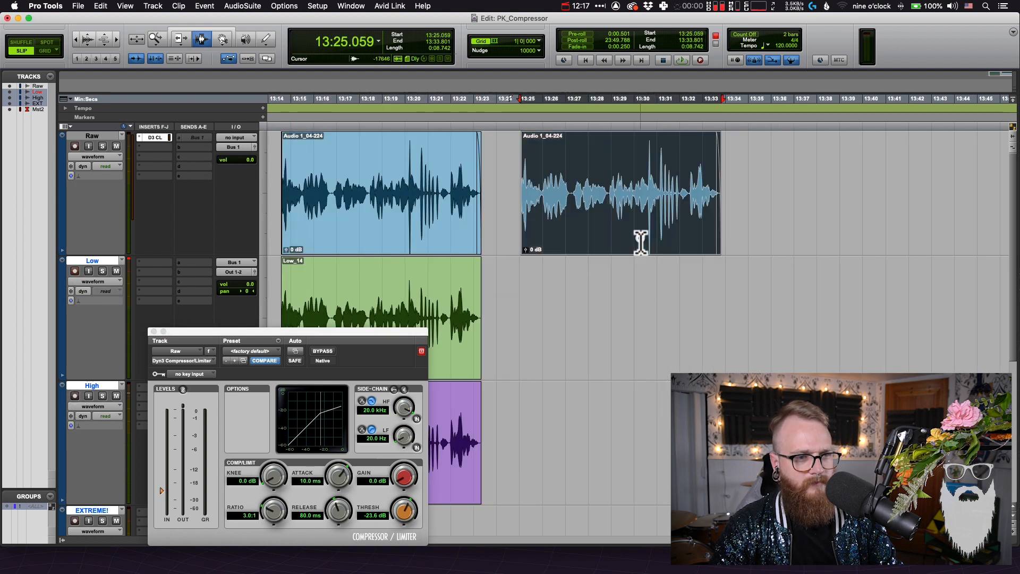
pyautogui.press('super+space')
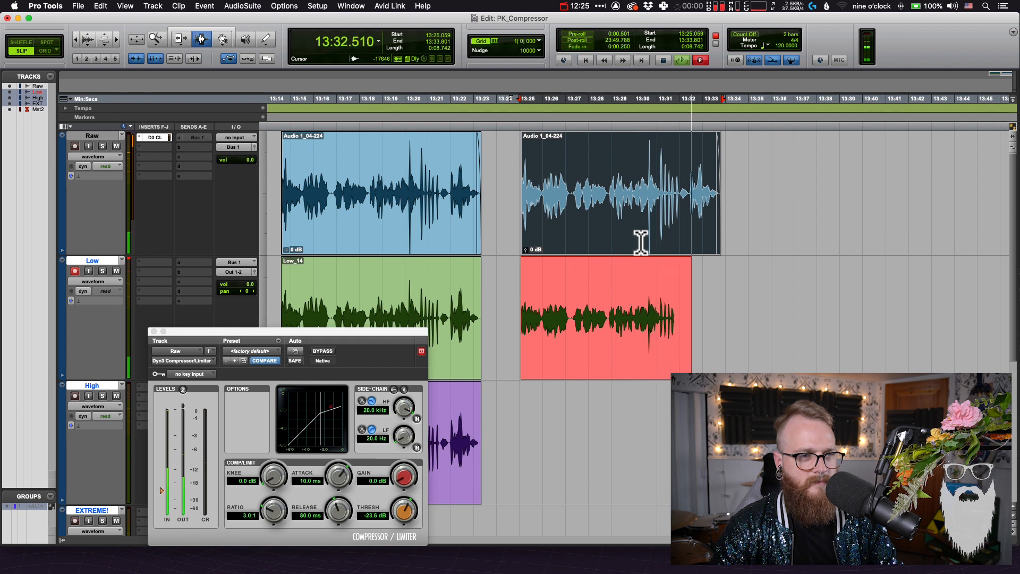
# Compare the second Low recording with the duplicated Raw clip by overlaying its waveform, including the clip's opening
pyautogui.press('t')
pyautogui.press('t')
pyautogui.hscroll(4, 638, 301)
pyautogui.click(647, 287)
pyautogui.press('r')
pyautogui.hscroll(4, 647, 286)
pyautogui.scroll(-2, 646, 286)
pyautogui.scroll(2, 646, 285)
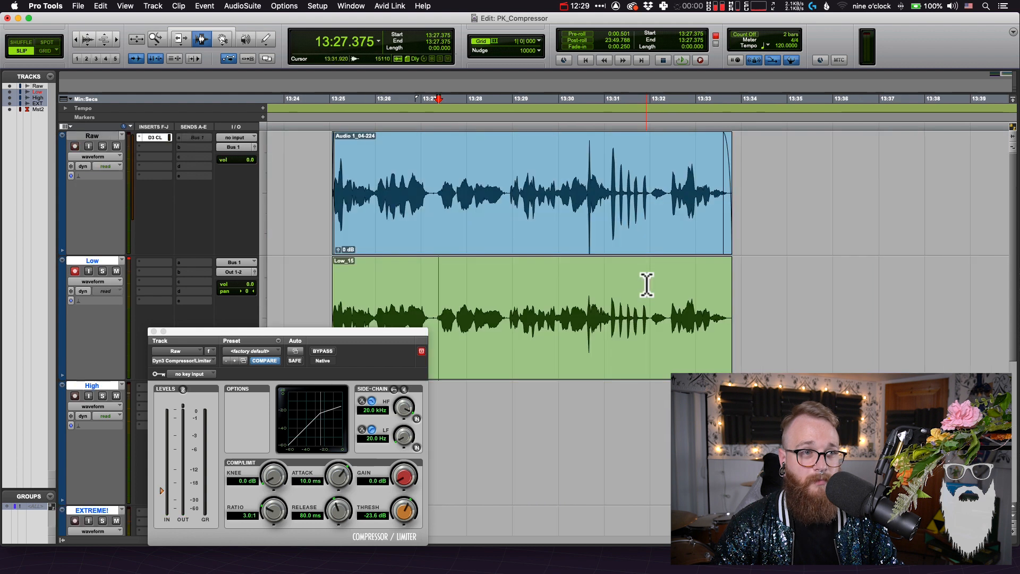
pyautogui.hscroll(-2, 647, 286)
pyautogui.press('F8')
pyautogui.click(628, 330)
pyautogui.moveTo(629, 330); pyautogui.dragTo(599, 204)
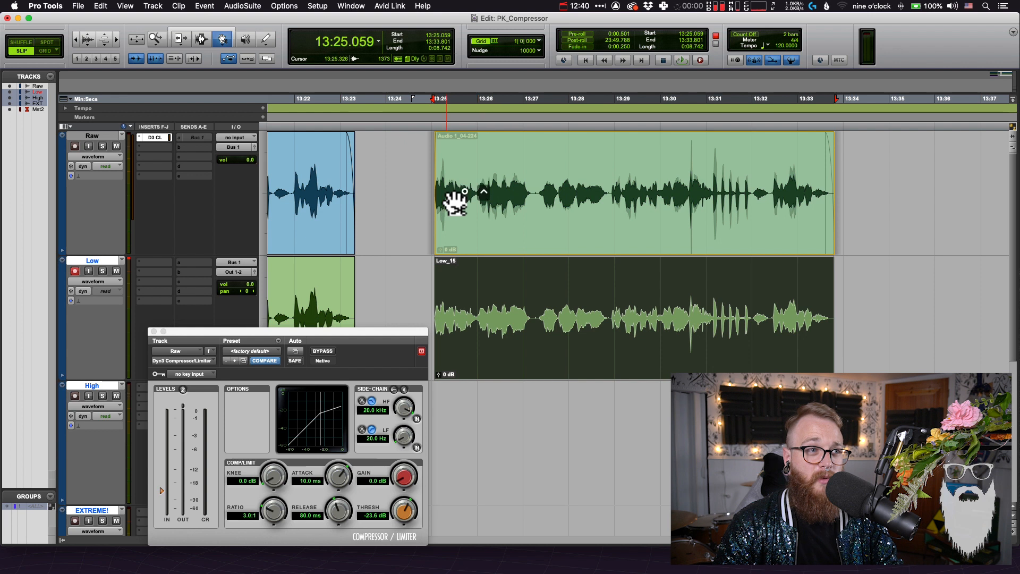
pyautogui.click(555, 284)
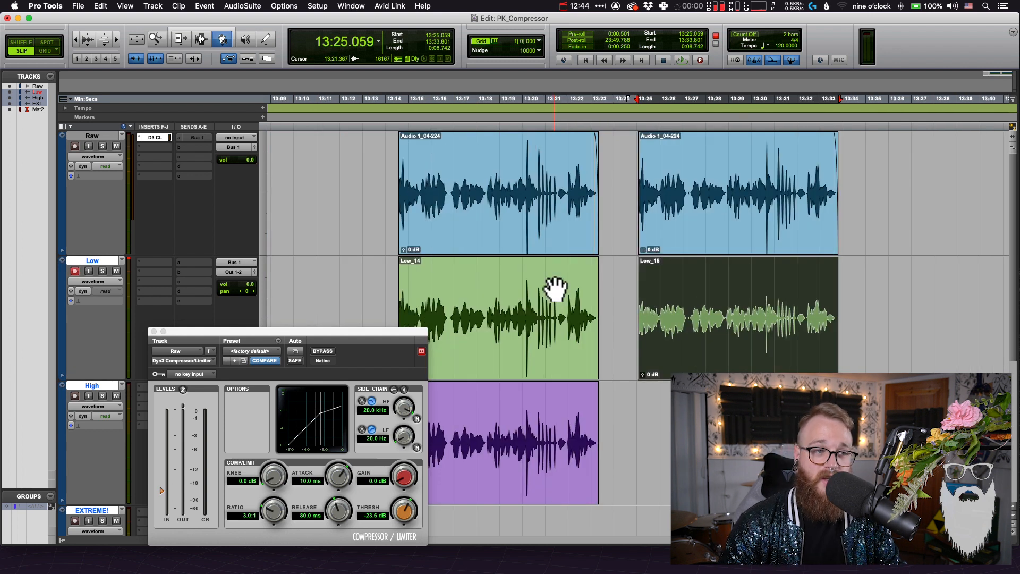
# Solo the Low track and play back its first recording and its second, lower-threshold recording for comparison
pyautogui.press('F7')
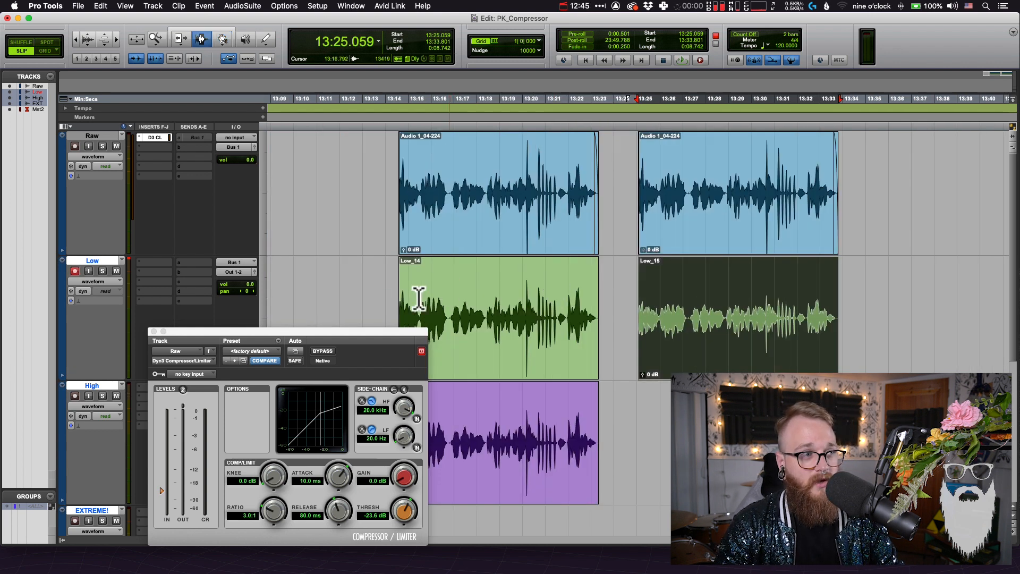
pyautogui.click(103, 271)
pyautogui.doubleClick(541, 316)
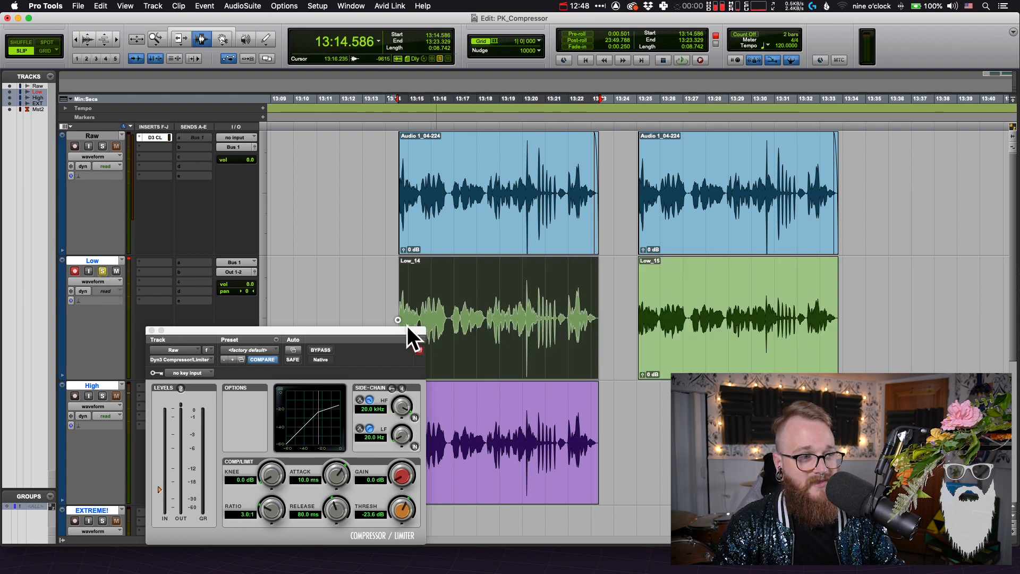
pyautogui.moveTo(412, 337); pyautogui.dragTo(388, 313)
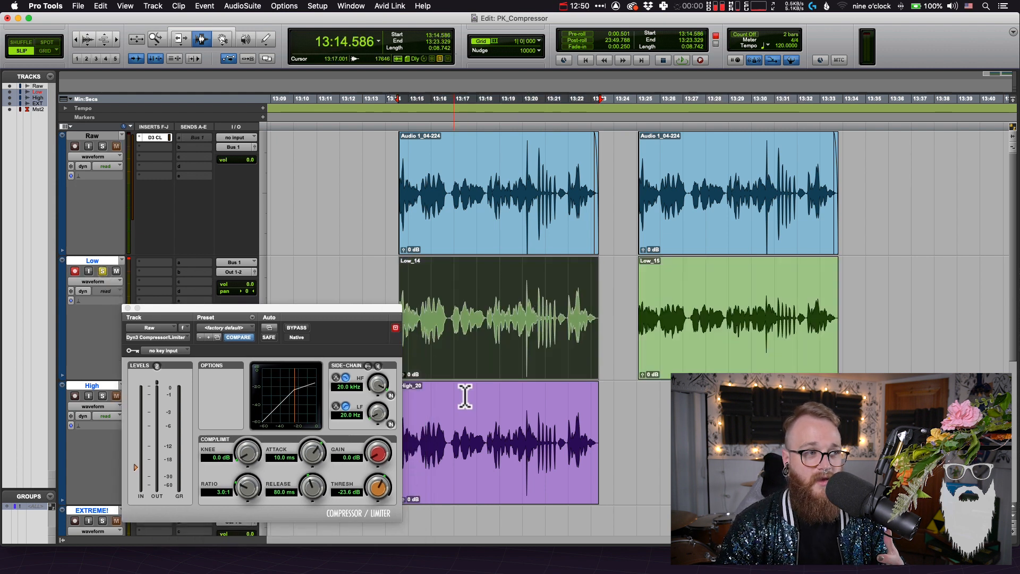
pyautogui.click(716, 332)
pyautogui.doubleClick(592, 323)
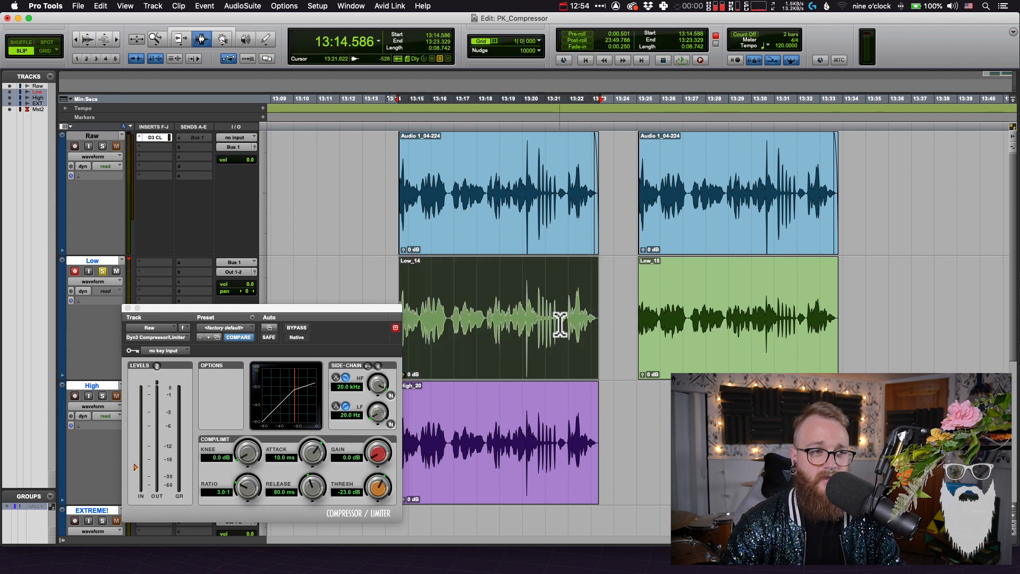
pyautogui.press('space')
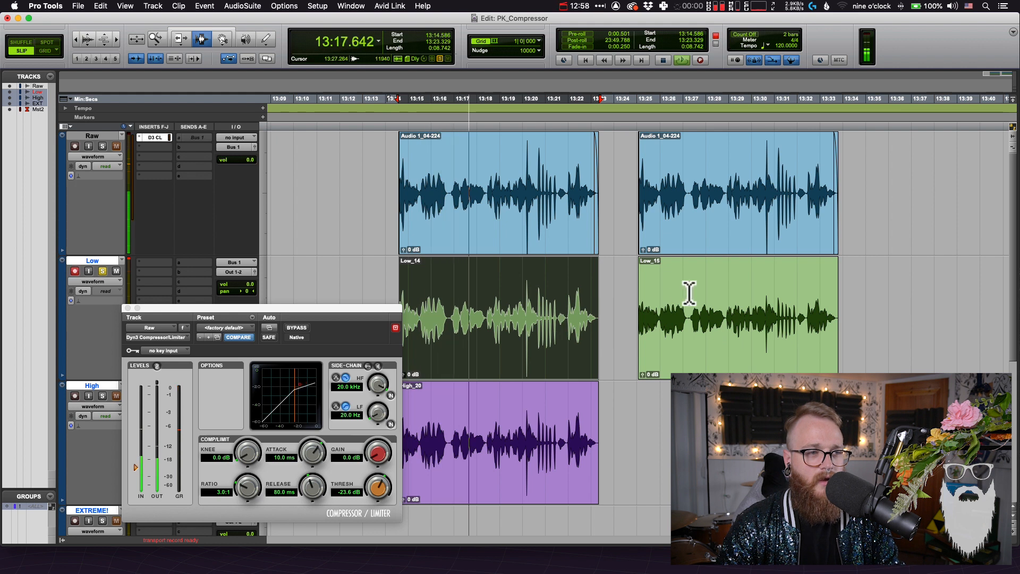
pyautogui.doubleClick(673, 318)
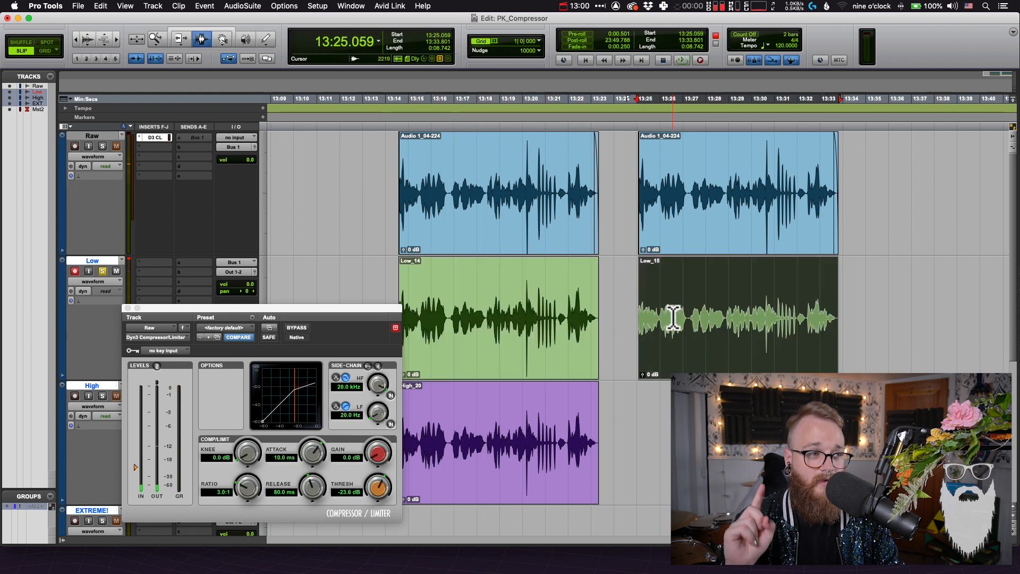
pyautogui.press('space')
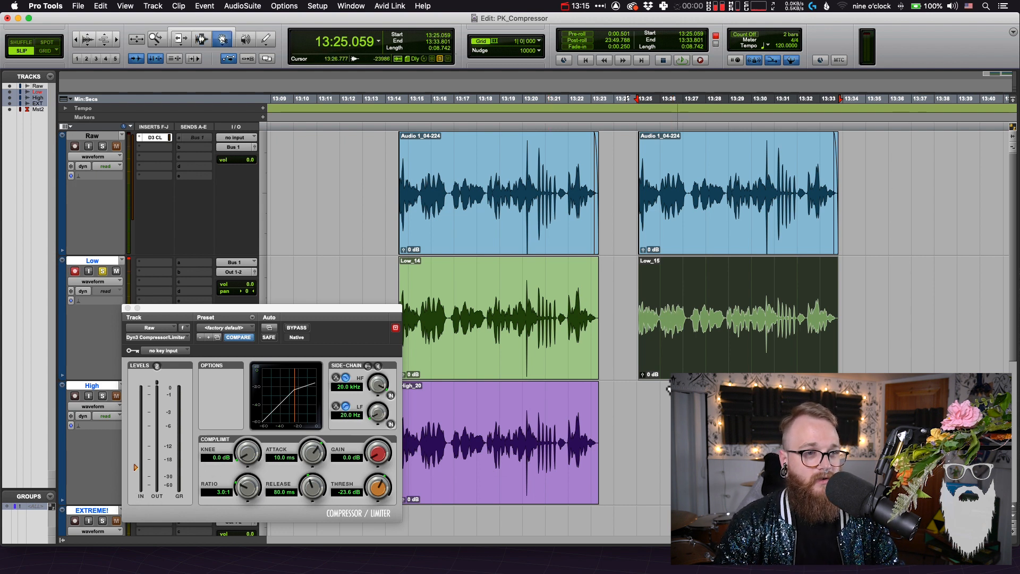
# Move the second Low recording down to the High track, keeping its time position
pyautogui.moveTo(674, 366); pyautogui.dragTo(674, 491)
pyautogui.press('F7')
pyautogui.click(689, 320)
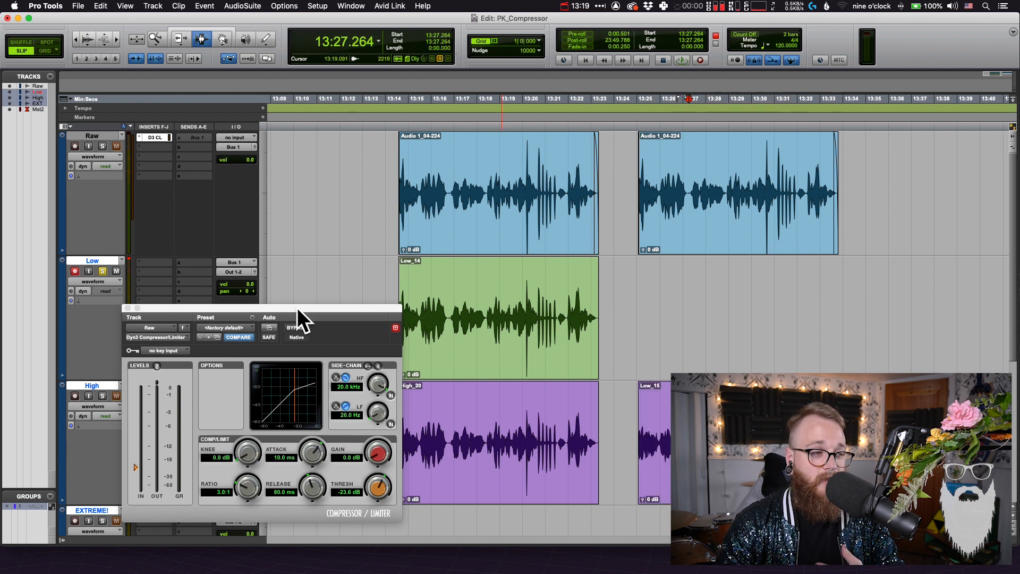
# Set the compressor threshold to -16.6 dB and record the duplicated Raw clip's full range onto the Low track, with the High track muted
pyautogui.moveTo(136, 468); pyautogui.dragTo(139, 456)
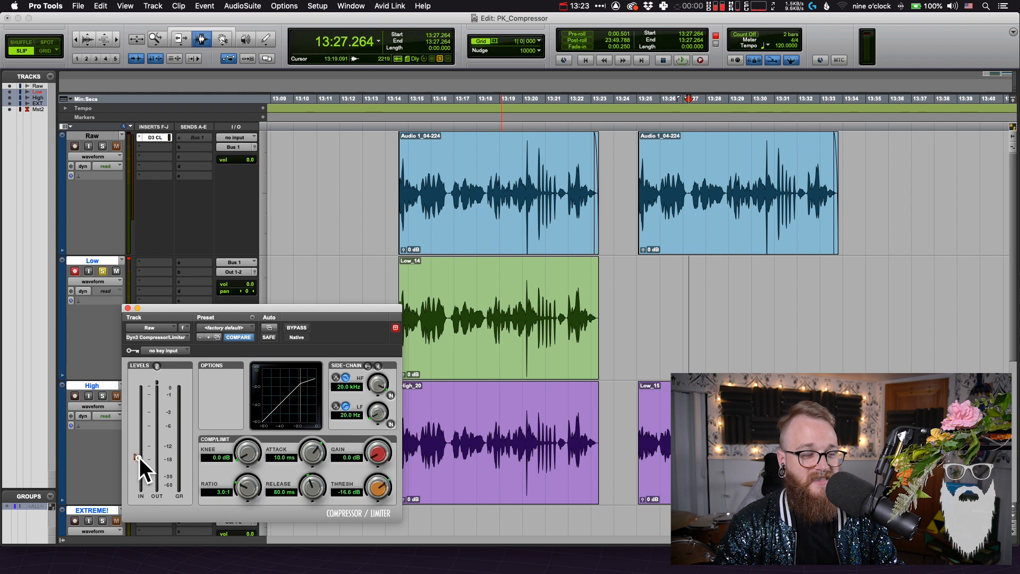
pyautogui.doubleClick(706, 193)
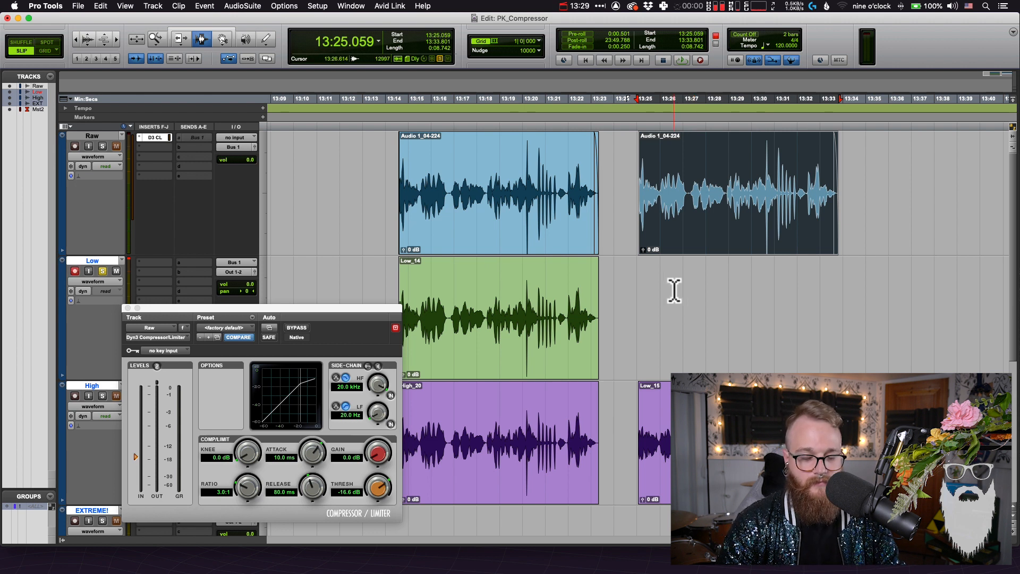
pyautogui.press('super+space')
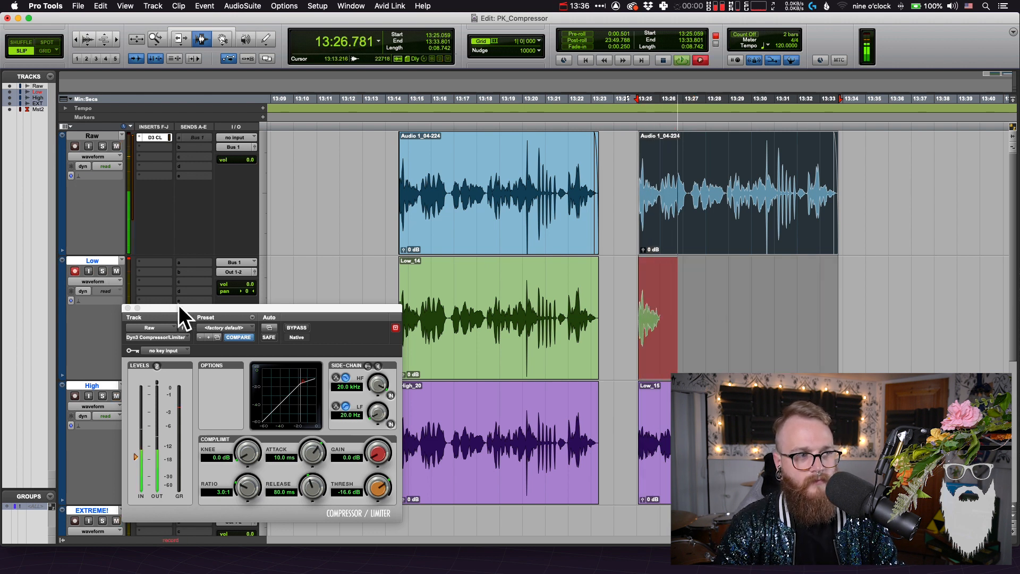
pyautogui.moveTo(178, 304); pyautogui.dragTo(292, 252)
pyautogui.click(116, 396)
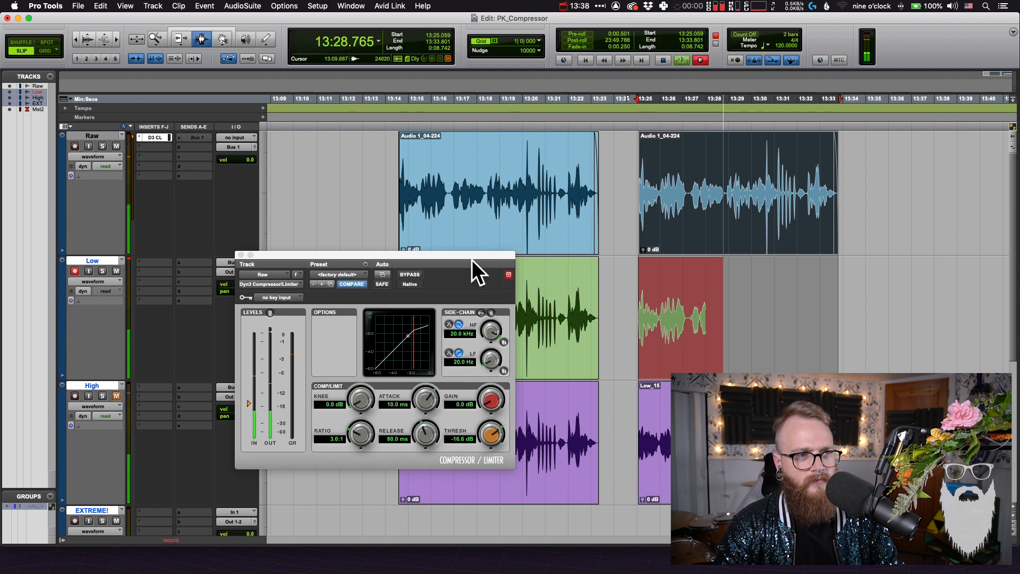
pyautogui.moveTo(472, 258); pyautogui.dragTo(492, 312)
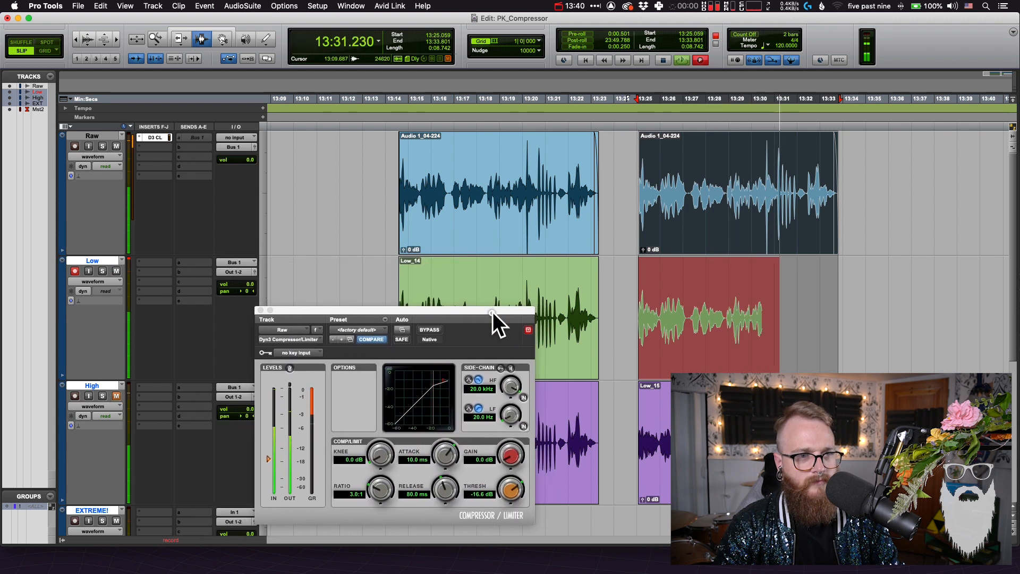
pyautogui.click(66, 123)
pyautogui.click(57, 190)
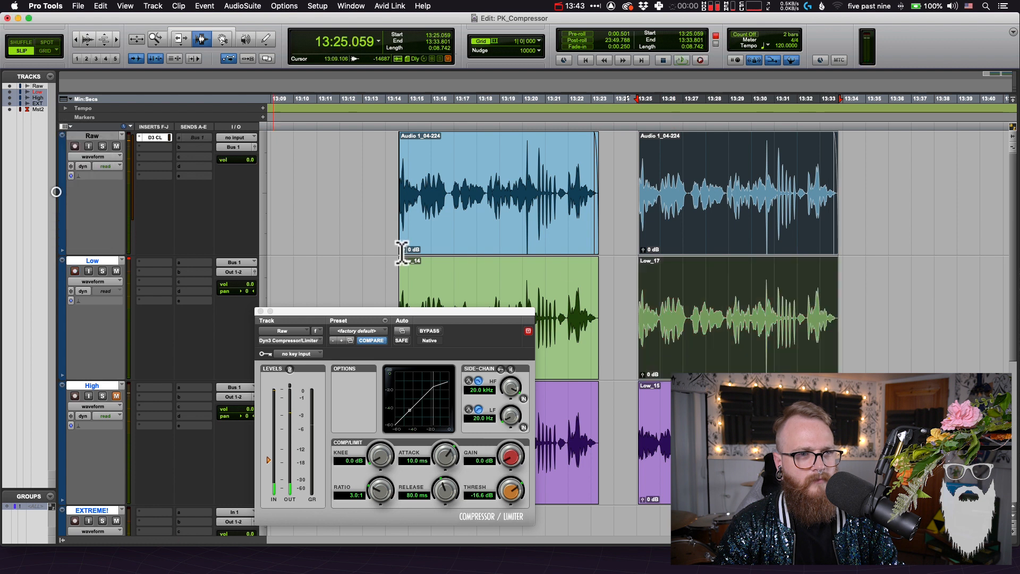
# Compare the new Low recording with the lower-threshold recording on the High track by overlaying their waveforms
pyautogui.click(729, 305)
pyautogui.press('t')
pyautogui.press('t')
pyautogui.press('r')
pyautogui.hscroll(-3, 728, 306)
pyautogui.press('F8')
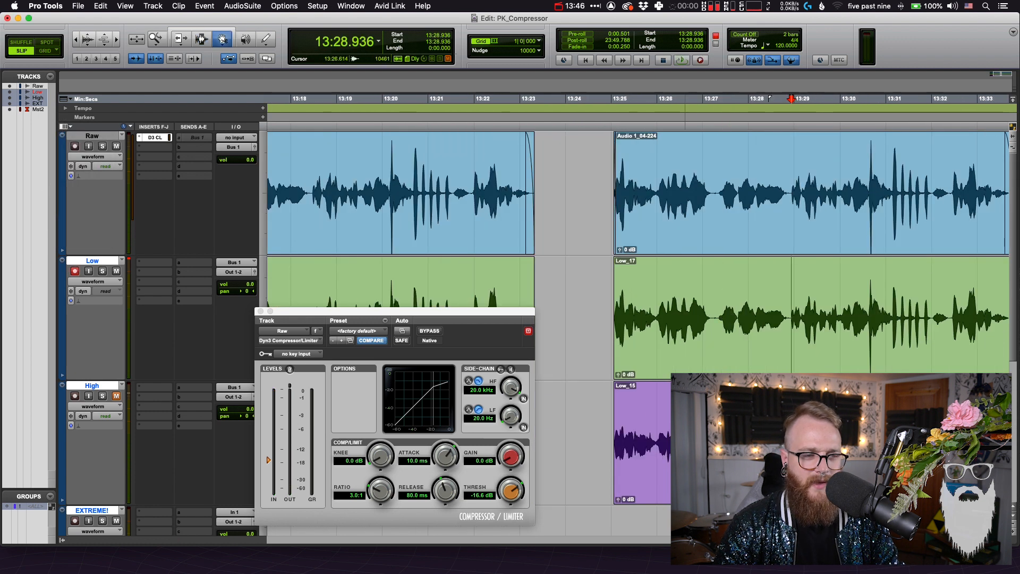
pyautogui.click(684, 361)
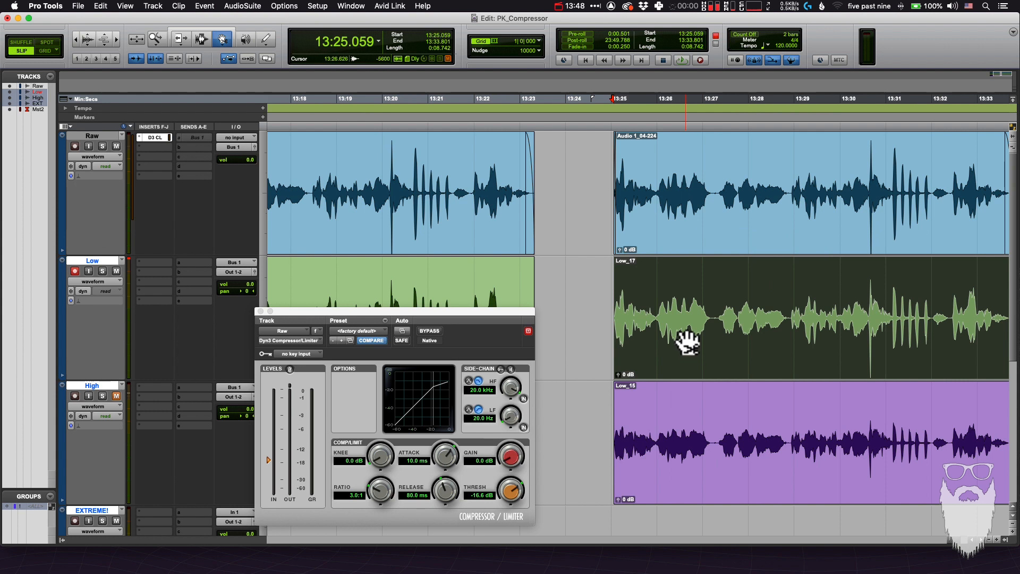
pyautogui.moveTo(687, 343)
pyautogui.mouseDown()
pyautogui.moveTo(700, 193)
pyautogui.moveTo(774, 201)
pyautogui.moveTo(665, 191)
pyautogui.moveTo(907, 175)
pyautogui.moveTo(908, 200)
pyautogui.moveTo(893, 171)
pyautogui.moveTo(888, 212)
pyautogui.moveTo(845, 311)
pyautogui.mouseUp()
pyautogui.click(820, 427)
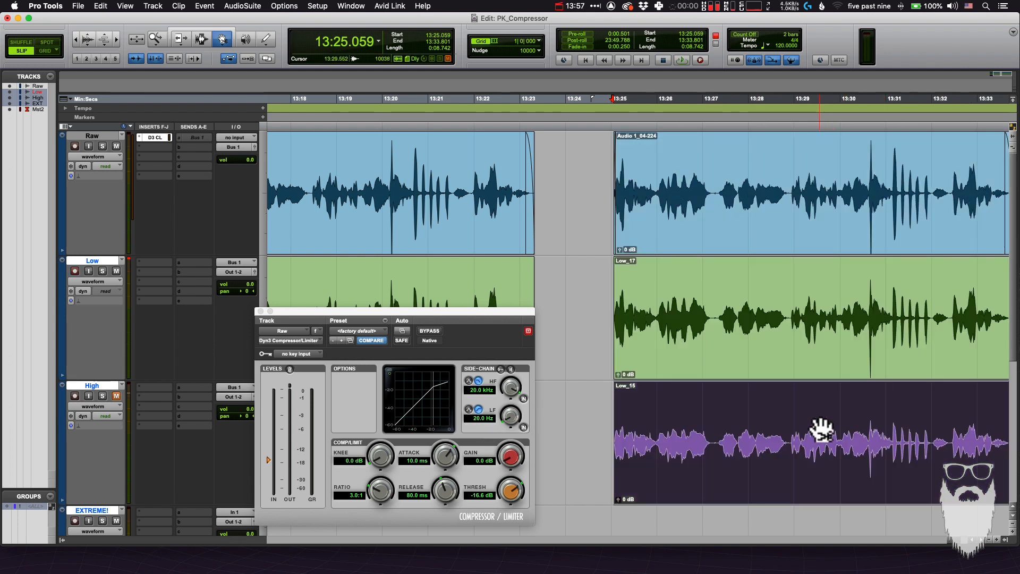
pyautogui.hscroll(3, 820, 431)
pyautogui.moveTo(774, 432); pyautogui.dragTo(594, 318)
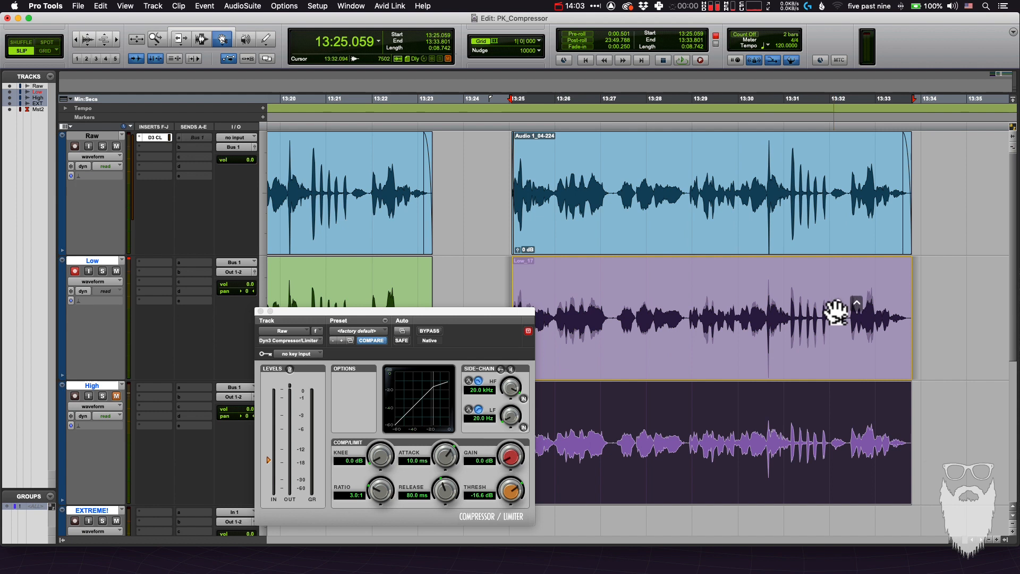
pyautogui.click(848, 406)
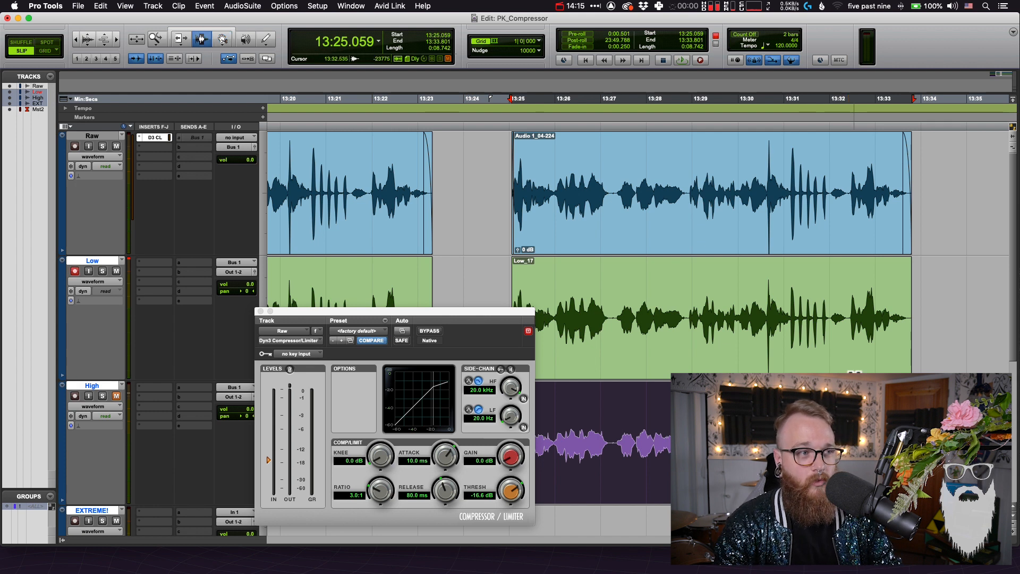
# Separate a section about 2.3 seconds long from the High track's second recording and move it up into the new Low recording
pyautogui.press('r')
pyautogui.press('r')
pyautogui.click(200, 38)
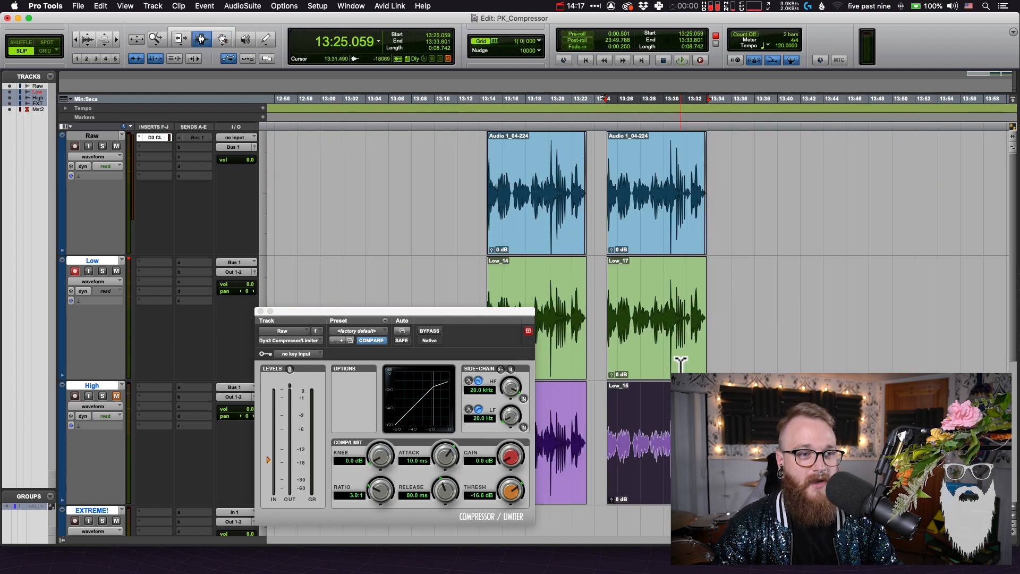
pyautogui.press('t')
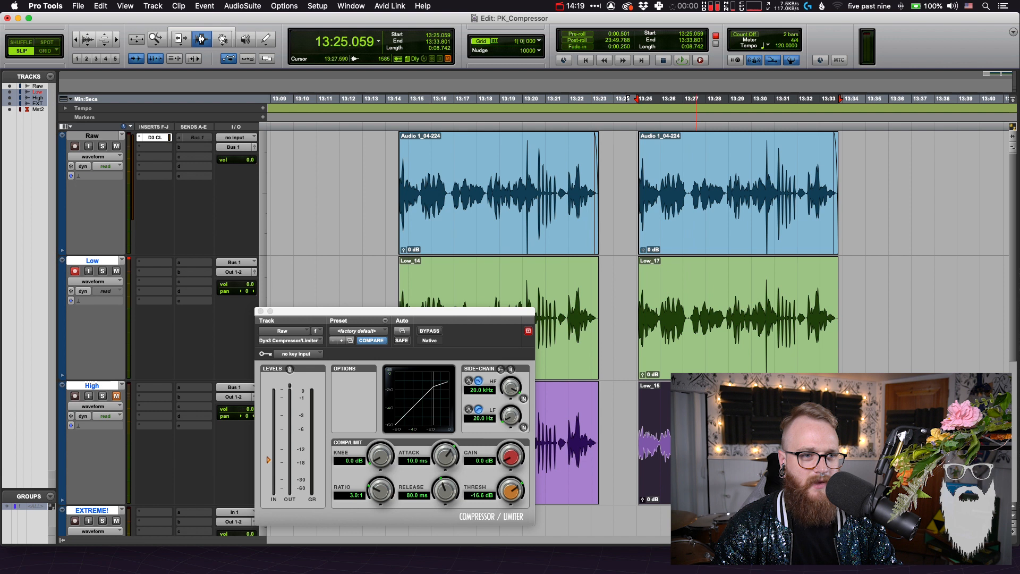
pyautogui.click(691, 427)
pyautogui.press('b')
pyautogui.moveTo(675, 463); pyautogui.dragTo(724, 301)
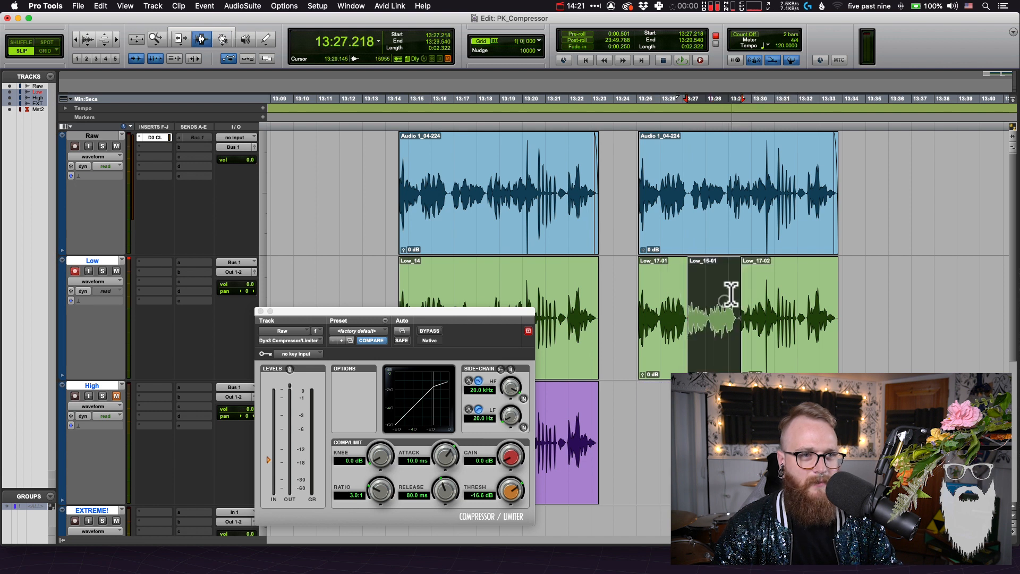
# Solo the Low track, play back the opening through the inserted section, and undo the splice
pyautogui.keyDown('shift'); pyautogui.doubleClick(657, 318); pyautogui.keyUp('shift')
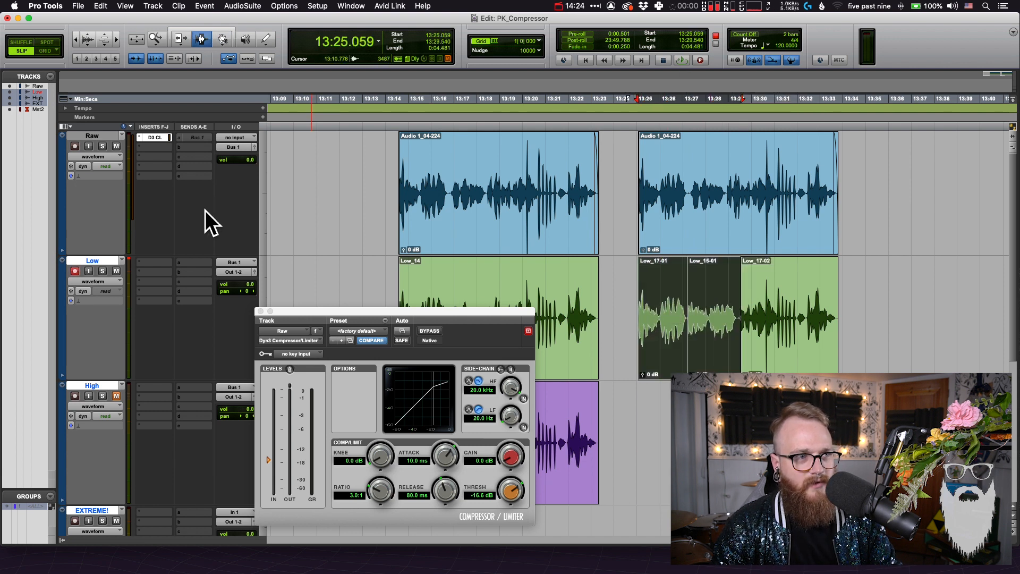
pyautogui.click(103, 275)
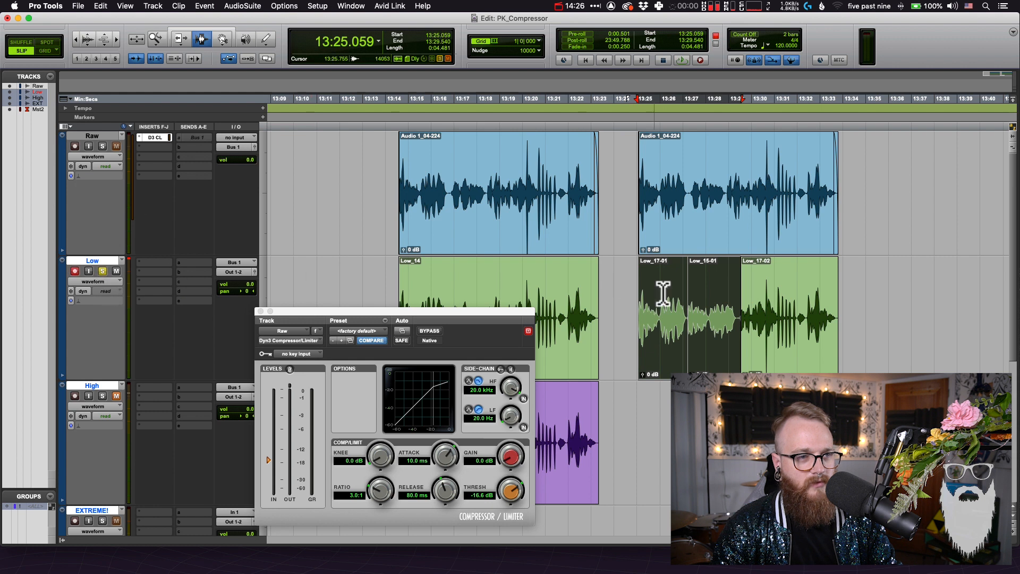
pyautogui.doubleClick(659, 302)
pyautogui.keyDown('shift'); pyautogui.doubleClick(694, 312); pyautogui.keyUp('shift')
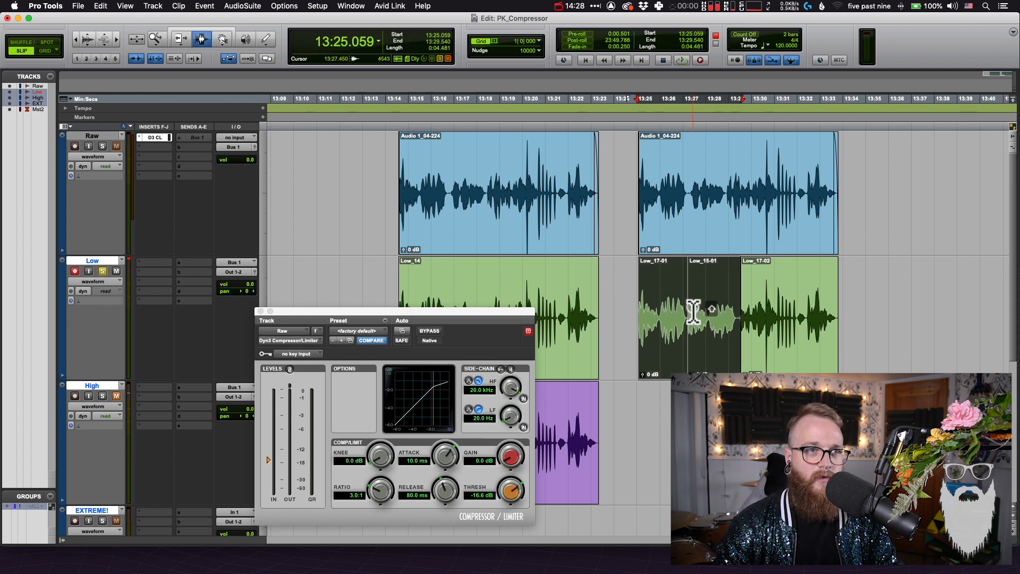
pyautogui.press('space')
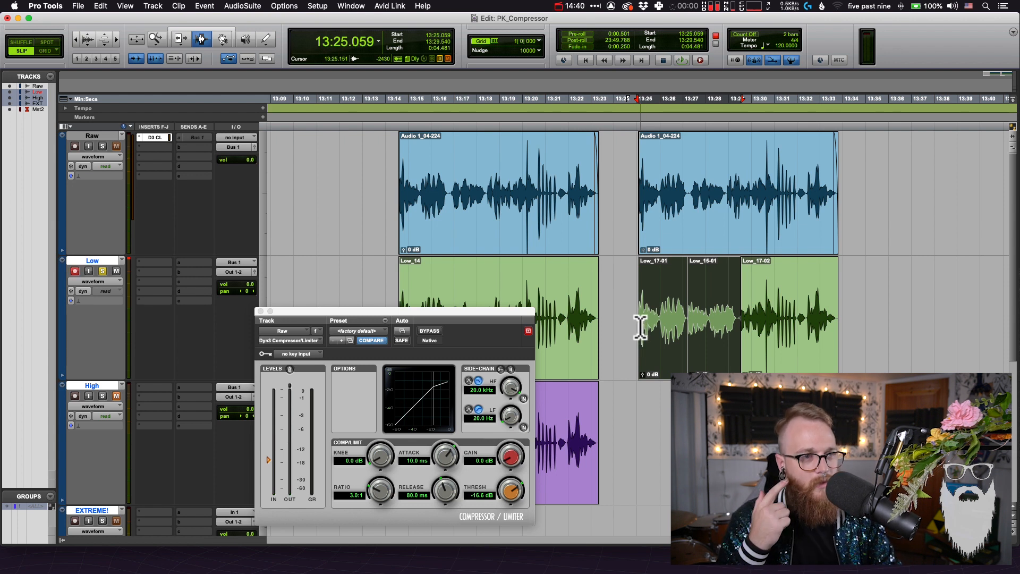
pyautogui.press('space')
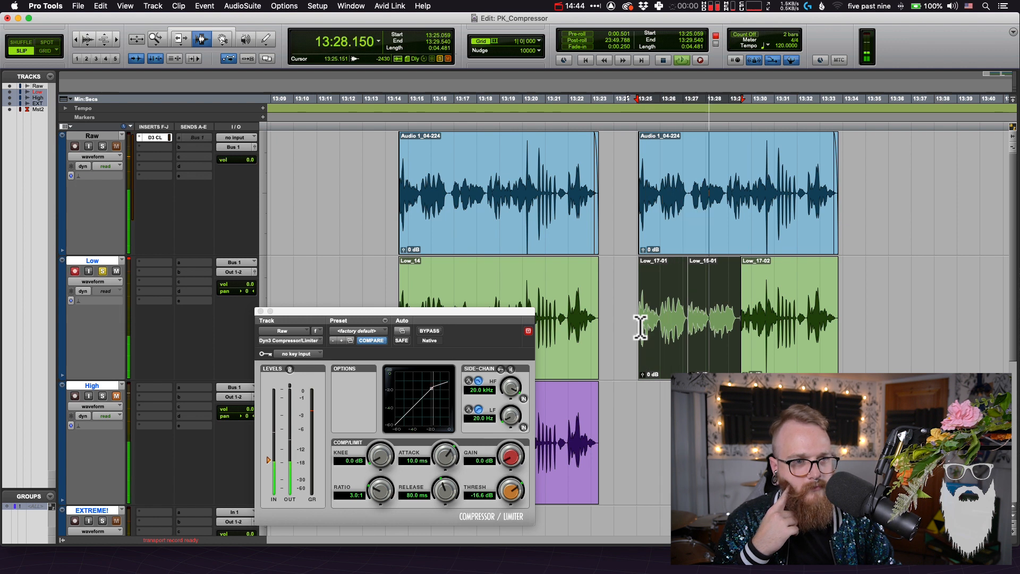
pyautogui.press('super+z')
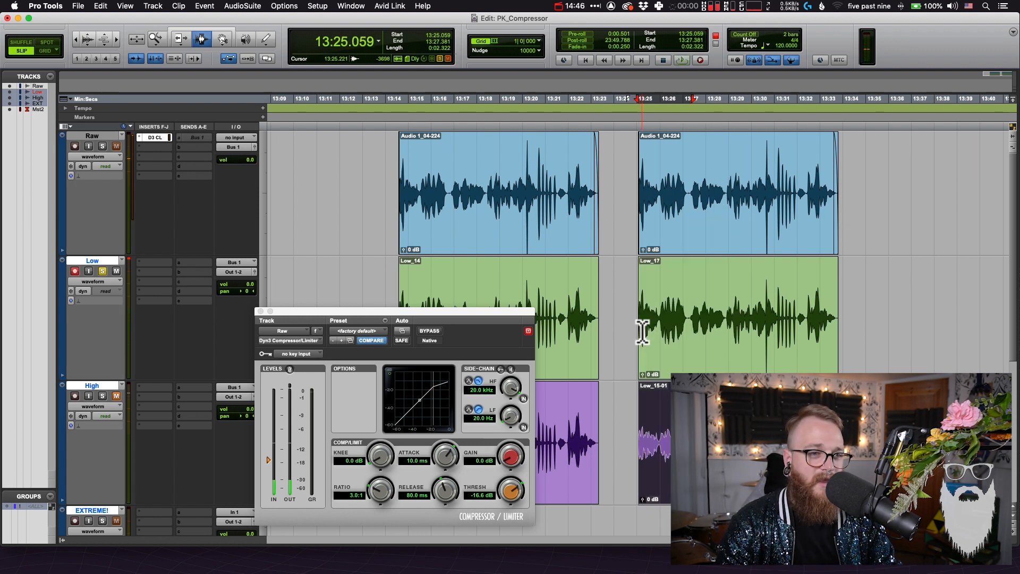
pyautogui.click(693, 329)
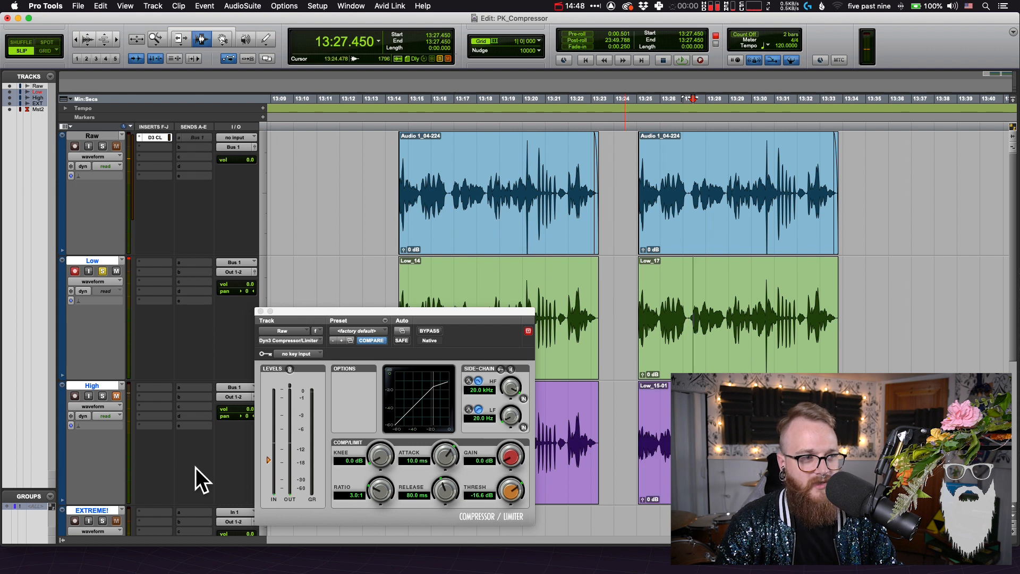
# Set the compressor threshold to -45.3 dB and arm the EXTREME! track with Bus 1 (Mono) as input, leaving Low unsoloed and muted
pyautogui.moveTo(268, 462); pyautogui.dragTo(269, 483)
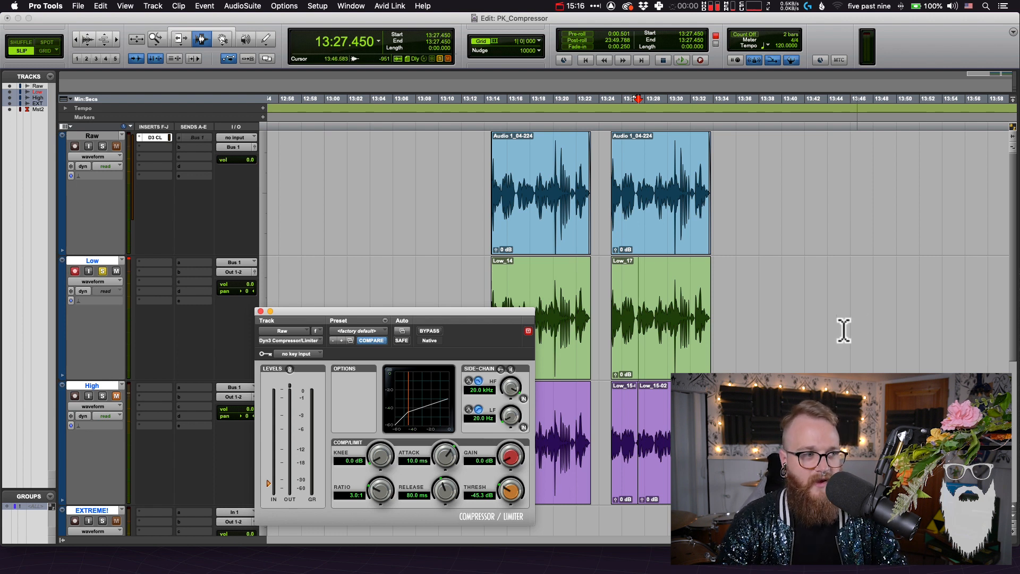
pyautogui.moveTo(262, 255); pyautogui.dragTo(260, 213)
pyautogui.click(103, 228)
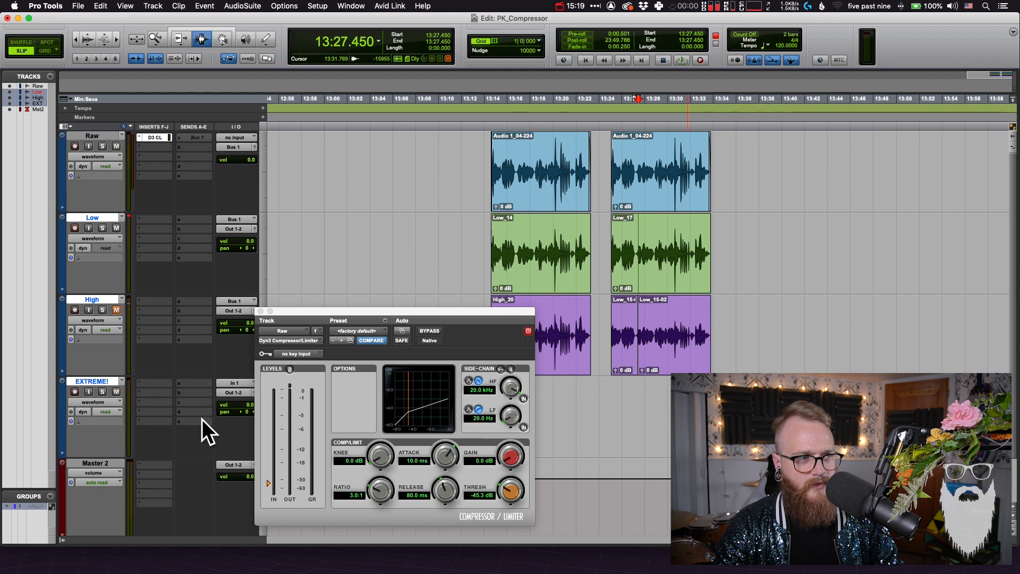
pyautogui.click(232, 382)
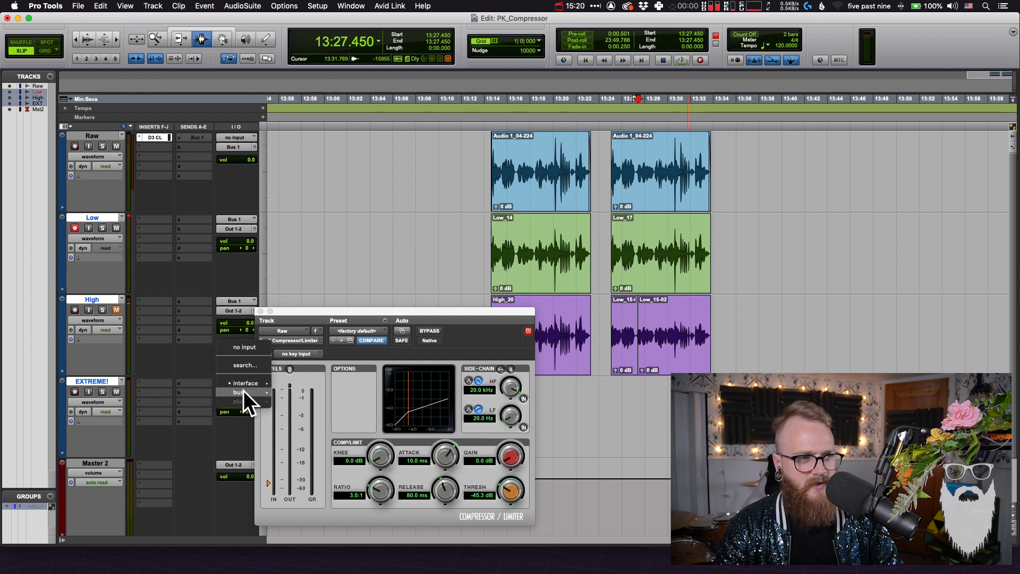
pyautogui.moveTo(243, 392)
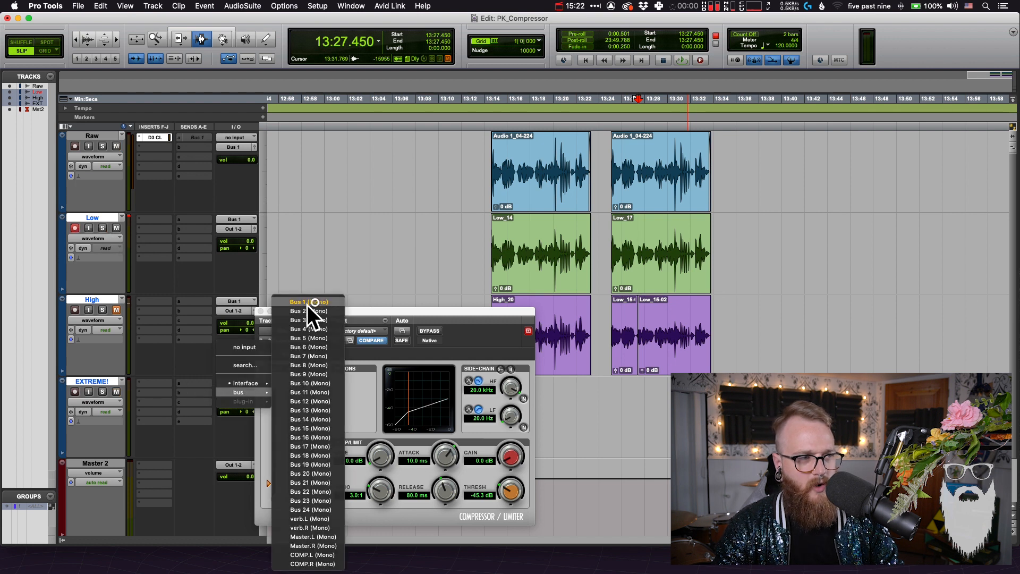
pyautogui.click(315, 301)
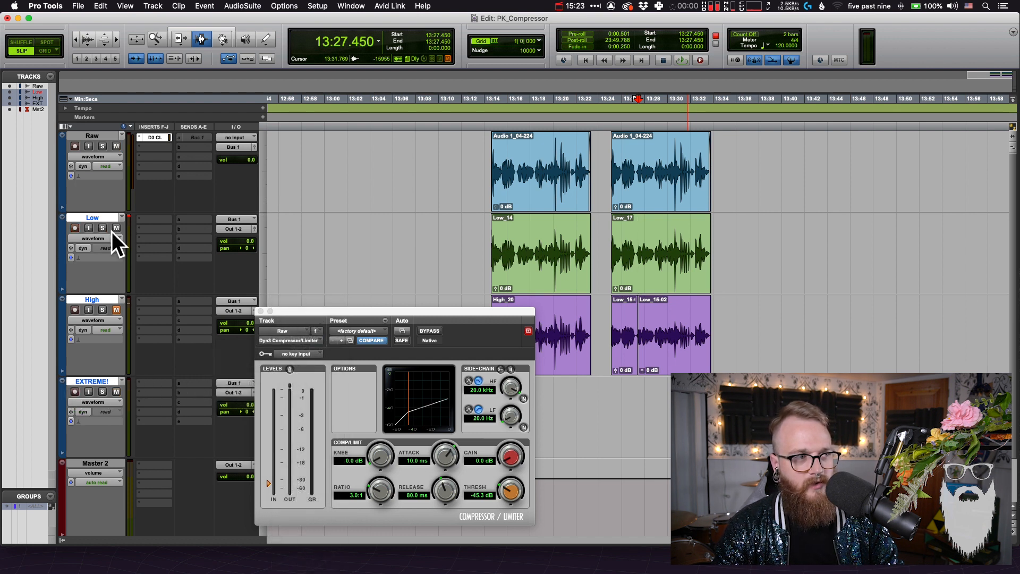
pyautogui.click(114, 229)
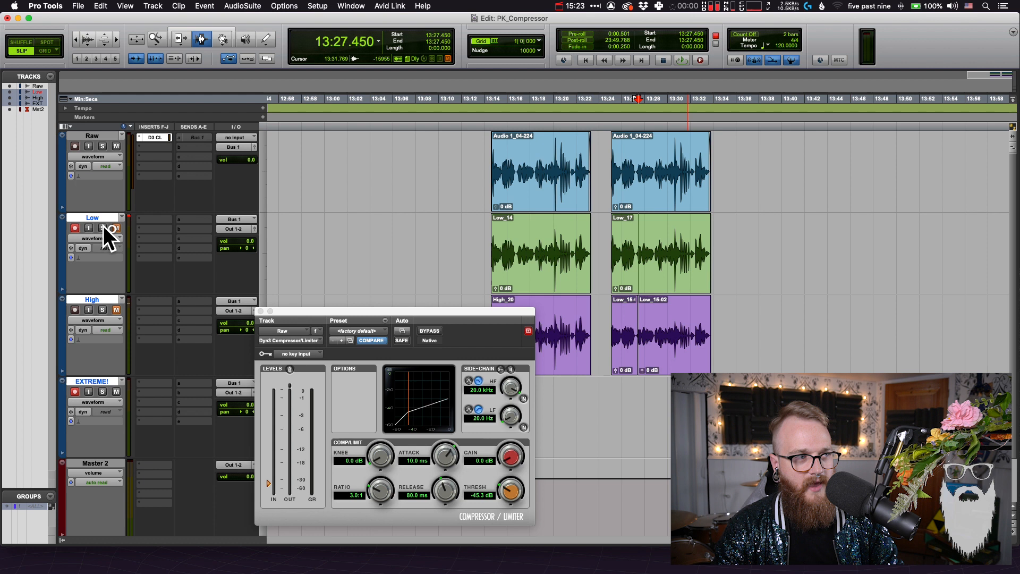
# Record the duplicated Raw clip's full time range onto the EXTREME! track
pyautogui.doubleClick(634, 186)
pyautogui.press('super+space')
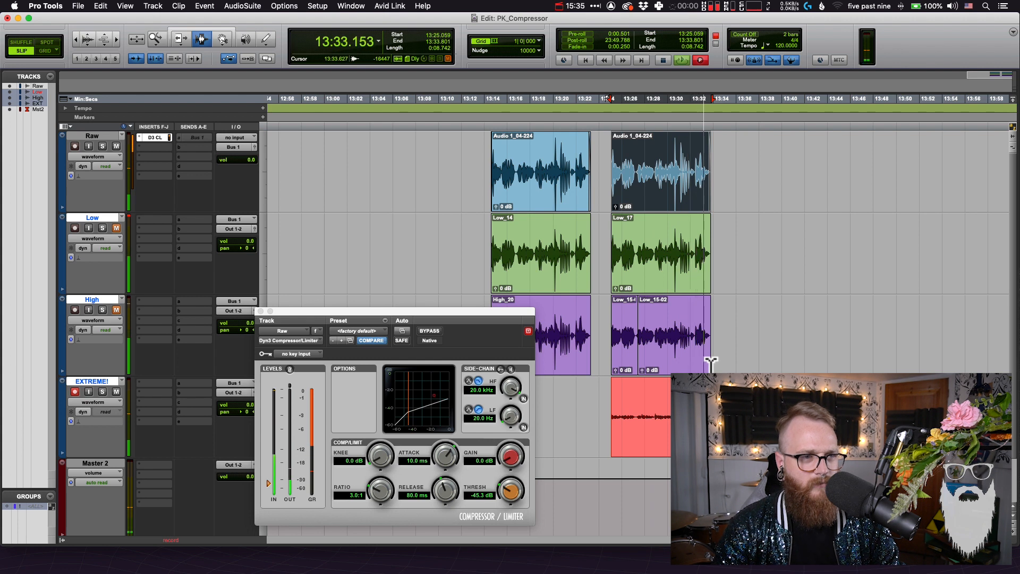
pyautogui.press('space')
# Examine the EXTREME! recording's dynamics from start to end against the clips above it, using enlarged waveforms
pyautogui.press('super+bracketleft')
pyautogui.press('t')
pyautogui.press('t')
pyautogui.press('t')
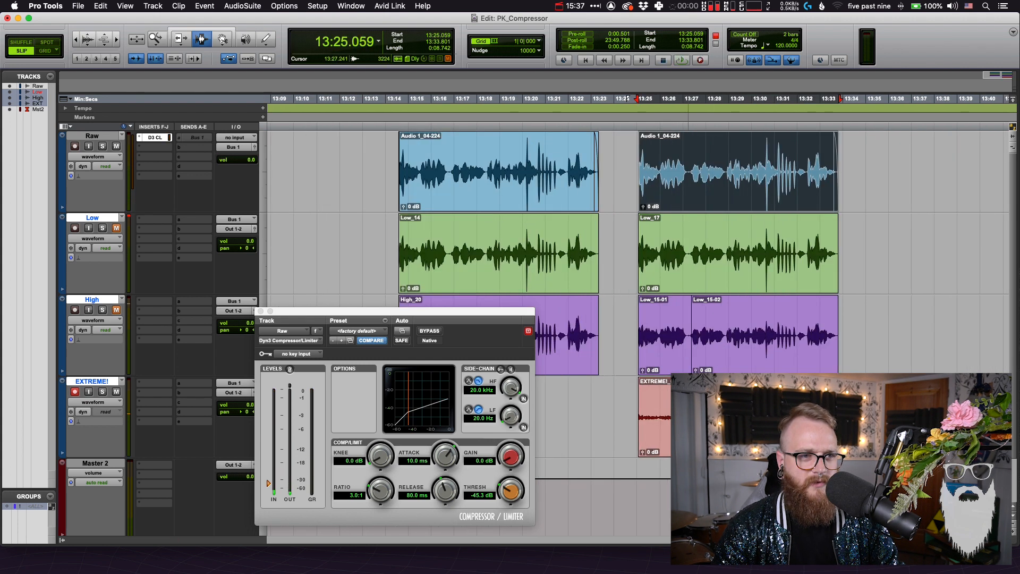
pyautogui.press('Right')
pyautogui.hscroll(-3, 689, 417)
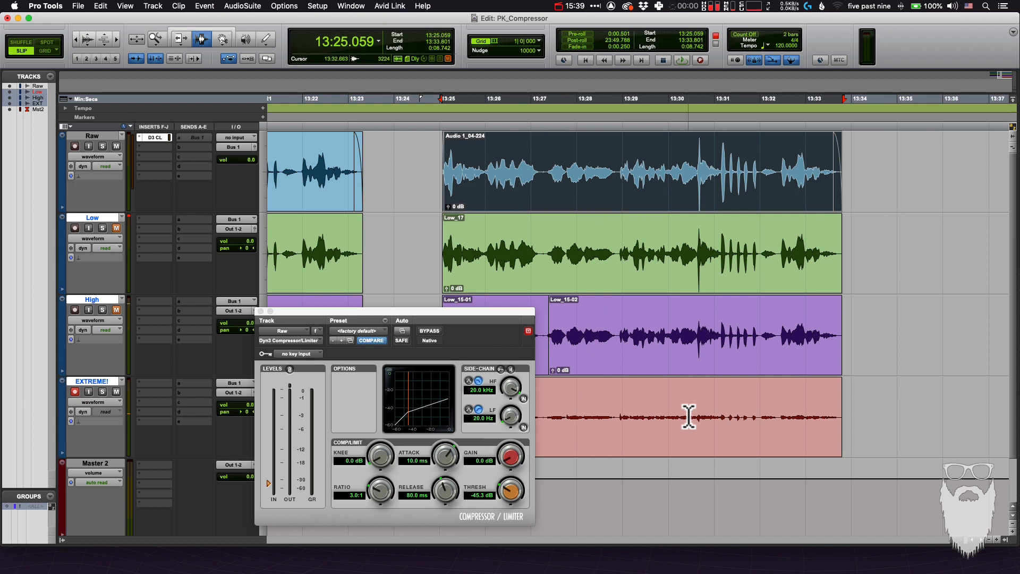
pyautogui.press('alt+super+bracketright')
pyautogui.press('alt+super+bracketright')
pyautogui.press('alt+super+bracketright')
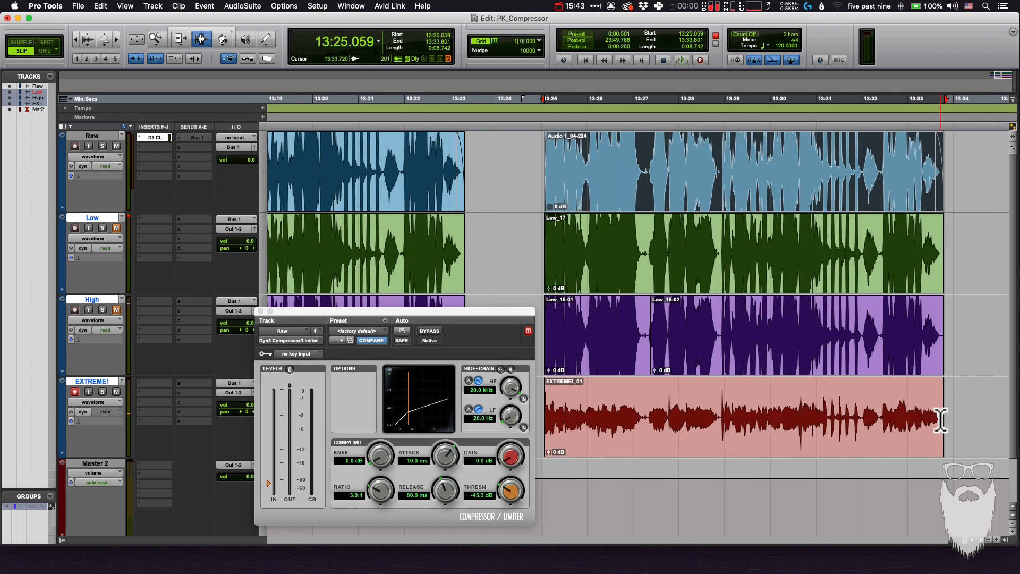
pyautogui.moveTo(941, 417); pyautogui.dragTo(544, 445)
pyautogui.click(623, 427)
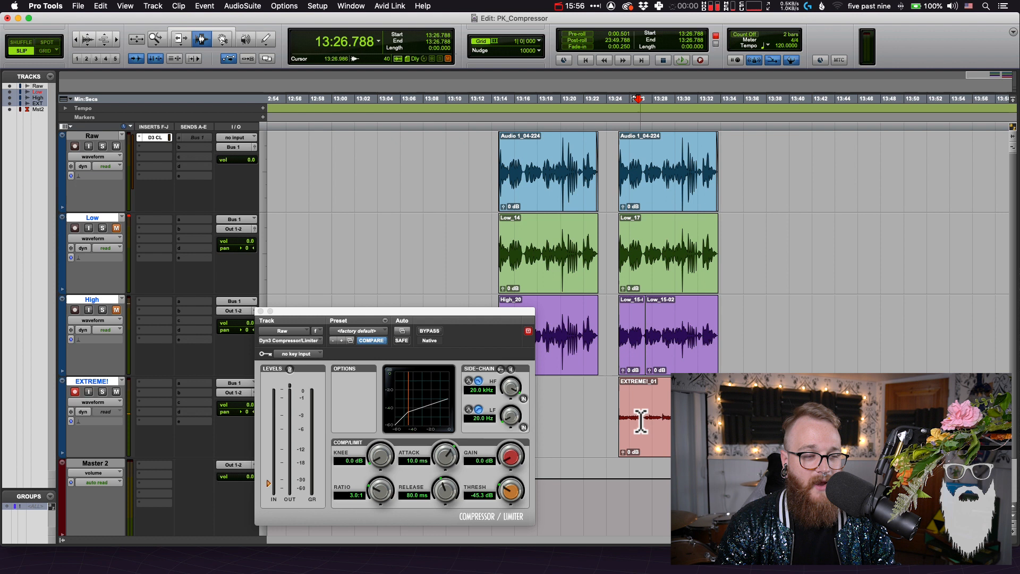
pyautogui.doubleClick(640, 419)
pyautogui.click(640, 419)
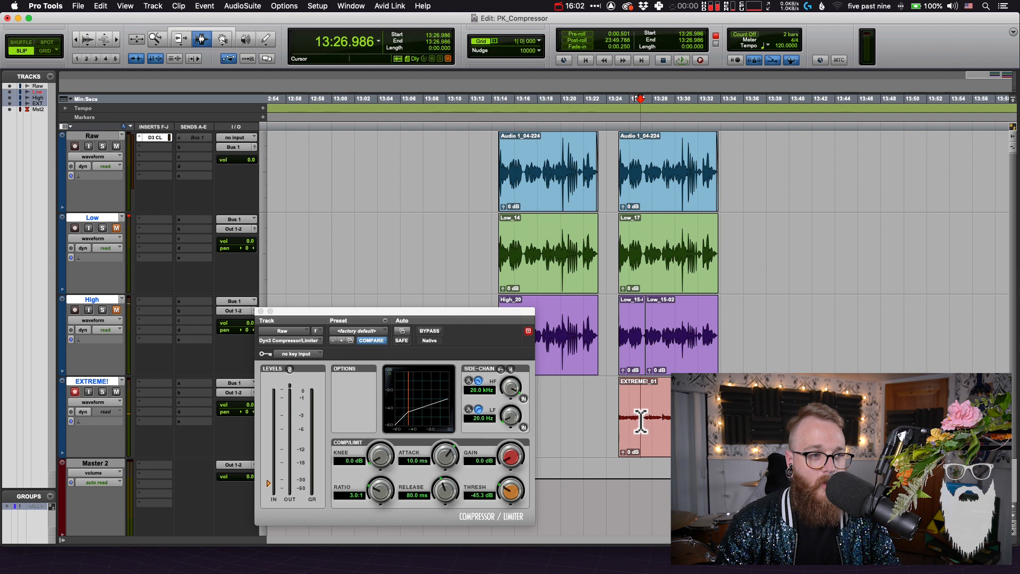
# Route the Raw track's output to Out 1-2 and play back its duplicated clip through the compressor
pyautogui.click(512, 453)
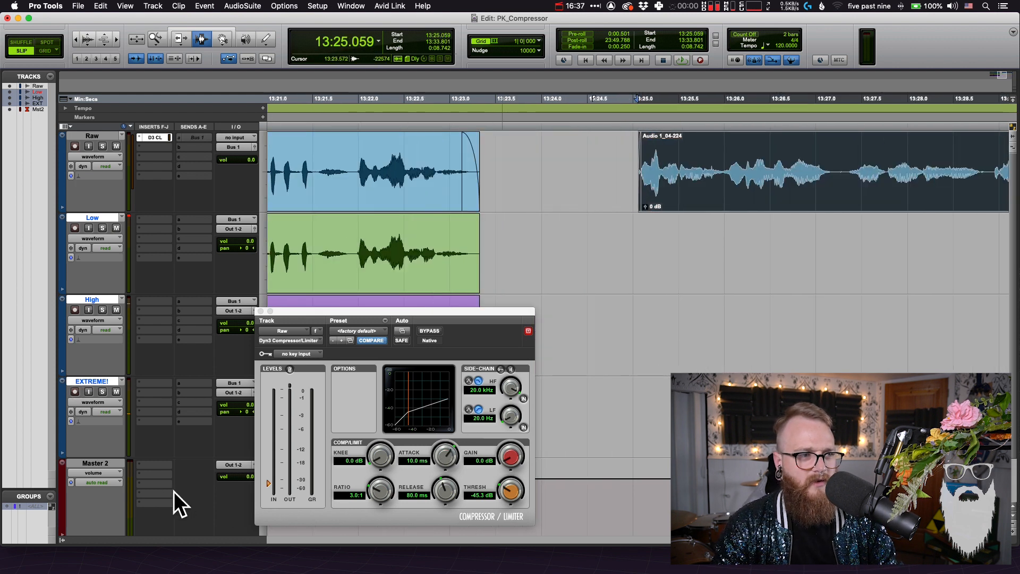
pyautogui.press('space')
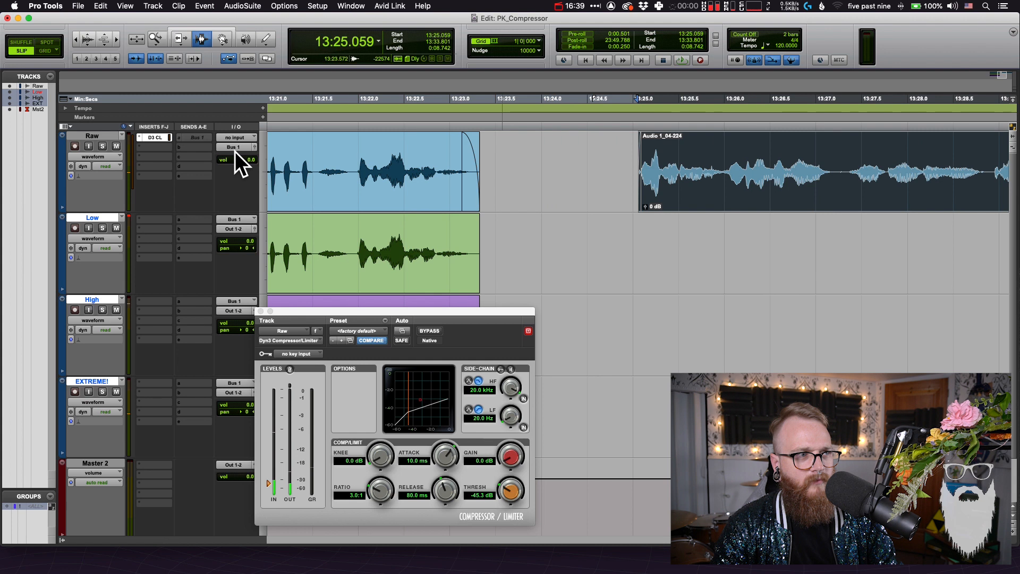
pyautogui.click(234, 147)
pyautogui.moveTo(234, 147)
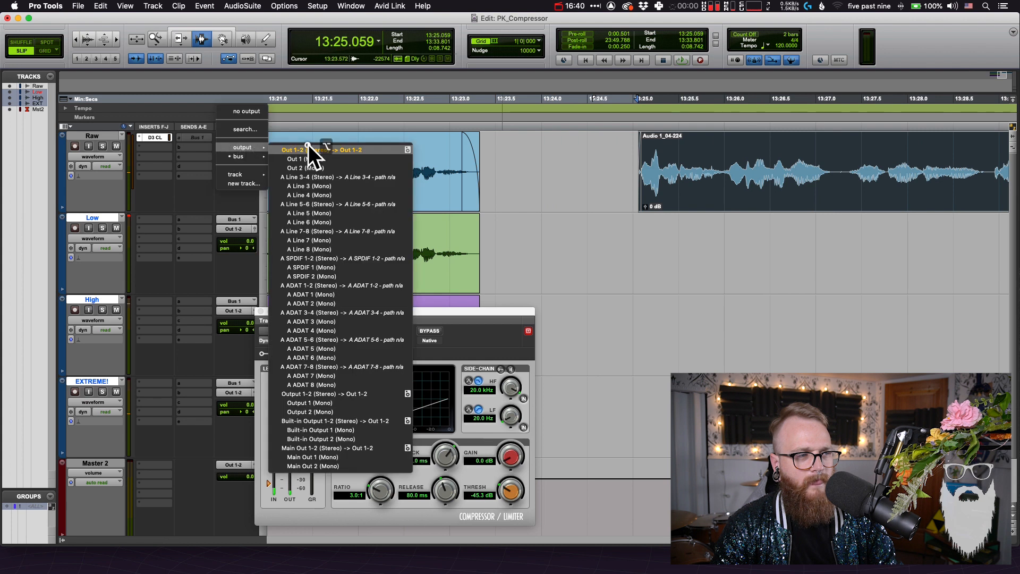
pyautogui.click(308, 145)
pyautogui.click(673, 162)
pyautogui.press('space')
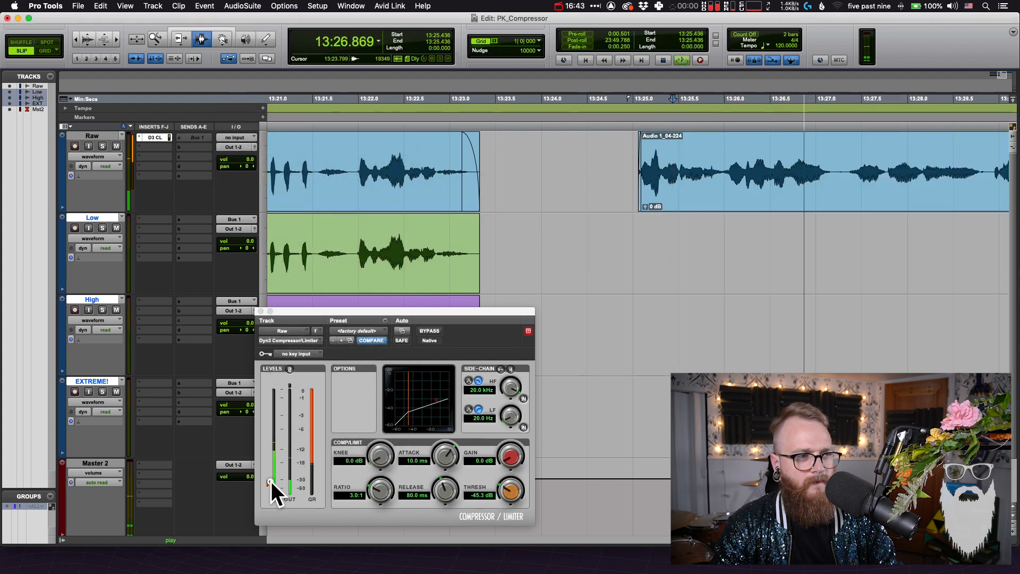
# Set the compressor threshold to -19.2 dB during playback of the duplicated Raw clip and stop playback
pyautogui.moveTo(270, 481); pyautogui.dragTo(277, 467)
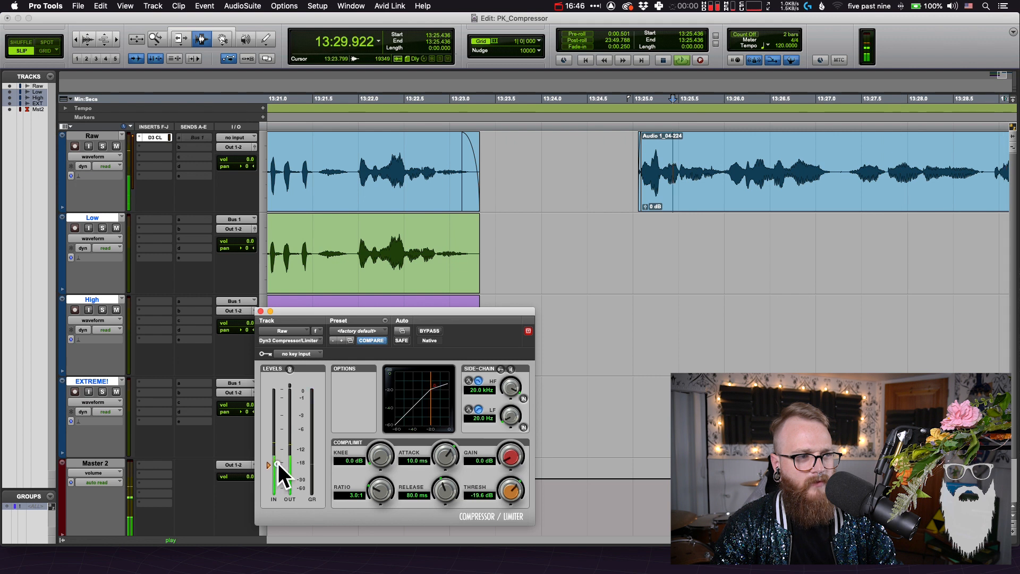
pyautogui.click(850, 190)
pyautogui.press('super+bracketleft')
pyautogui.press('super+bracketleft')
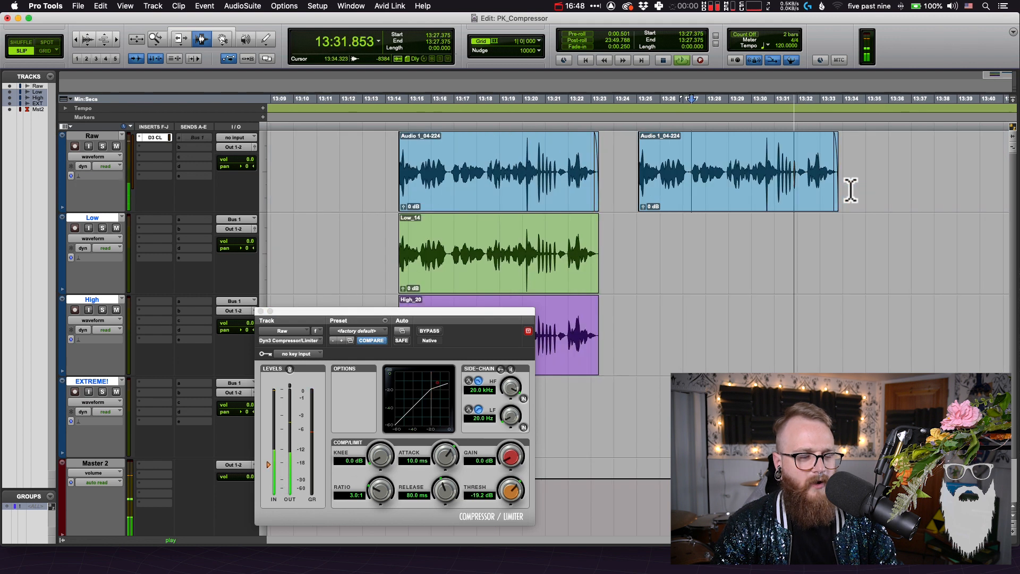
pyautogui.press('space')
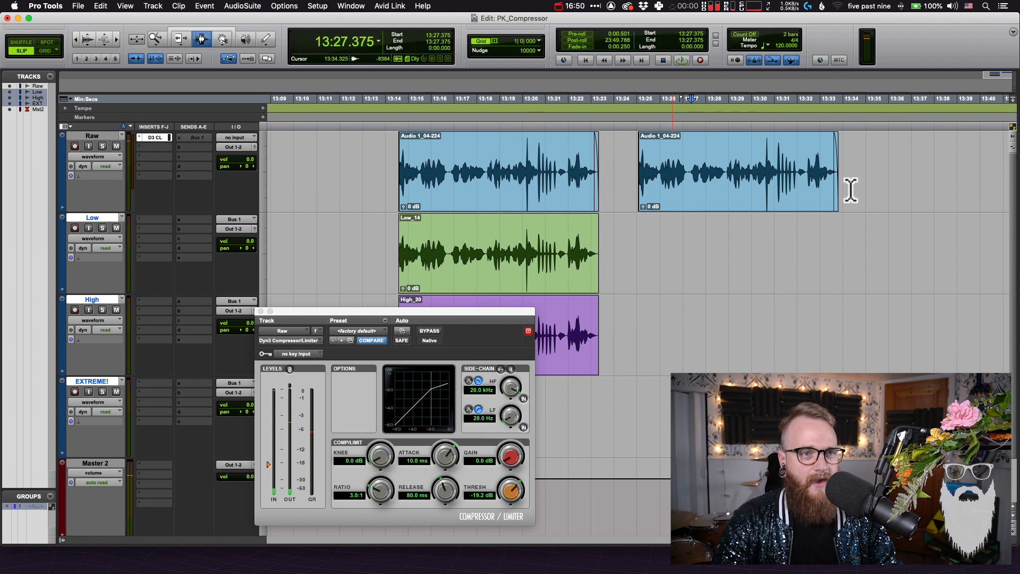
# Record the duplicated Raw clip's full range onto the armed Low track, with the Raw track's output routed to Bus 1
pyautogui.doubleClick(718, 177)
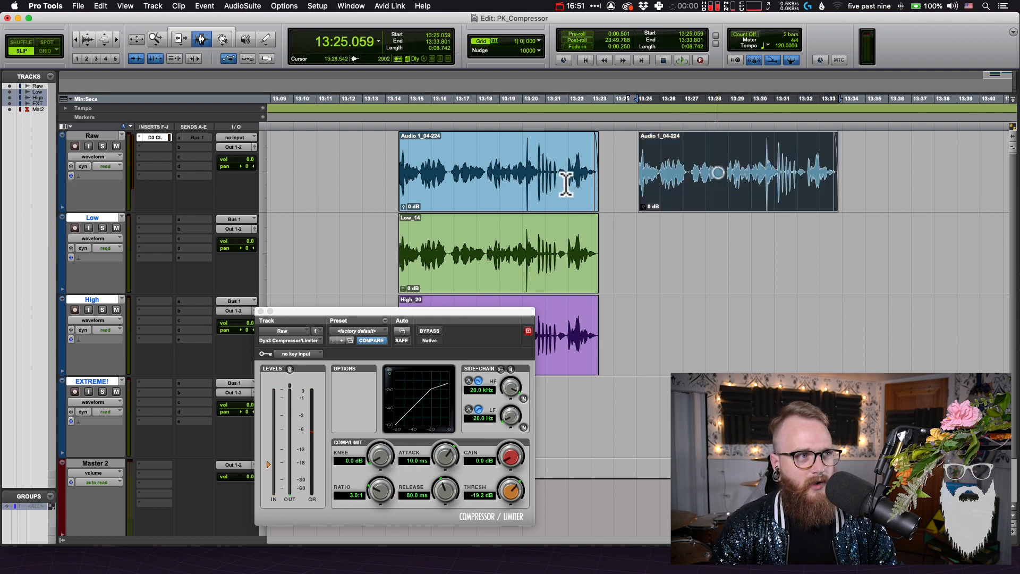
pyautogui.click(242, 149)
pyautogui.click(300, 168)
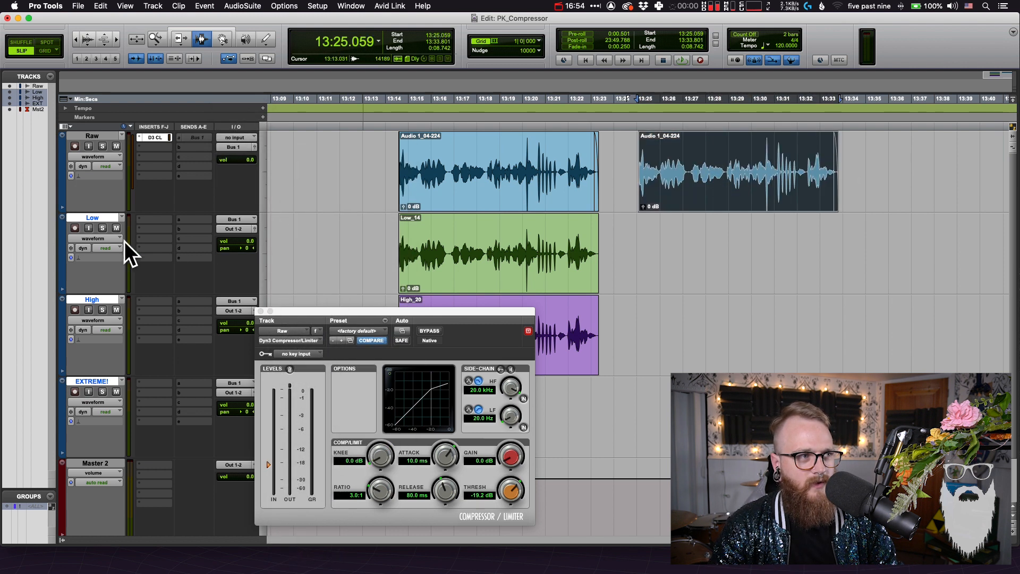
pyautogui.click(74, 230)
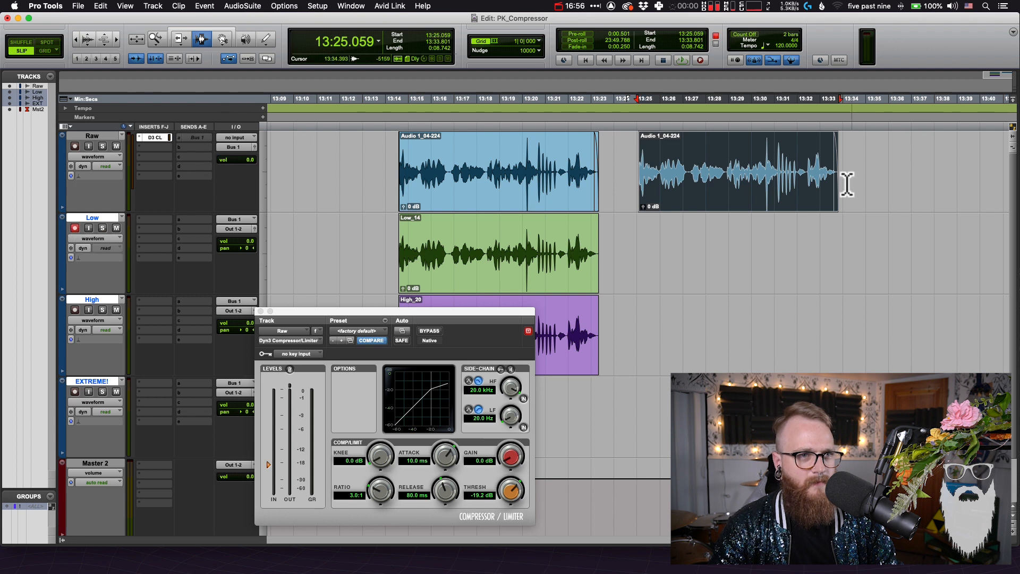
pyautogui.press('super+space')
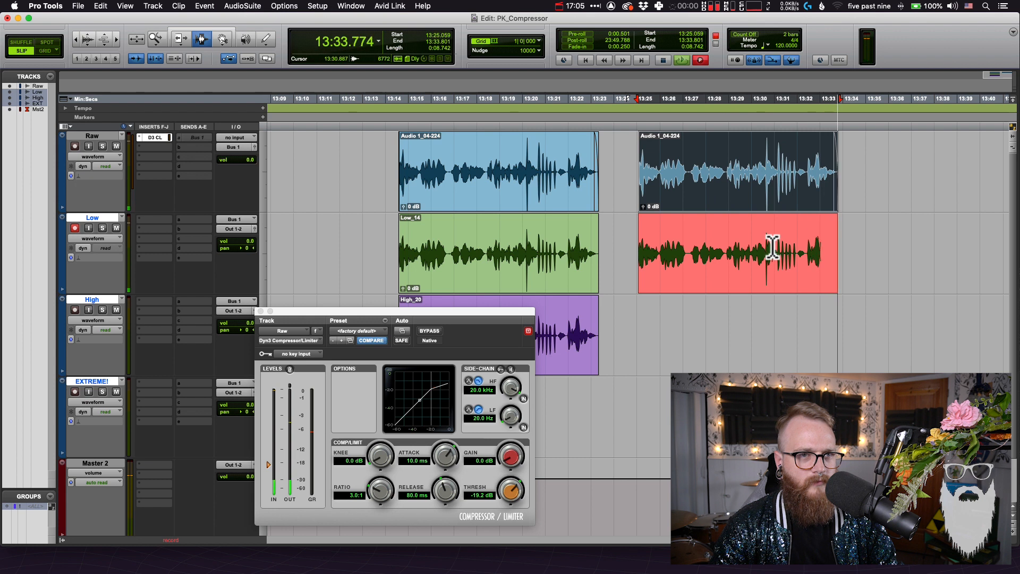
pyautogui.press('space')
# Compare the new Low recording with the duplicated Raw clip by overlaying their waveforms
pyautogui.press('super+bracketright')
pyautogui.press('F8')
pyautogui.click(657, 277)
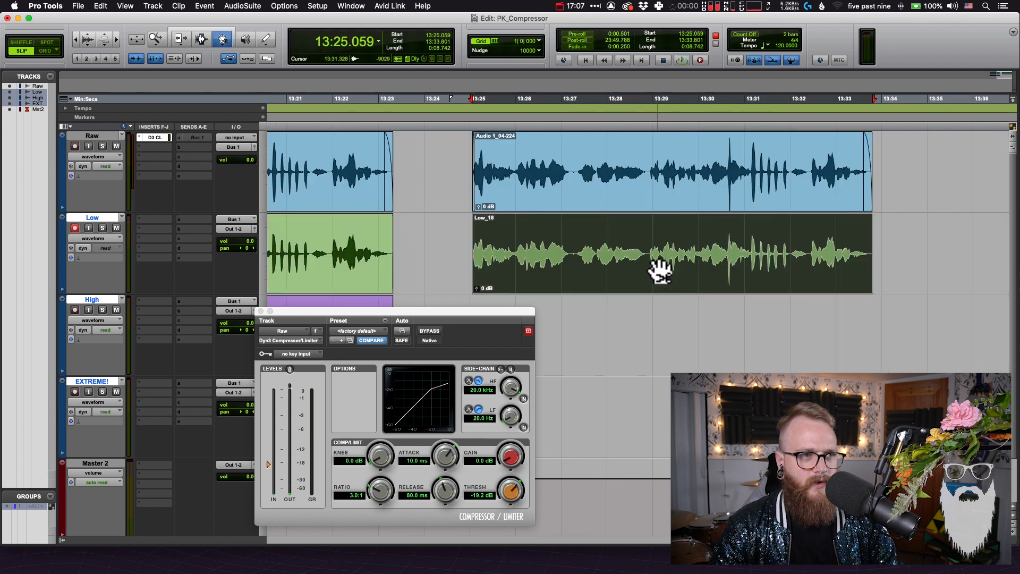
pyautogui.click(667, 187)
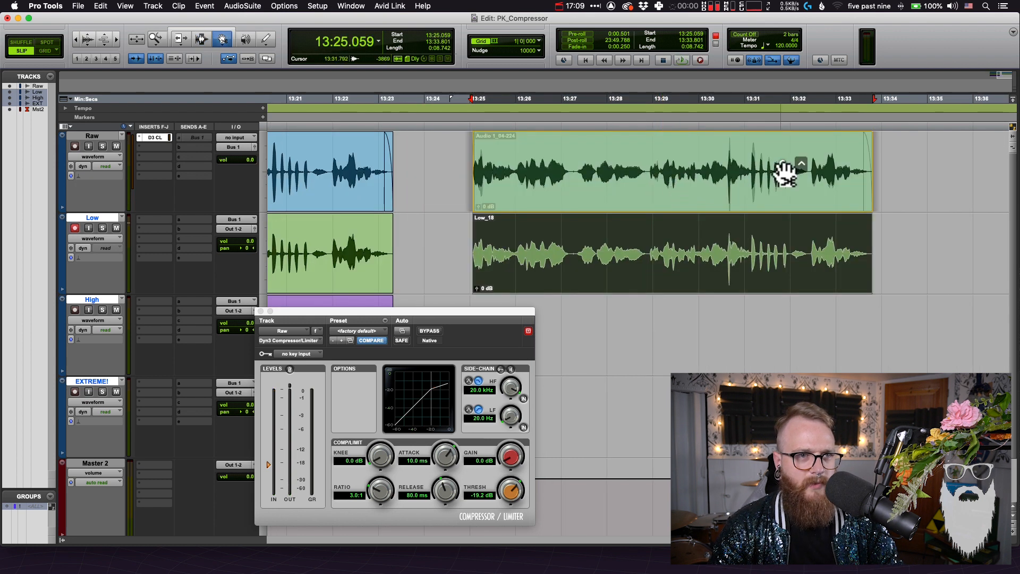
pyautogui.click(786, 228)
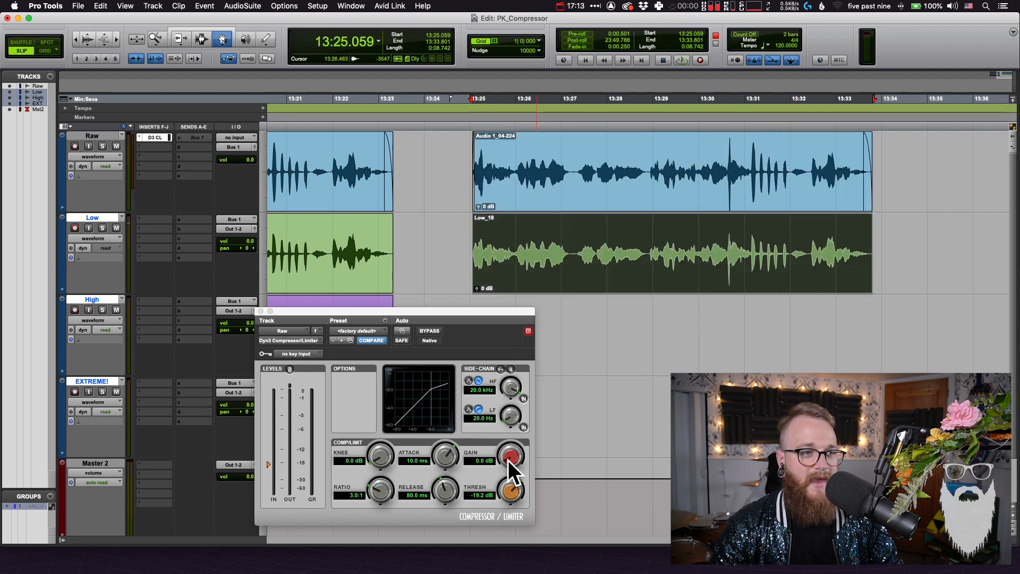
# Set the compressor gain to 3.0 dB and arm the High track in place of the Low track, muting Low
pyautogui.moveTo(508, 460); pyautogui.dragTo(510, 449)
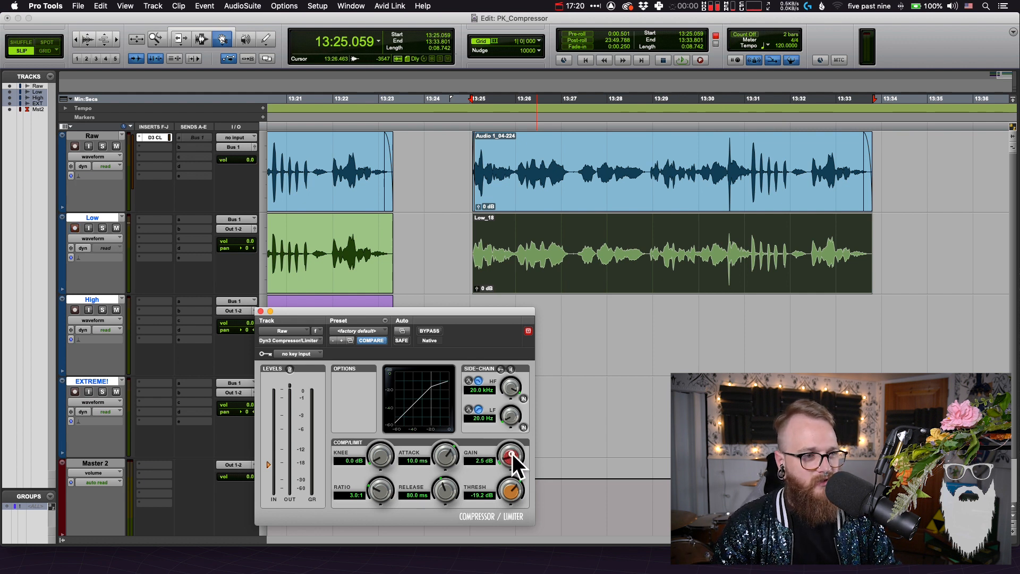
pyautogui.moveTo(512, 454); pyautogui.dragTo(512, 450)
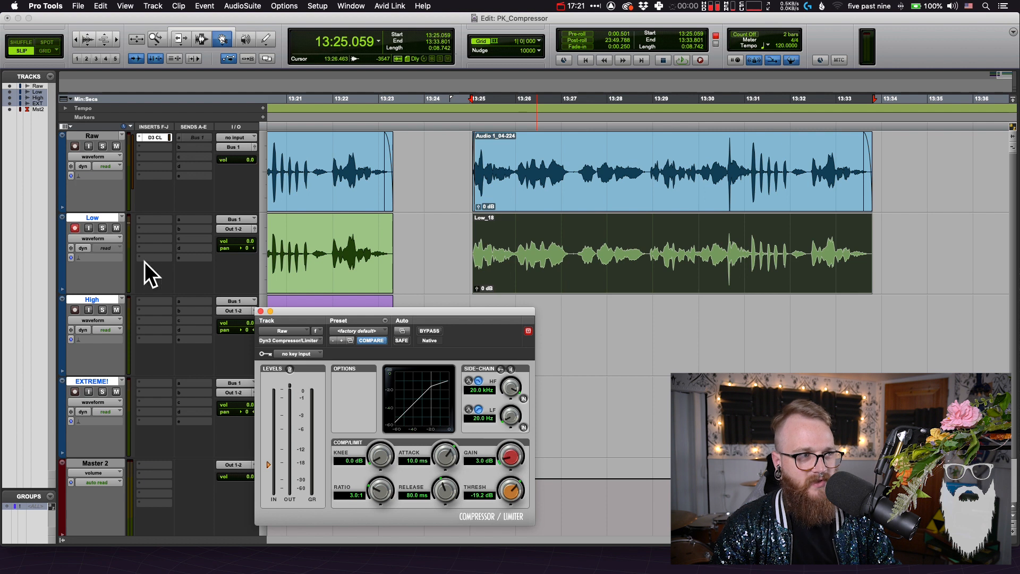
pyautogui.click(73, 229)
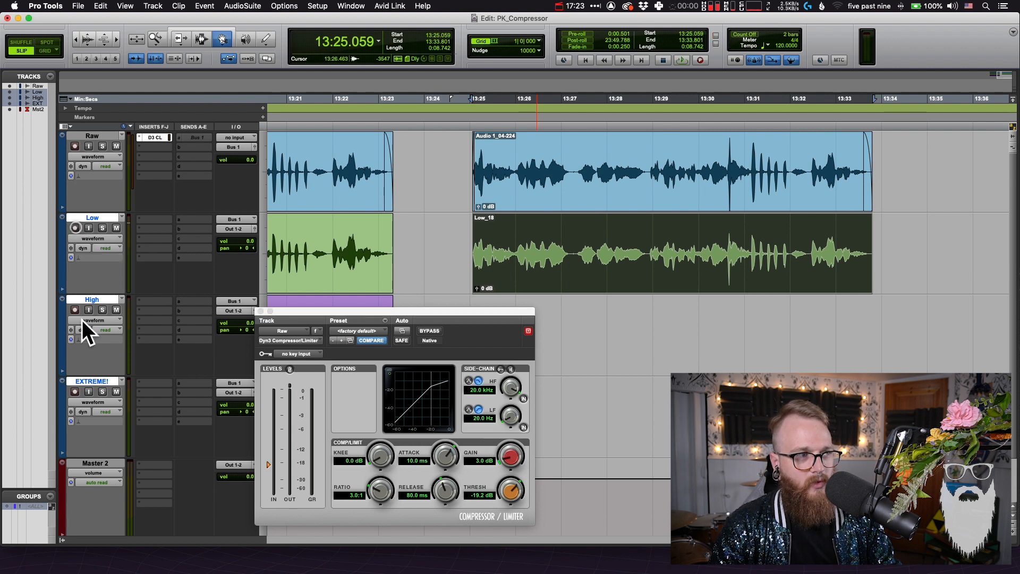
pyautogui.click(76, 311)
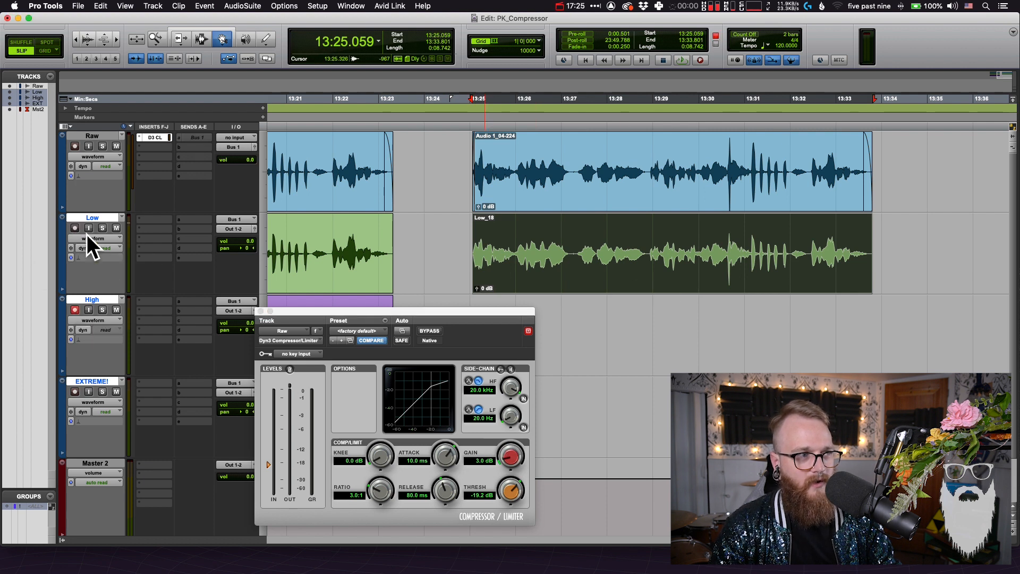
pyautogui.click(116, 227)
# Record the duplicated Raw clip's full range onto the High track, moving the compressor window off the new recording
pyautogui.press('super+space')
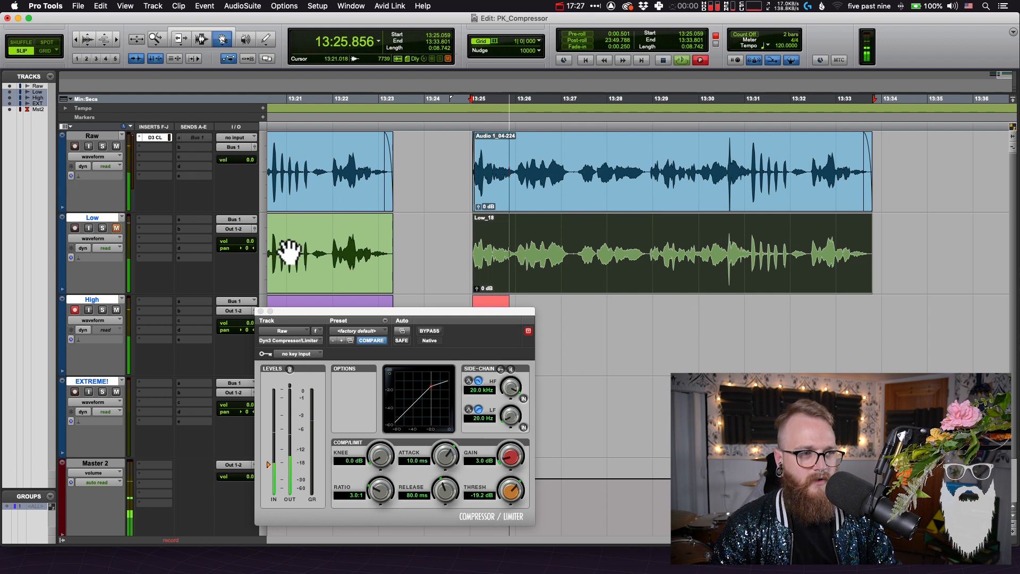
pyautogui.moveTo(469, 312); pyautogui.dragTo(378, 332)
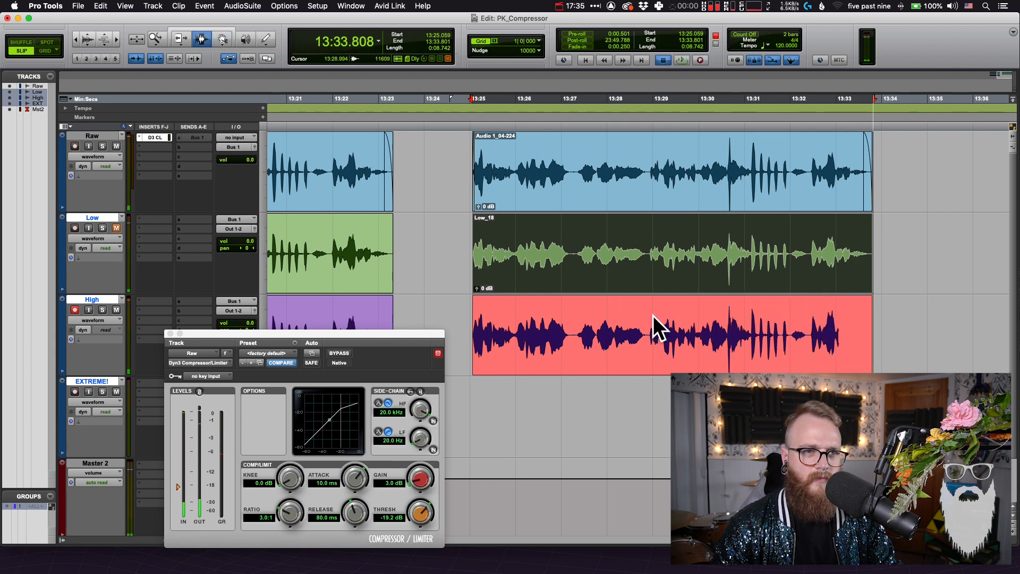
pyautogui.click(696, 399)
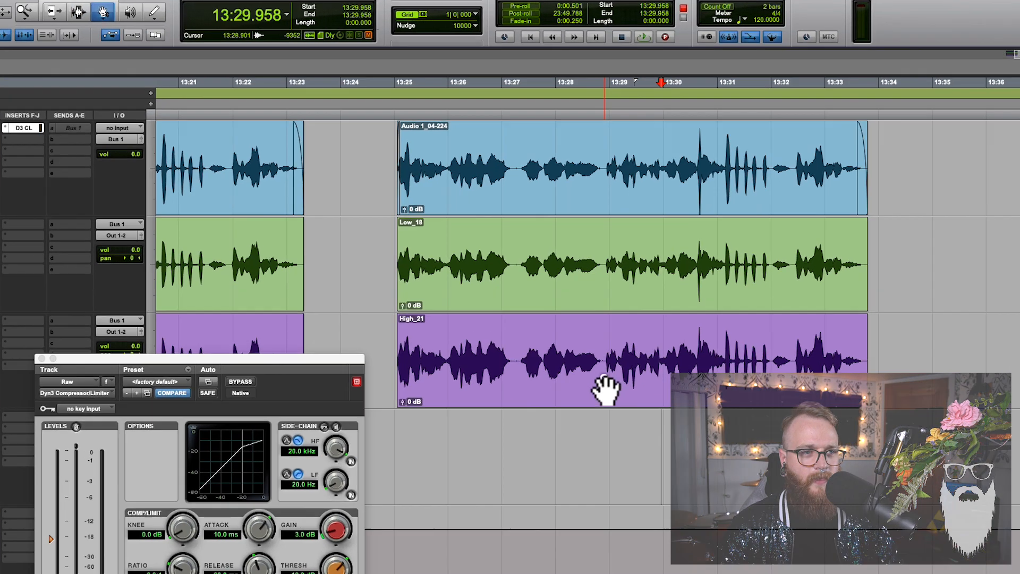
# Compare the High recording with the Low and Raw clips by overlaying waveforms, and examine the loud peak just before 13:31
pyautogui.click(649, 364)
pyautogui.moveTo(610, 355); pyautogui.dragTo(611, 274)
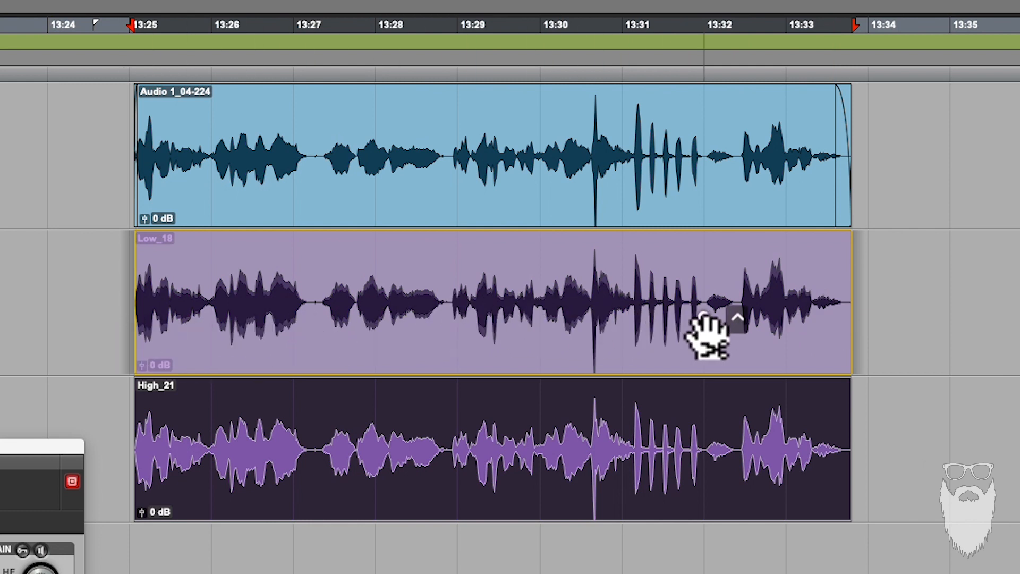
pyautogui.click(690, 273)
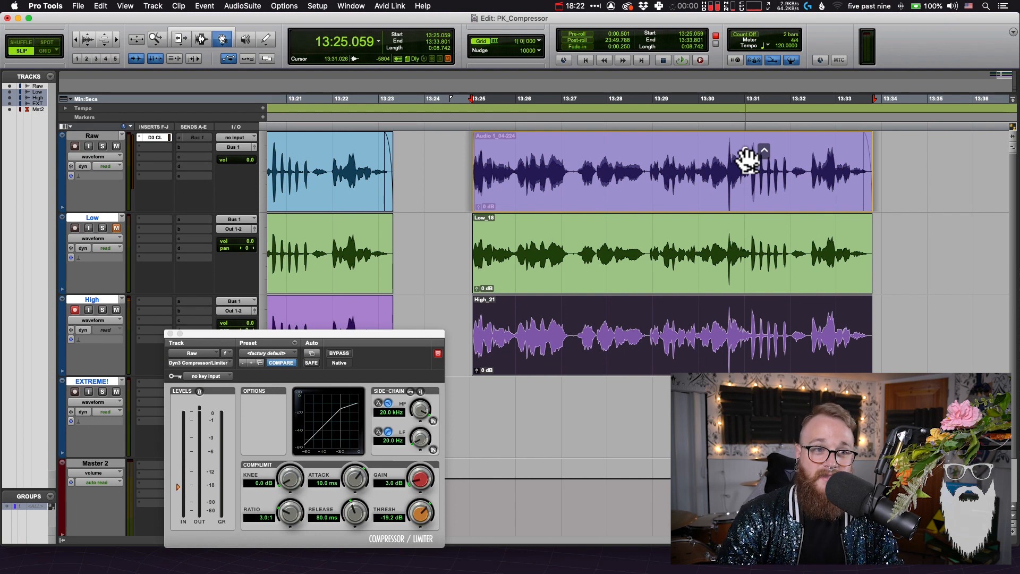
pyautogui.click(729, 340)
pyautogui.press('F7')
pyautogui.click(732, 335)
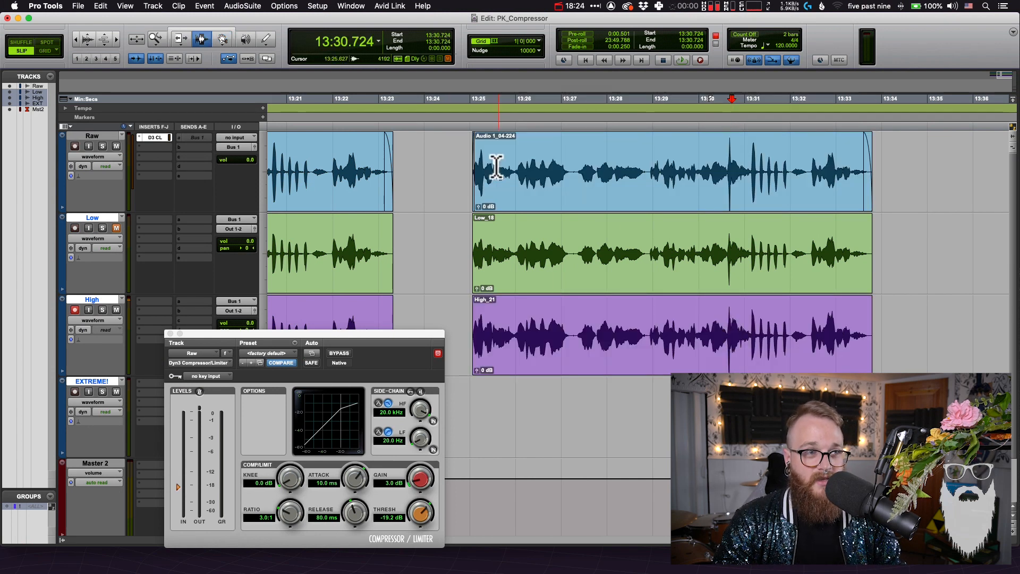
pyautogui.click(729, 156)
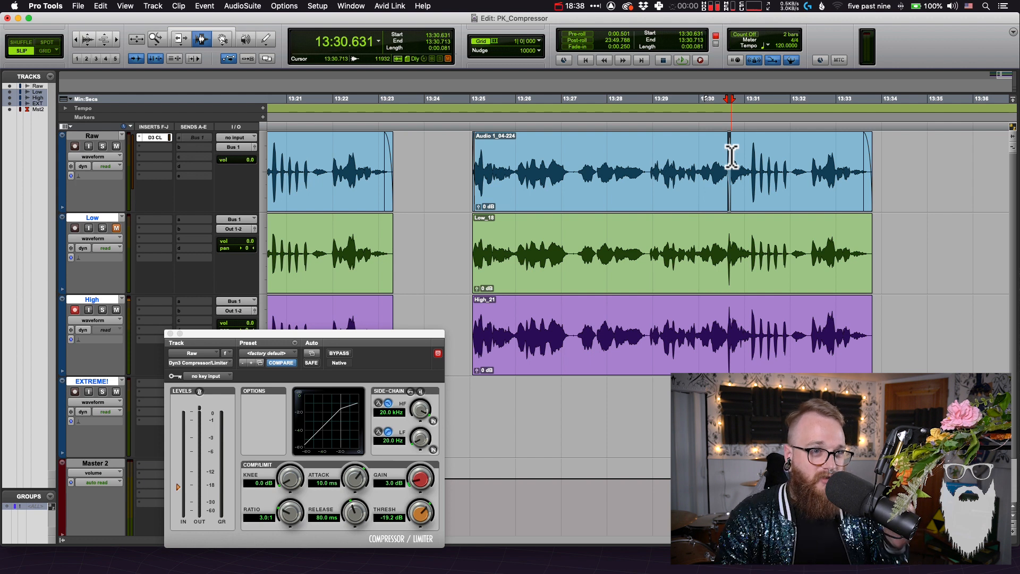
# Select the duplicated Raw clip and arm the EXTREME! track for recording in place of the High track
pyautogui.press('F10')
pyautogui.click(598, 170)
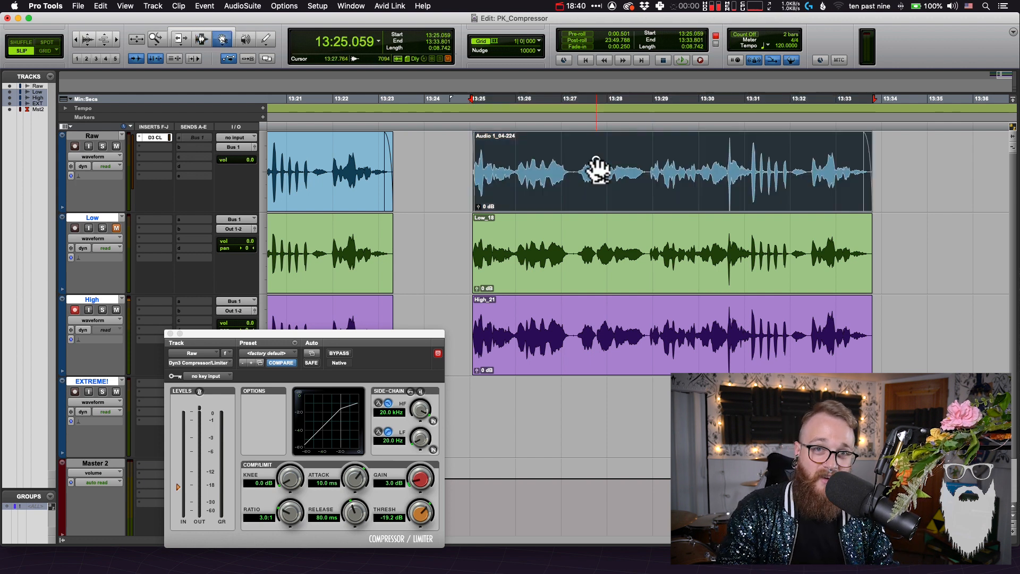
pyautogui.press('F7')
pyautogui.press('r')
pyautogui.press('r')
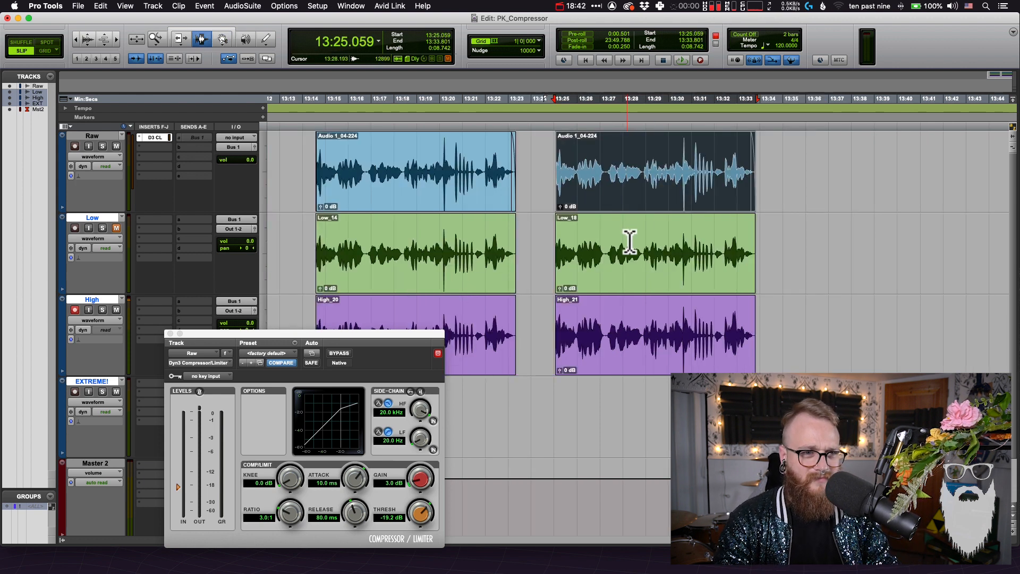
pyautogui.press('F8')
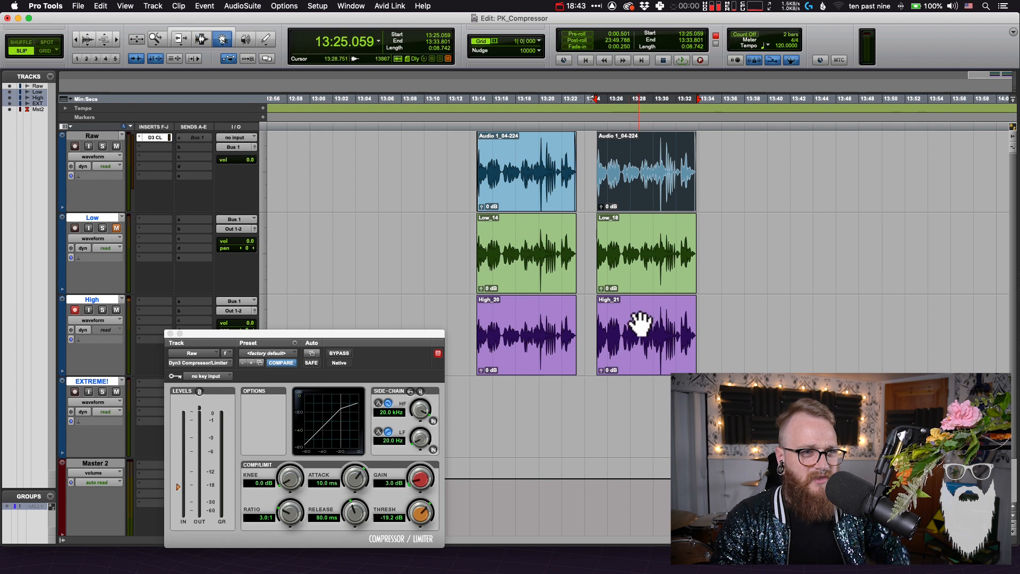
pyautogui.click(74, 309)
pyautogui.click(74, 392)
# Set the compressor threshold to -29.7 dB and record the Raw clip's range onto the EXTREME! track, with High muted
pyautogui.moveTo(242, 333); pyautogui.dragTo(388, 267)
pyautogui.moveTo(296, 423); pyautogui.dragTo(296, 433)
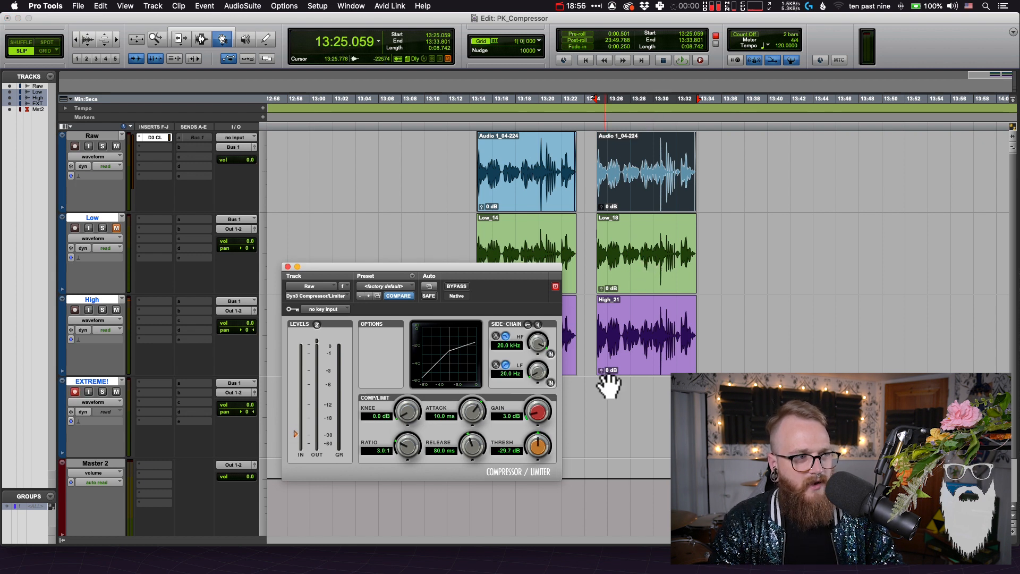
pyautogui.press('super+space')
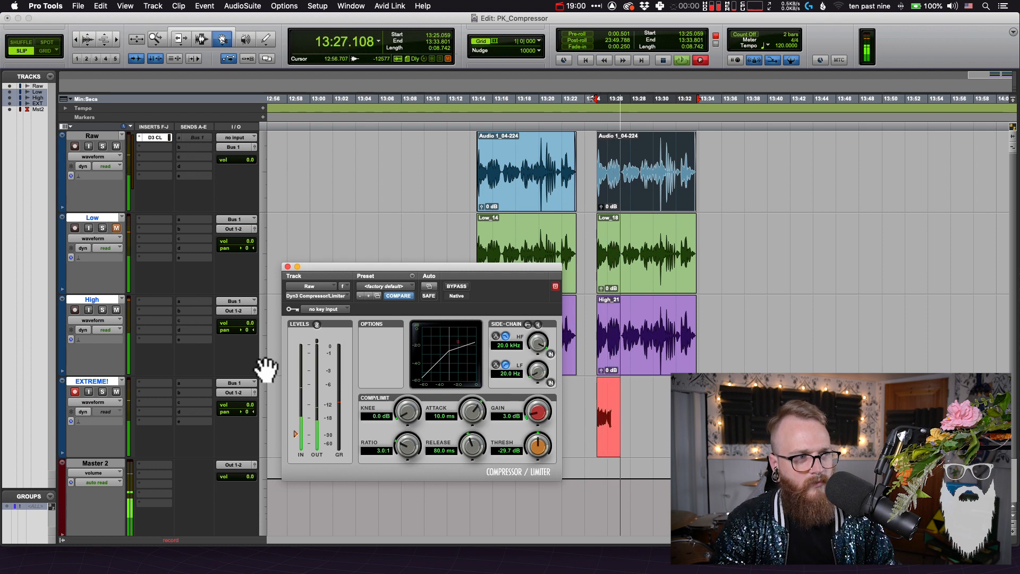
pyautogui.click(117, 310)
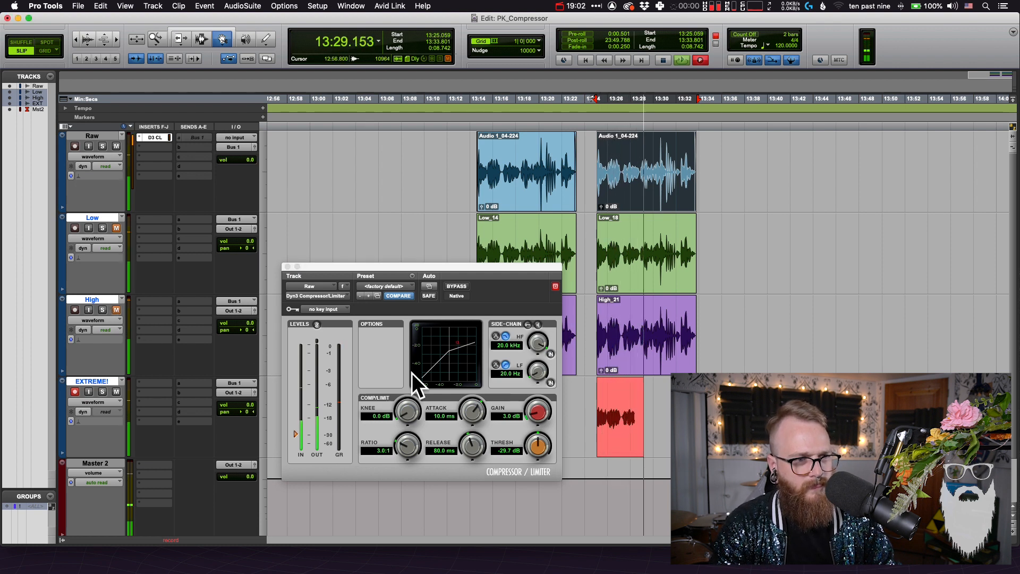
pyautogui.press('t')
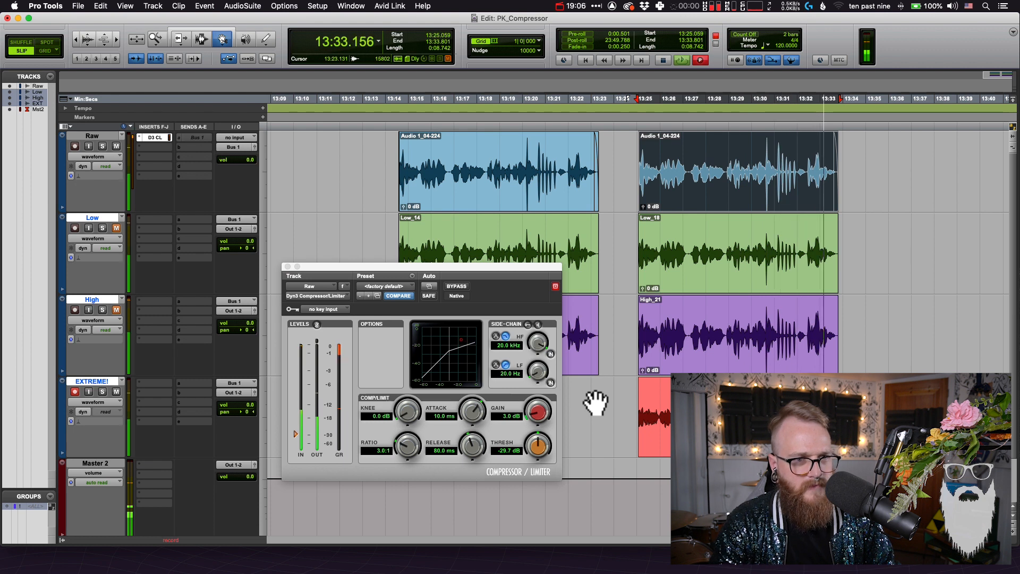
# Undo the EXTREME! recording and set the compressor to 0.0 dB gain and a -37.8 dB threshold
pyautogui.keyDown('alt'); pyautogui.click(541, 412); pyautogui.keyUp('alt')
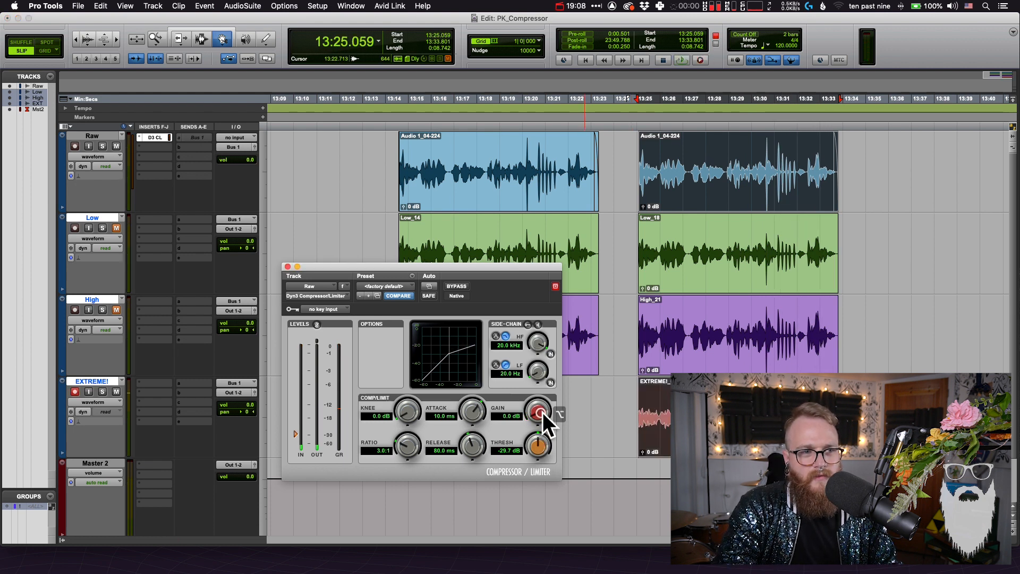
pyautogui.press('super+z')
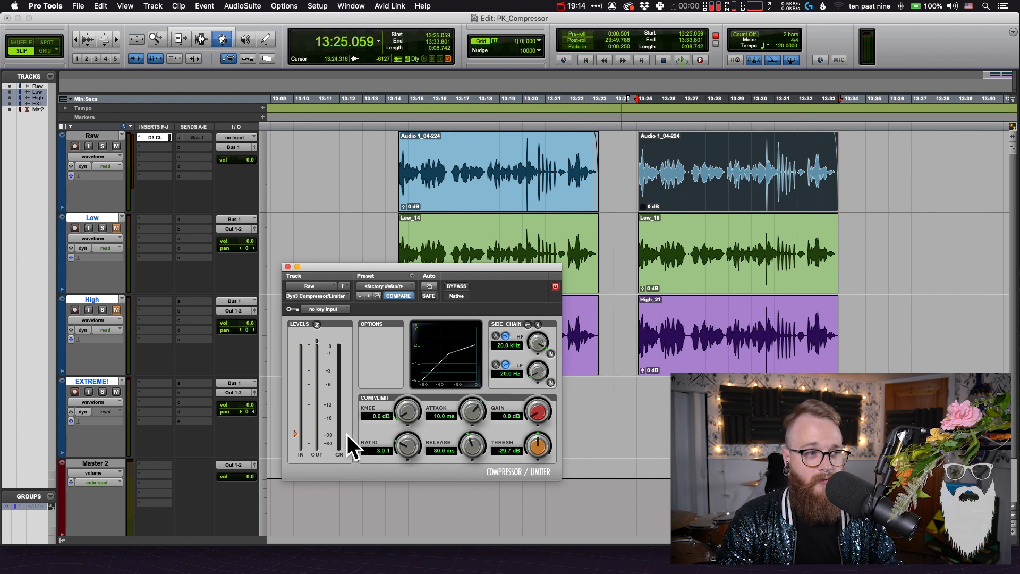
pyautogui.moveTo(290, 435); pyautogui.dragTo(296, 438)
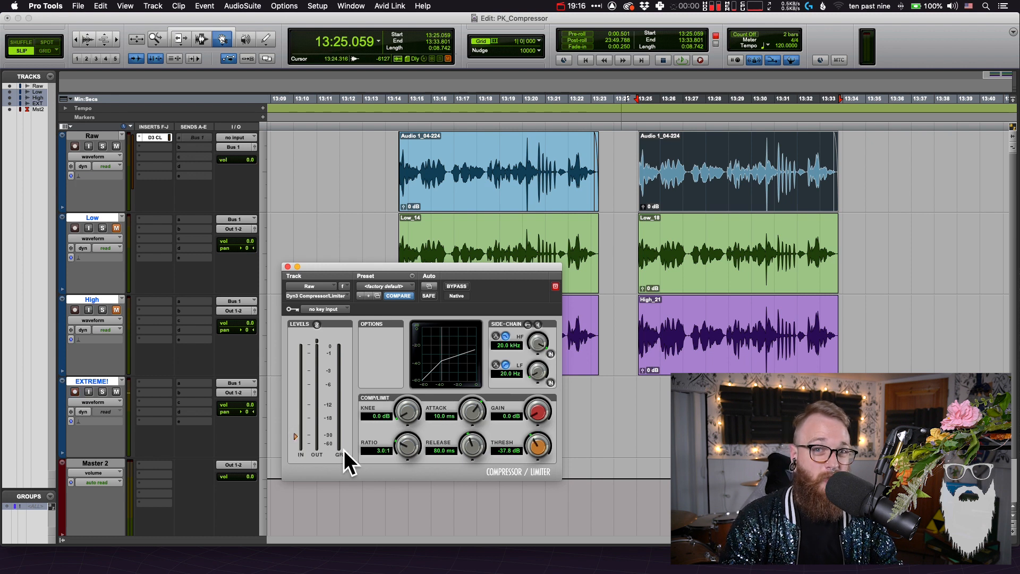
# Record the duplicated Raw clip's range onto the EXTREME! track again and compare the new recording with the clips above it
pyautogui.press('super+space')
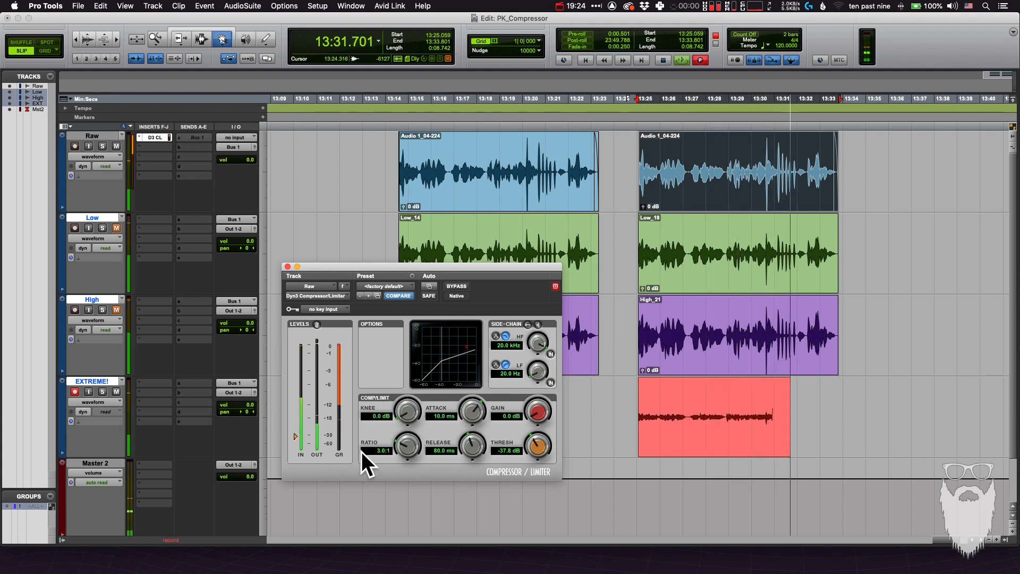
pyautogui.press('space')
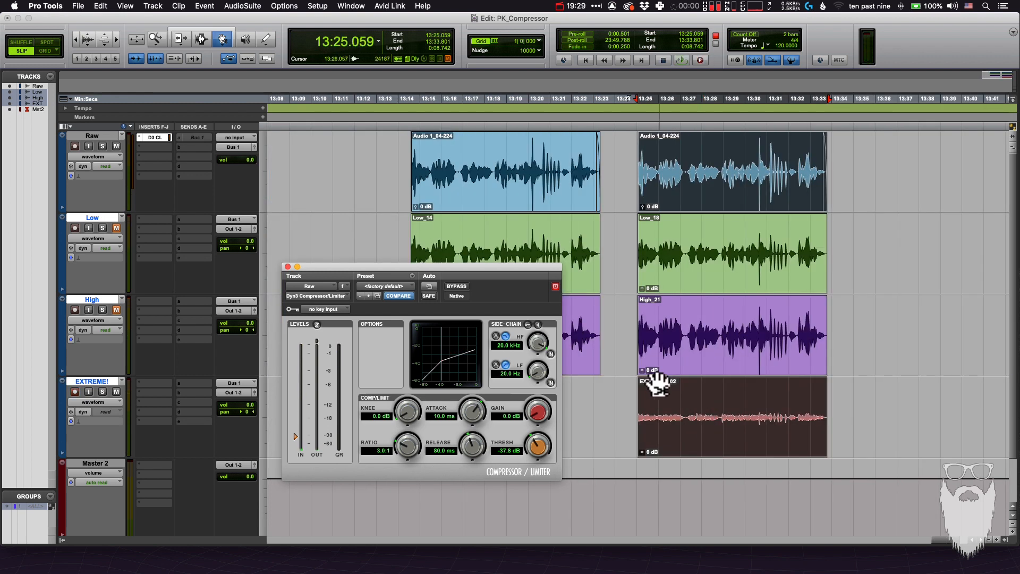
pyautogui.click(860, 401)
pyautogui.moveTo(753, 431); pyautogui.dragTo(761, 389)
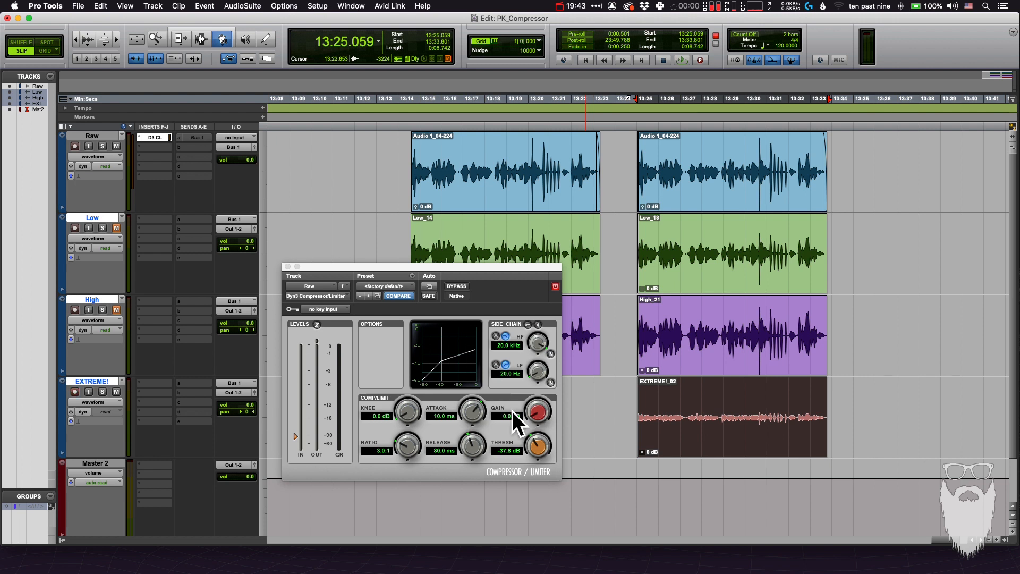
# Set the compressor's make-up gain to 8.0 dB
pyautogui.moveTo(534, 413)
pyautogui.mouseDown()
pyautogui.moveTo(540, 391)
pyautogui.moveTo(539, 411)
pyautogui.mouseUp()
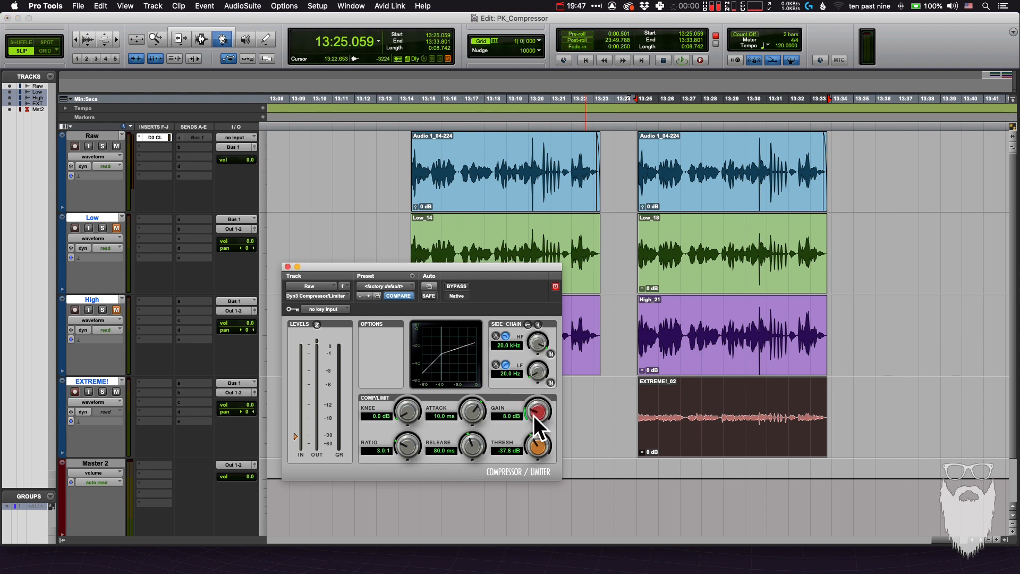
# Record the duplicated Raw clip's range onto the EXTREME! track with the compressor's 8.0 dB make-up gain
pyautogui.press('super+space')
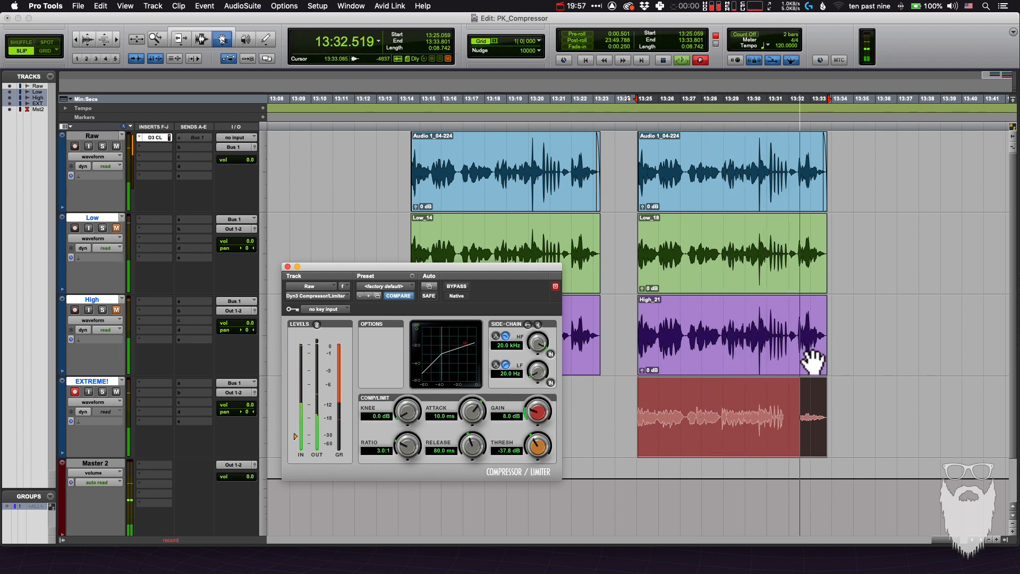
pyautogui.press('space')
pyautogui.press('F6')
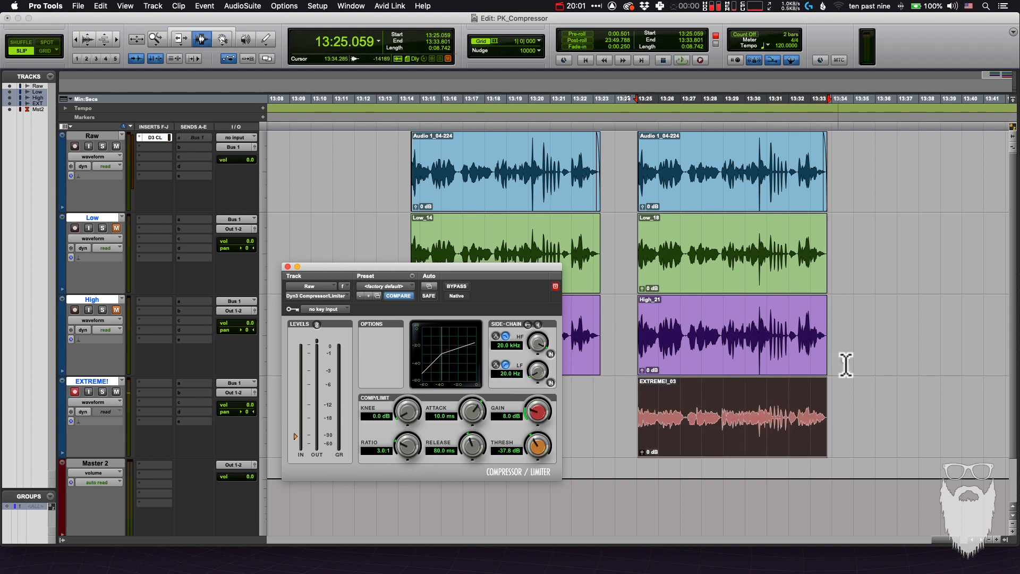
# Set the compressor's make-up gain to 15.6 dB and record the duplicated Raw clip's range over the EXTREME! clip
pyautogui.press('F8')
pyautogui.moveTo(742, 444); pyautogui.dragTo(702, 402)
pyautogui.press('F6')
pyautogui.moveTo(532, 416); pyautogui.dragTo(539, 396)
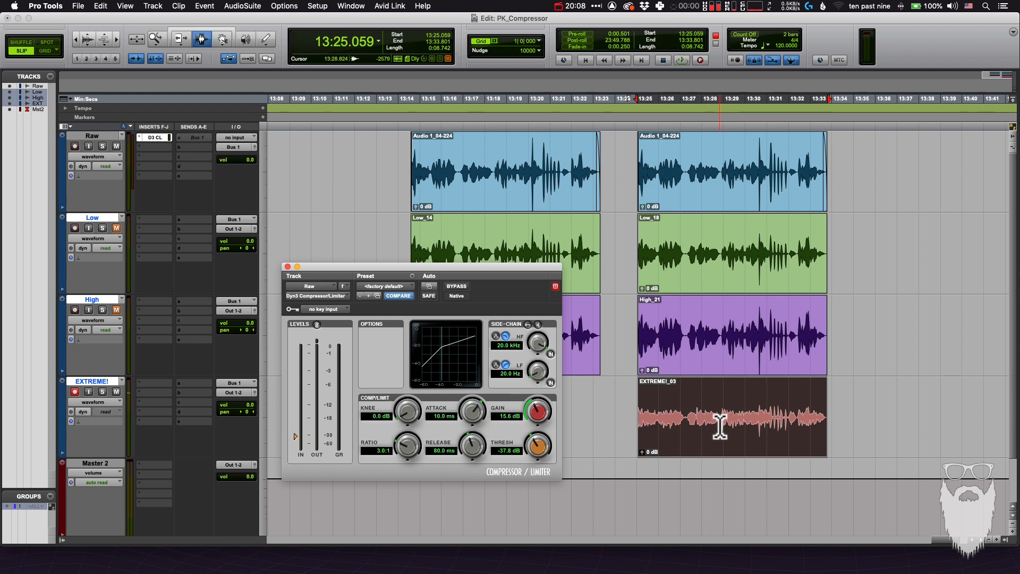
pyautogui.press('super+space')
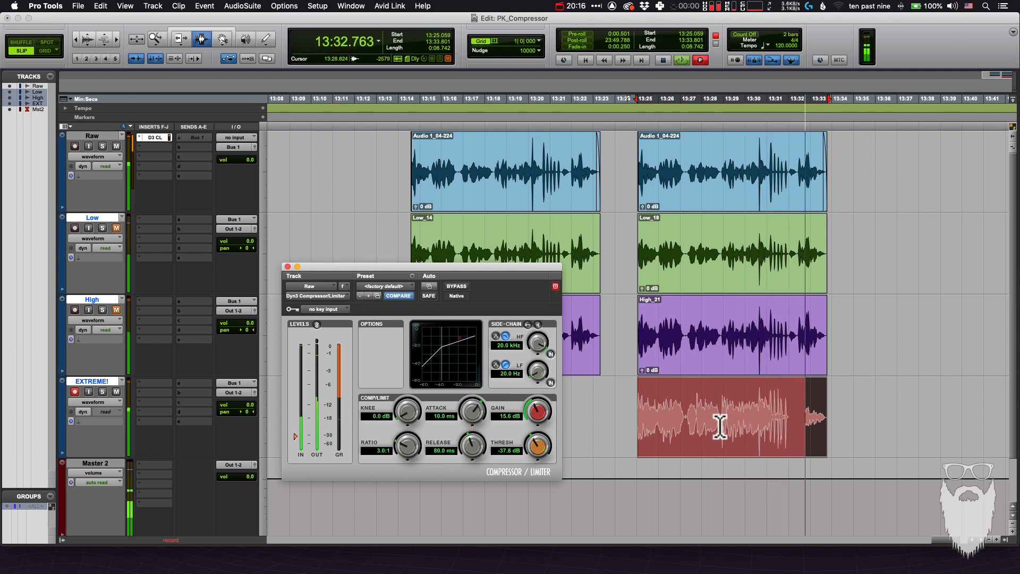
pyautogui.press('space')
pyautogui.press('F8')
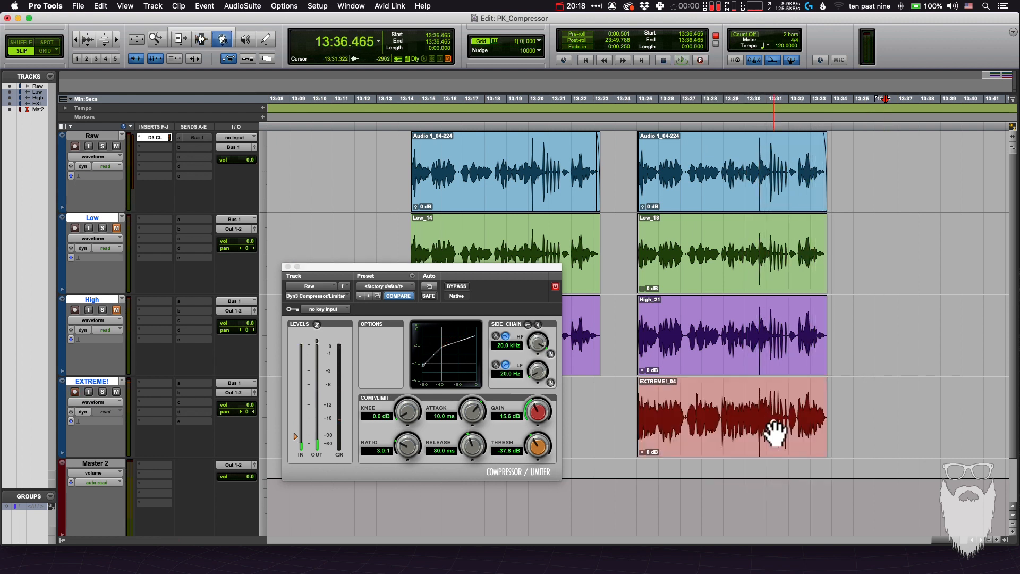
# Select the new EXTREME! recording and compare its waveform up close with the Raw, Low and High clips above it
pyautogui.click(775, 434)
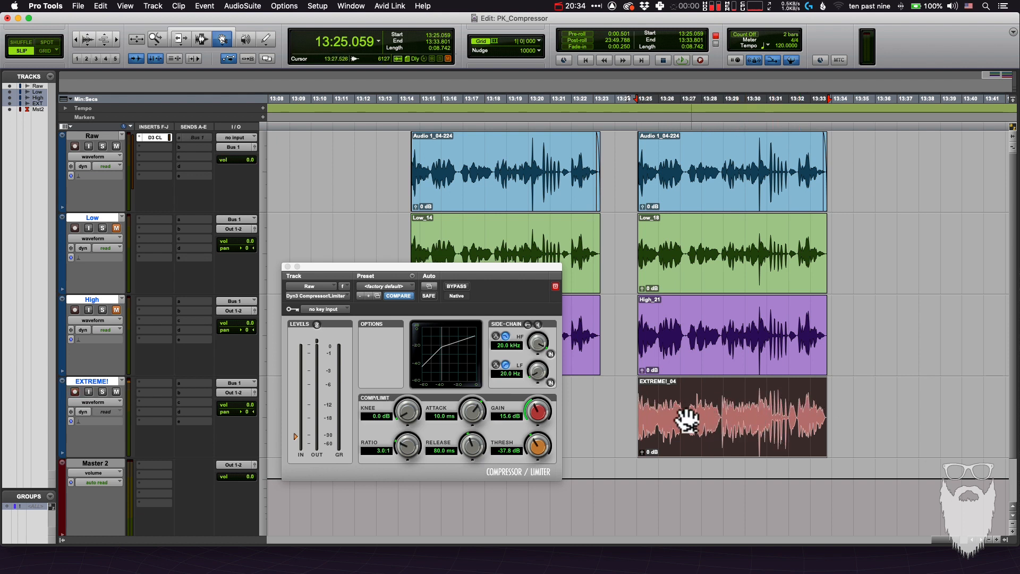
pyautogui.moveTo(700, 405); pyautogui.dragTo(729, 422)
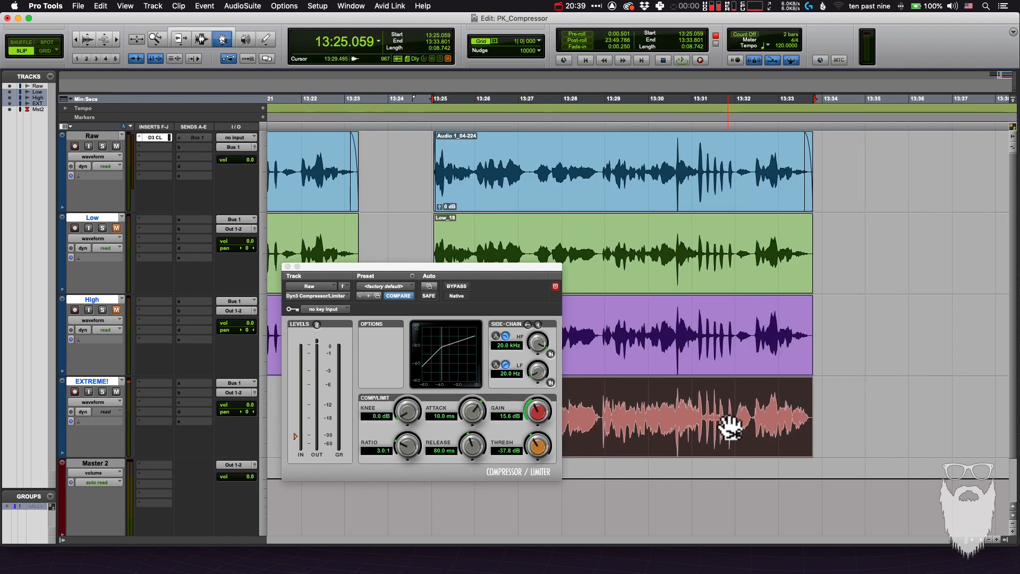
pyautogui.hscroll(-3, 731, 428)
pyautogui.moveTo(725, 429); pyautogui.dragTo(803, 160)
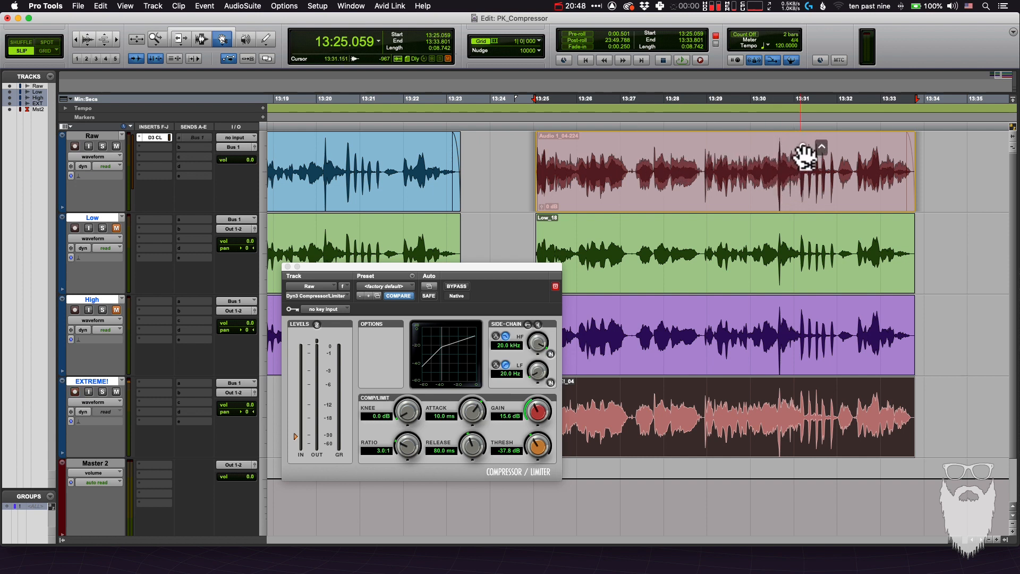
pyautogui.moveTo(821, 171); pyautogui.dragTo(820, 391)
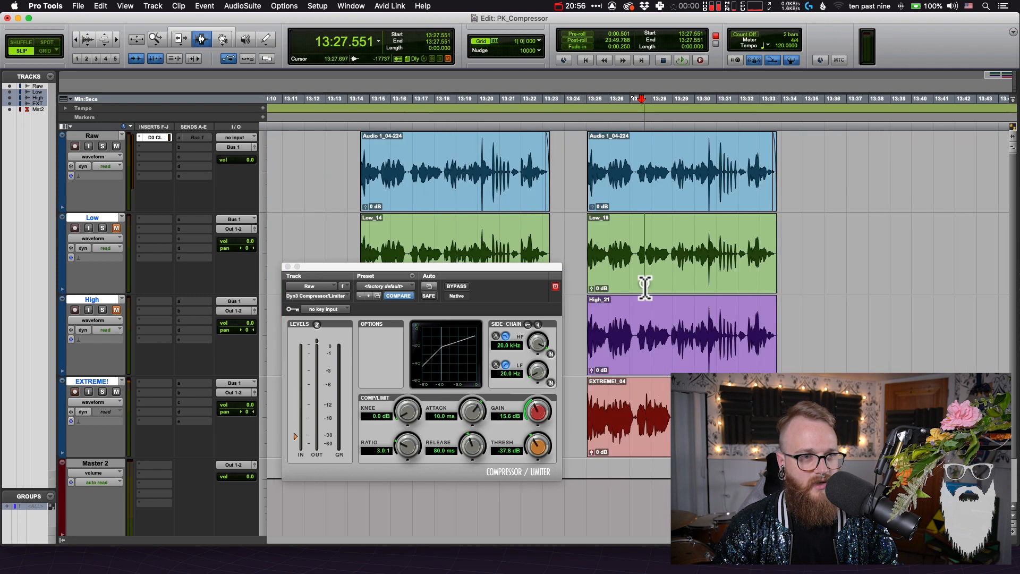
pyautogui.press('super+bracketleft')
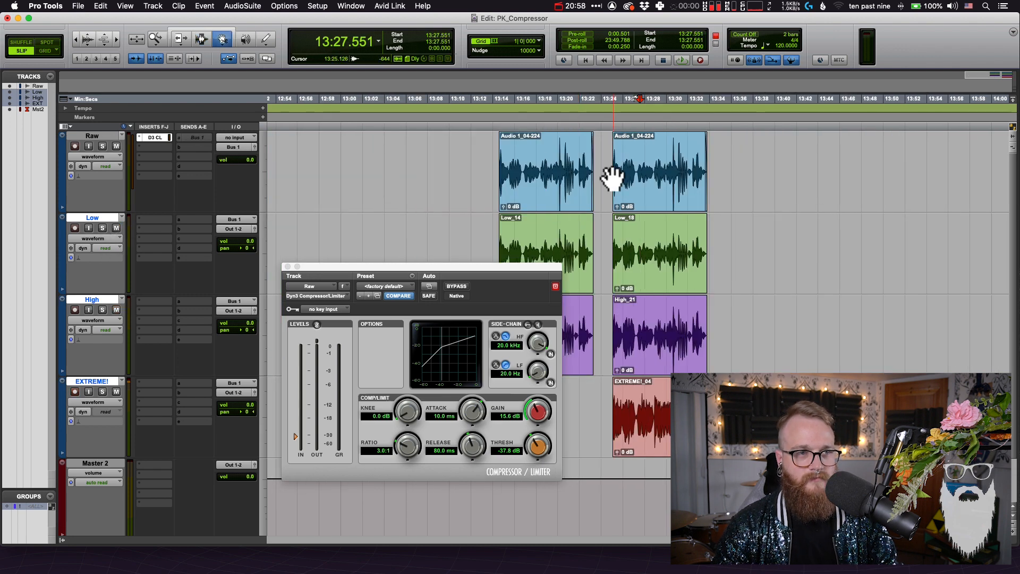
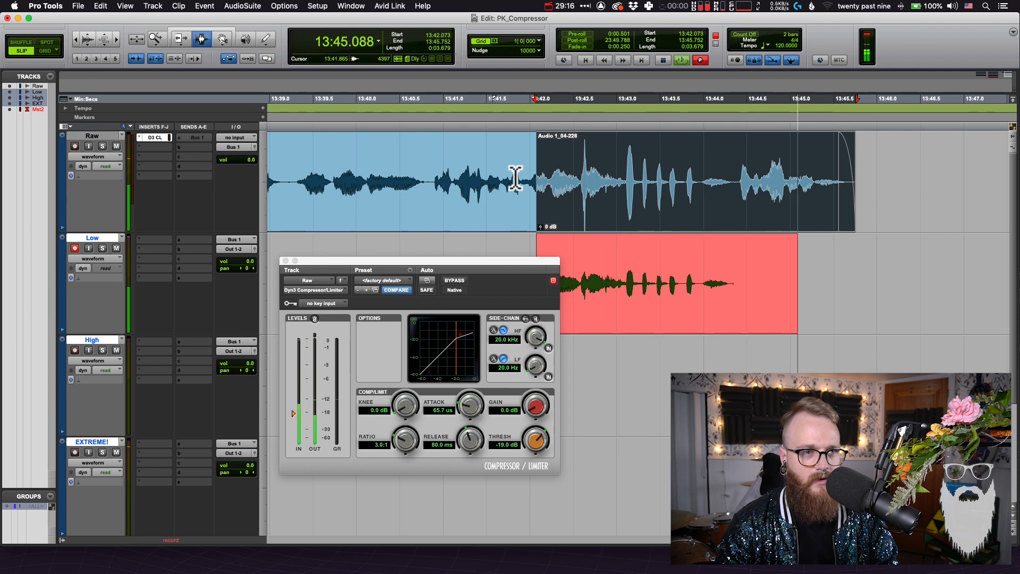
# Finish the Low track recording made with the 65.7 us attack and move the recorded clip to the EXTREME! track
pyautogui.press('space')
pyautogui.click(660, 305)
pyautogui.moveTo(661, 306); pyautogui.dragTo(660, 467)
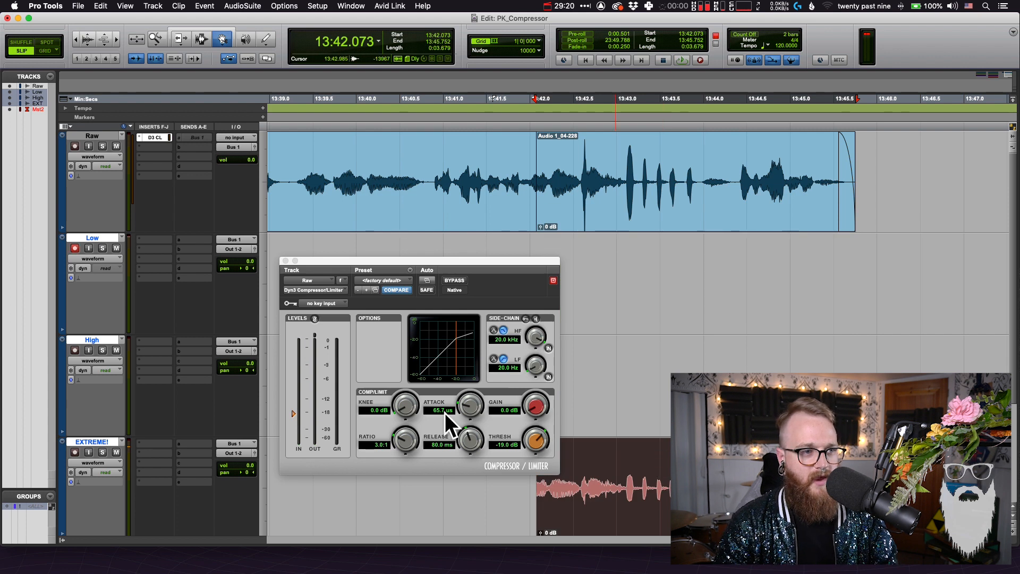
# Set the compressor's attack to 244.5 us and record the Raw clip's range onto the Low track
pyautogui.moveTo(465, 407); pyautogui.dragTo(468, 404)
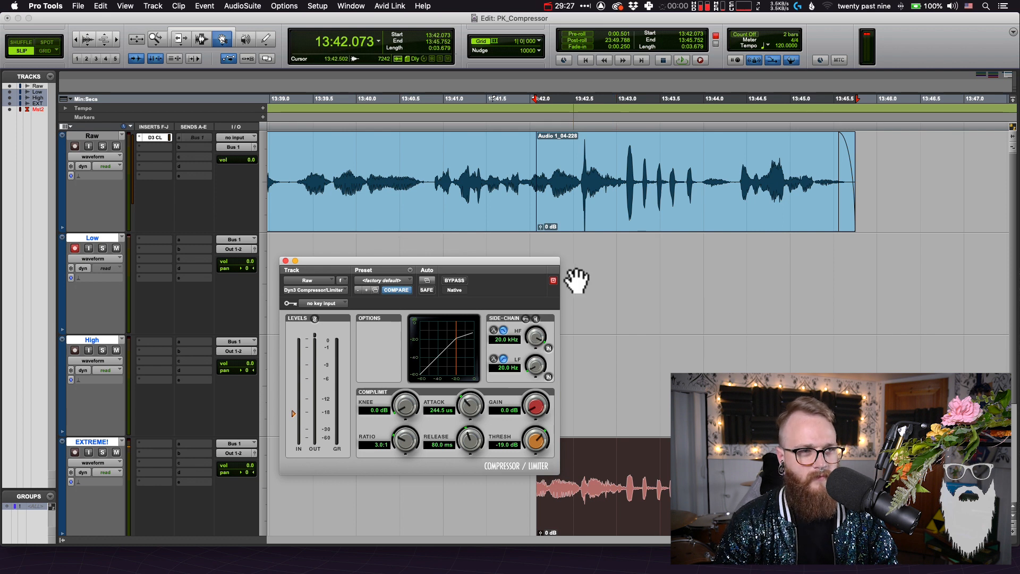
pyautogui.press('super+space')
pyautogui.moveTo(540, 262); pyautogui.dragTo(487, 263)
pyautogui.press('space')
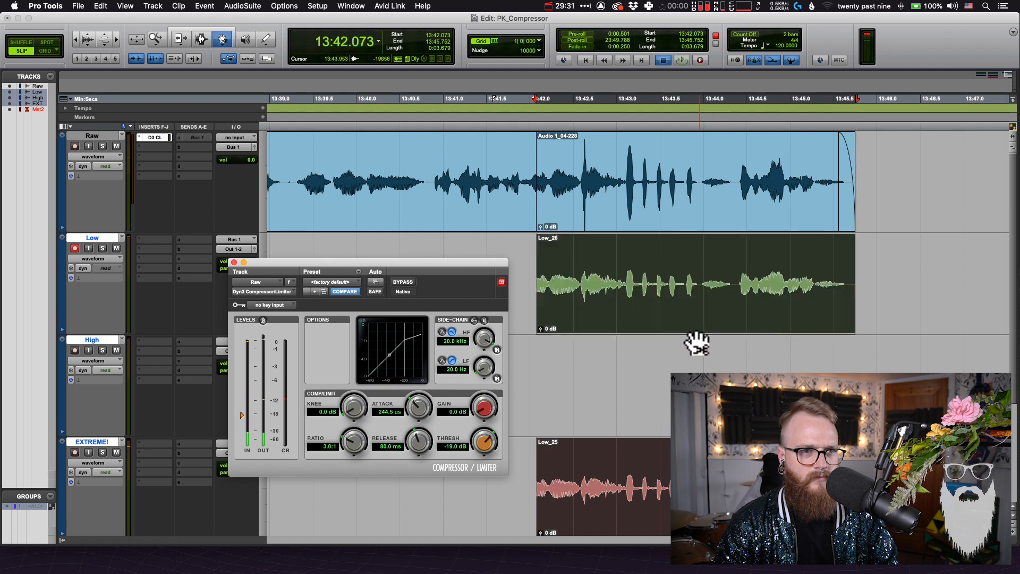
# Move the recording made with the 244.5 us attack from the Low track to the High track
pyautogui.keyDown('super'); pyautogui.click(703, 355); pyautogui.keyUp('super')
pyautogui.moveTo(696, 315); pyautogui.dragTo(676, 353)
pyautogui.press('super+z')
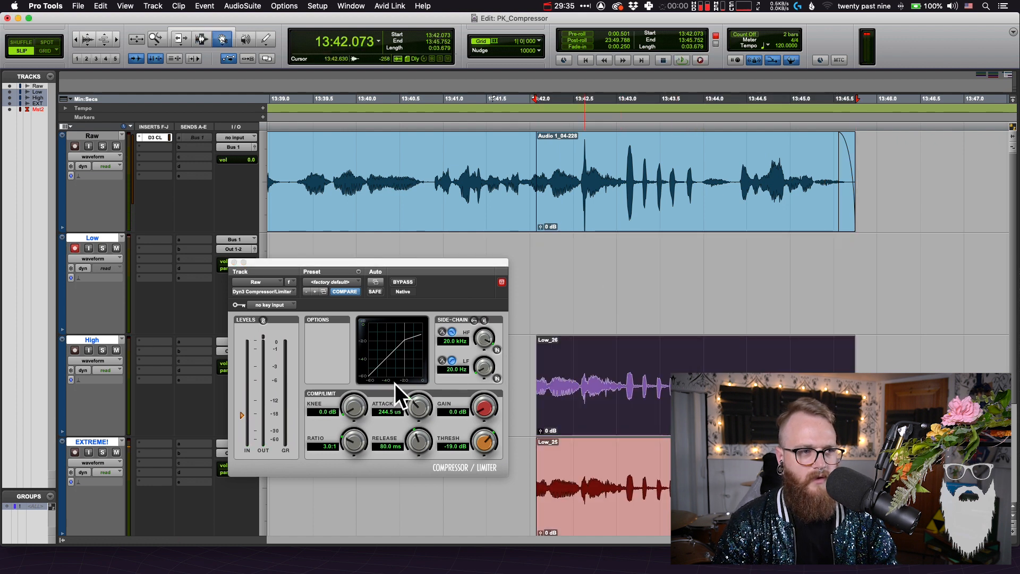
# Set the compressor's attack to 10.0 ms and record the same Raw clip range onto the Low track
pyautogui.keyDown('alt'); pyautogui.click(418, 412); pyautogui.keyUp('alt')
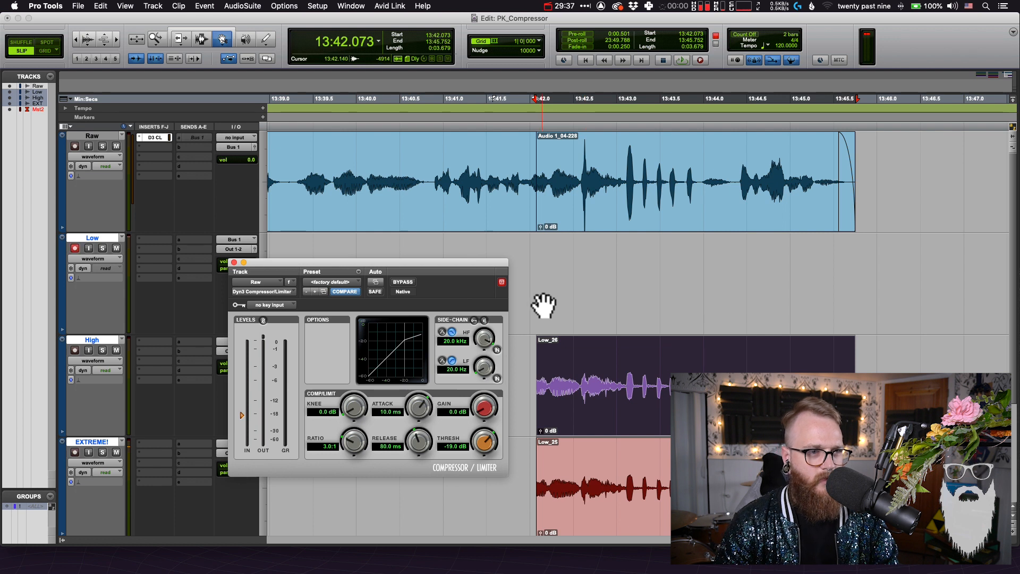
pyautogui.press('super+space')
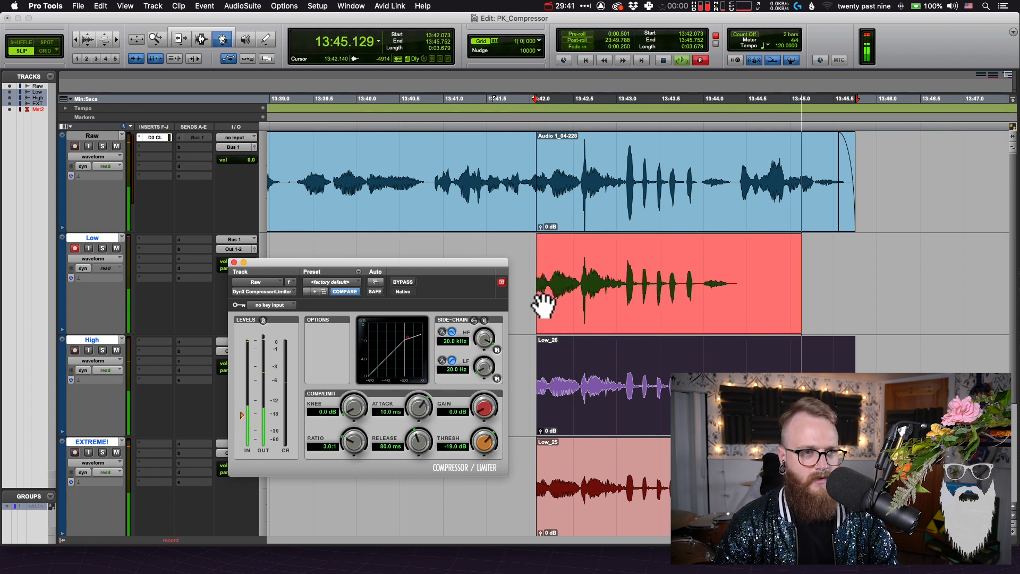
pyautogui.press('space')
pyautogui.press('F7')
pyautogui.click(824, 346)
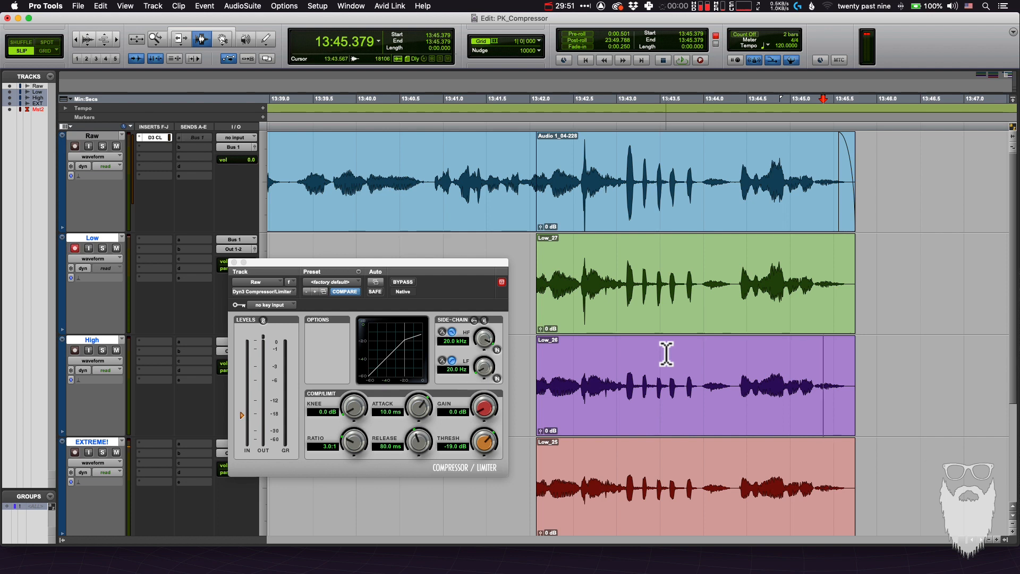
# Overlay the new Low recording on the Raw clip to compare their peaks up close, and undo the move
pyautogui.press('F8')
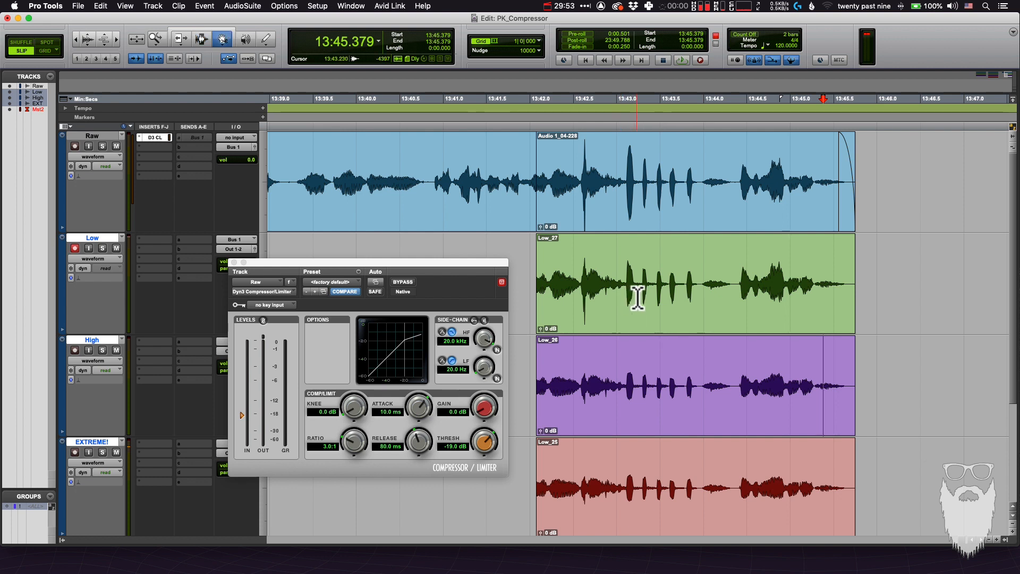
pyautogui.click(637, 304)
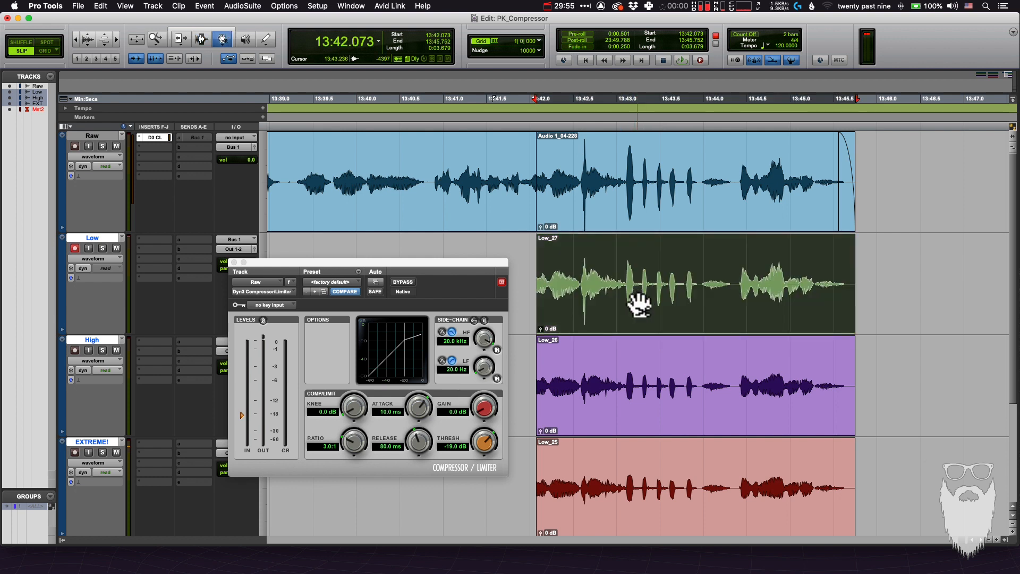
pyautogui.press('r')
pyautogui.press('t')
pyautogui.press('t')
pyautogui.hscroll(5, 640, 301)
pyautogui.moveTo(646, 302); pyautogui.dragTo(620, 171)
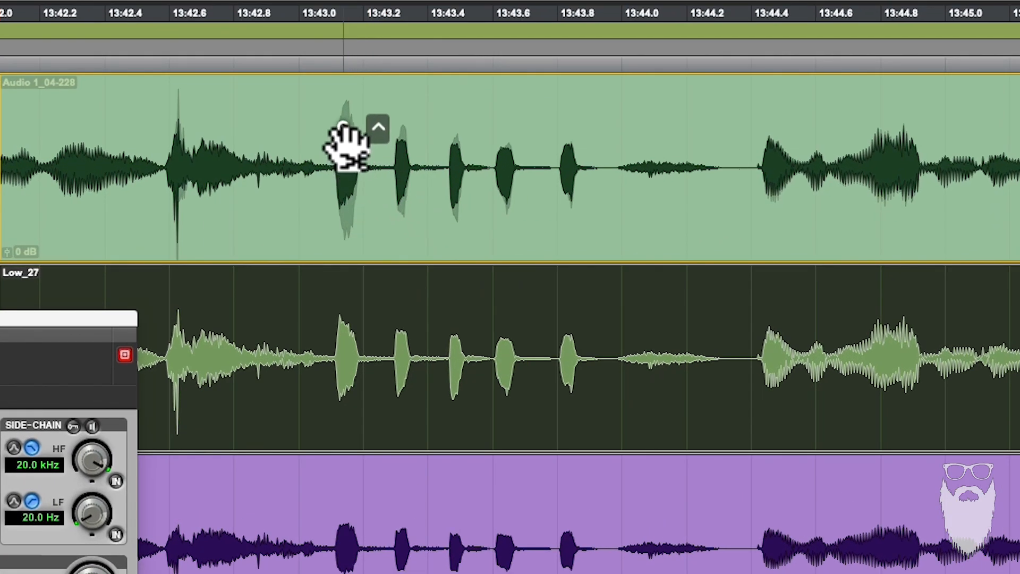
pyautogui.moveTo(346, 142); pyautogui.dragTo(407, 168)
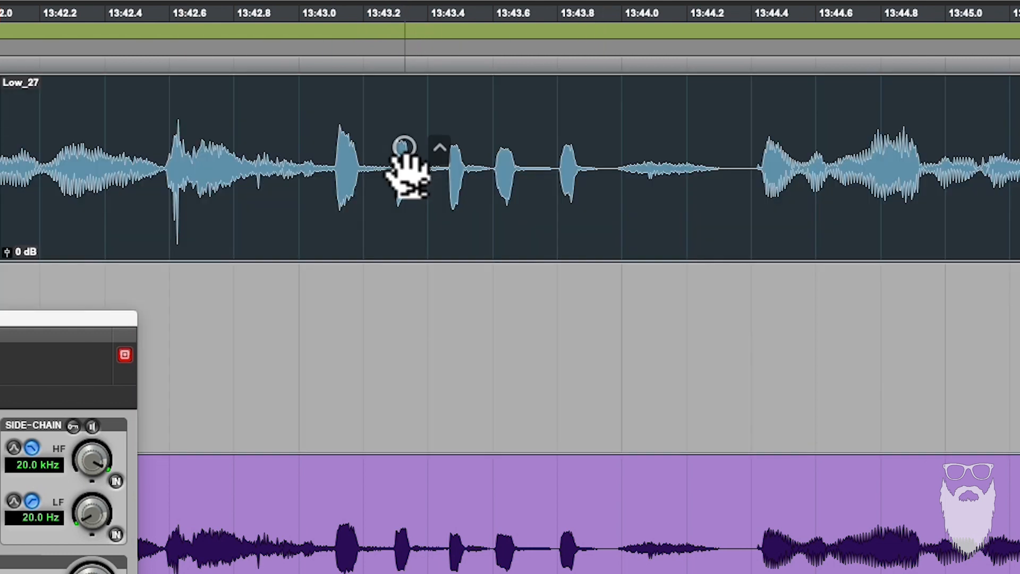
pyautogui.press('super+z')
# Compare the High recording's peaks up close with the Low and Raw clips above it
pyautogui.click(375, 539)
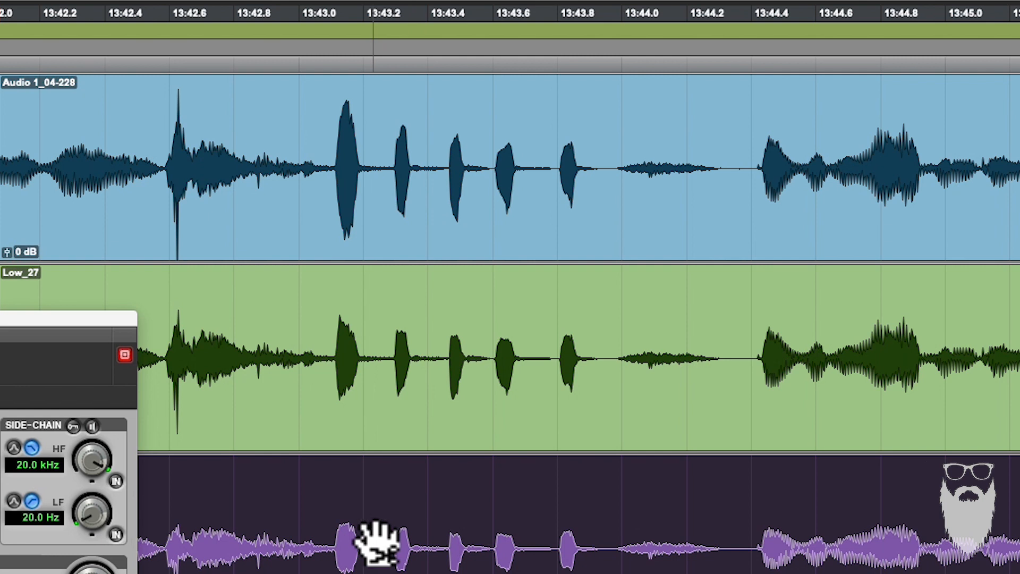
pyautogui.click(408, 570)
pyautogui.moveTo(406, 566); pyautogui.dragTo(386, 503)
pyautogui.moveTo(497, 564); pyautogui.dragTo(632, 512)
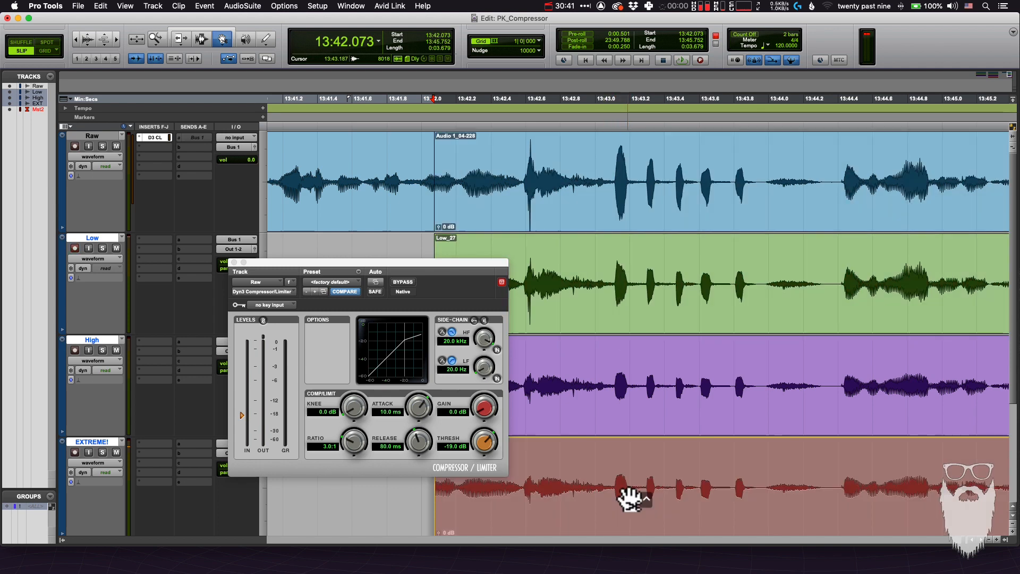
# Duplicate the last Raw clip further along its track to start at about 13:50.253, and disarm recording on the Low track
pyautogui.press('F7')
pyautogui.click(680, 442)
pyautogui.press('super+bracketleft')
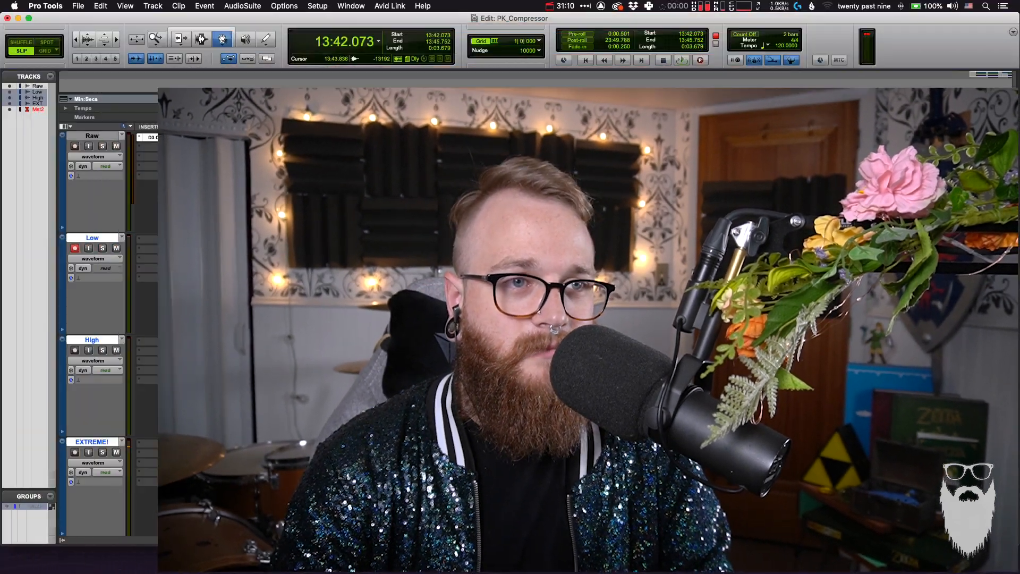
pyautogui.keyDown('alt'); pyautogui.keyDown('super'); pyautogui.moveTo(645, 188); pyautogui.dragTo(734, 187); pyautogui.keyUp('super'); pyautogui.keyUp('alt')
pyautogui.click(75, 248)
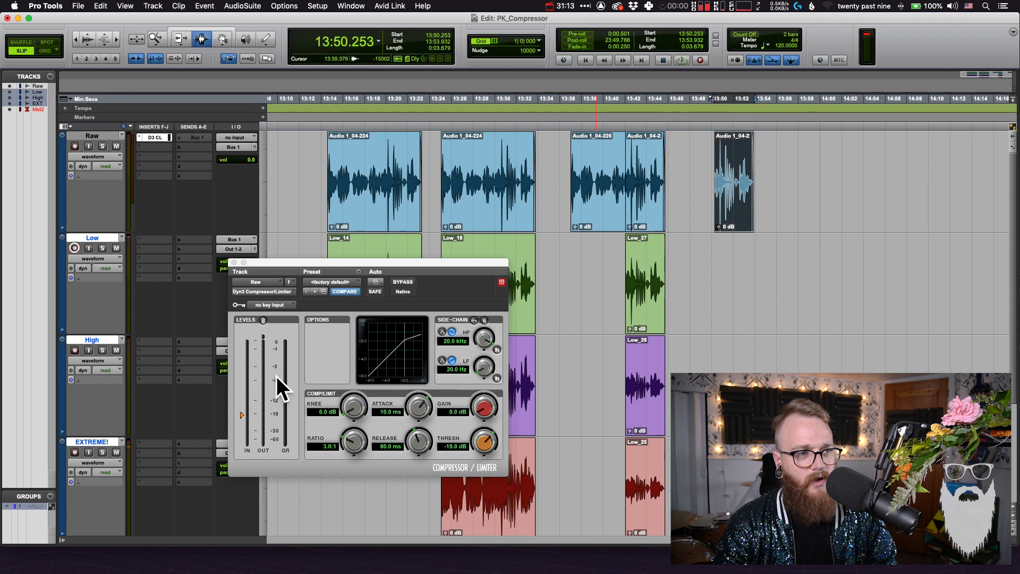
# Set the compressor's release to 91.4 ms and examine the short peaks of the original Raw clip up close
pyautogui.click(421, 443)
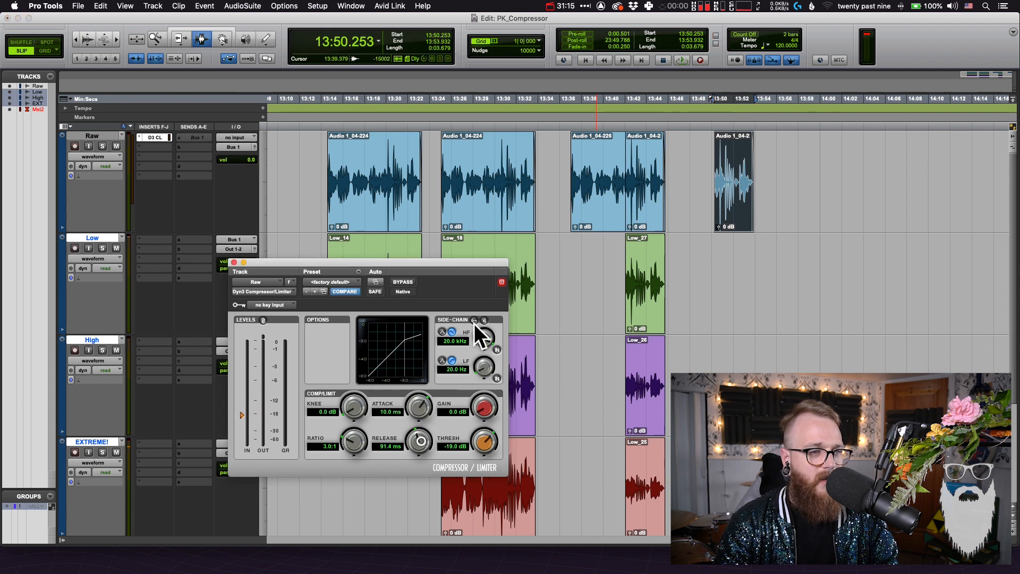
pyautogui.click(641, 185)
pyautogui.press('super+bracketright')
pyautogui.press('super+bracketright')
pyautogui.press('super+bracketright')
pyautogui.press('super+bracketright')
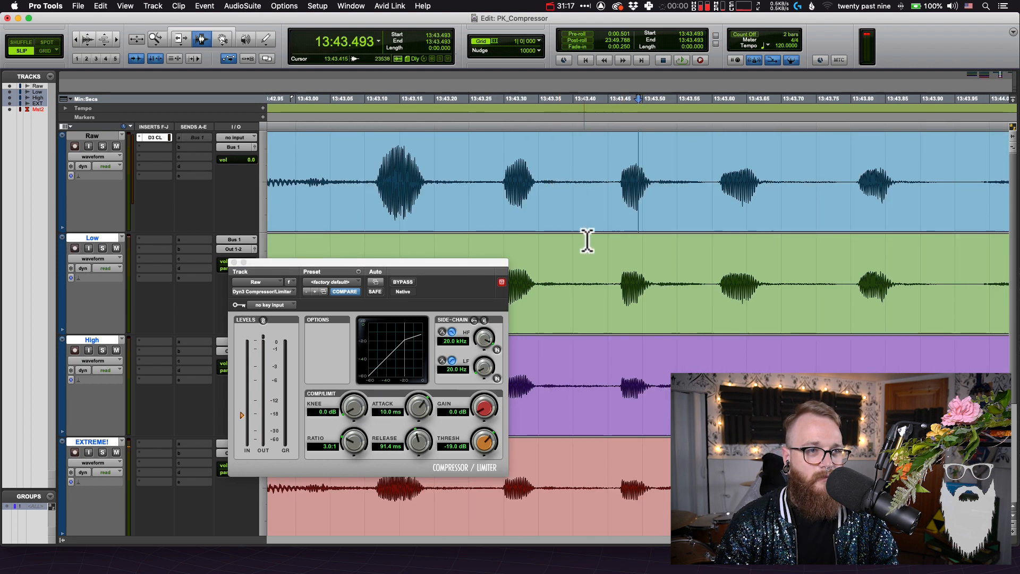
pyautogui.moveTo(587, 186); pyautogui.dragTo(629, 192)
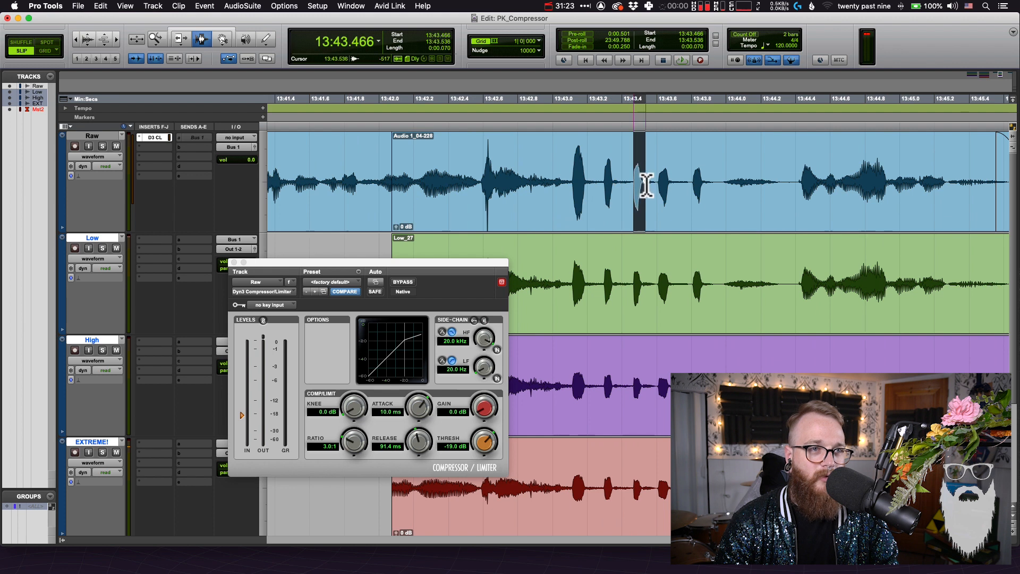
pyautogui.click(646, 186)
pyautogui.moveTo(569, 173); pyautogui.dragTo(599, 171)
pyautogui.click(575, 178)
pyautogui.hscroll(10, 605, 239)
pyautogui.press('r')
pyautogui.press('r')
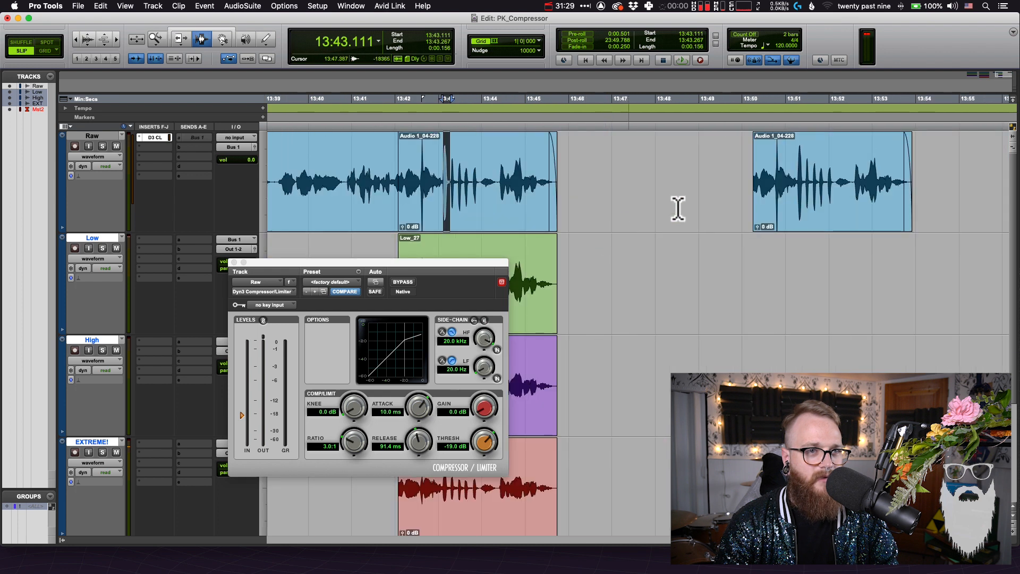
# Select the duplicated Raw clip and set the compressor's release to 5.0 ms
pyautogui.doubleClick(797, 178)
pyautogui.hscroll(3, 776, 189)
pyautogui.press('t')
pyautogui.hscroll(7, 716, 238)
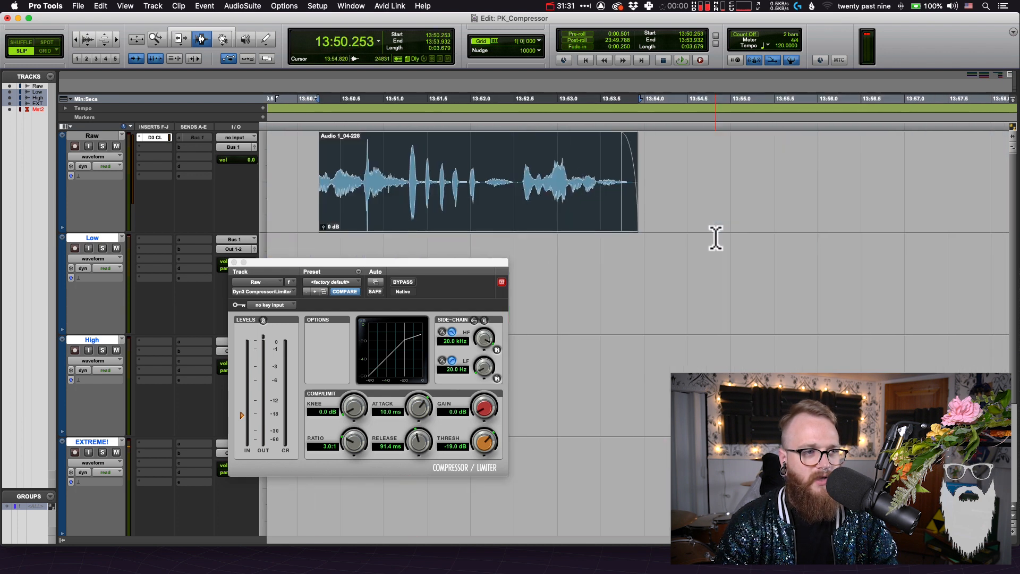
pyautogui.moveTo(408, 453); pyautogui.dragTo(414, 455)
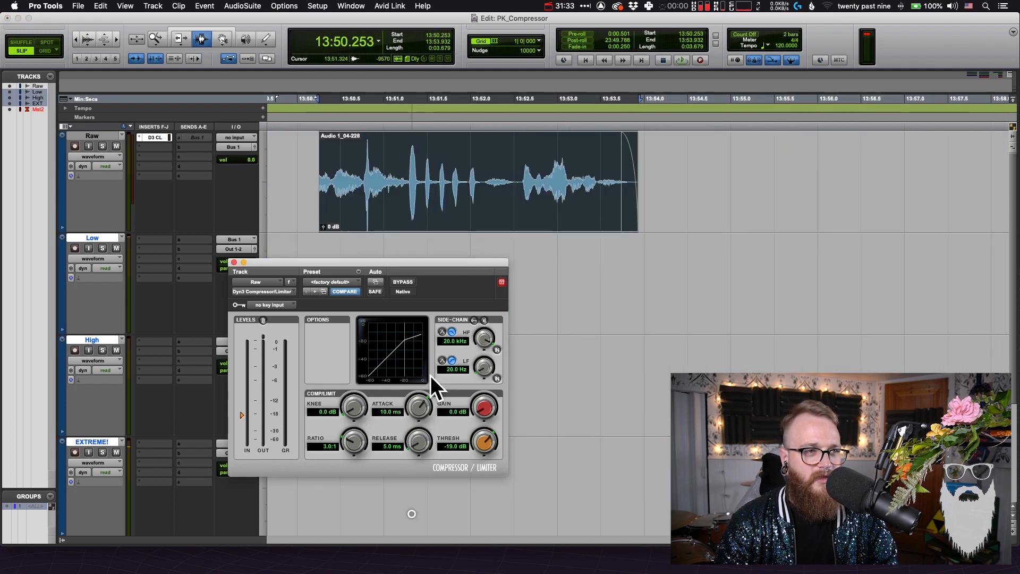
# Arm the Low track and record the duplicated Raw clip's range onto it with the 5.0 ms release
pyautogui.press('r')
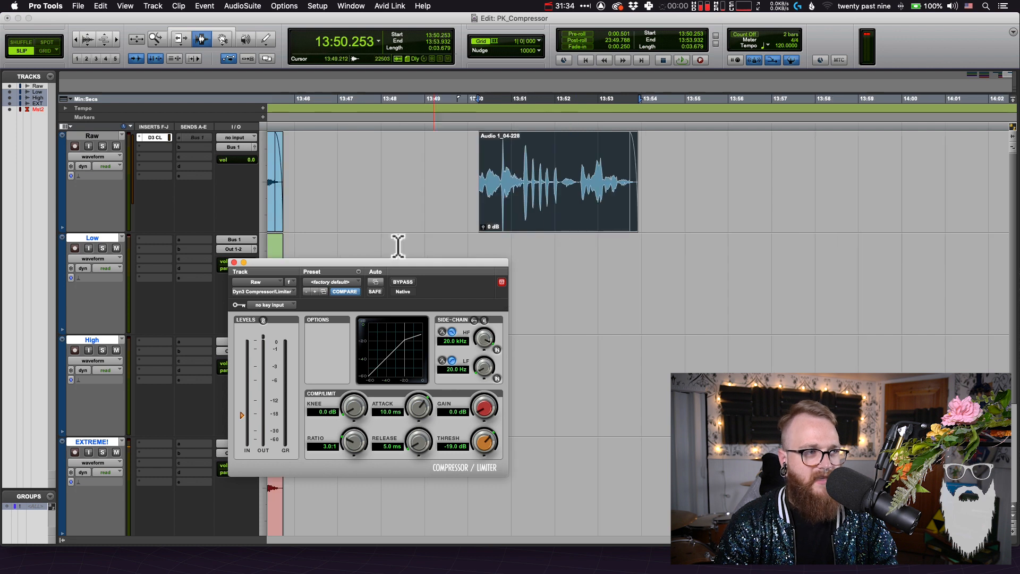
pyautogui.click(74, 249)
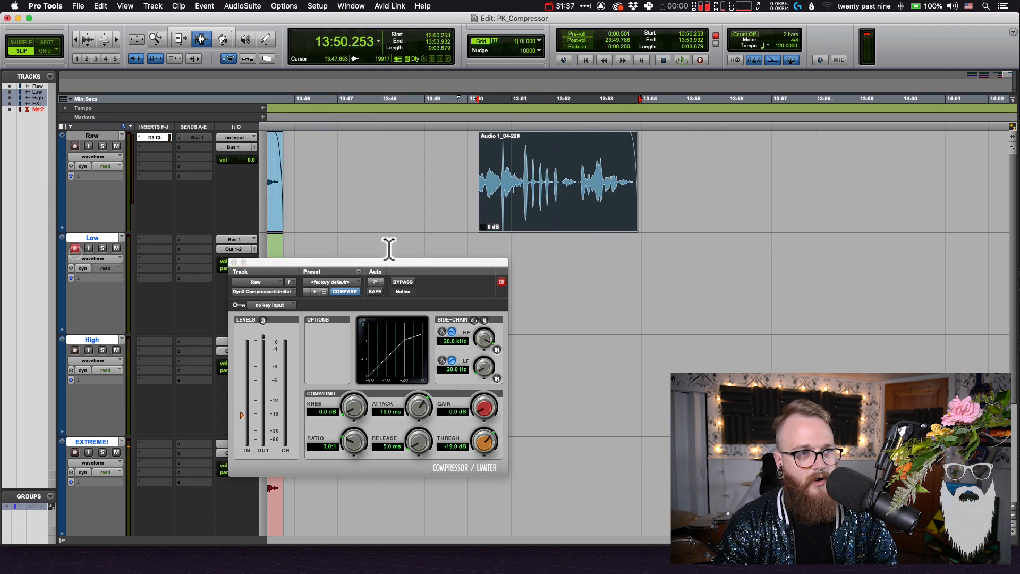
pyautogui.press('F12')
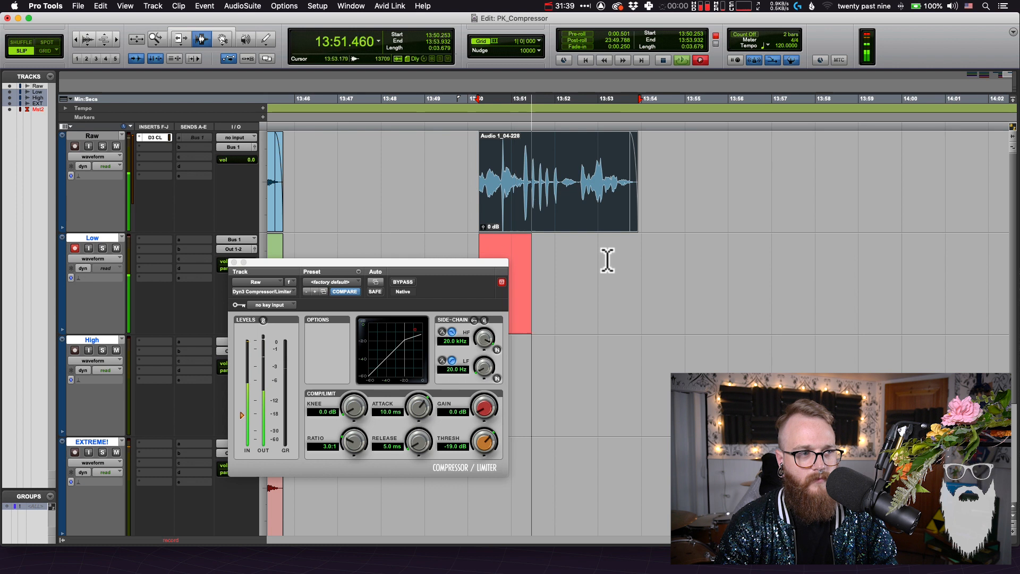
pyautogui.press('r')
pyautogui.press('r')
pyautogui.press('t')
pyautogui.press('t')
pyautogui.press('t')
pyautogui.press('t')
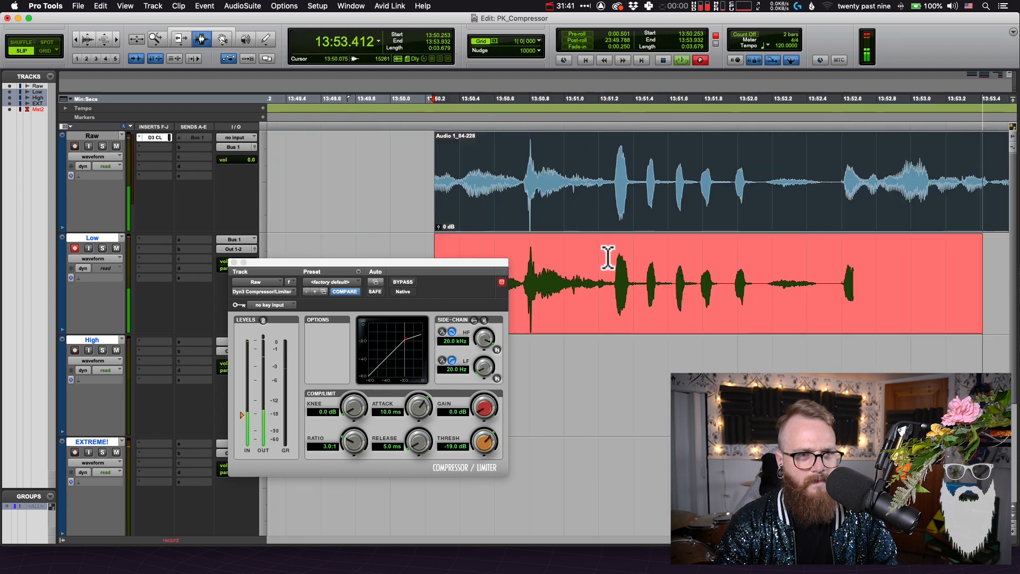
pyautogui.press('space')
# Move the recording made with the 5.0 ms release from the Low track to the EXTREME! track
pyautogui.press('r')
pyautogui.press('r')
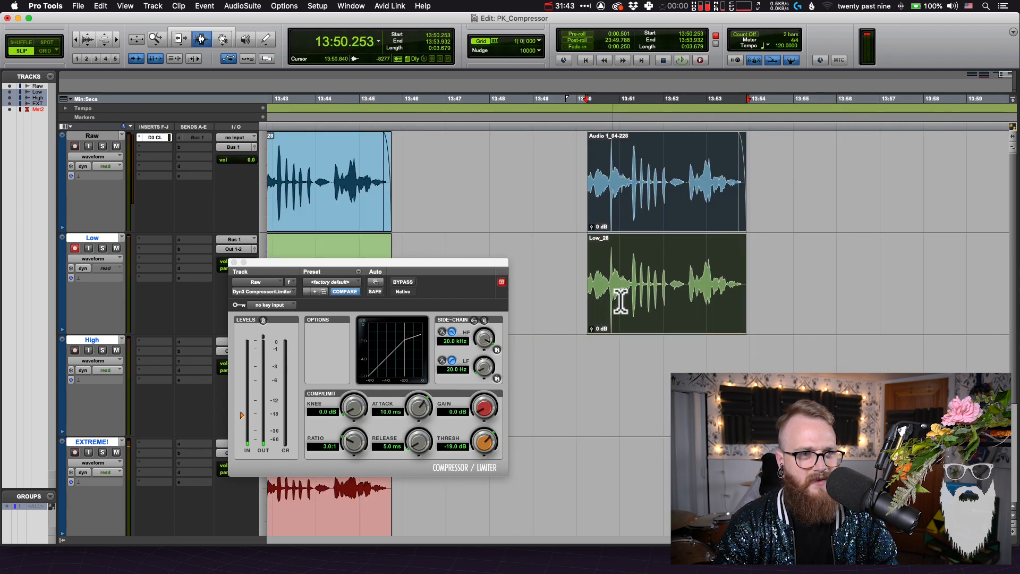
pyautogui.click(621, 301)
pyautogui.press('F8')
pyautogui.moveTo(628, 327); pyautogui.dragTo(639, 456)
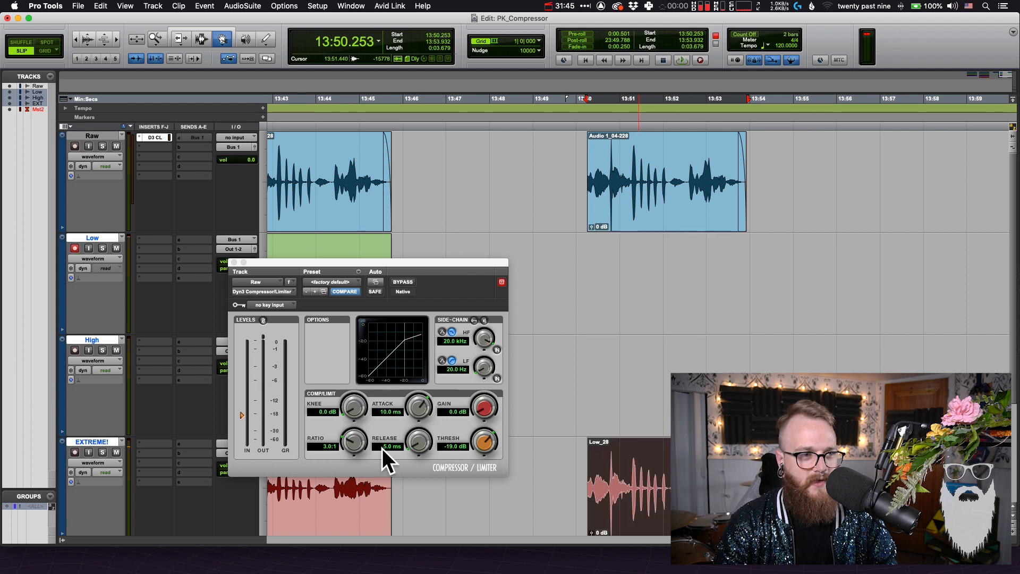
# Set the compressor's release to 47.7 ms and record the duplicated Raw clip's range onto the Low track
pyautogui.click(417, 440)
pyautogui.moveTo(422, 419); pyautogui.dragTo(424, 418)
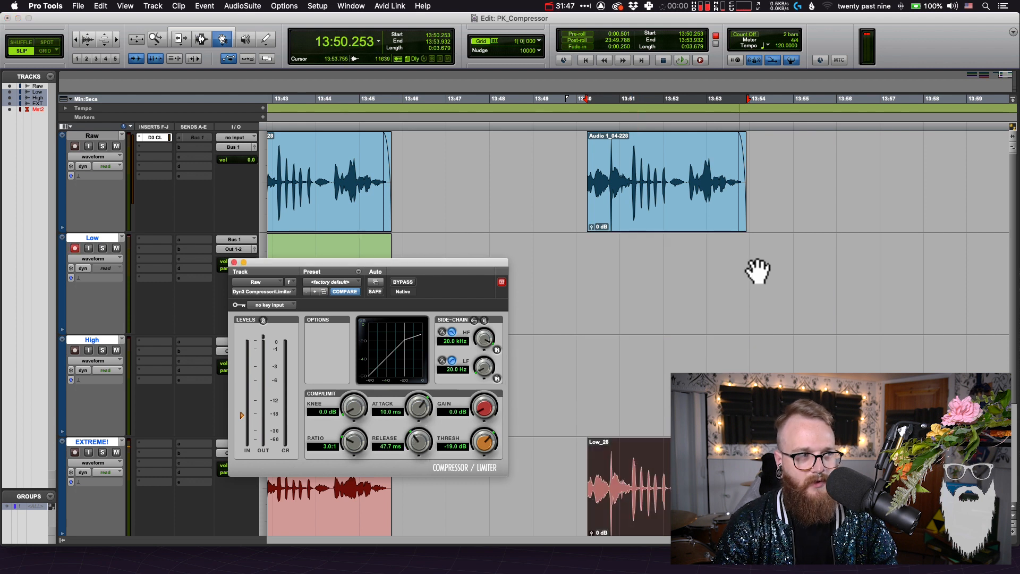
pyautogui.press('super+space')
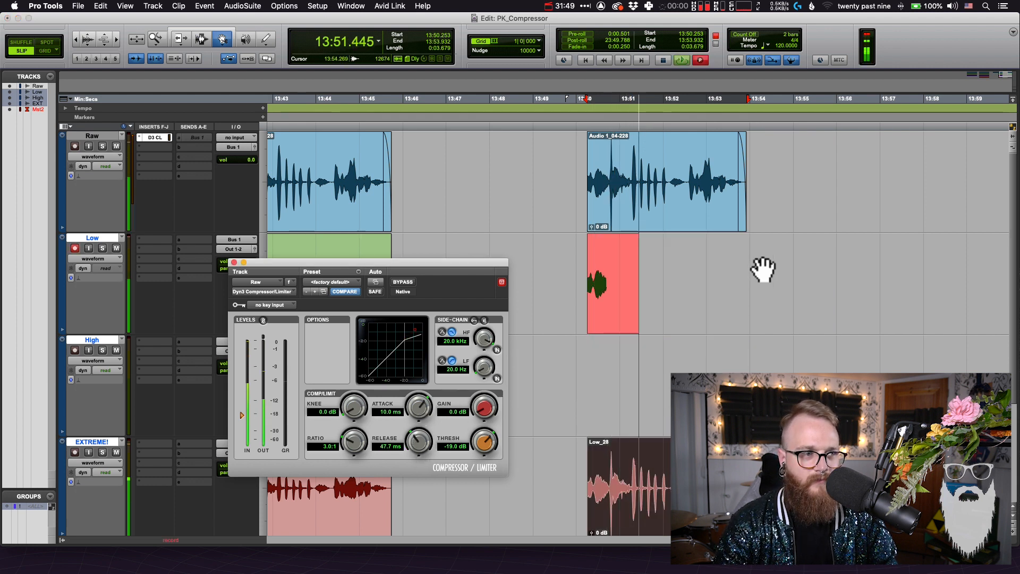
pyautogui.press('F6')
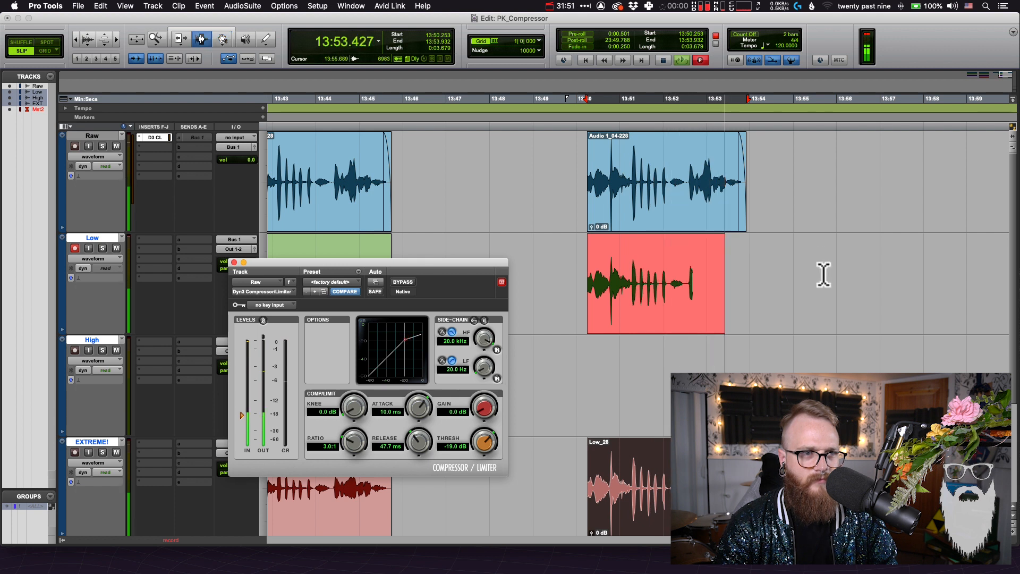
pyautogui.press('space')
# Move the recording made with the 47.7 ms release from the Low track to the High track
pyautogui.click(822, 274)
pyautogui.press('F8')
pyautogui.moveTo(710, 327); pyautogui.dragTo(696, 366)
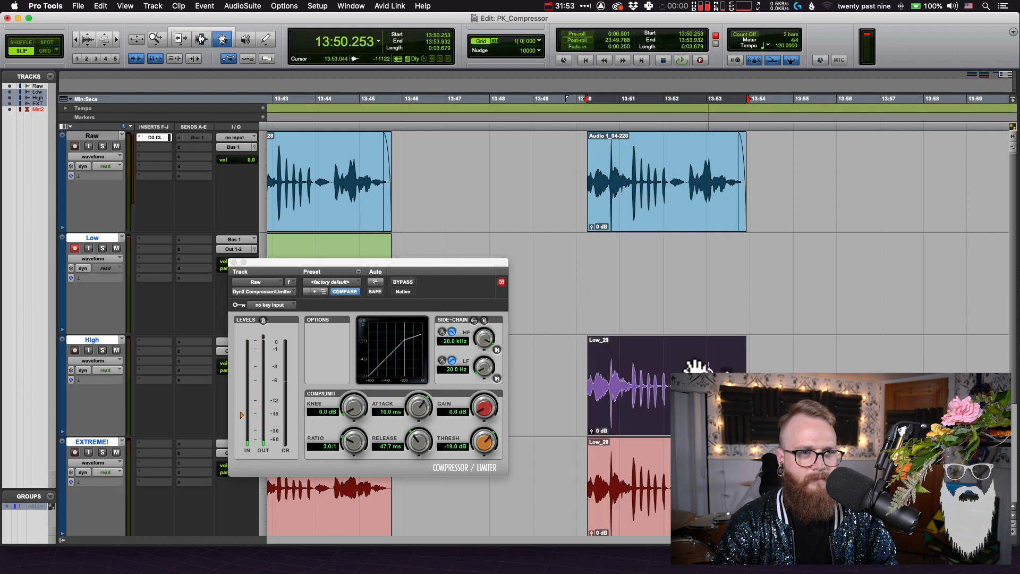
# Set the compressor's release to 691.8 ms and record the duplicated Raw clip's range onto the Low track
pyautogui.moveTo(416, 438); pyautogui.dragTo(421, 408)
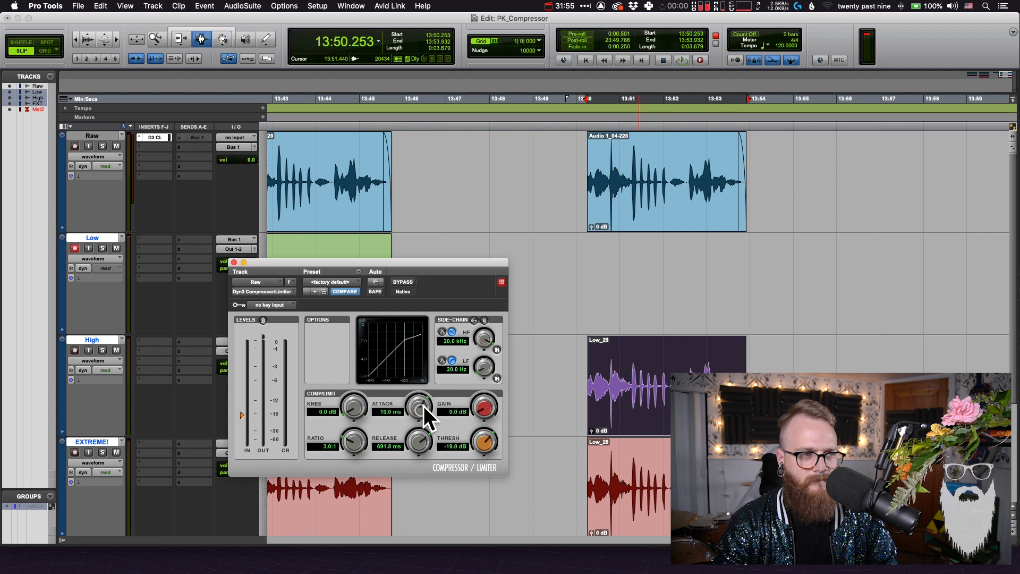
pyautogui.press('F12')
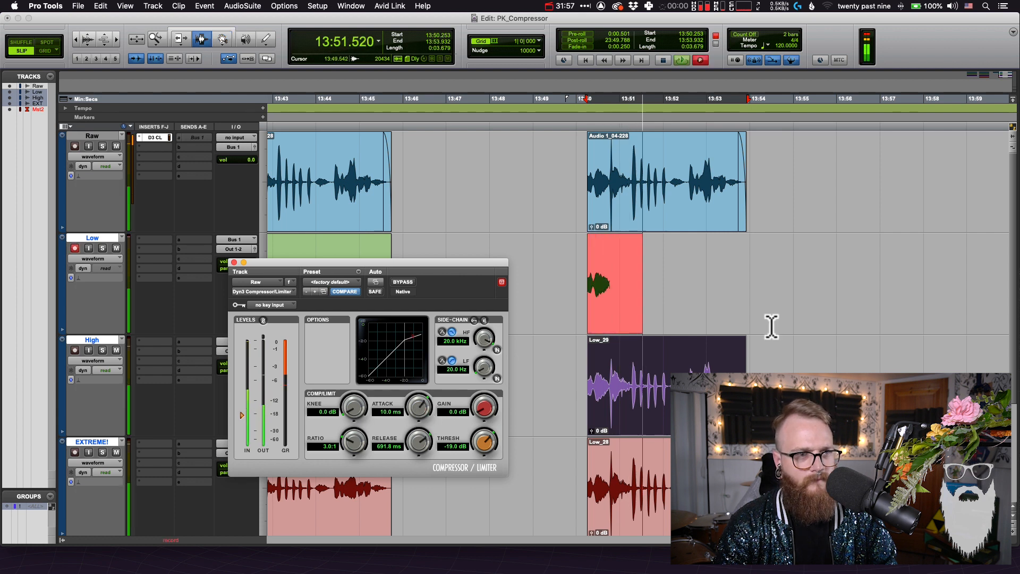
pyautogui.click(828, 290)
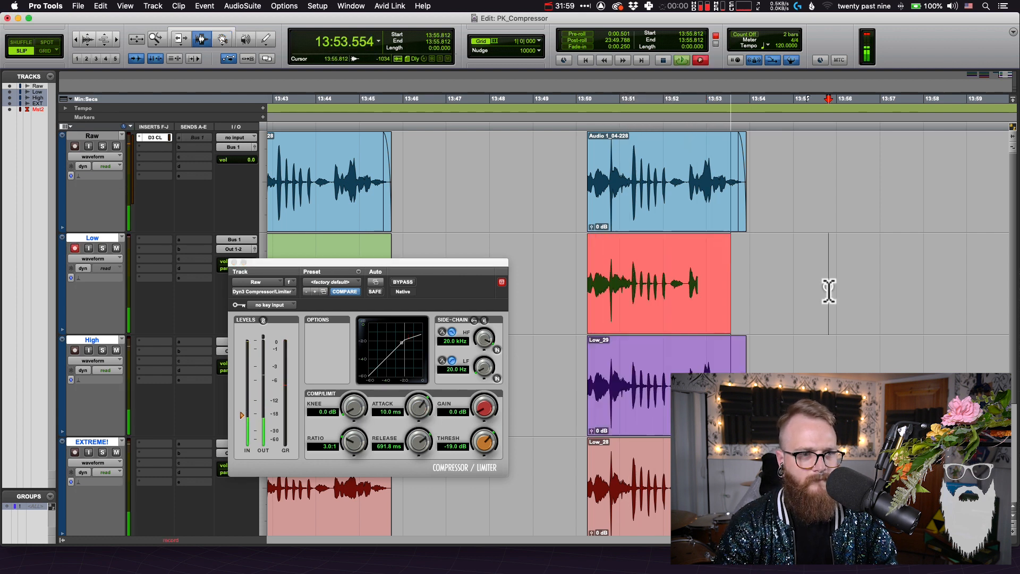
# Close the compressor window and hold the new Low recording over the Raw clip to compare their waveforms up close
pyautogui.press('t')
pyautogui.press('t')
pyautogui.hscroll(-10, 830, 290)
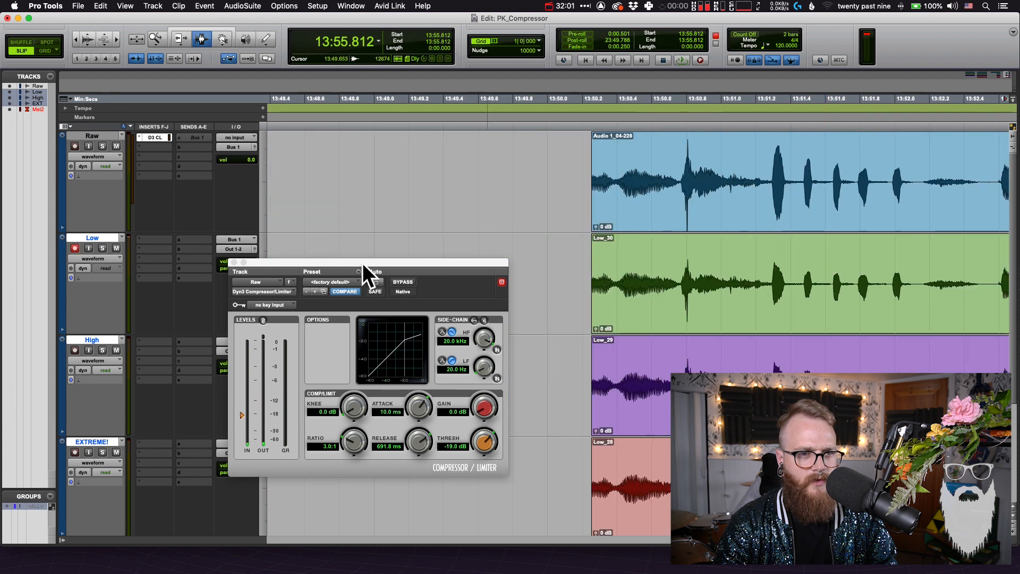
pyautogui.click(234, 262)
pyautogui.hscroll(5, 471, 273)
pyautogui.press('F8')
pyautogui.click(558, 295)
pyautogui.moveTo(563, 263)
pyautogui.mouseDown()
pyautogui.moveTo(568, 227)
pyautogui.moveTo(569, 285)
pyautogui.moveTo(581, 218)
pyautogui.moveTo(575, 278)
pyautogui.mouseUp()
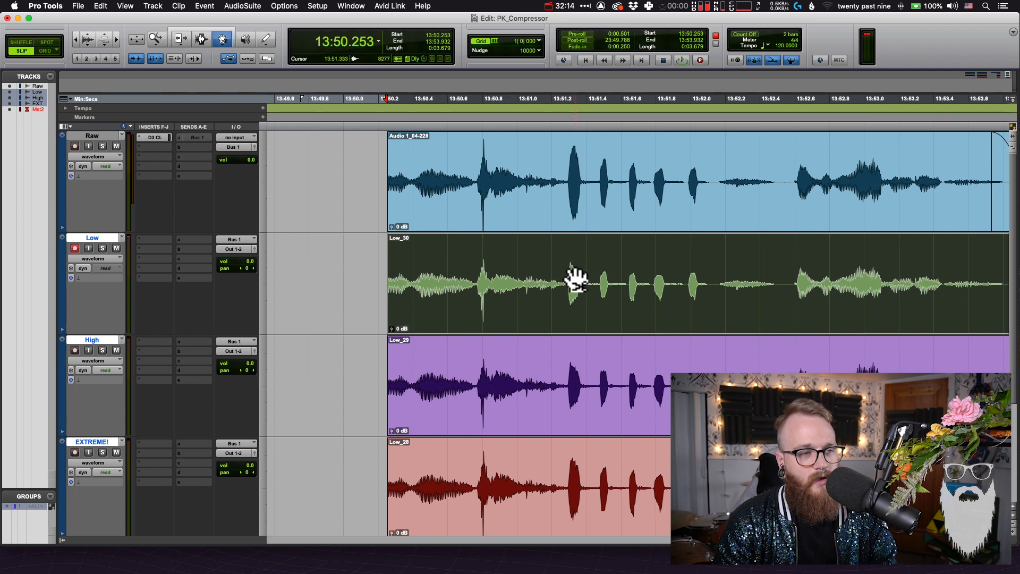
pyautogui.moveTo(575, 279); pyautogui.dragTo(583, 221)
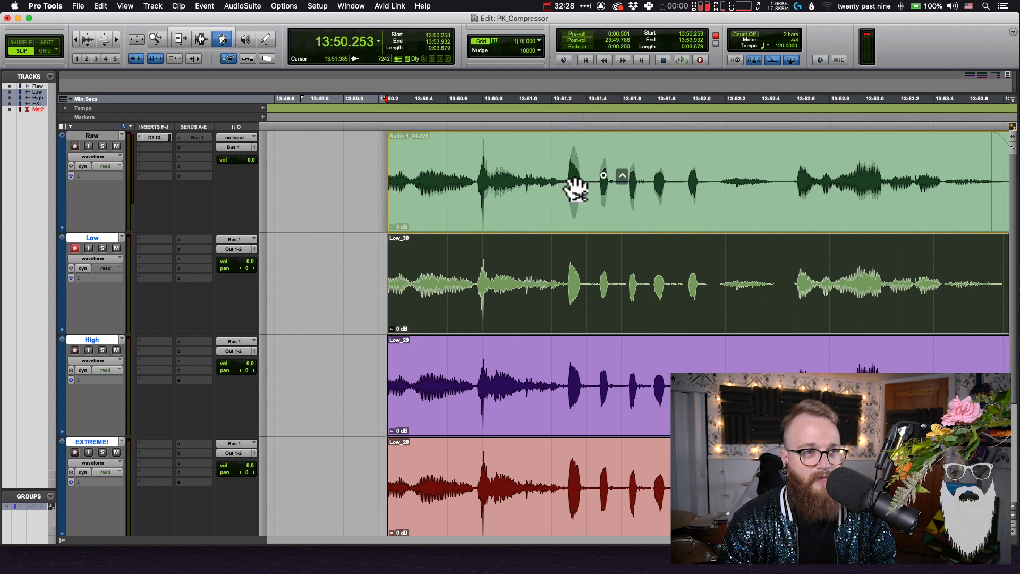
pyautogui.click(644, 288)
# Hold the EXTREME! recording over the Raw clip to compare their waveforms, return it to its track, and clear the selection
pyautogui.moveTo(616, 499); pyautogui.dragTo(598, 183)
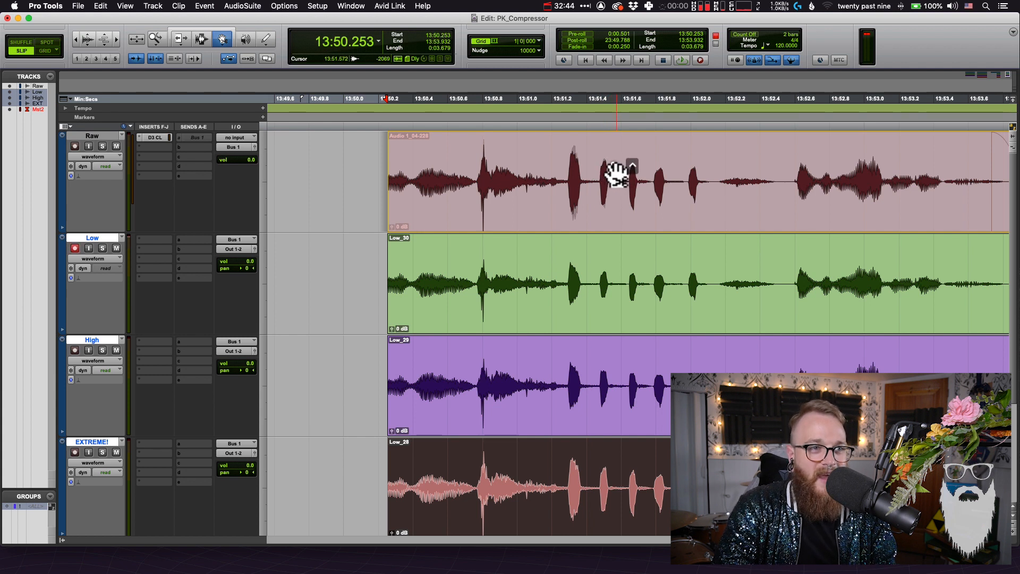
pyautogui.moveTo(615, 177); pyautogui.dragTo(600, 491)
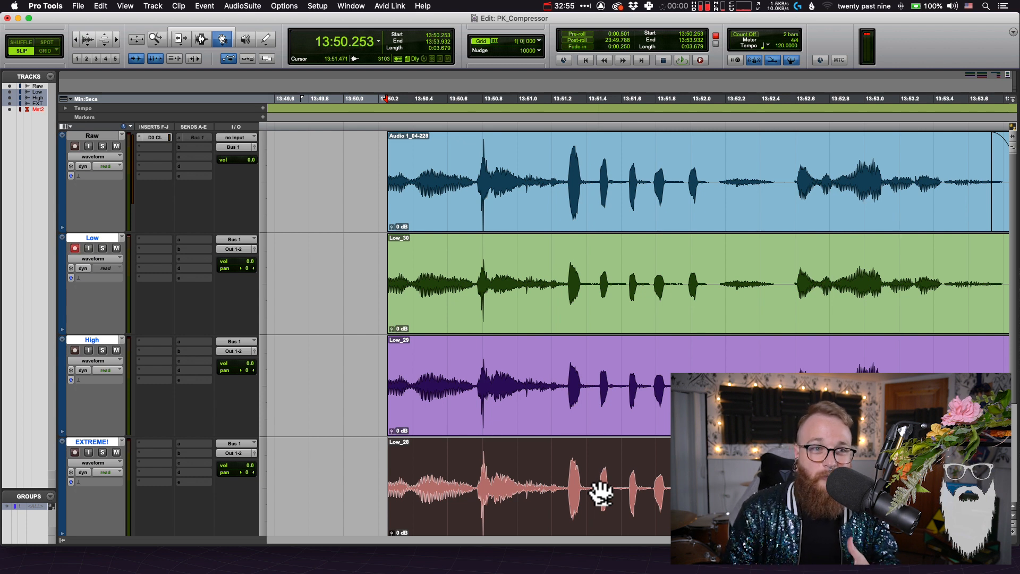
pyautogui.press('F7')
pyautogui.press('super+bracketleft')
pyautogui.click(594, 499)
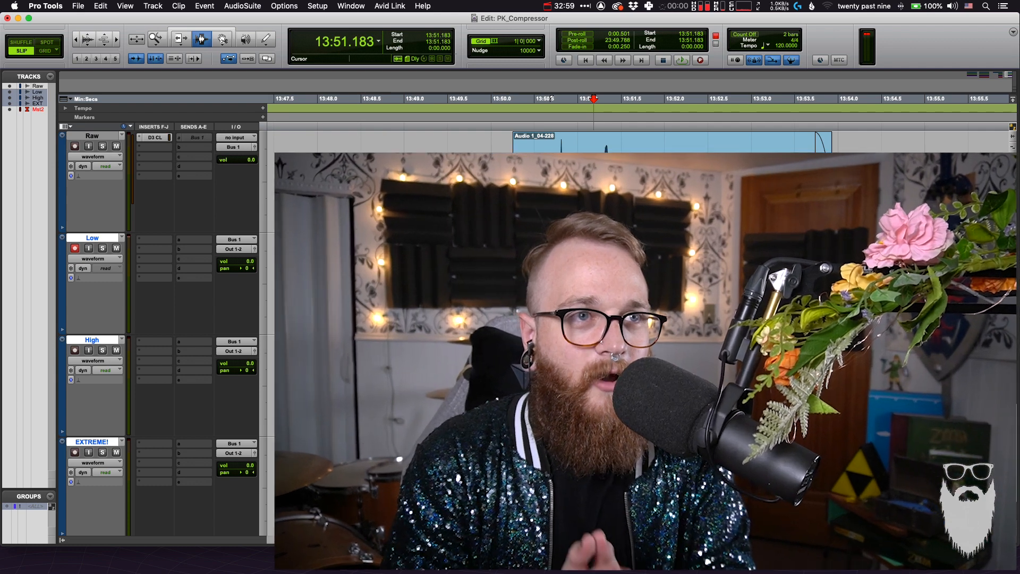